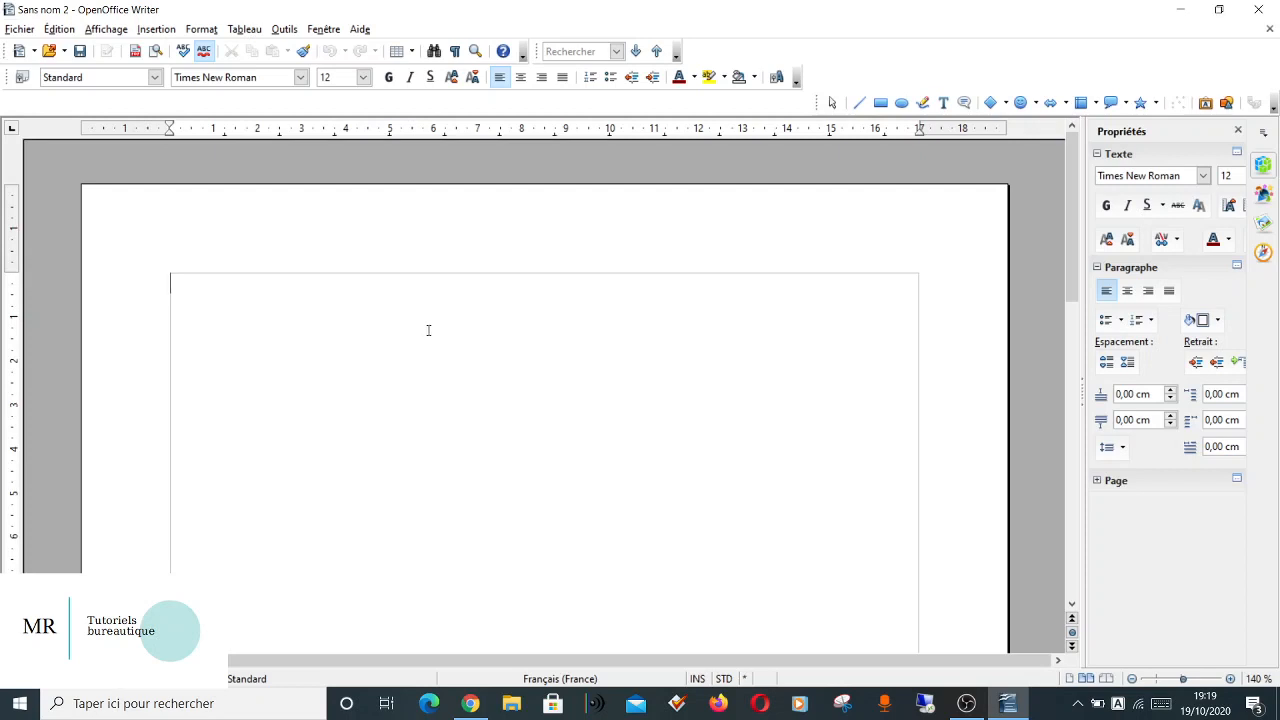
left_click(15, 30)
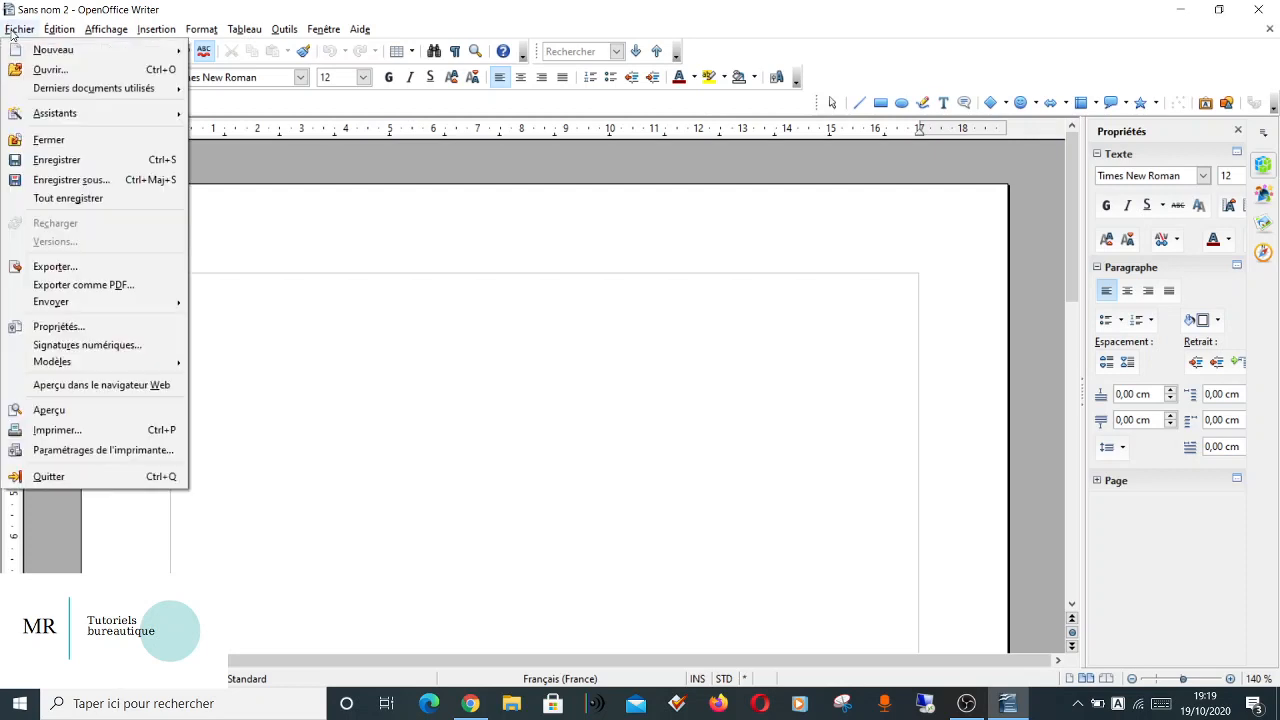
mouse_move(45, 57)
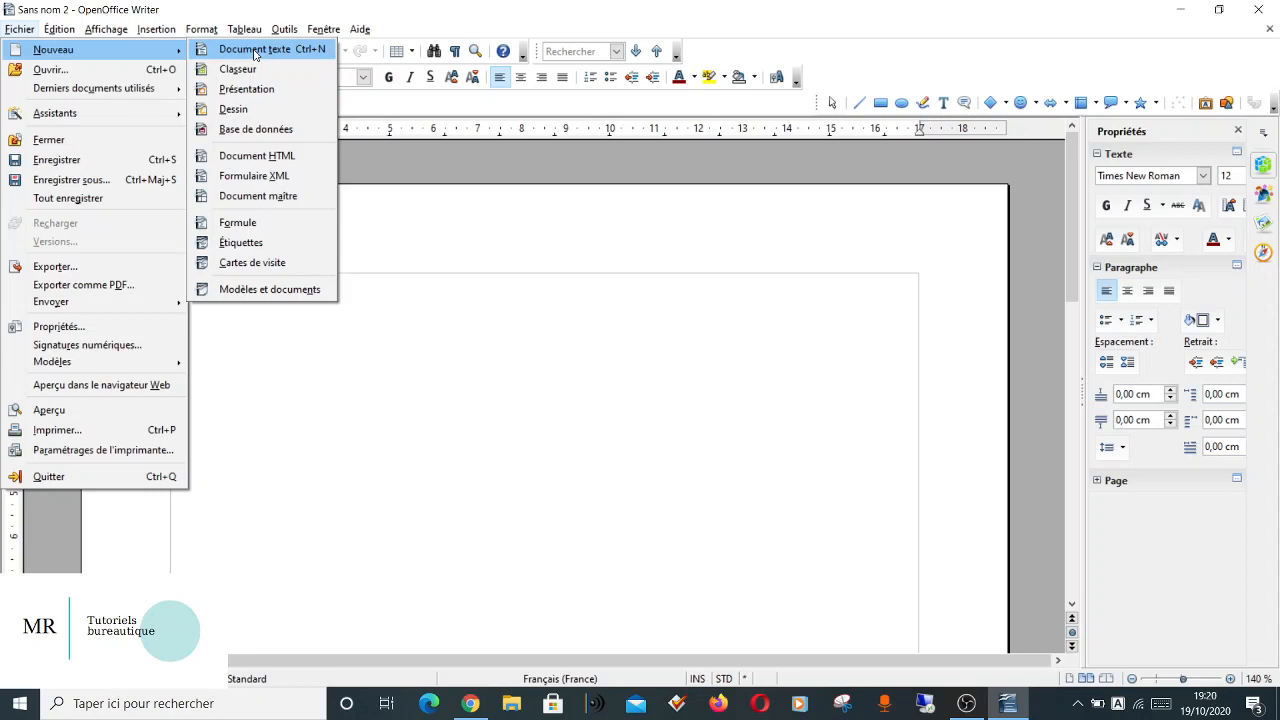
left_click(674, 413)
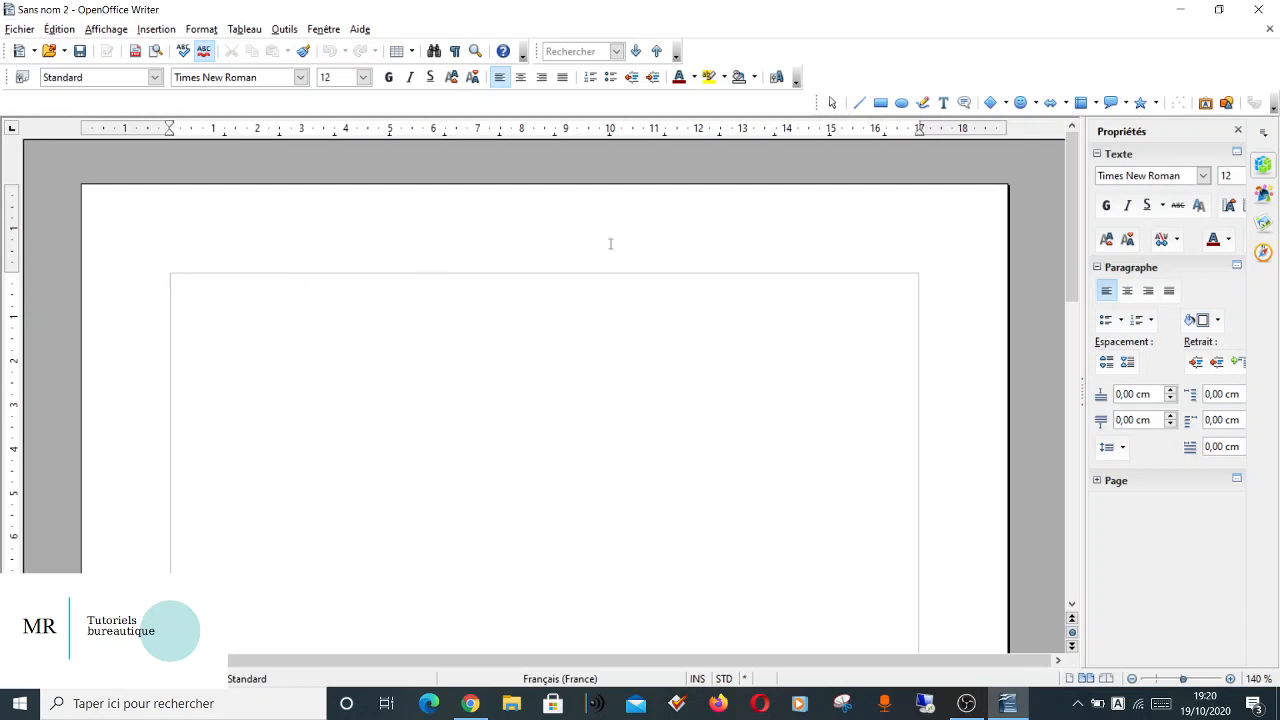
Close the Properties sidebar and display the Styles and Formatting list.
left_click(1240, 132)
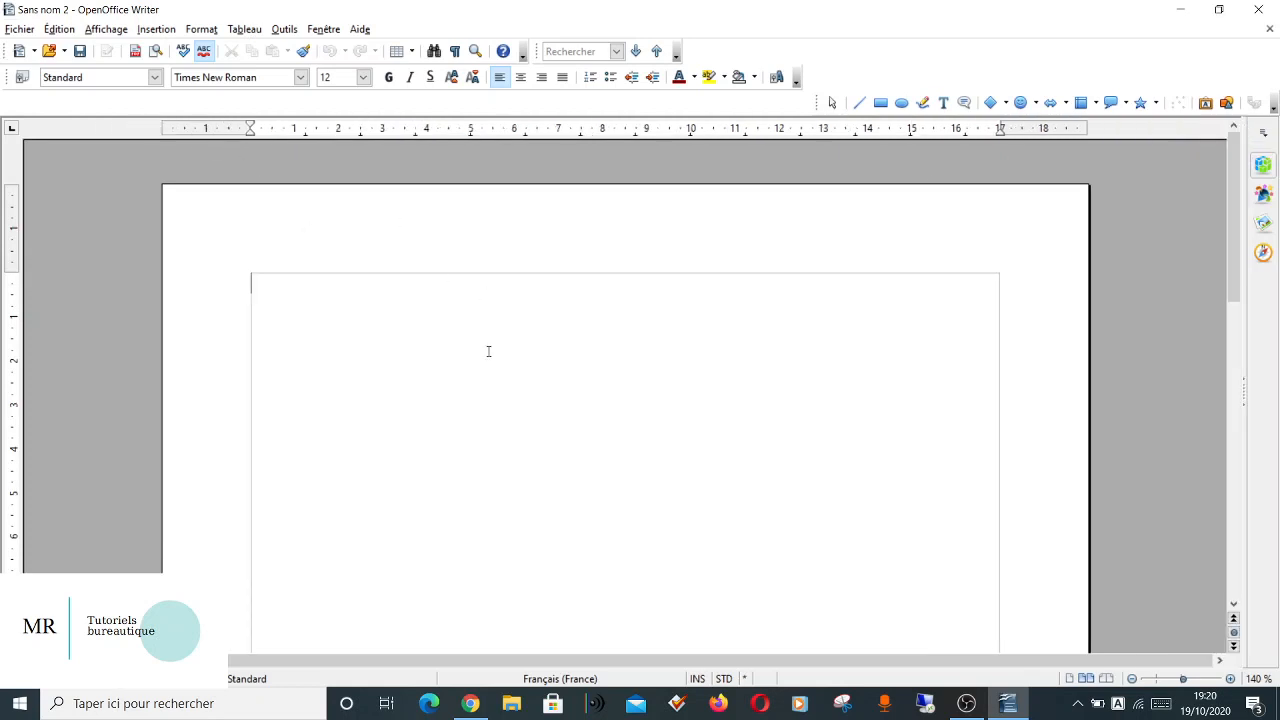
left_click(201, 29)
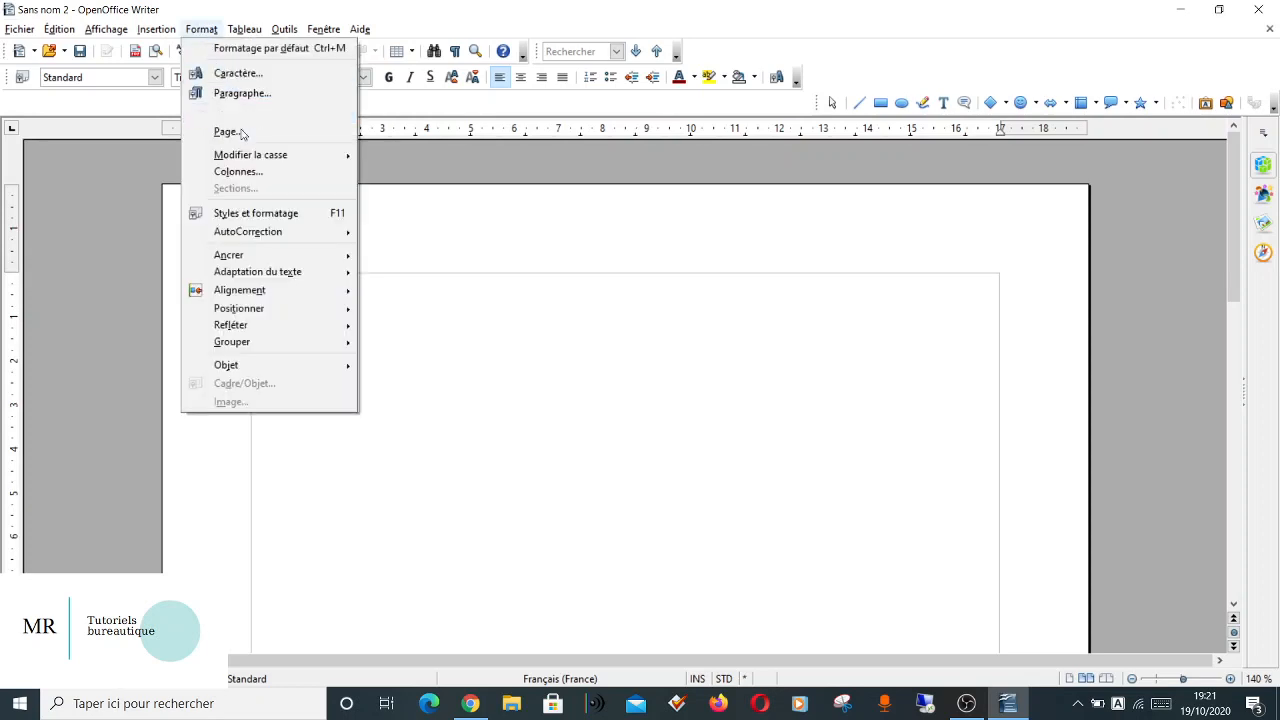
left_click(258, 214)
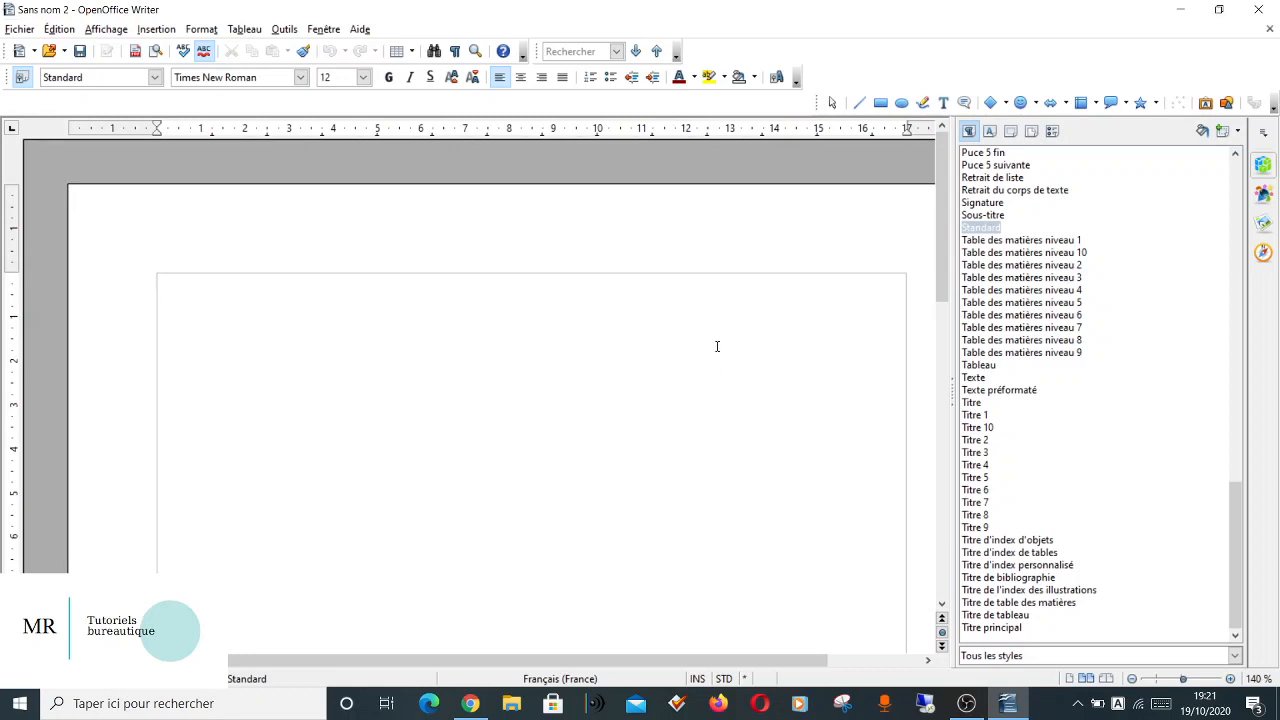
type("KLKJLKJL")
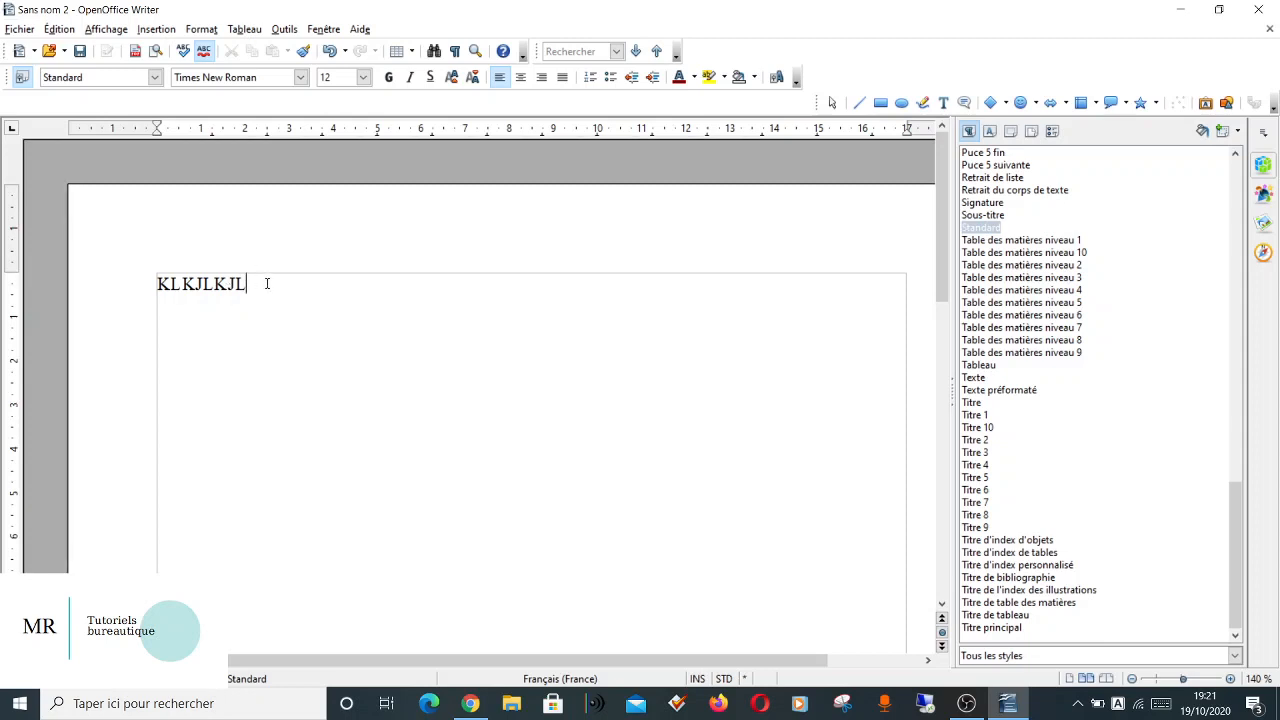
left_click_drag(264, 283, 96, 279)
key("Delete")
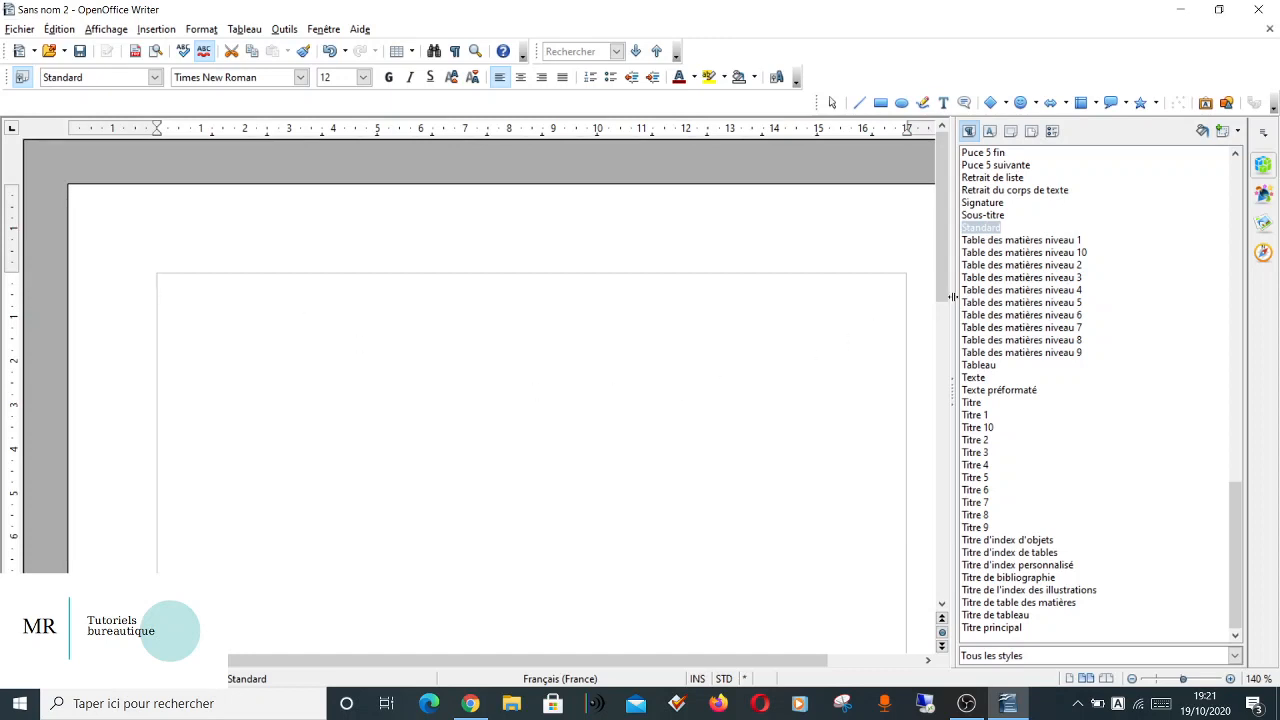
Modify the Standard paragraph style to use Arial at 11 pt with justified alignment.
right_click(988, 231)
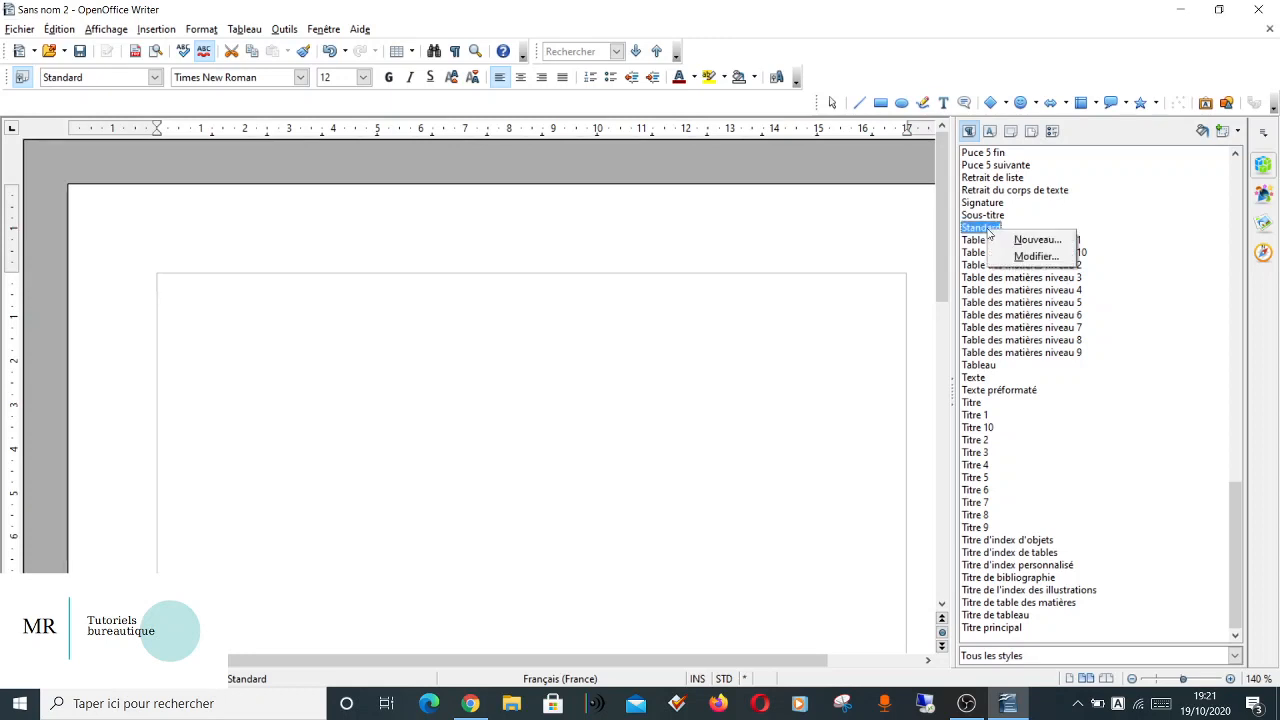
left_click(1022, 258)
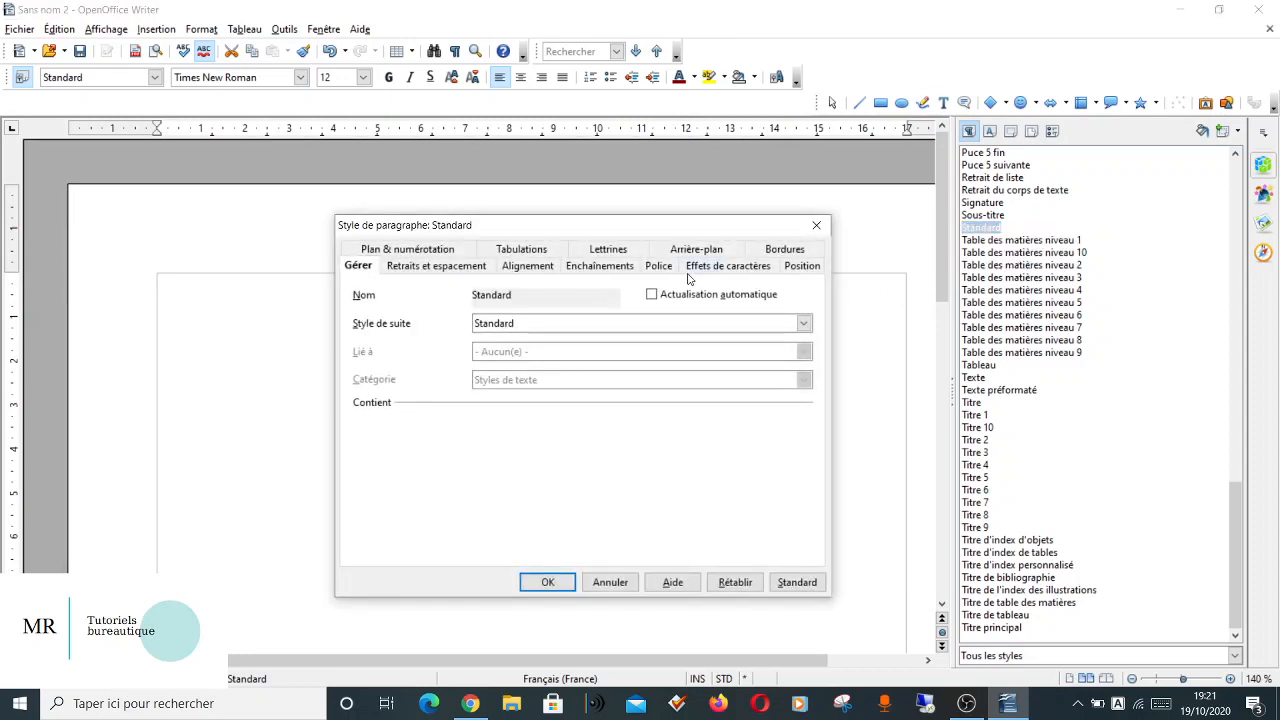
left_click(658, 266)
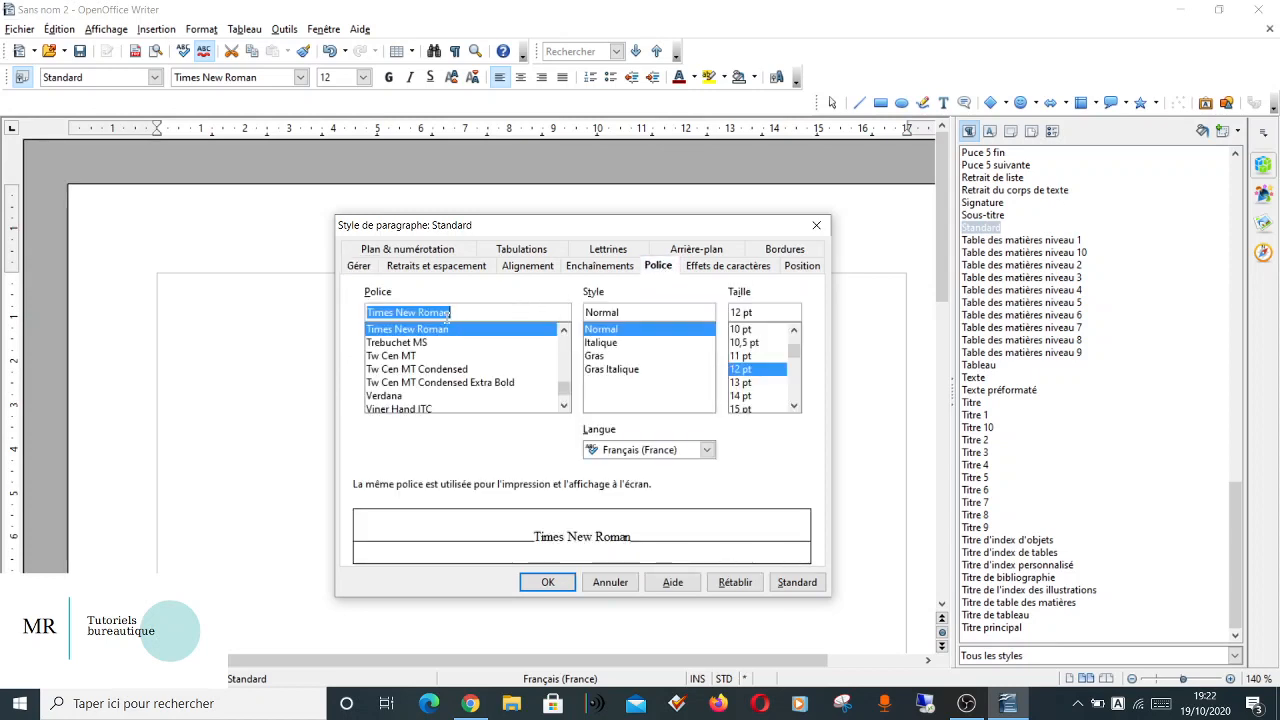
type("Arial")
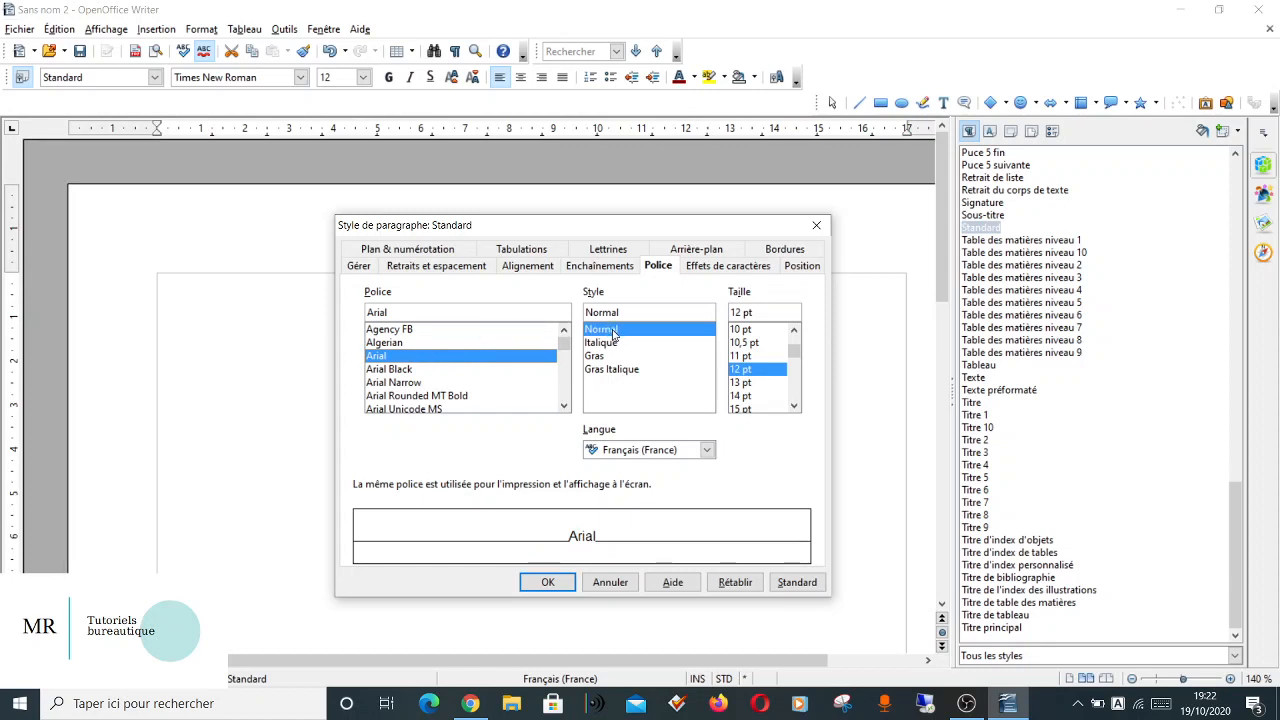
left_click(752, 362)
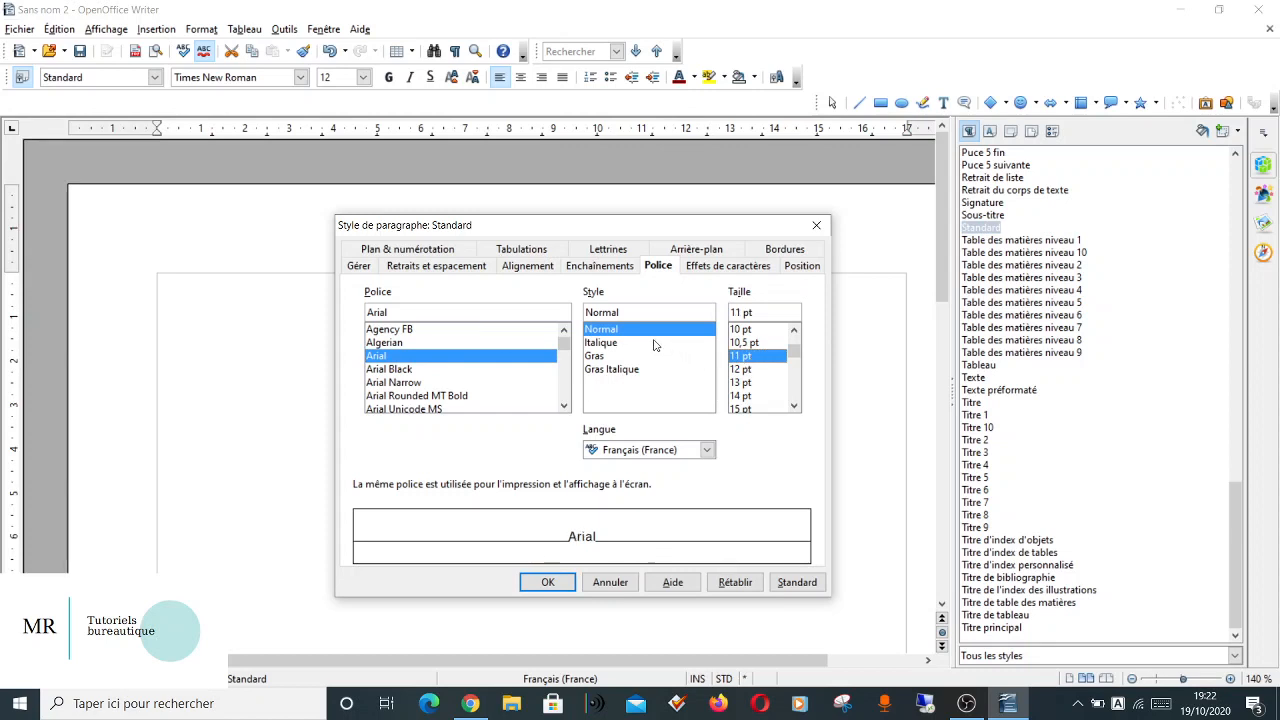
left_click(530, 266)
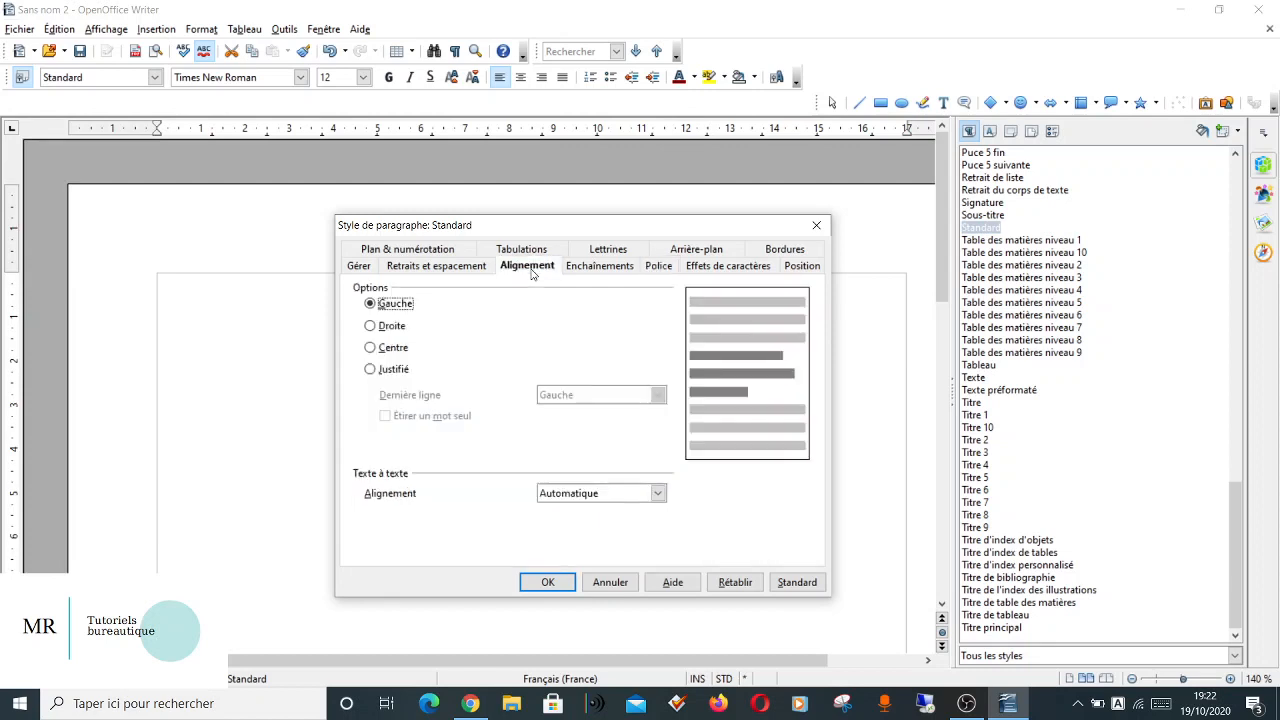
left_click(392, 370)
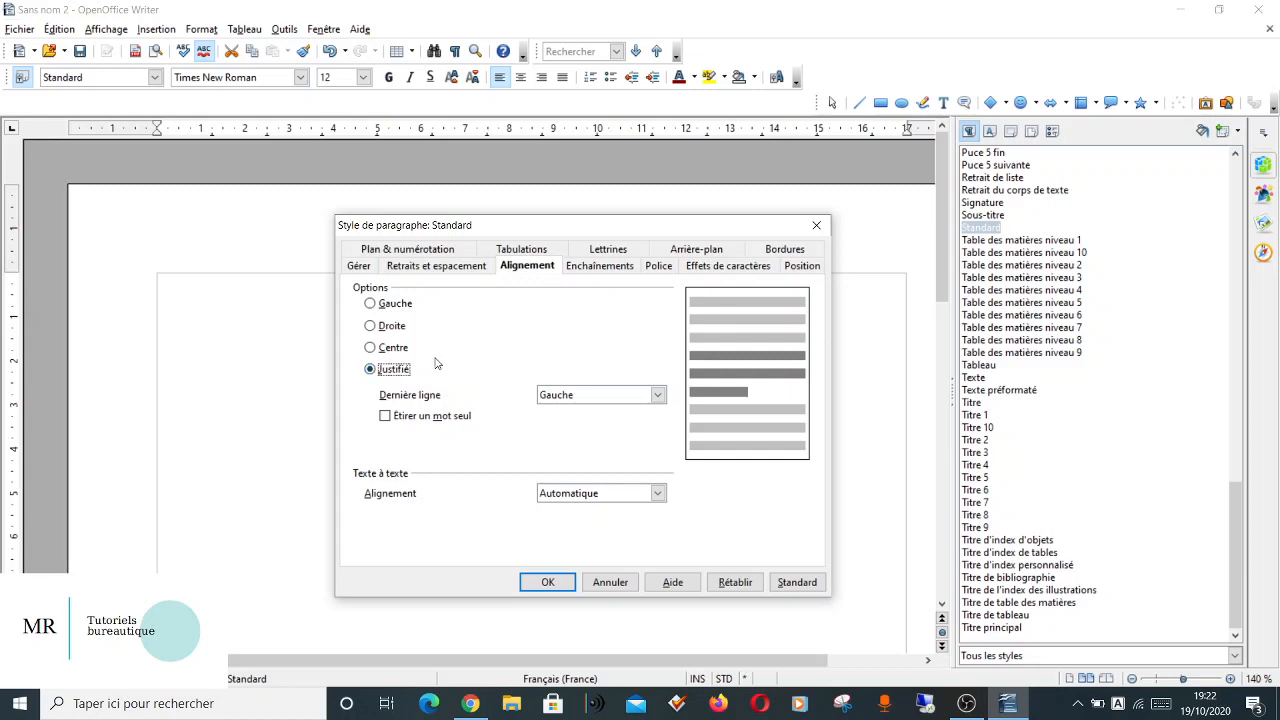
Set the Standard paragraph style's spacing below paragraphs to 0,20 cm and its line spacing to 1,5 ligne, and apply the changes.
left_click(431, 266)
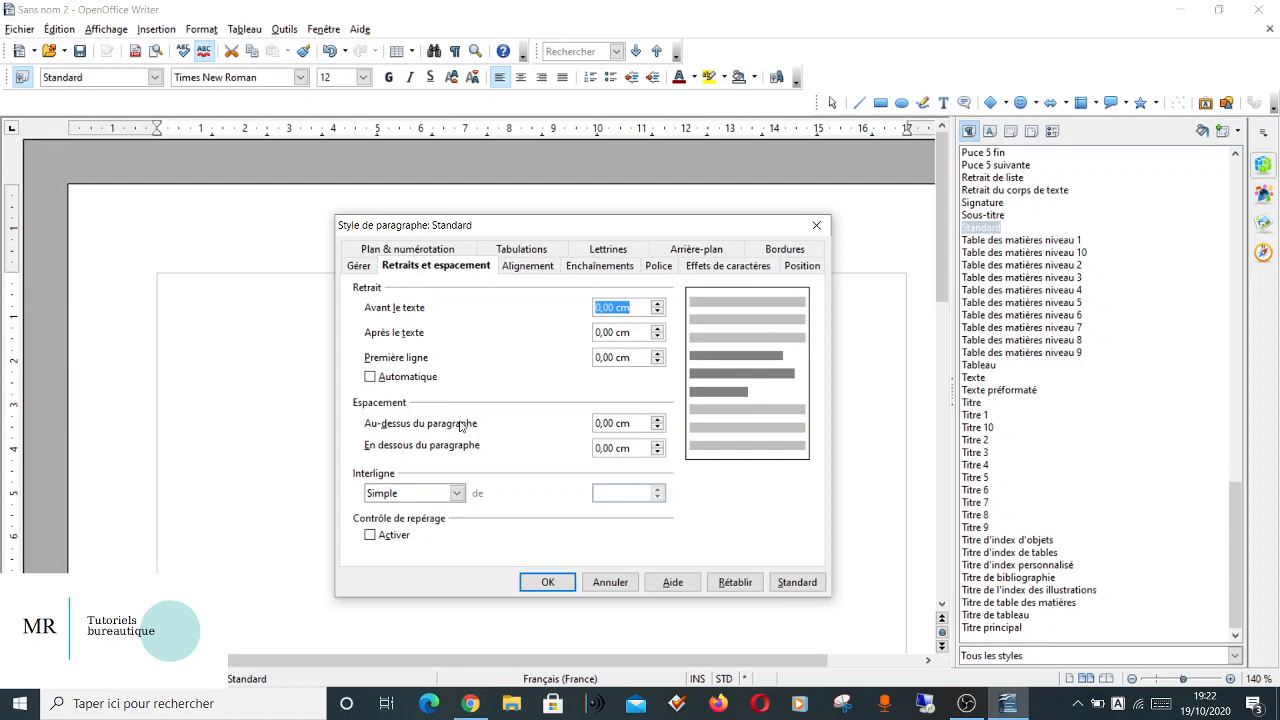
left_click(658, 451)
left_click(658, 448)
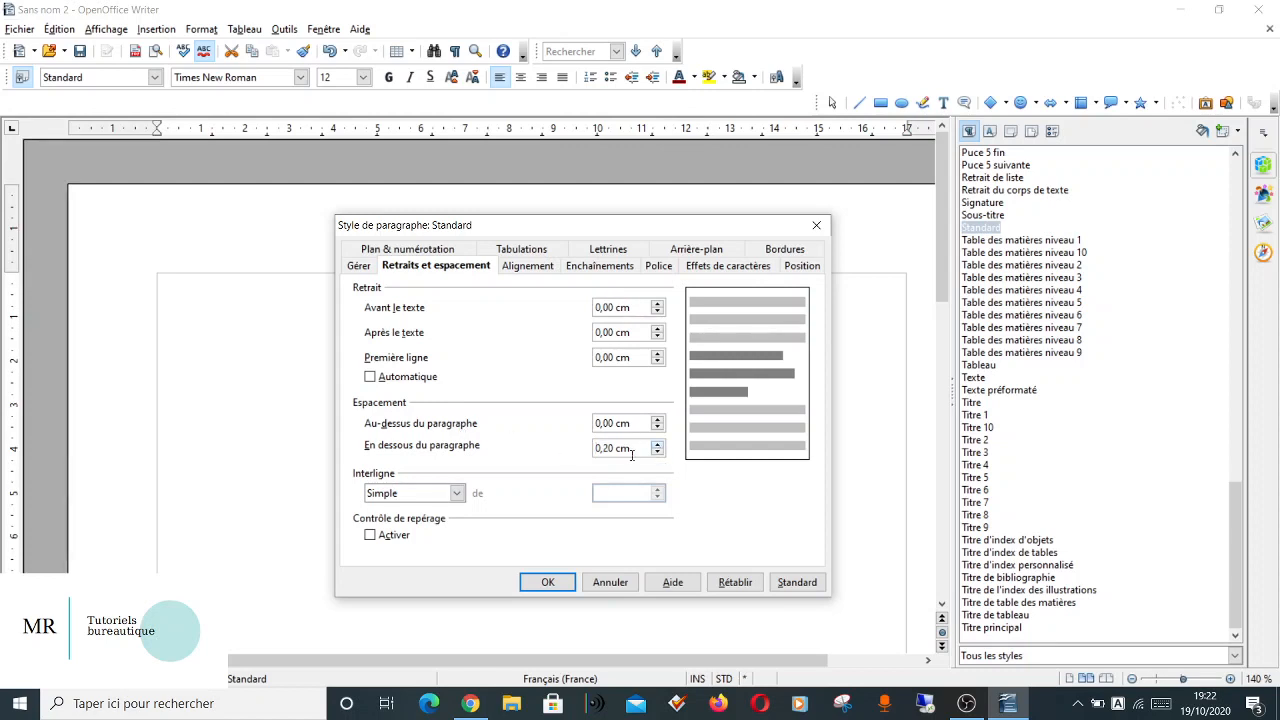
left_click(437, 500)
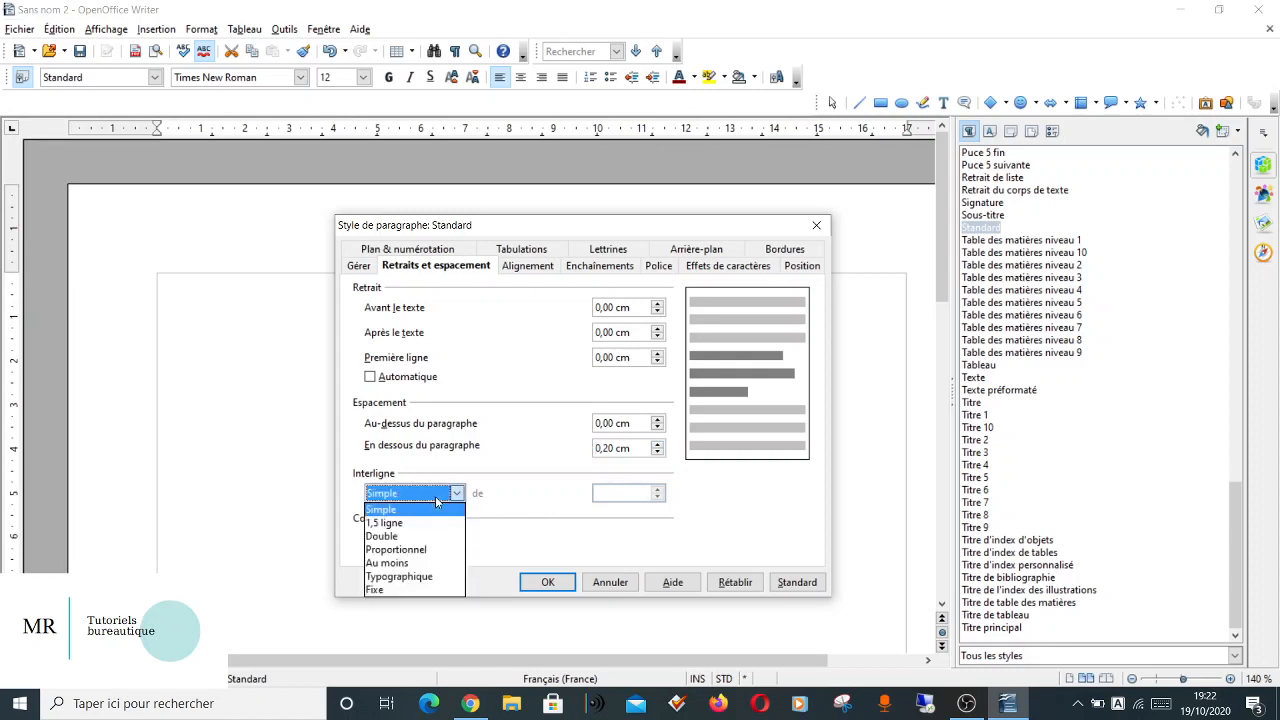
left_click(412, 524)
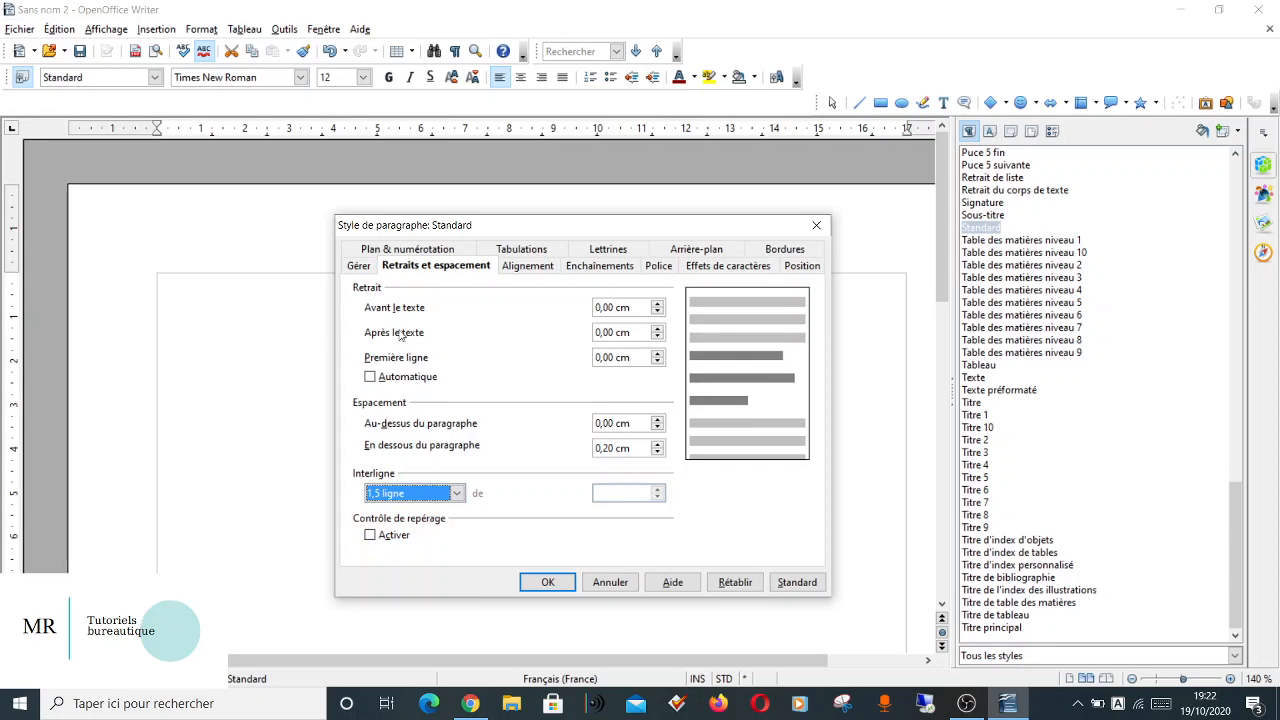
left_click(360, 270)
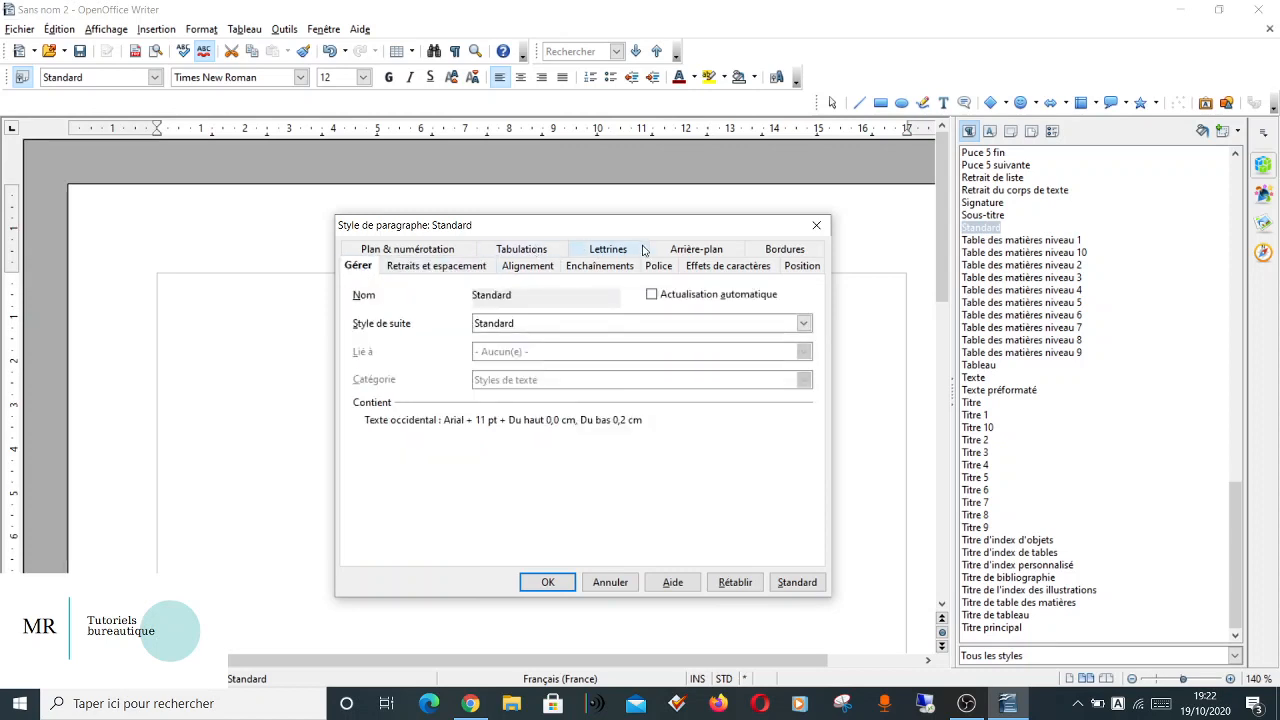
left_click(549, 582)
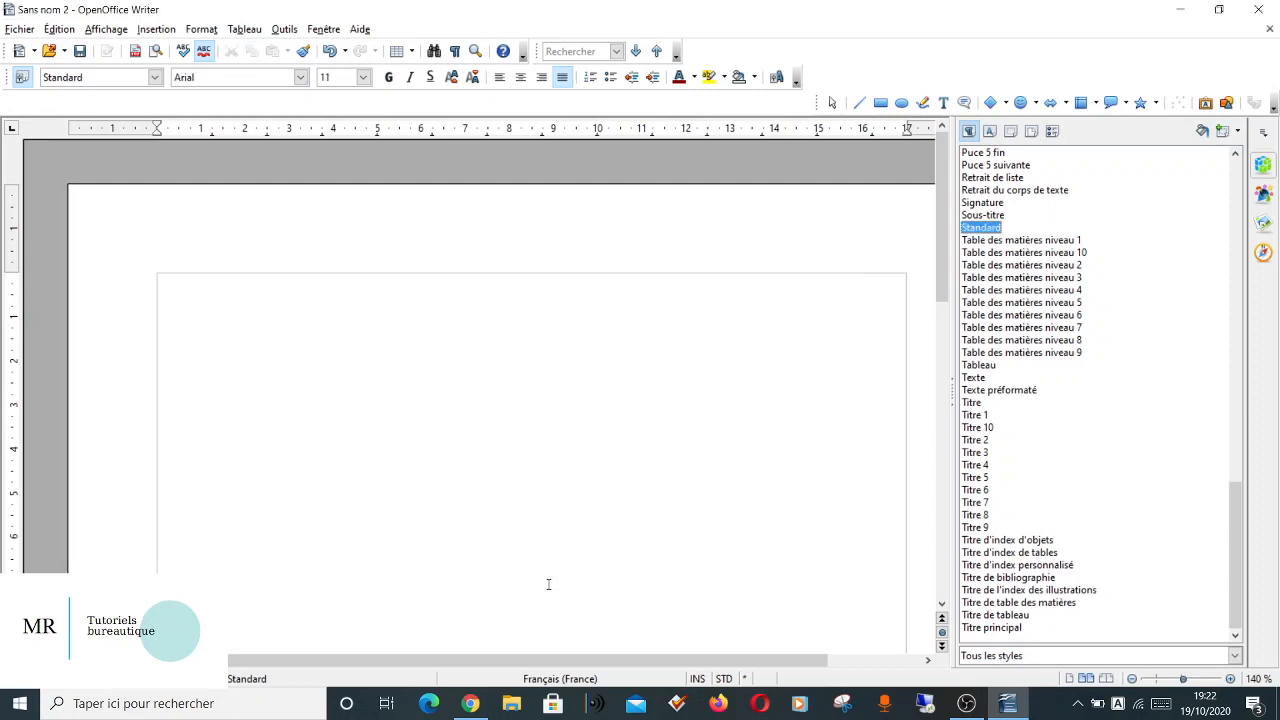
Fill the page with two short paragraphs of random sample text, the second one starting without a leading space.
left_click(290, 333)
type("ISJDKQSJDLQJSLDKJQ")
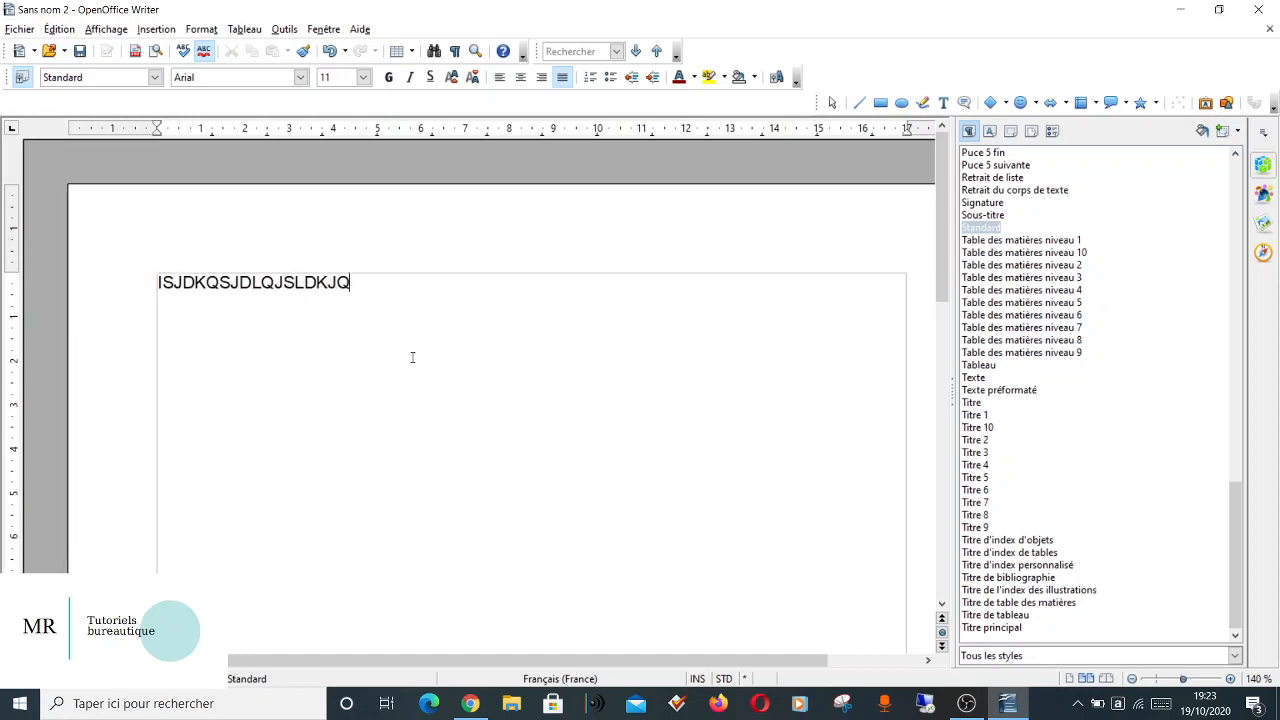
type("zofzeoiur ozeiuroiuzer ")
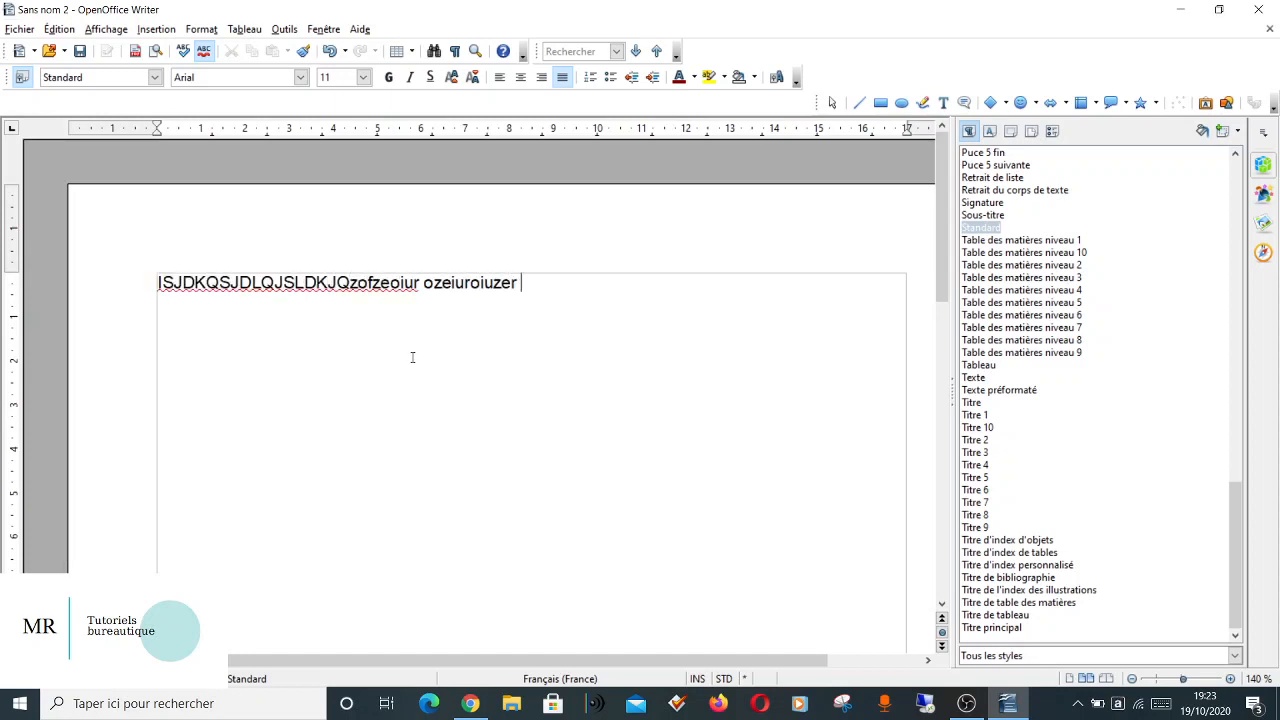
type("ozeur zeoiuroiu zoeu eiur zeoiuzoeur")
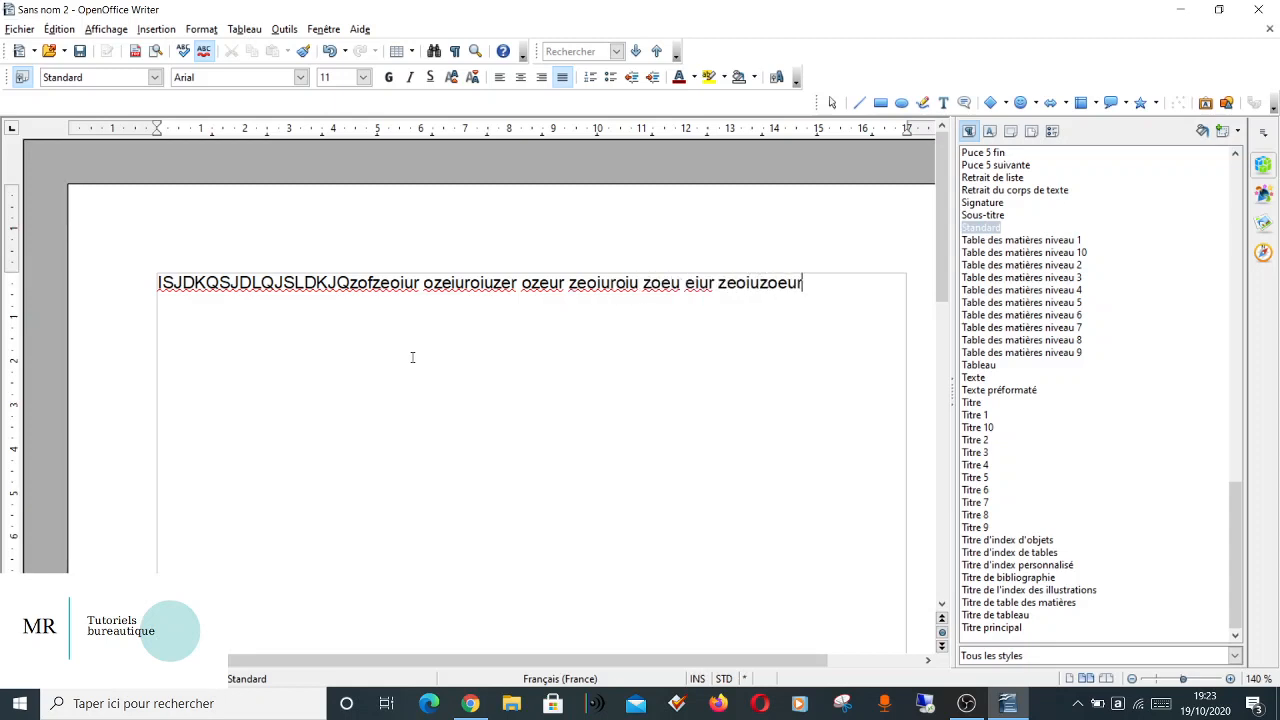
key("Return")
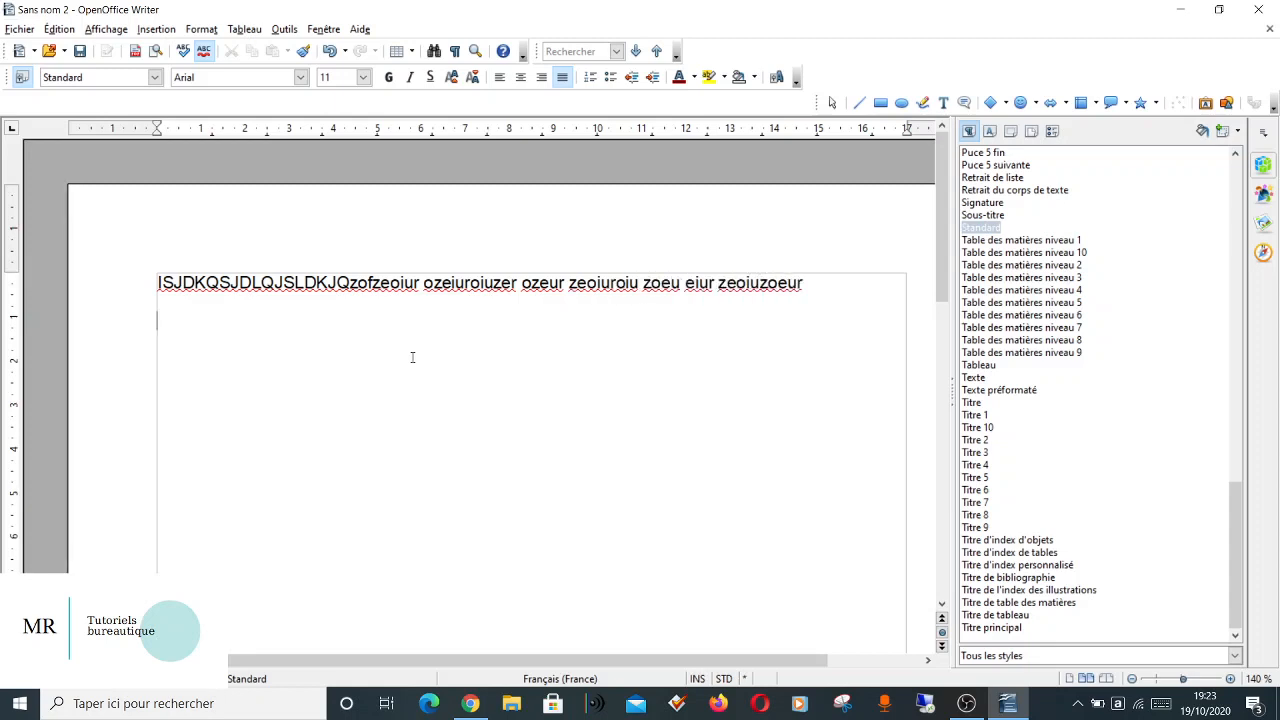
type("ooeiurozieurozueruezourozeurerzoeroz")
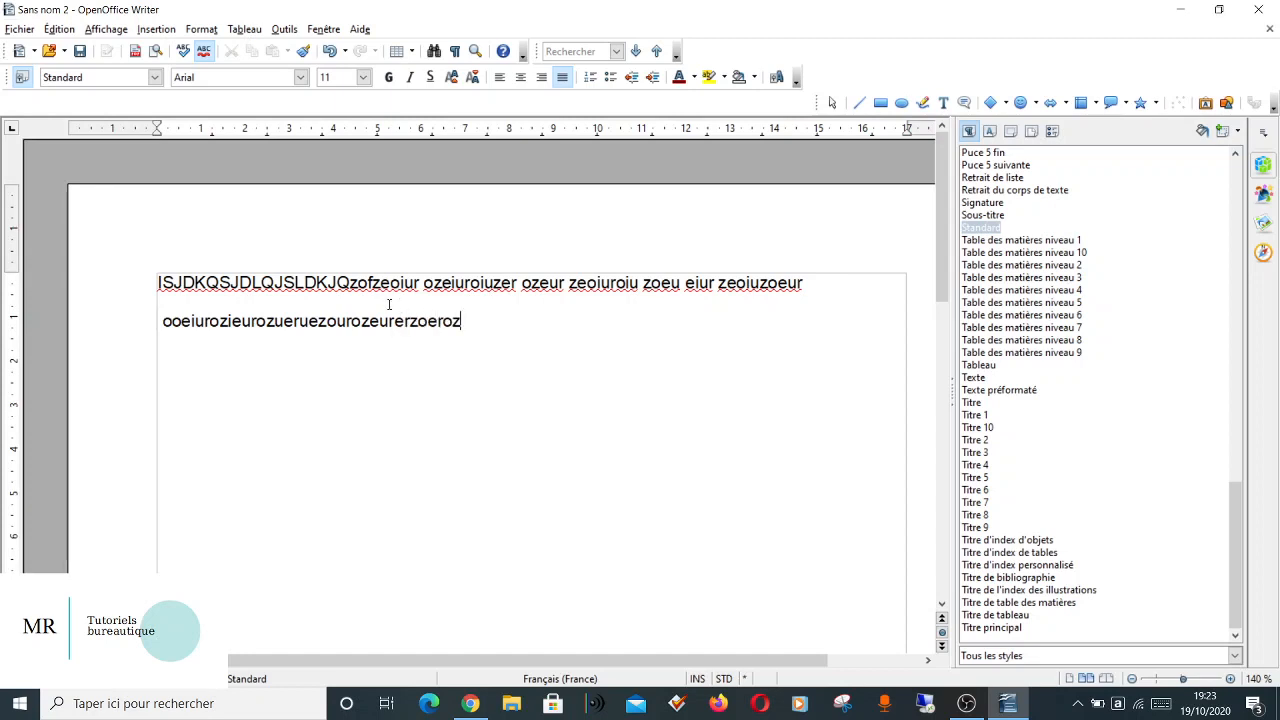
left_click(168, 320)
key("BackSpace")
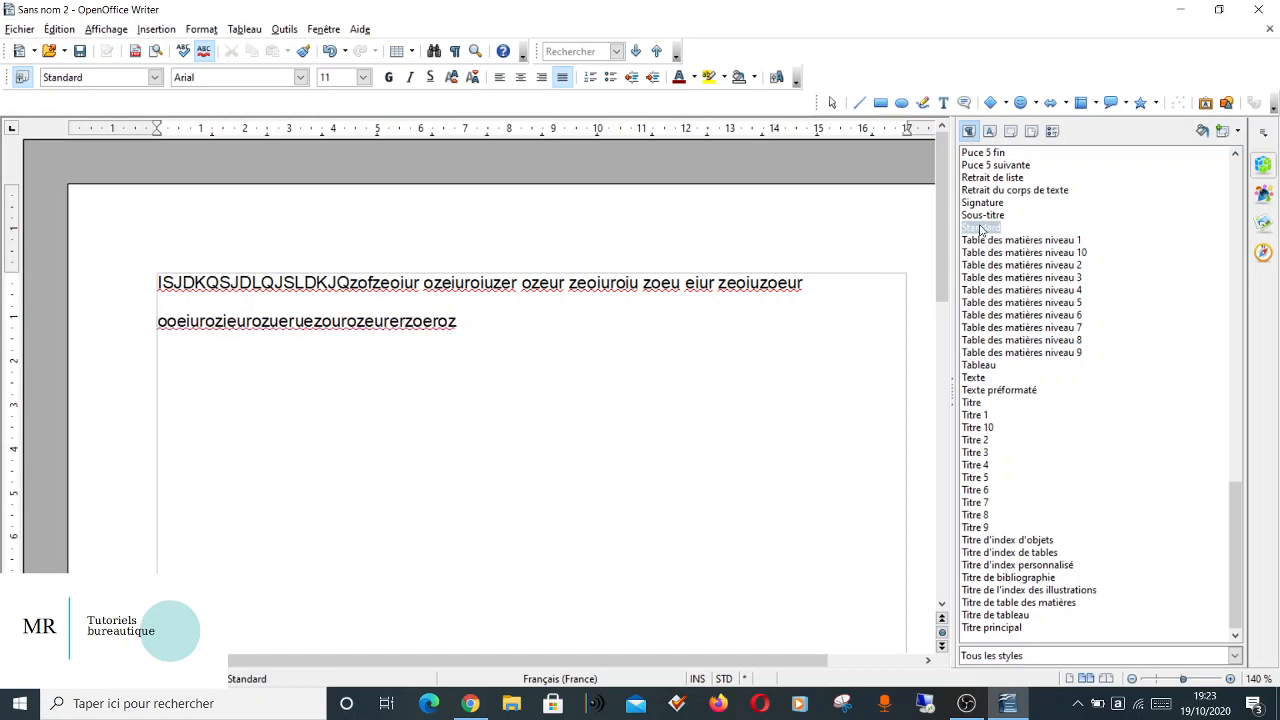
Set the Standard paragraph style's spacing below paragraphs to 0,15 cm and start a new paragraph after the sample text.
right_click(980, 229)
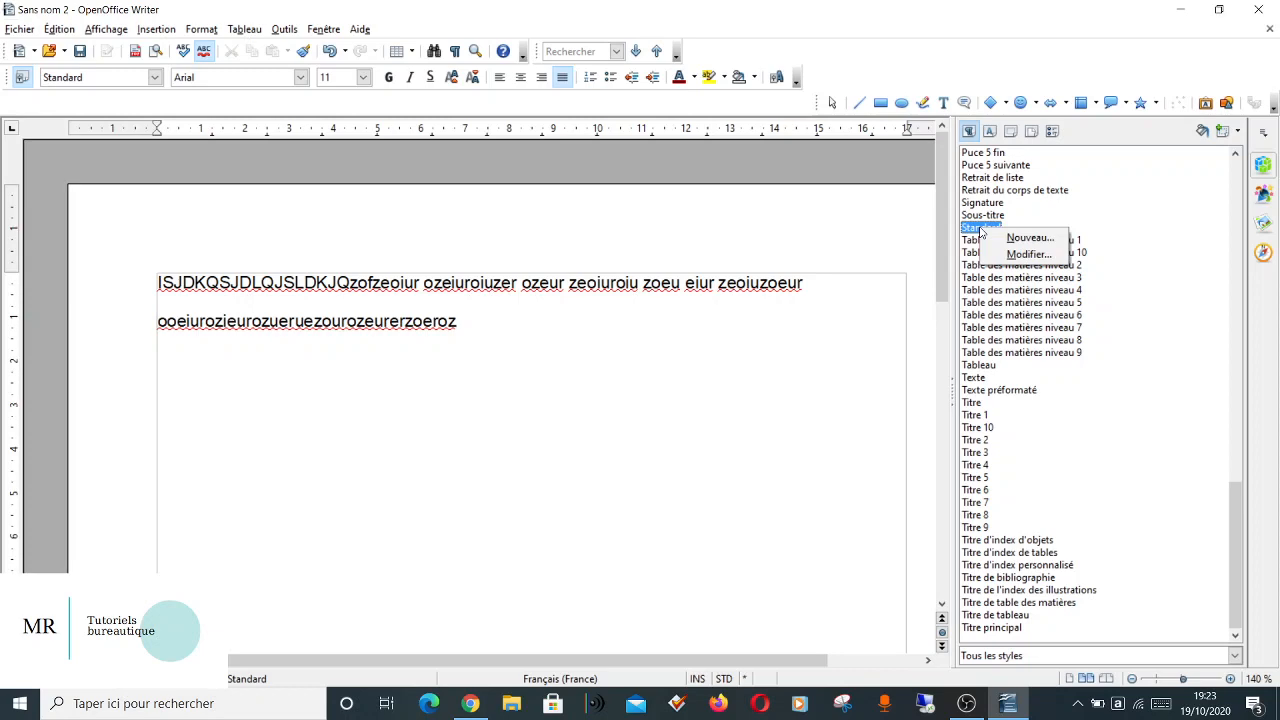
left_click(1024, 255)
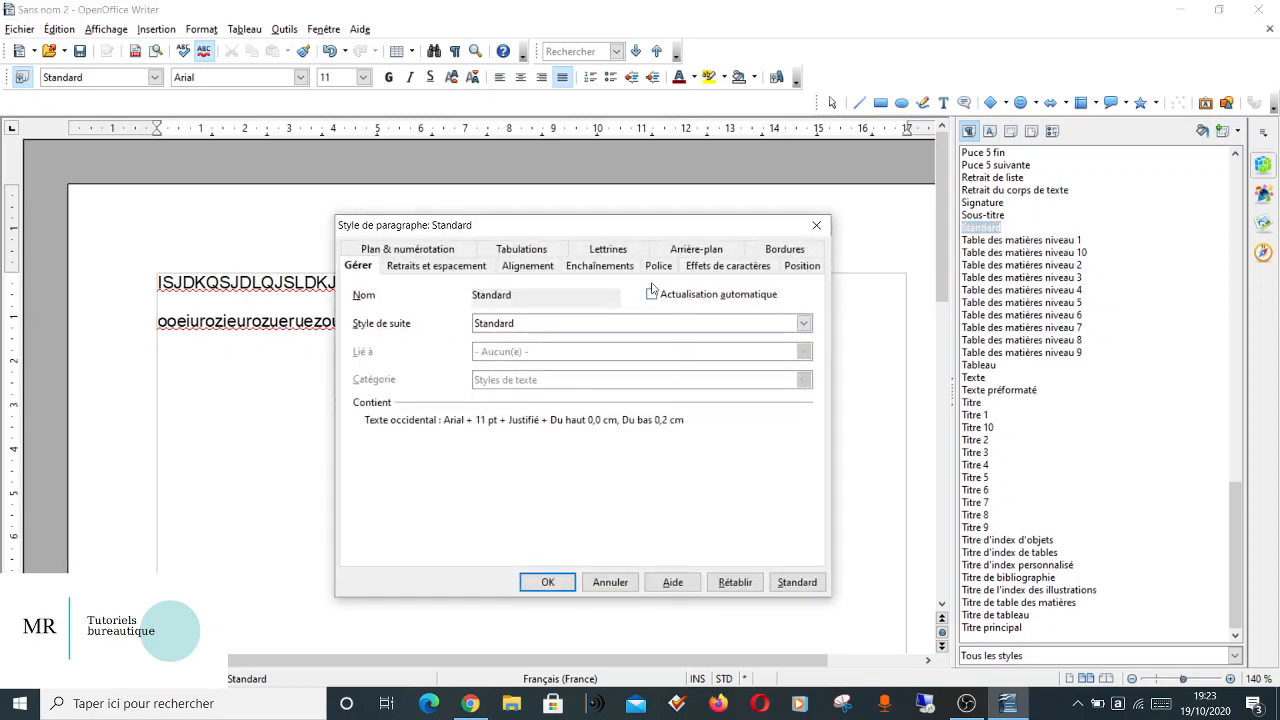
left_click(478, 268)
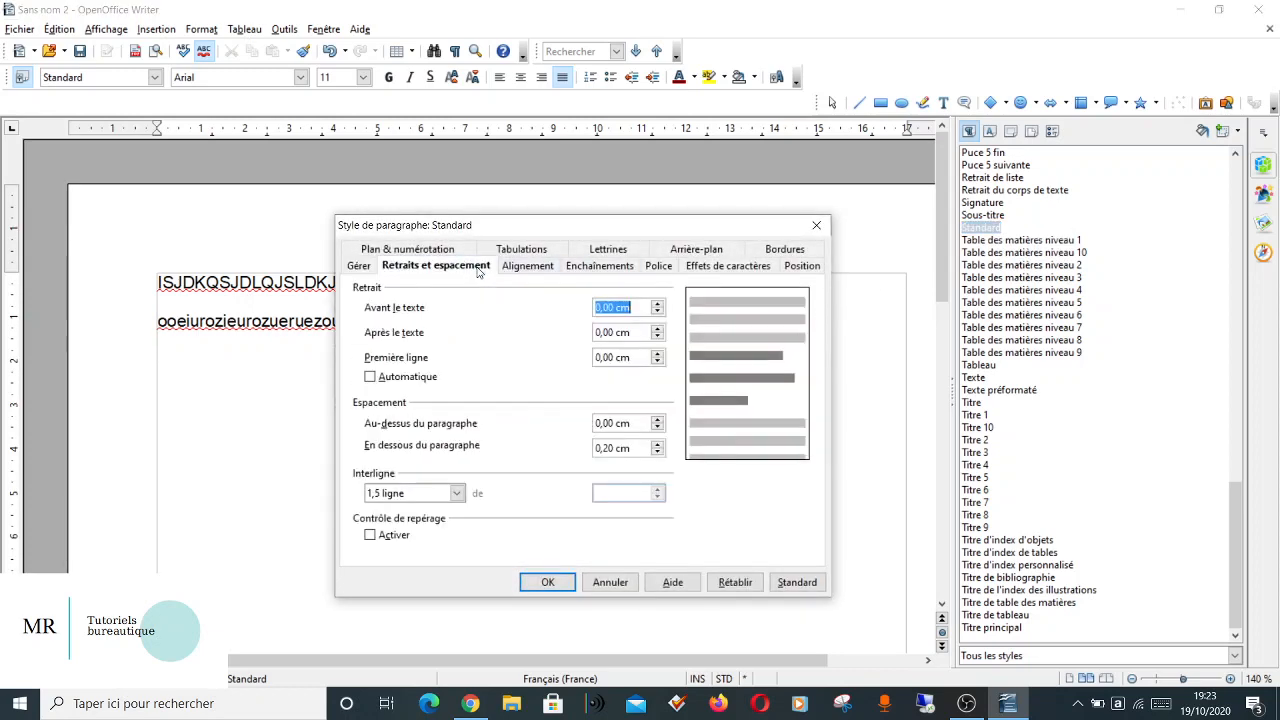
left_click(659, 452)
left_click(613, 449)
key("BackSpace")
type("5")
left_click(548, 582)
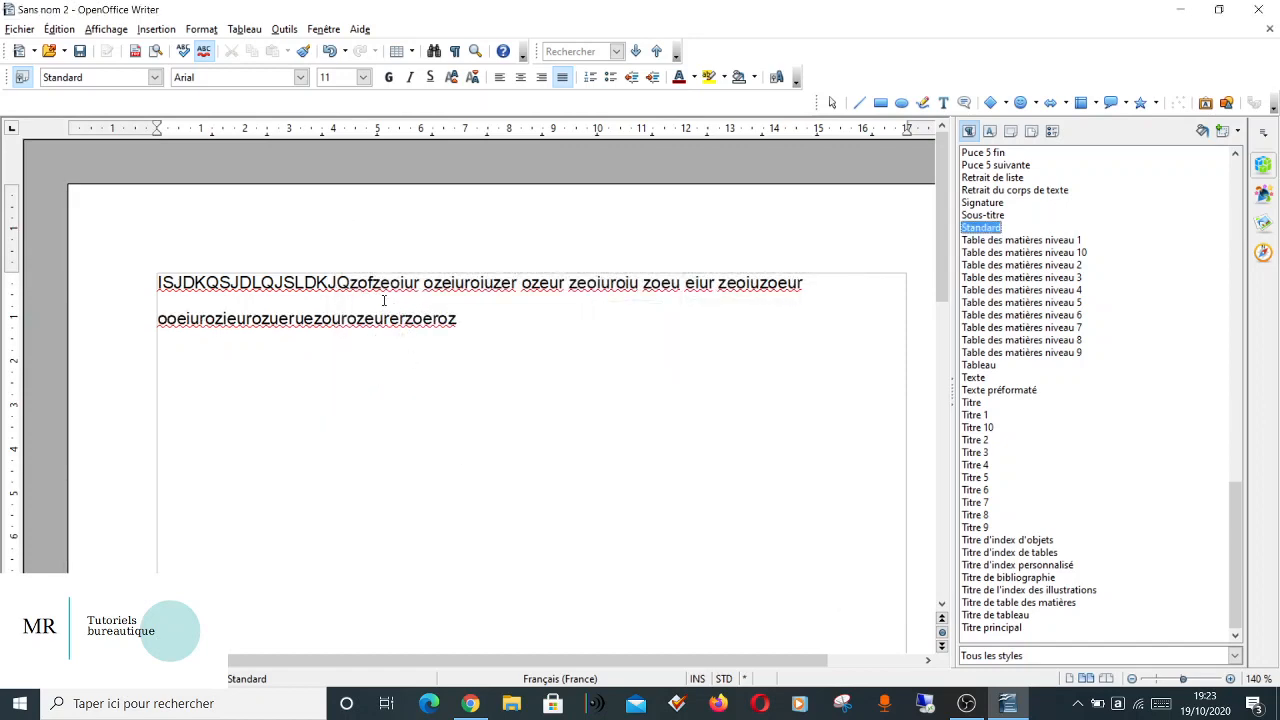
left_click(479, 325)
key("Return")
Modify the Standard page style to have a left margin of 3,00 cm, and apply the change.
left_click(989, 132)
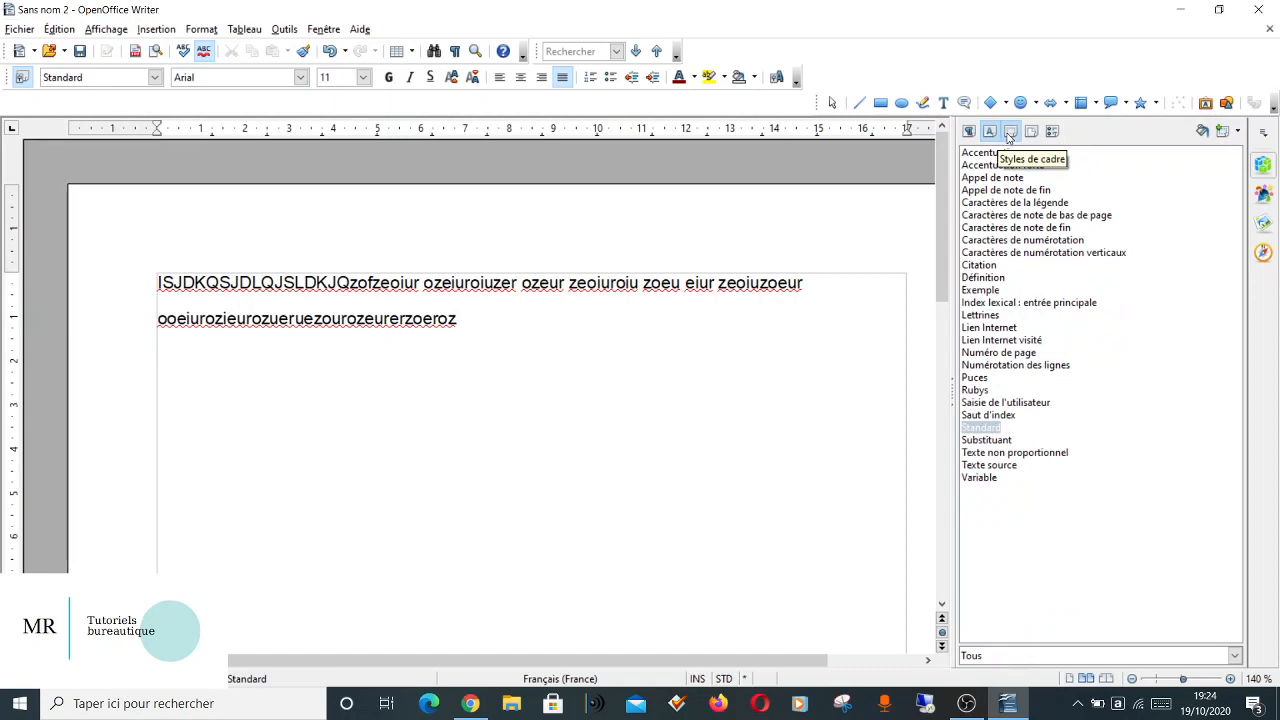
left_click(1031, 132)
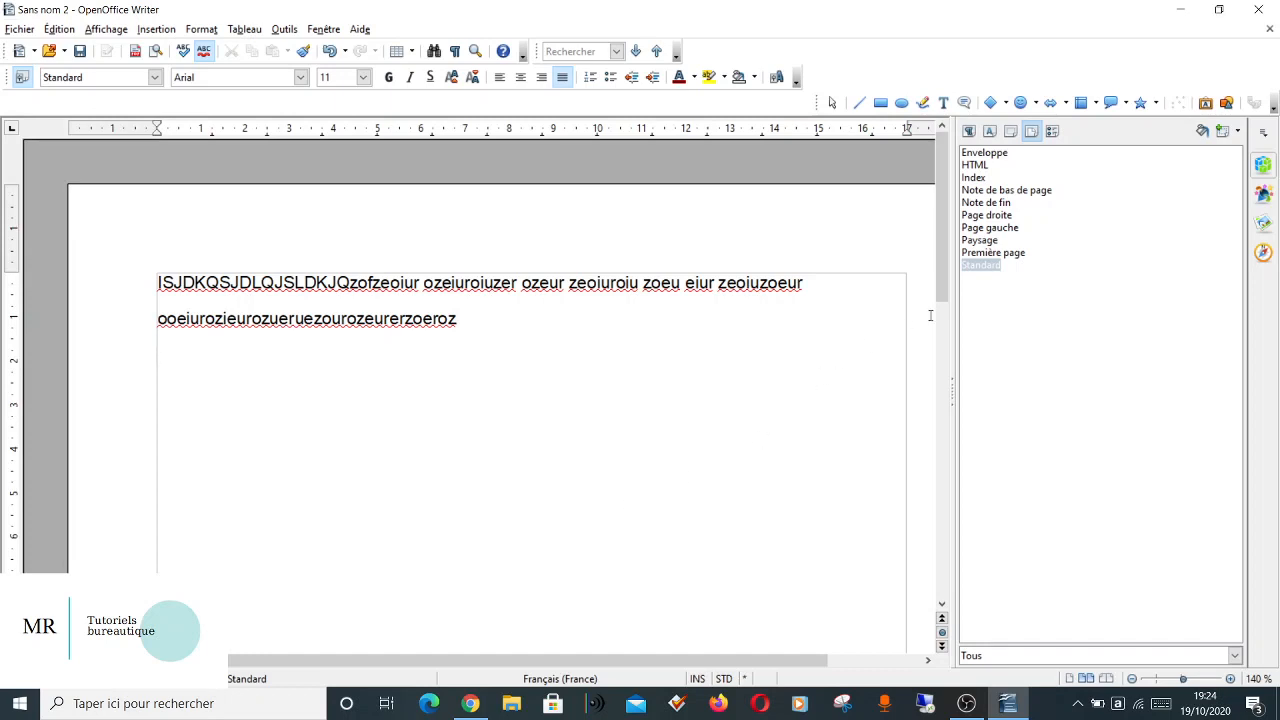
right_click(980, 268)
left_click(1008, 295)
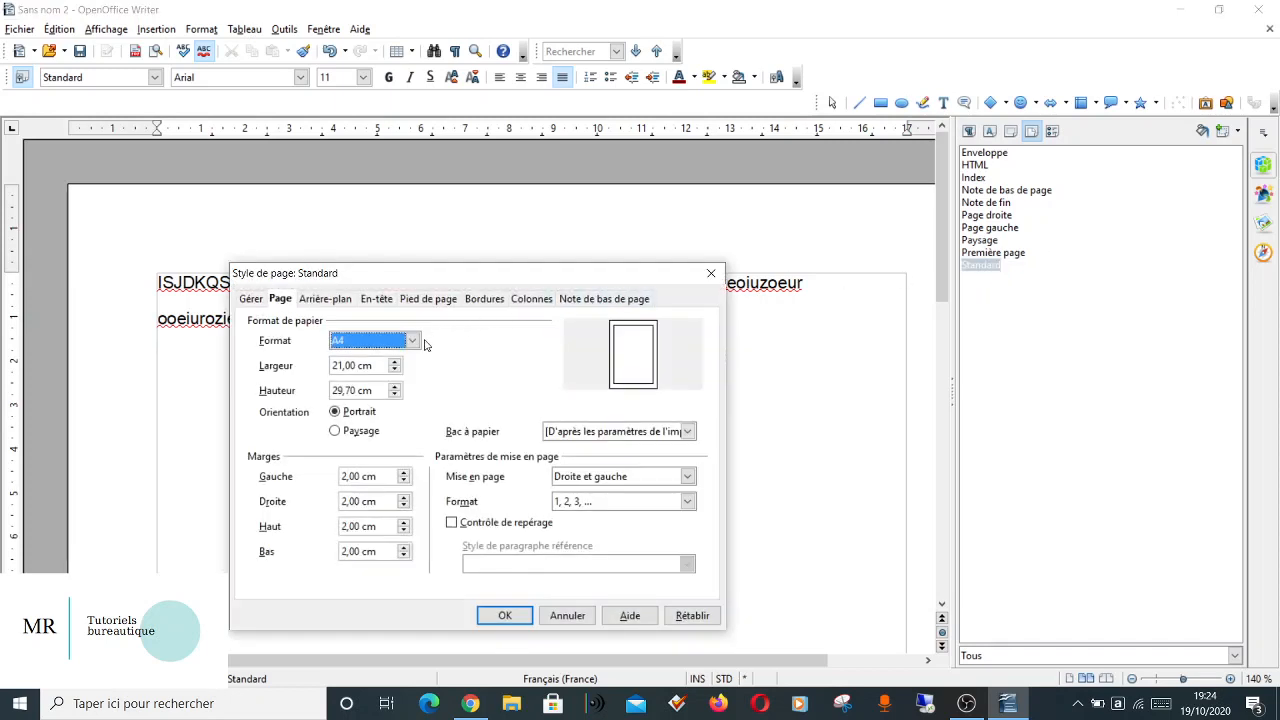
left_click(404, 475)
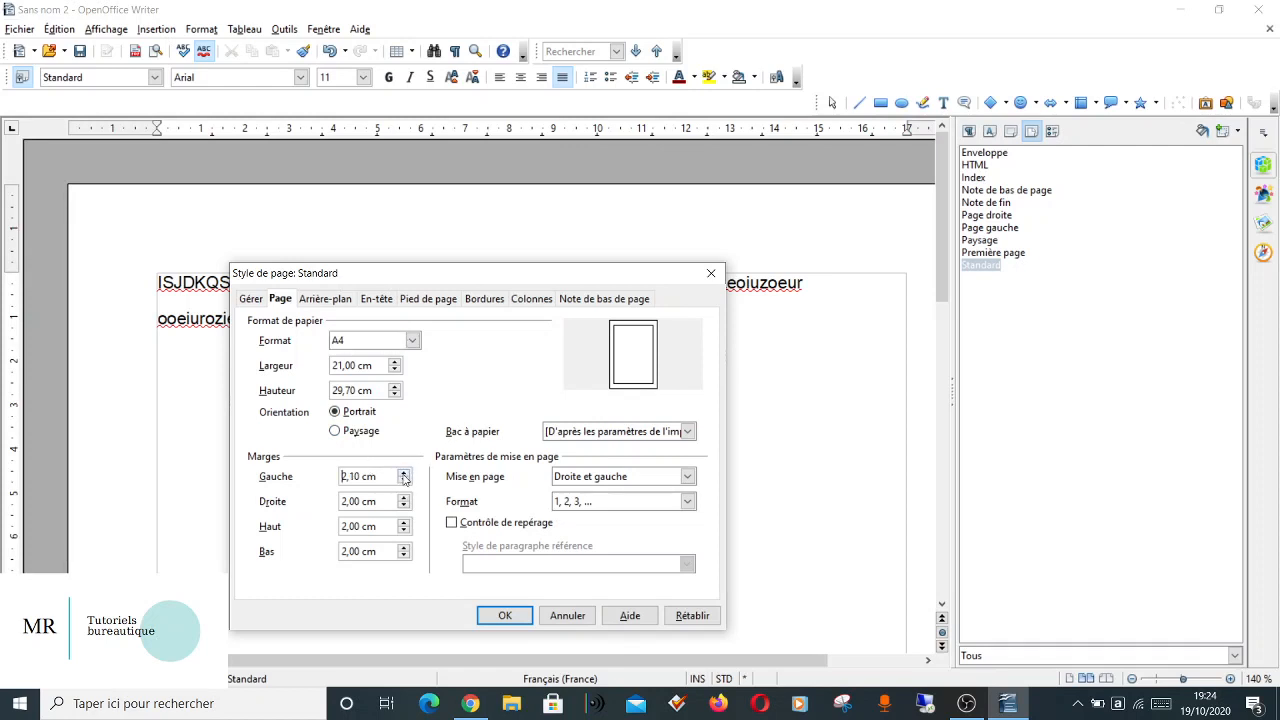
left_click(404, 475)
left_click(404, 475)
left_click(404, 475)
left_click(404, 475)
left_click(404, 475)
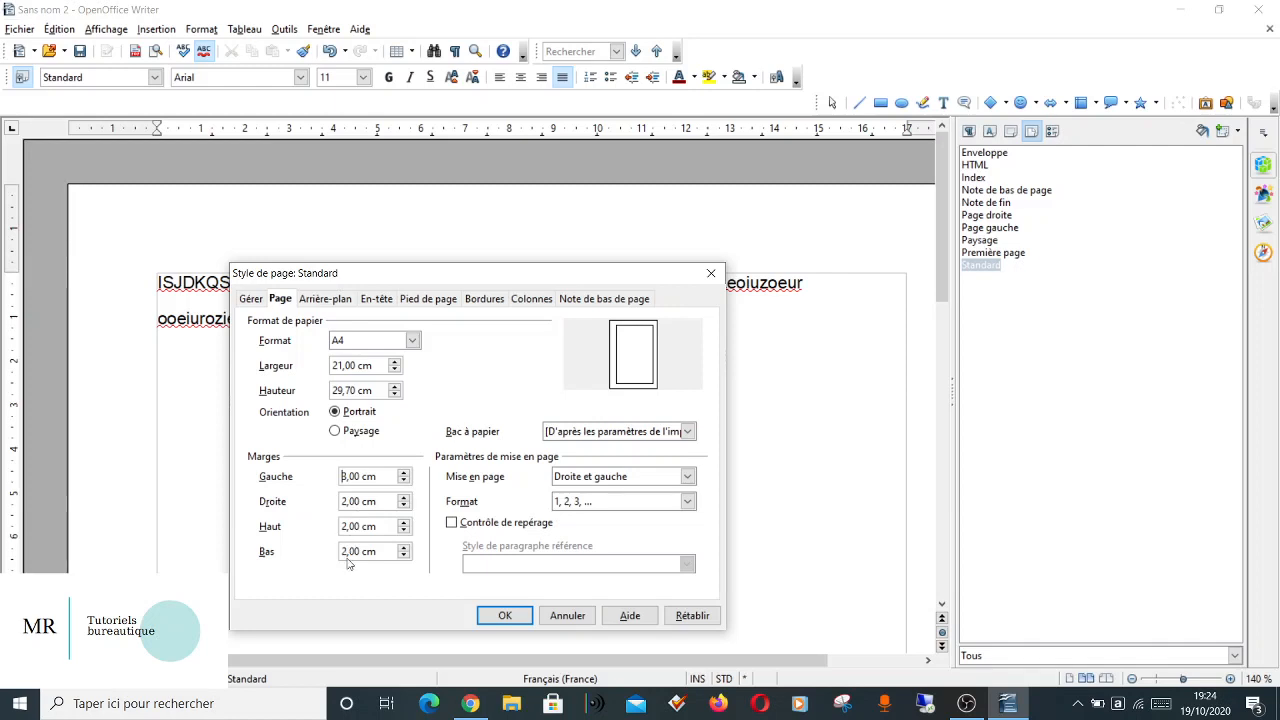
left_click(505, 616)
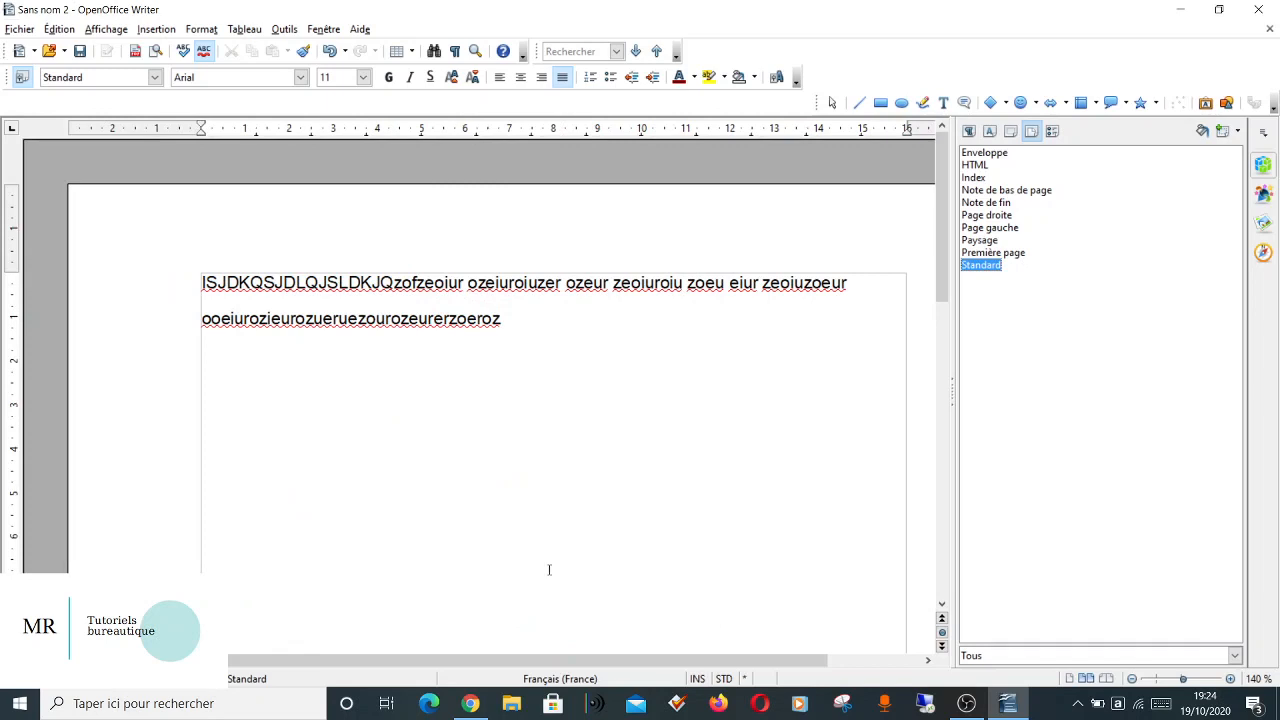
left_click(513, 326)
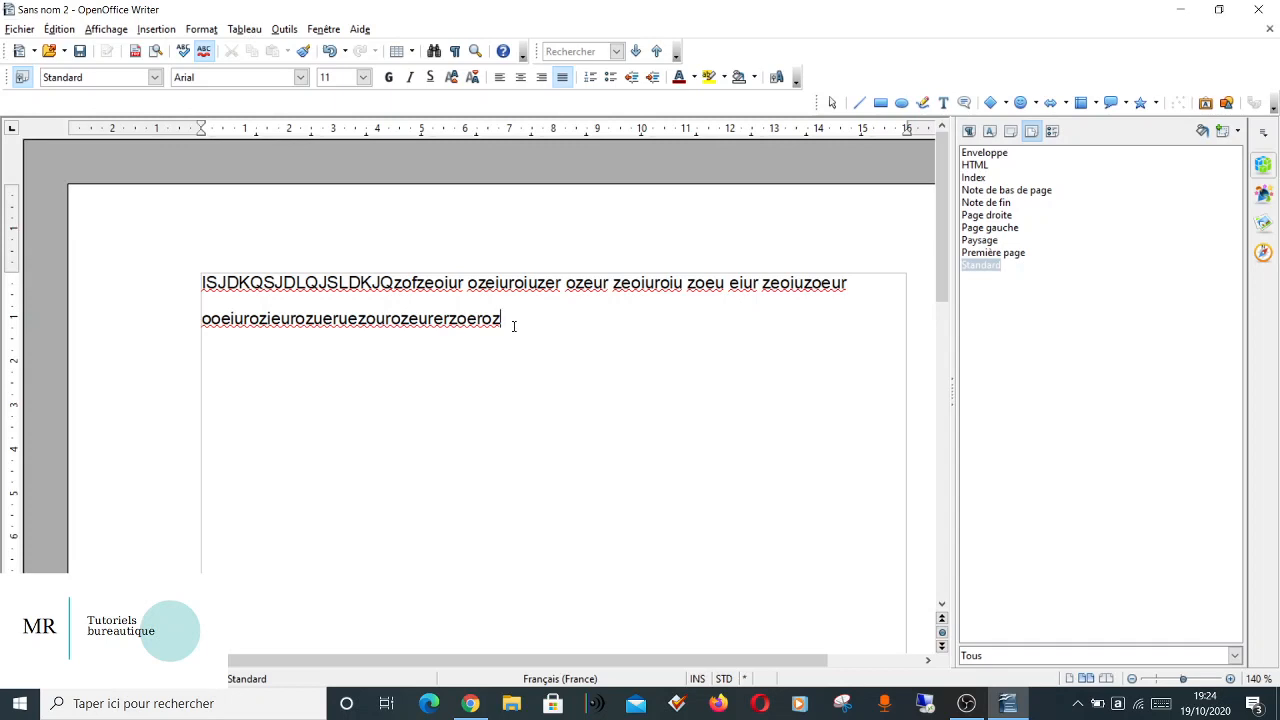
Return to the paragraph styles and set chapter numbering level 1 (Titre 1) to 1, 2, 3, ... with a period after the number.
left_click(968, 133)
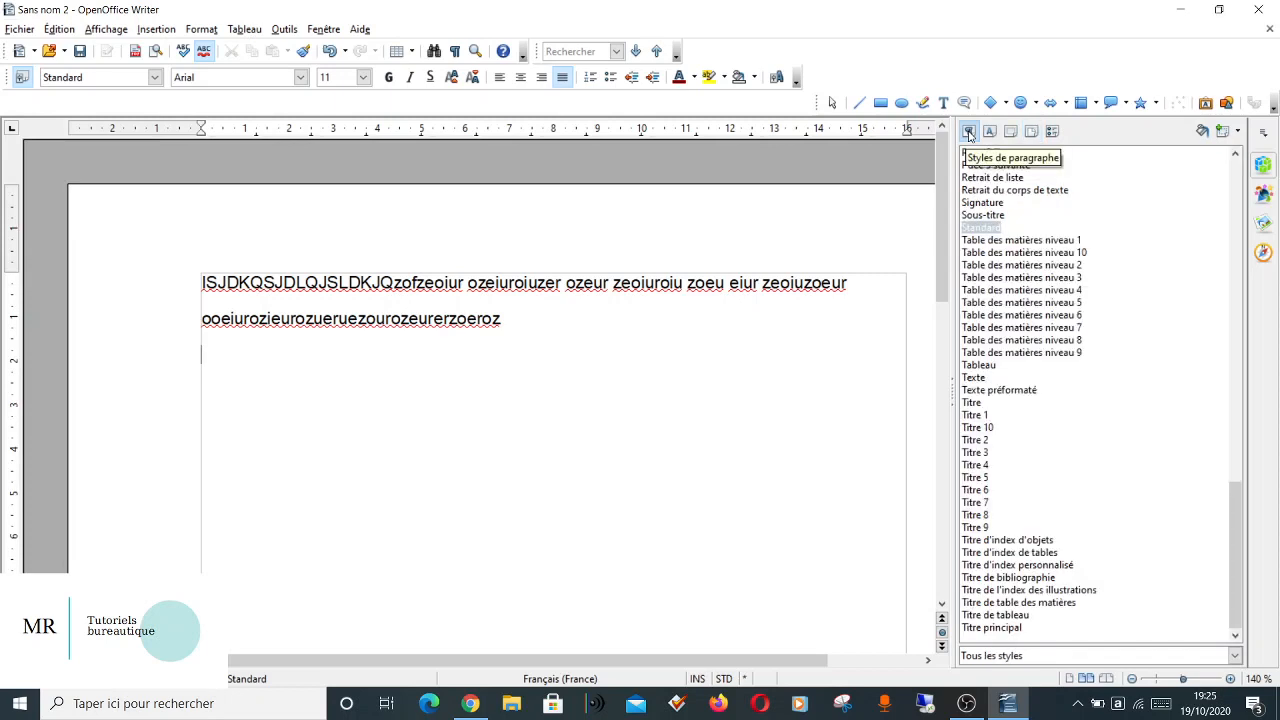
left_click(285, 29)
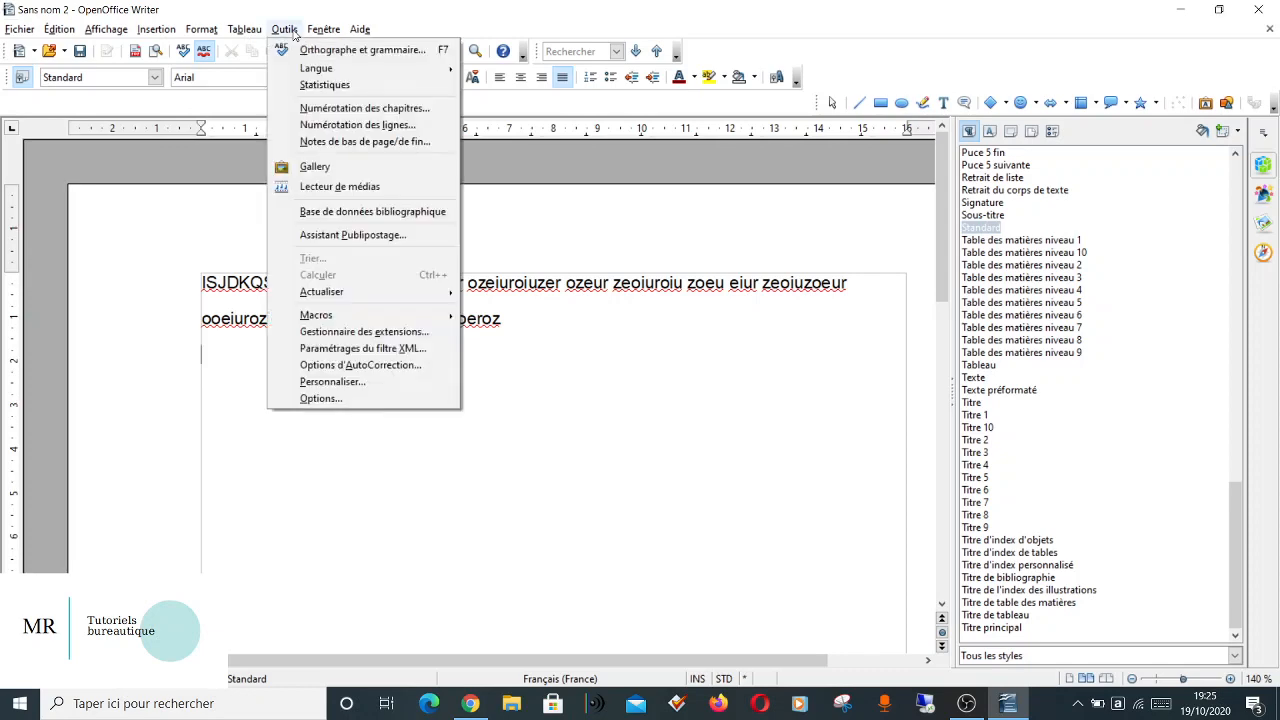
left_click(336, 108)
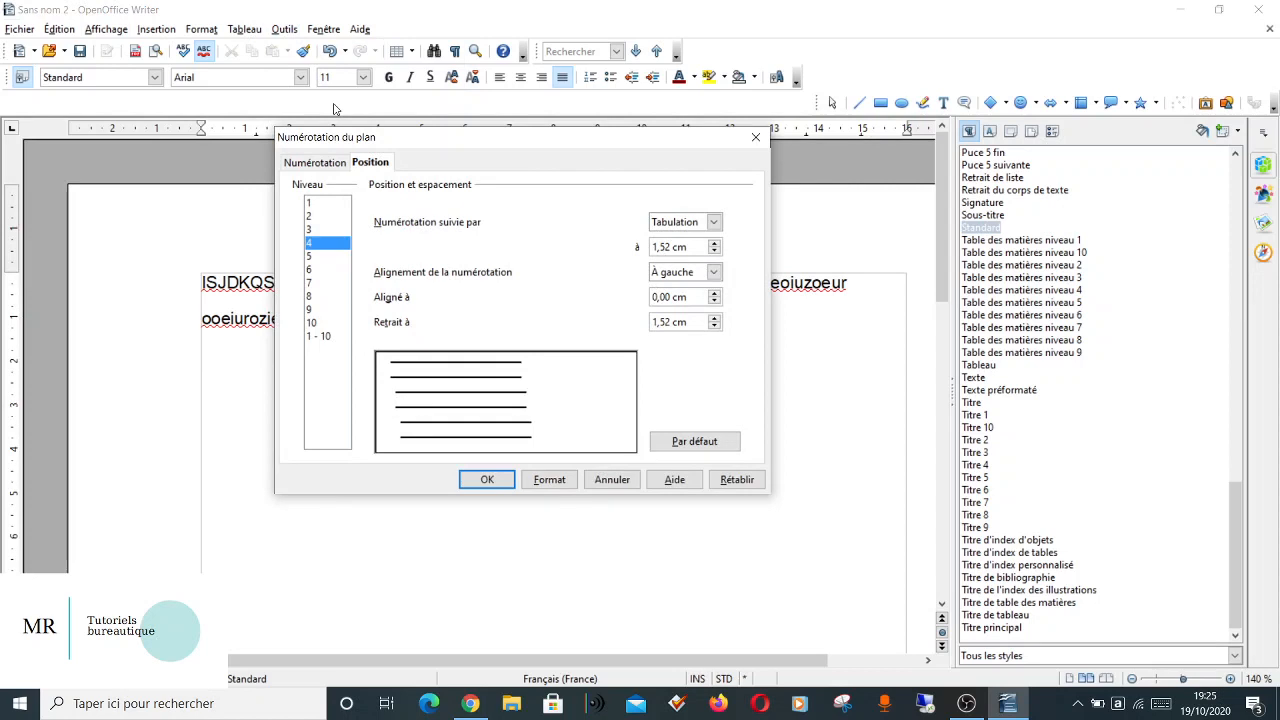
left_click(308, 203)
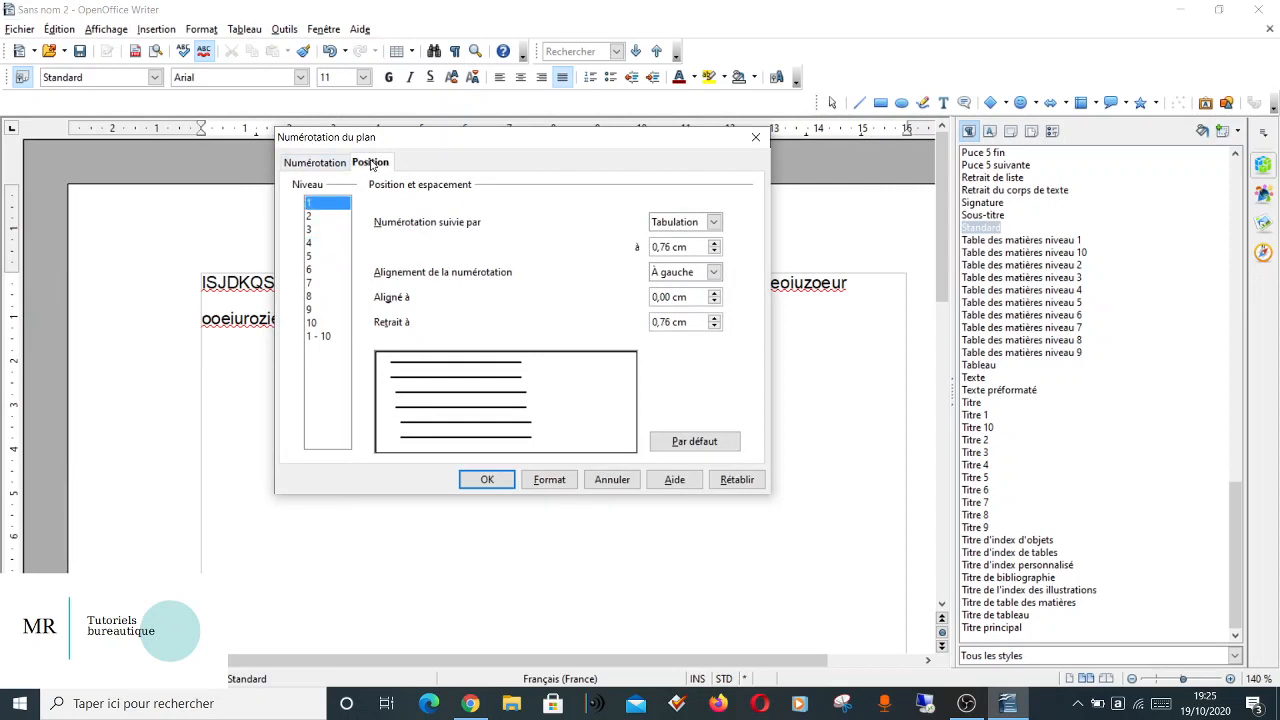
left_click(317, 165)
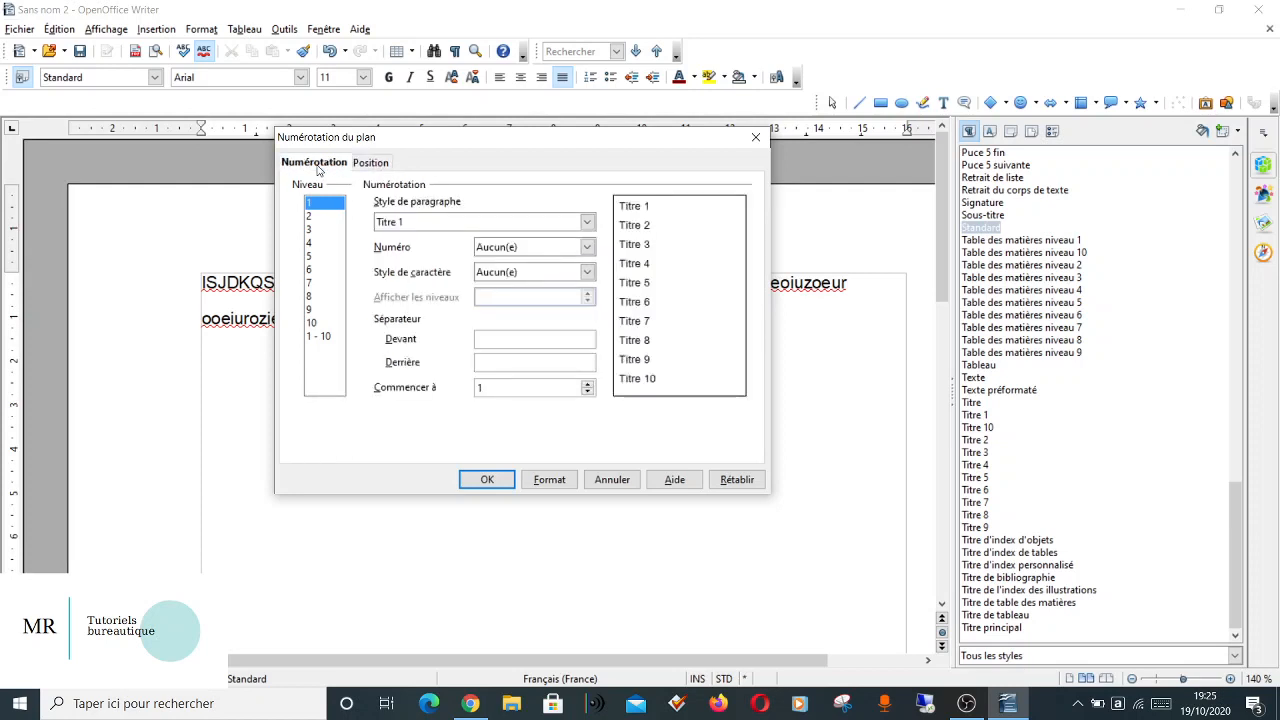
left_click(515, 247)
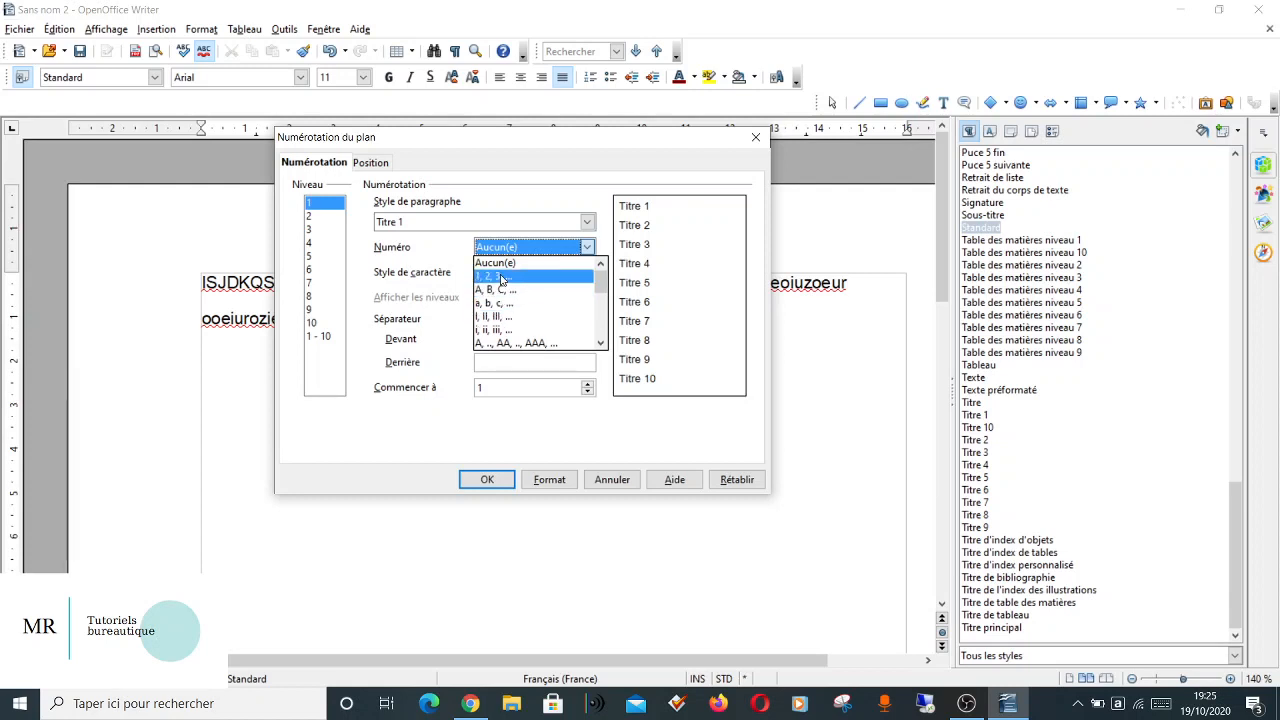
left_click(502, 277)
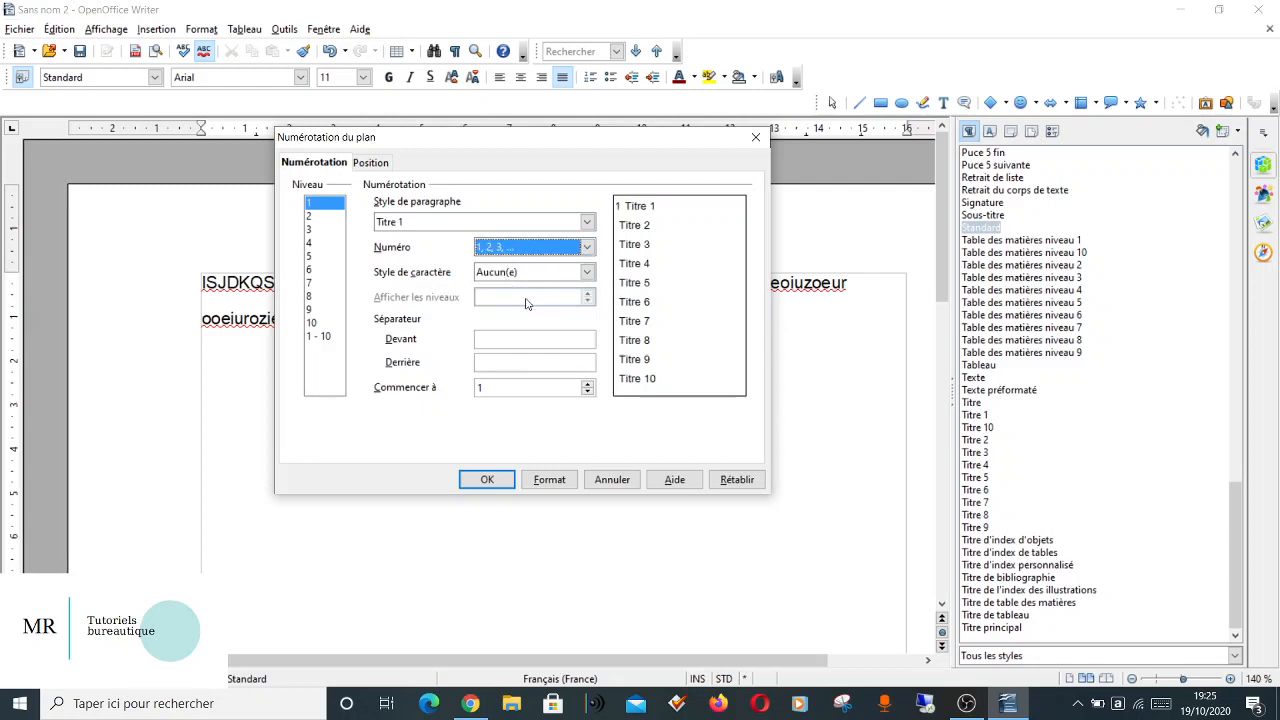
left_click(489, 363)
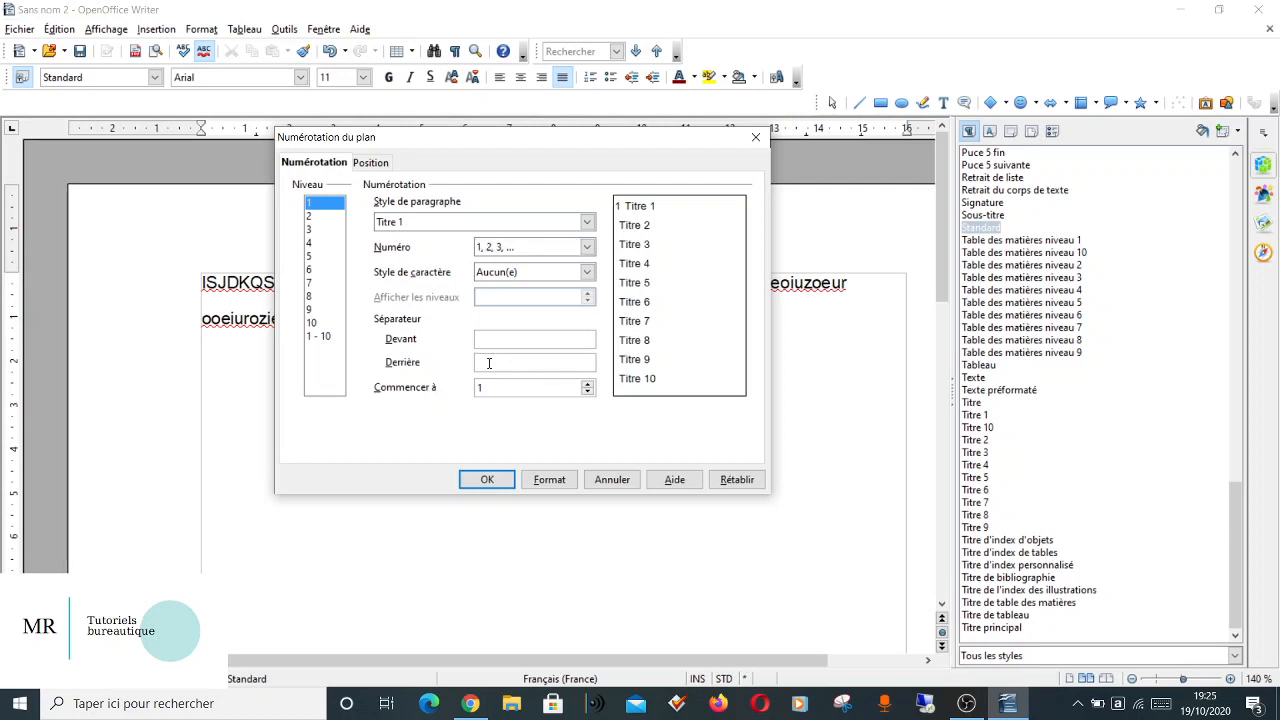
type(";")
key("BackSpace")
type(".")
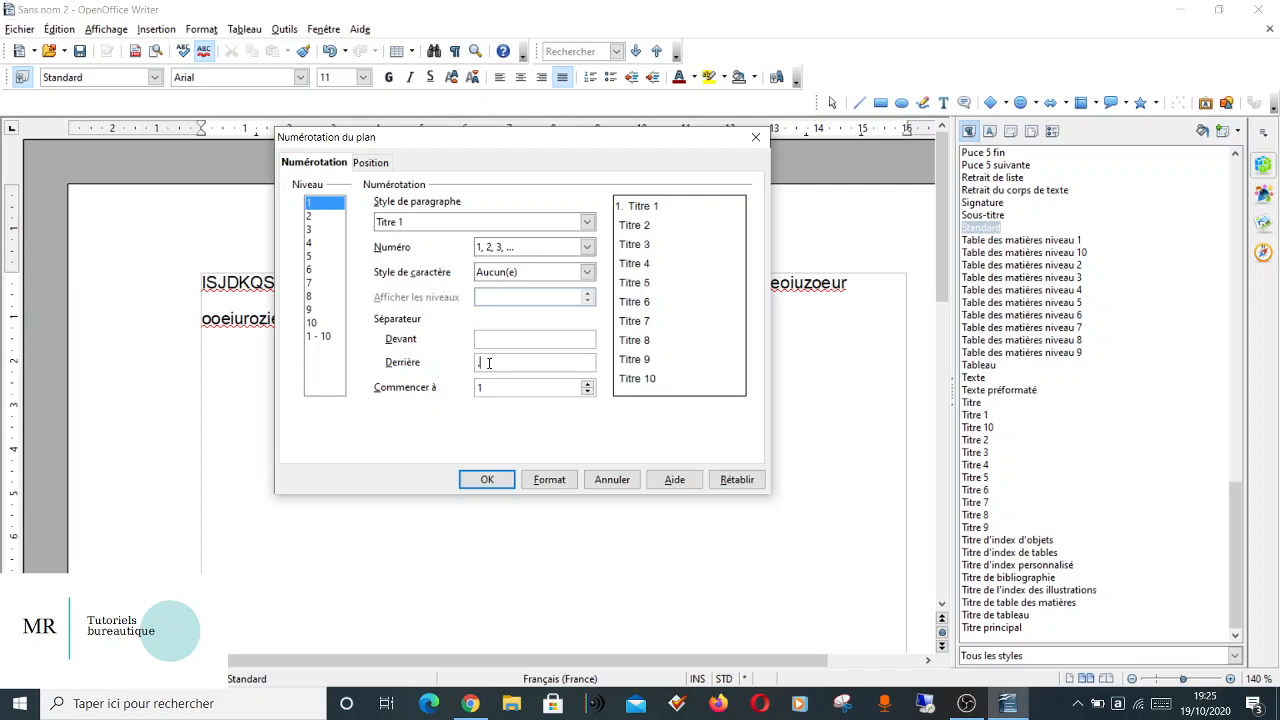
Set chapter numbering level 2 (Titre 2) to the 1, 2, 3, ... format with a period as the separator after the number.
left_click(316, 219)
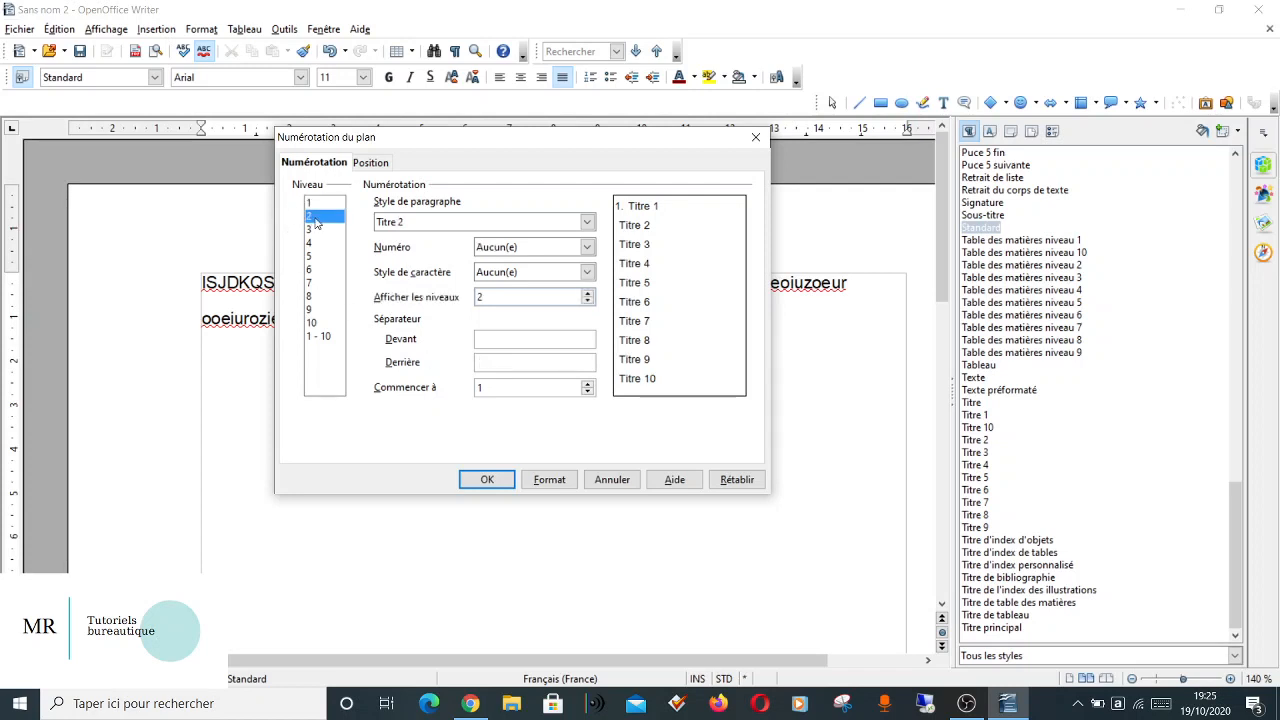
left_click(526, 252)
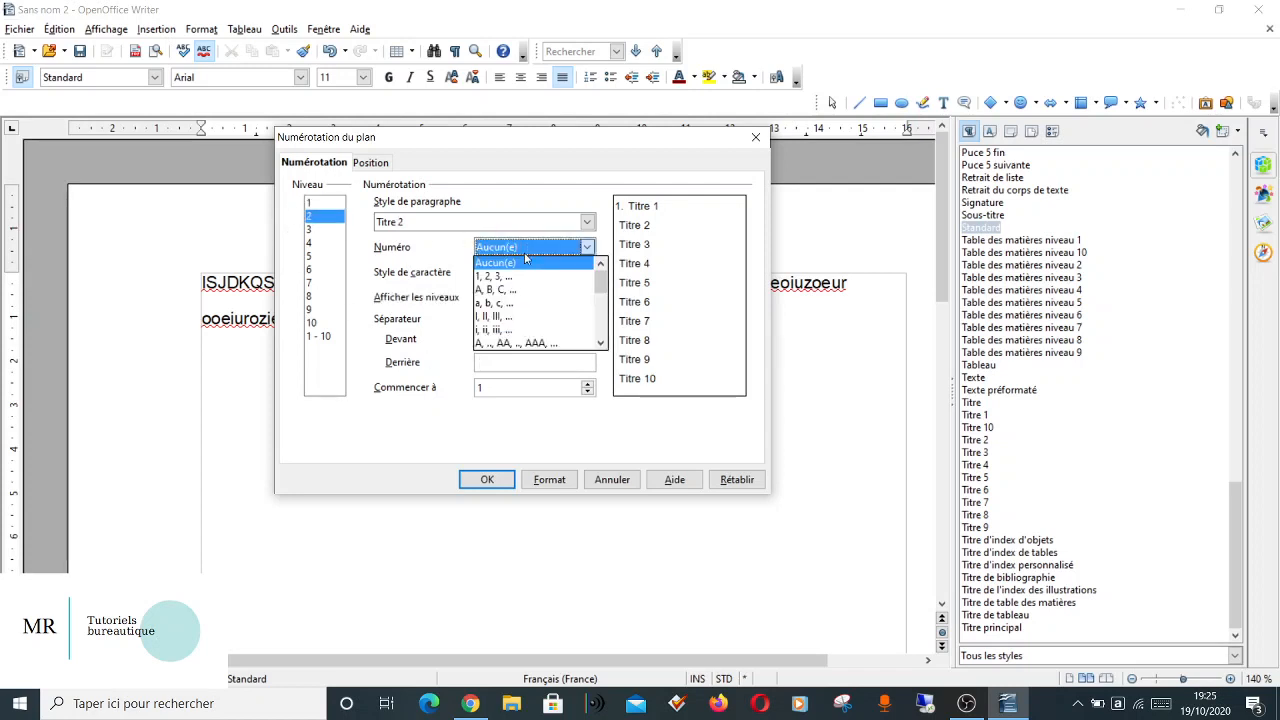
left_click(520, 276)
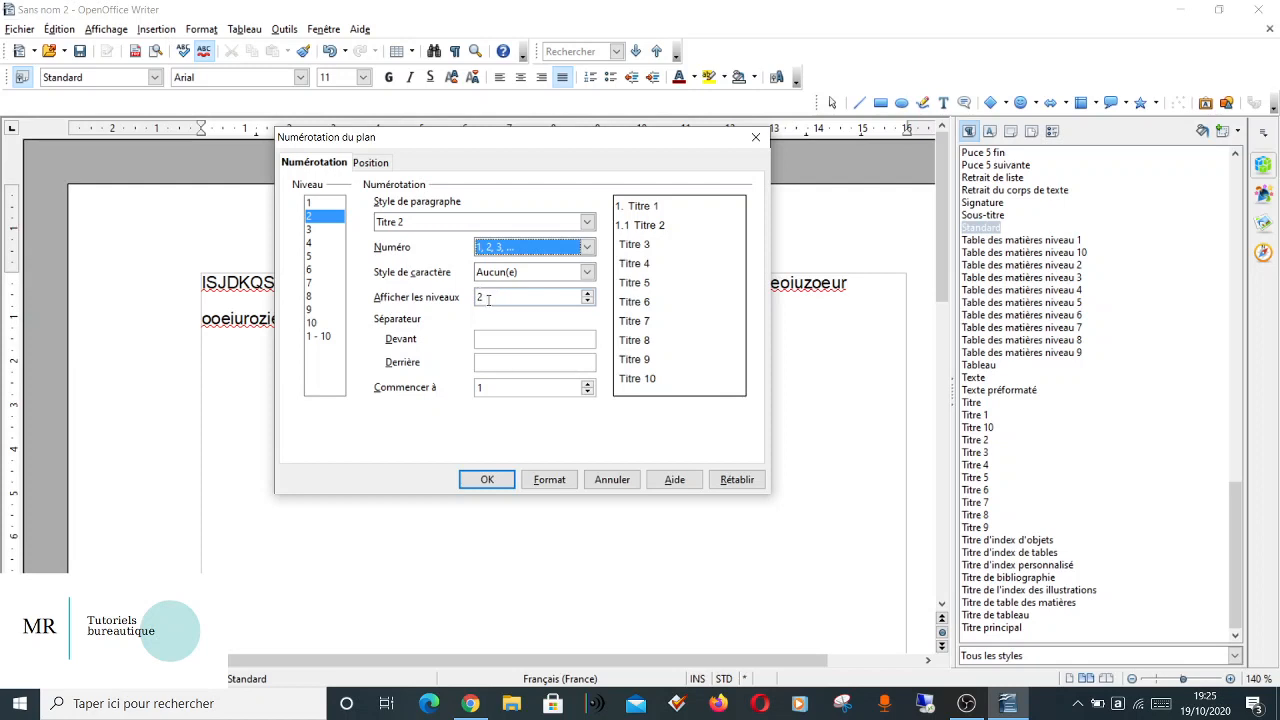
left_click(488, 361)
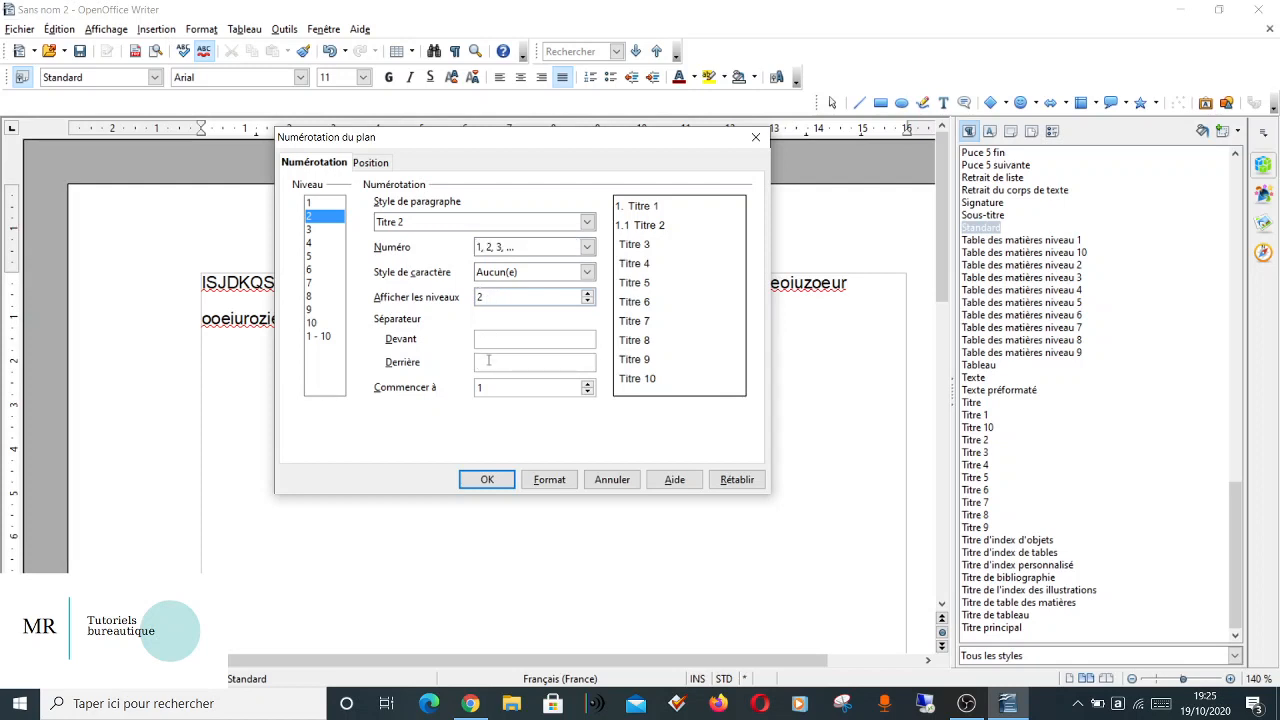
type(".")
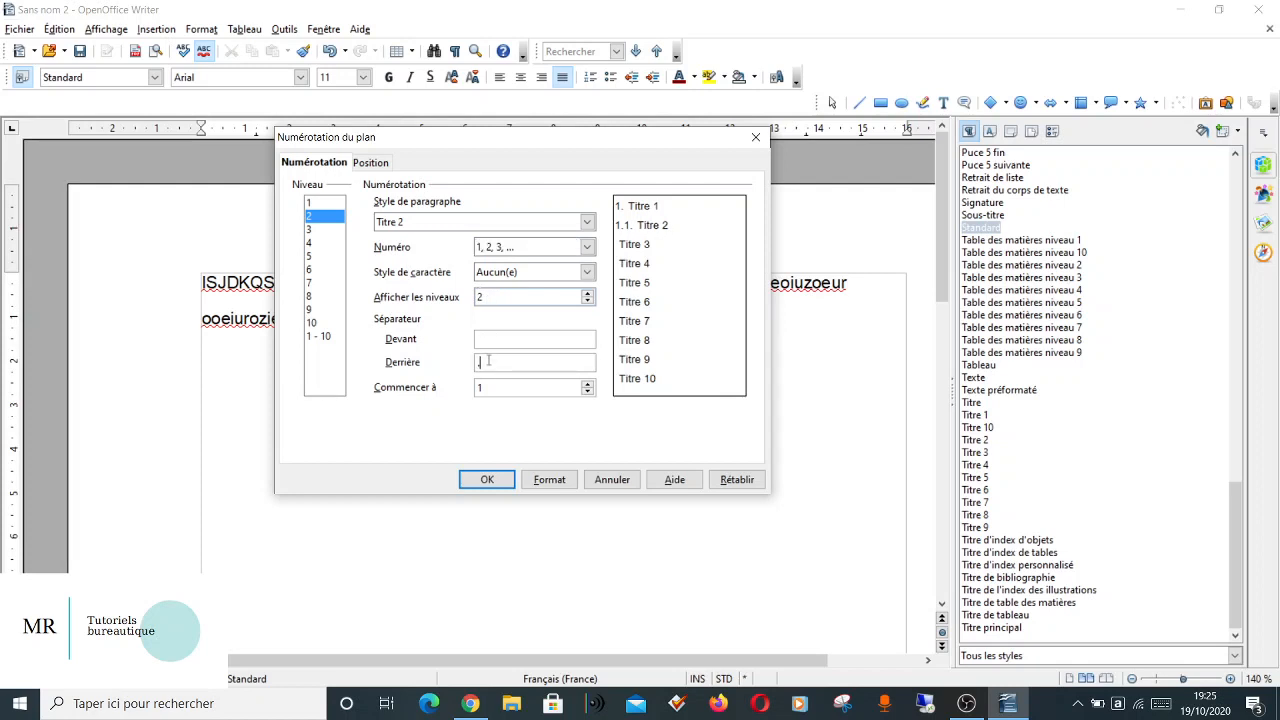
Number level 3 (Titre 3) in the 1, 2, 3, ... format with a period after the number.
left_click(316, 232)
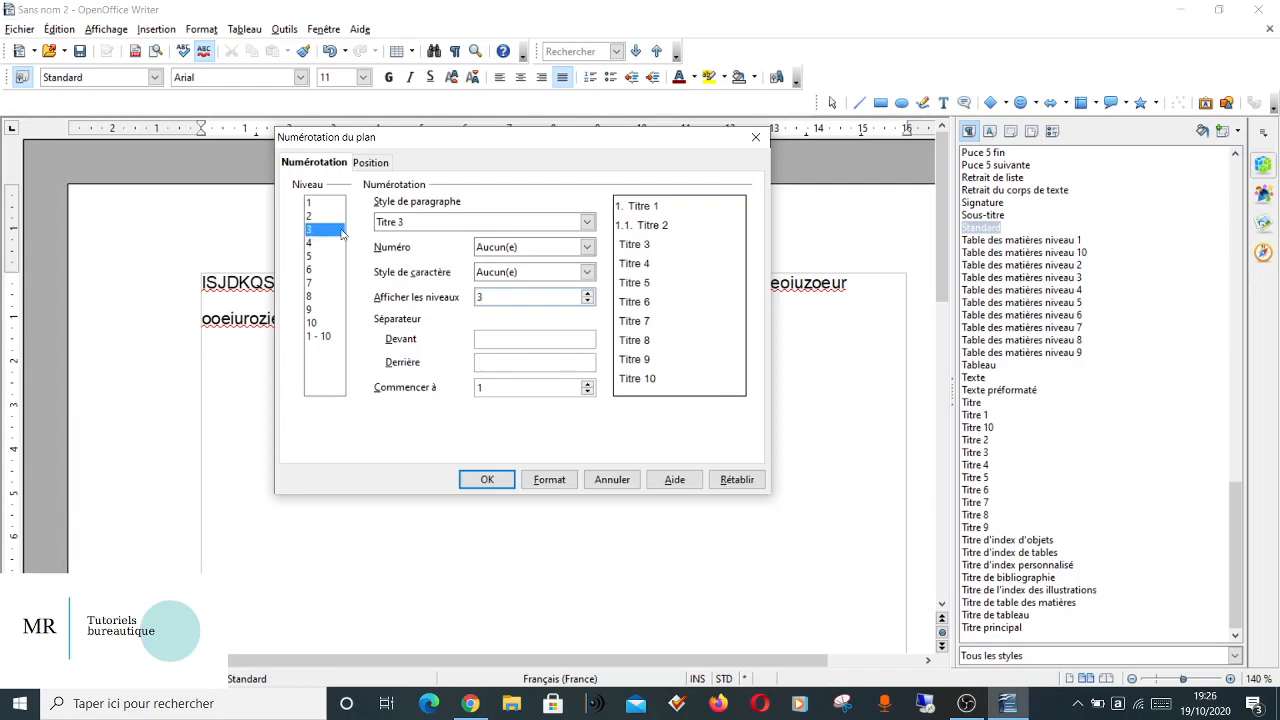
left_click(514, 246)
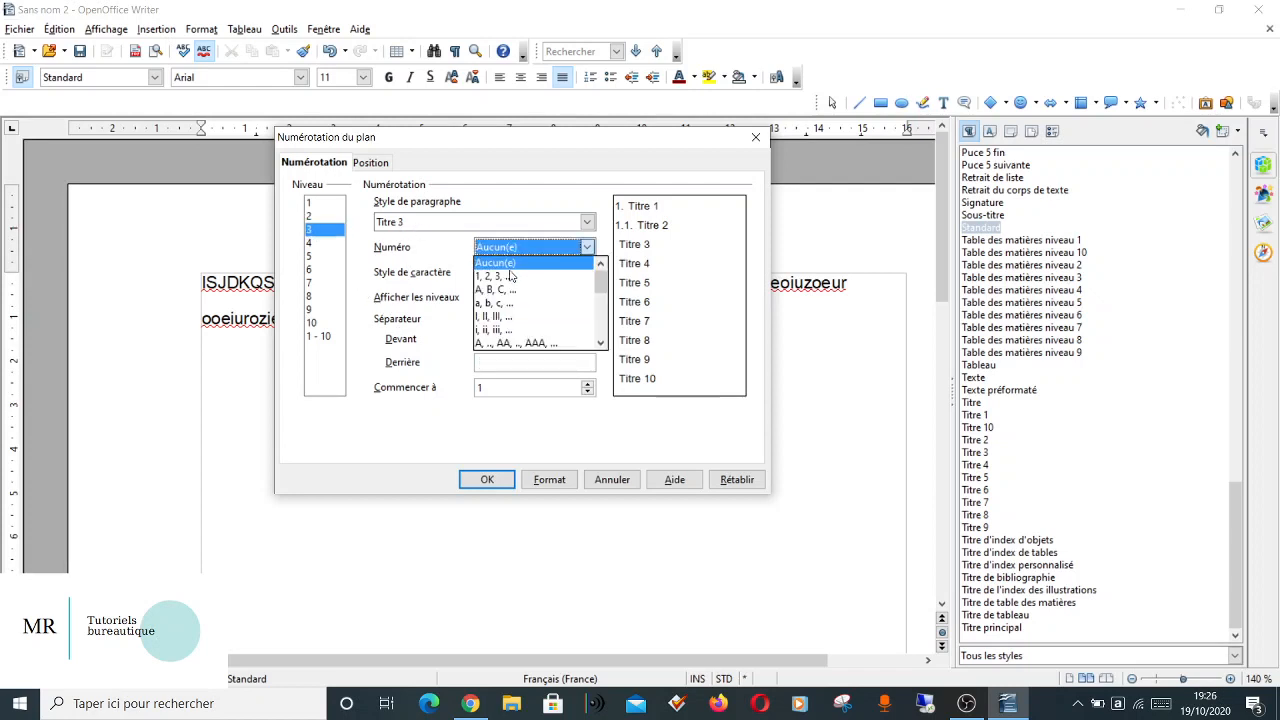
left_click(509, 274)
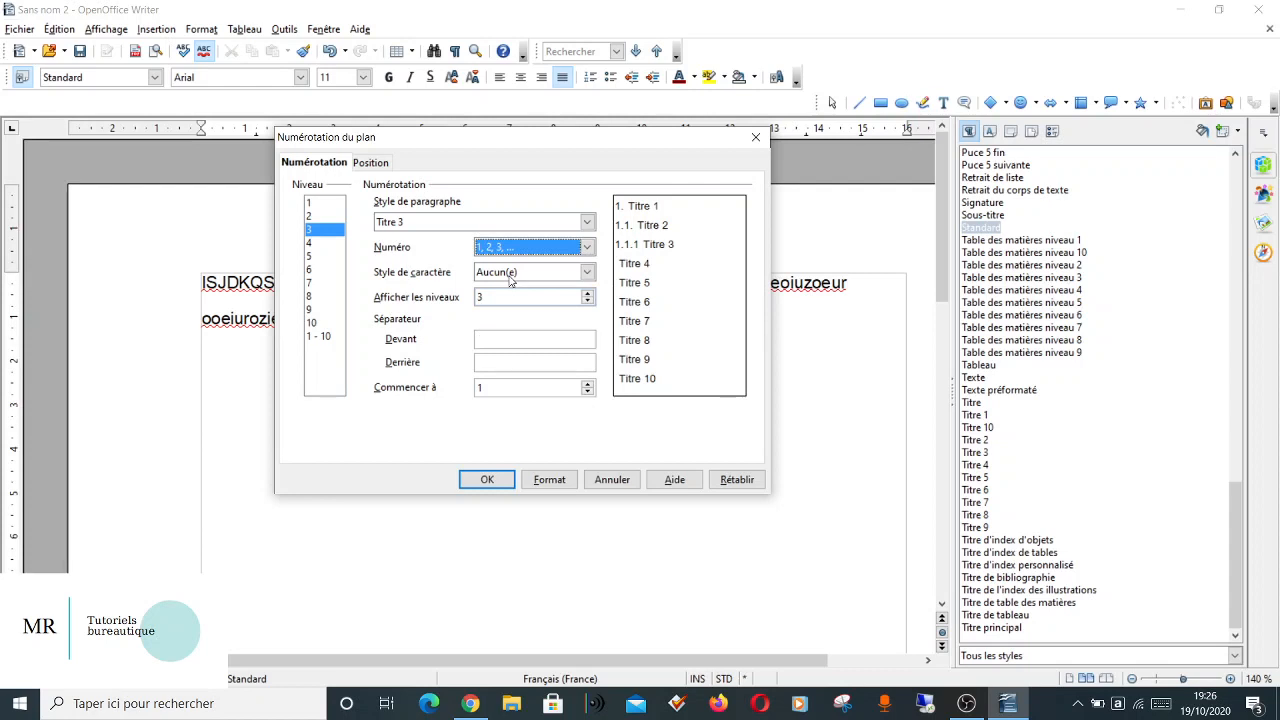
left_click(486, 364)
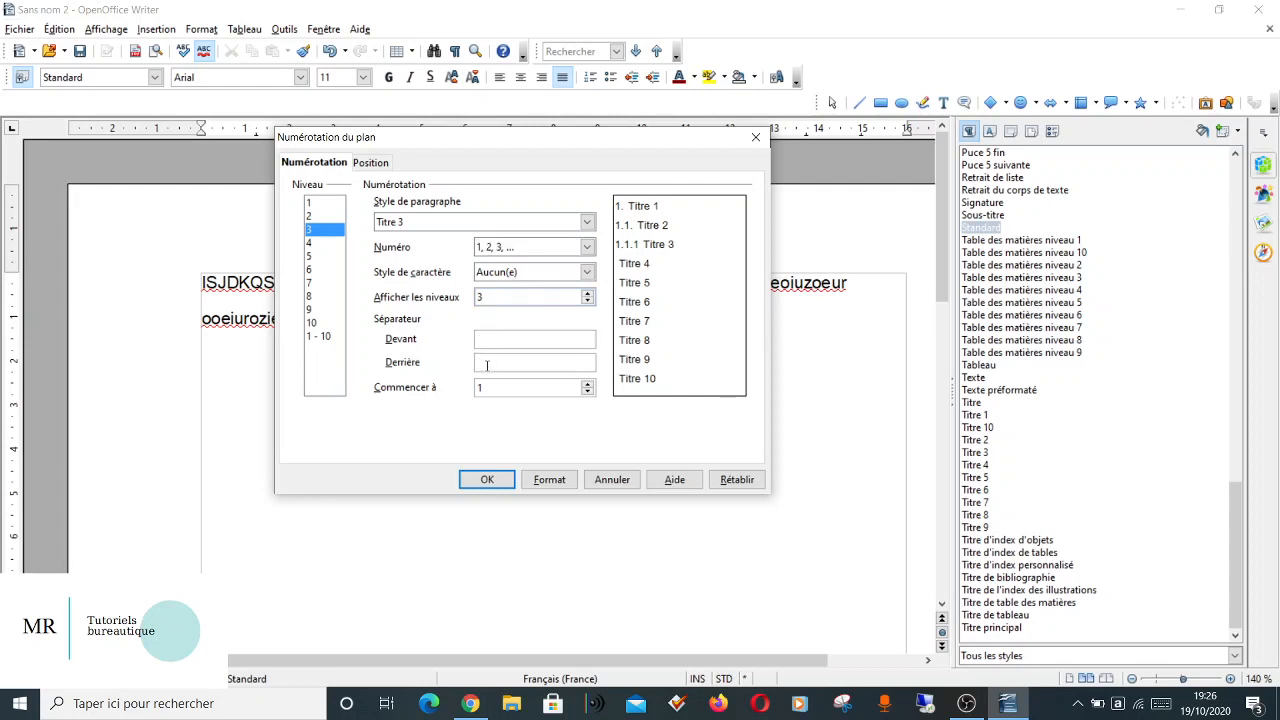
type(".")
Number level 4 (Titre 4) in the 1, 2, 3, ... format, followed by a period as separator.
left_click(311, 245)
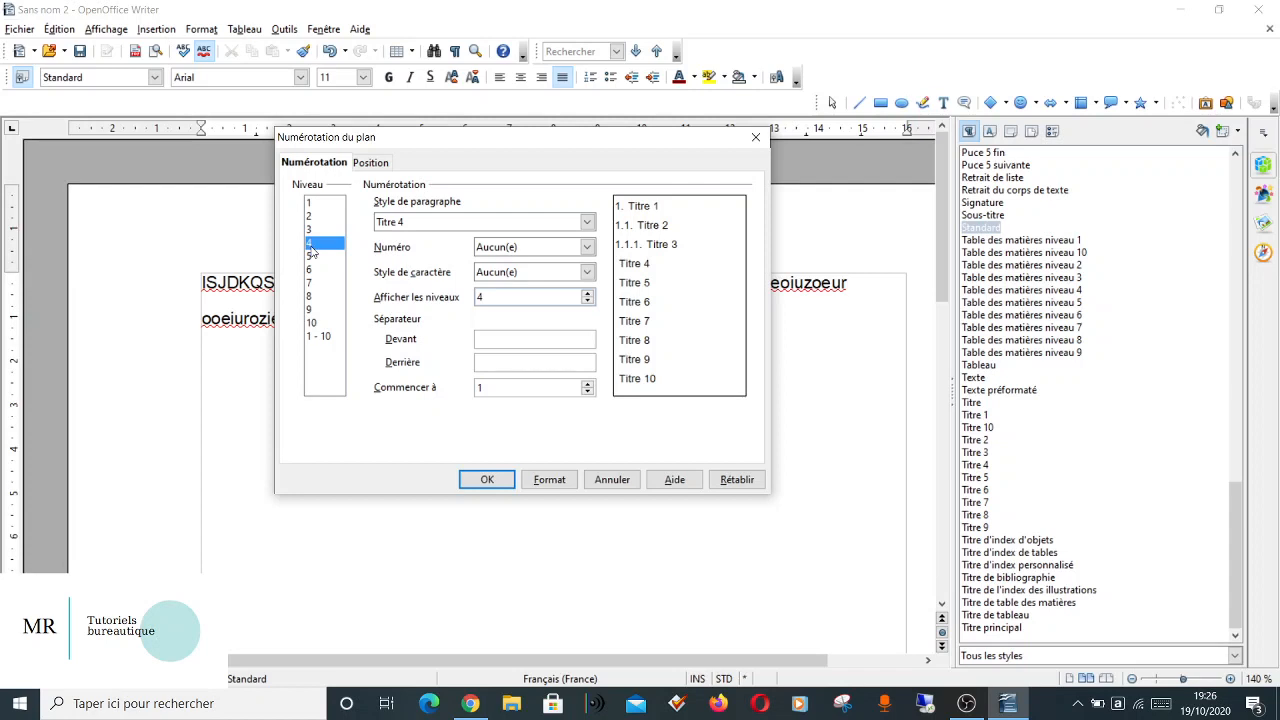
left_click(495, 250)
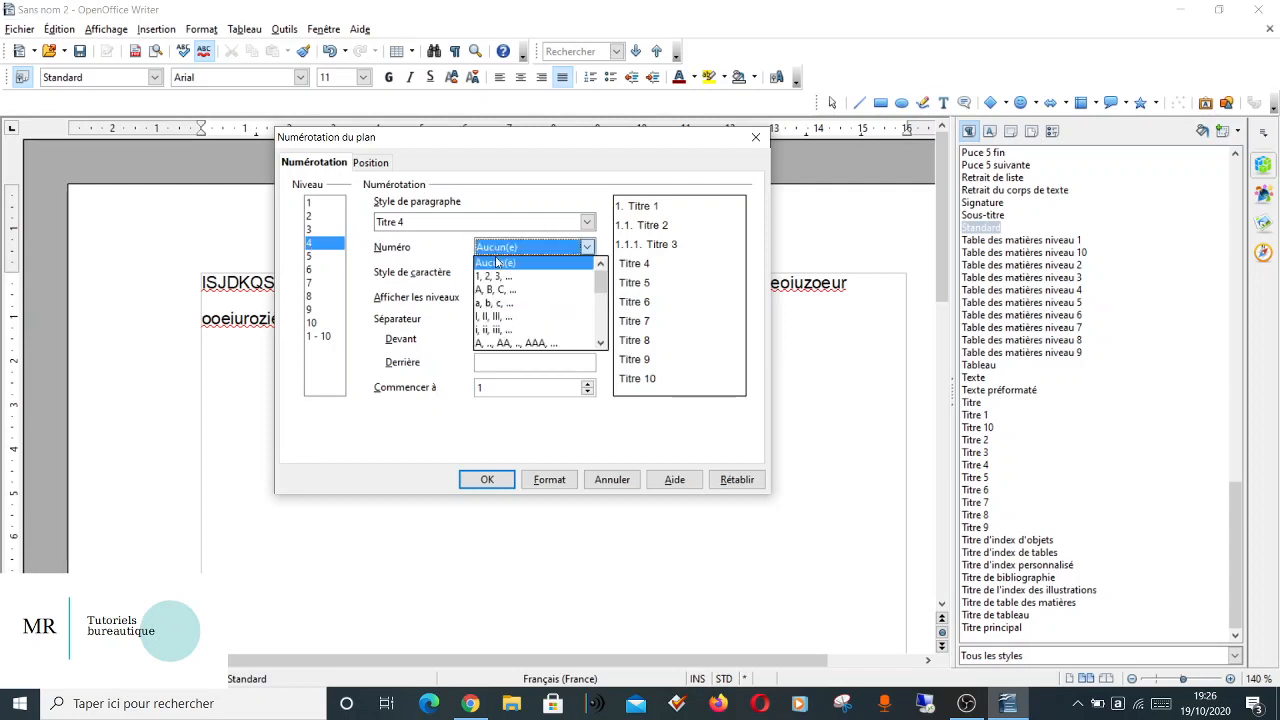
left_click(496, 277)
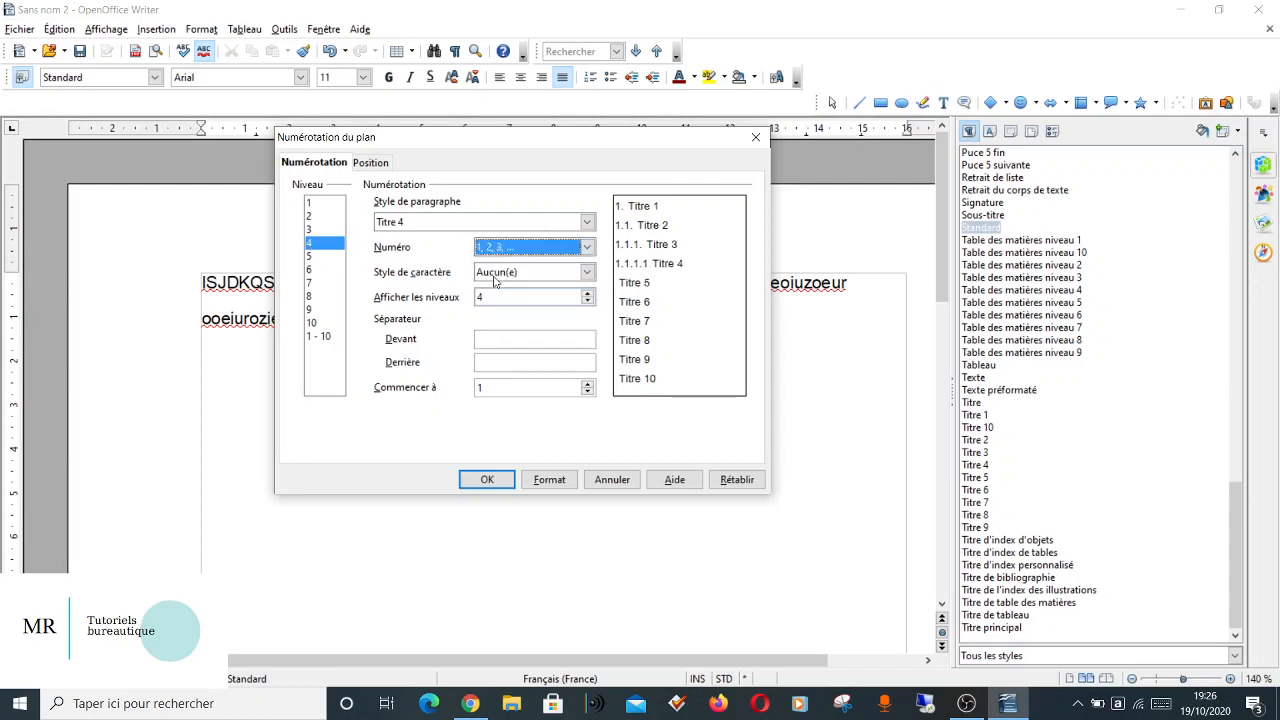
left_click(478, 361)
type(".")
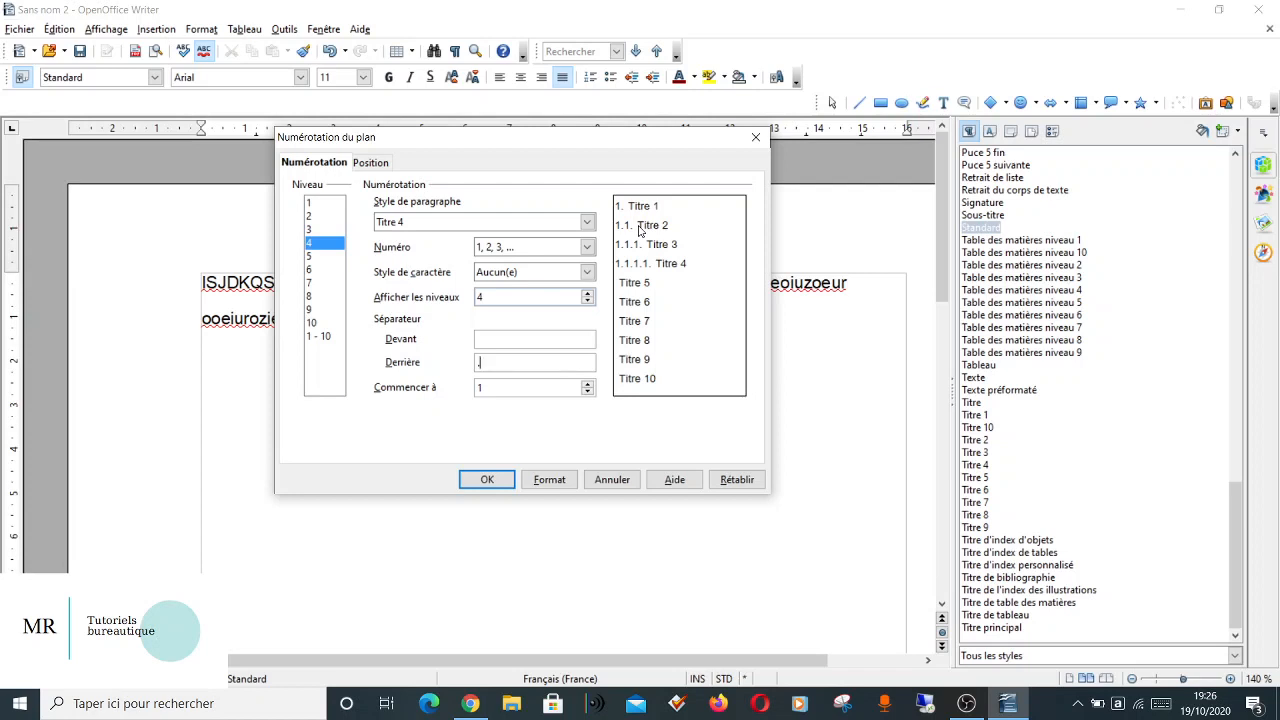
Set the numbering of levels 1 and 2 to be followed by Espace in the outline numbering's position settings.
left_click(318, 204)
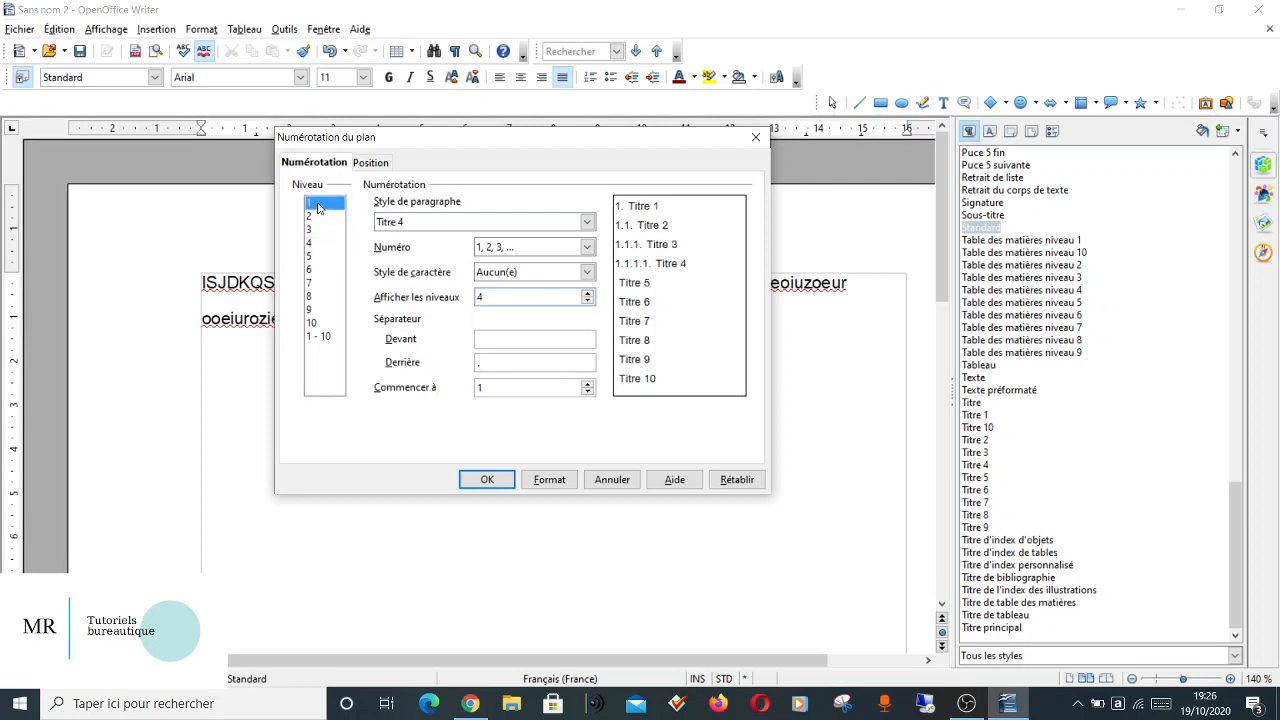
left_click(377, 163)
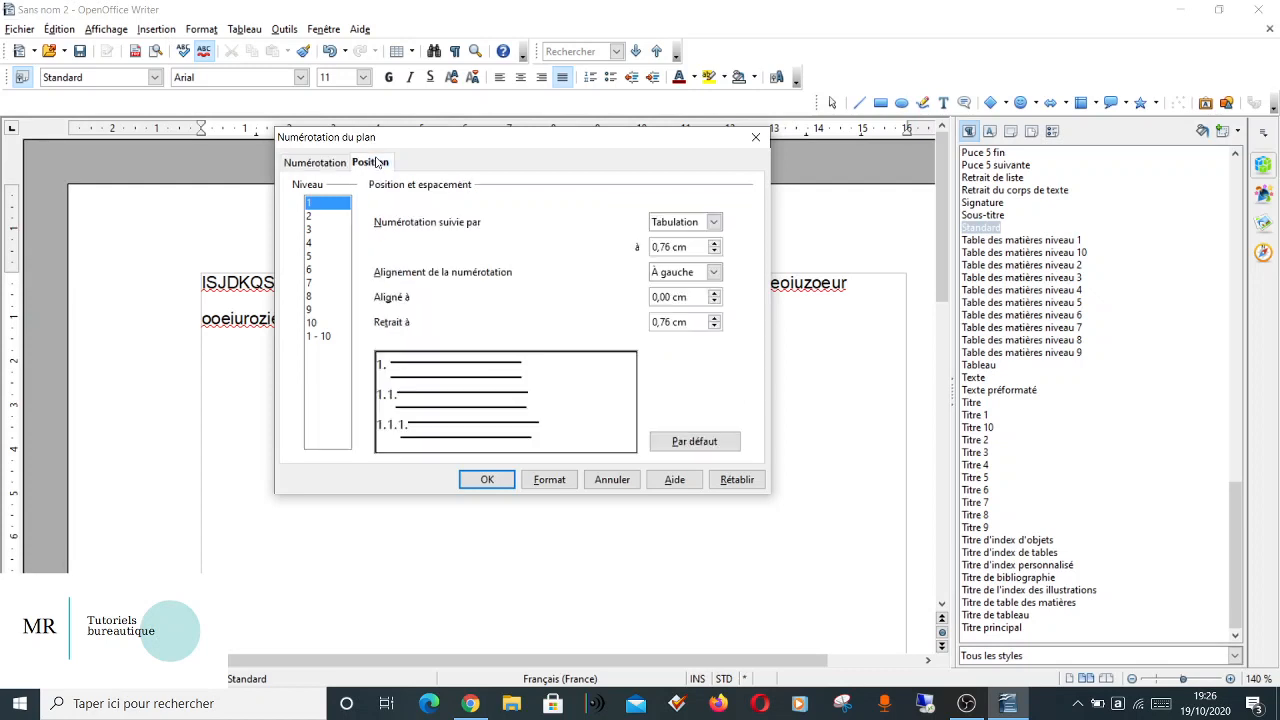
left_click(665, 224)
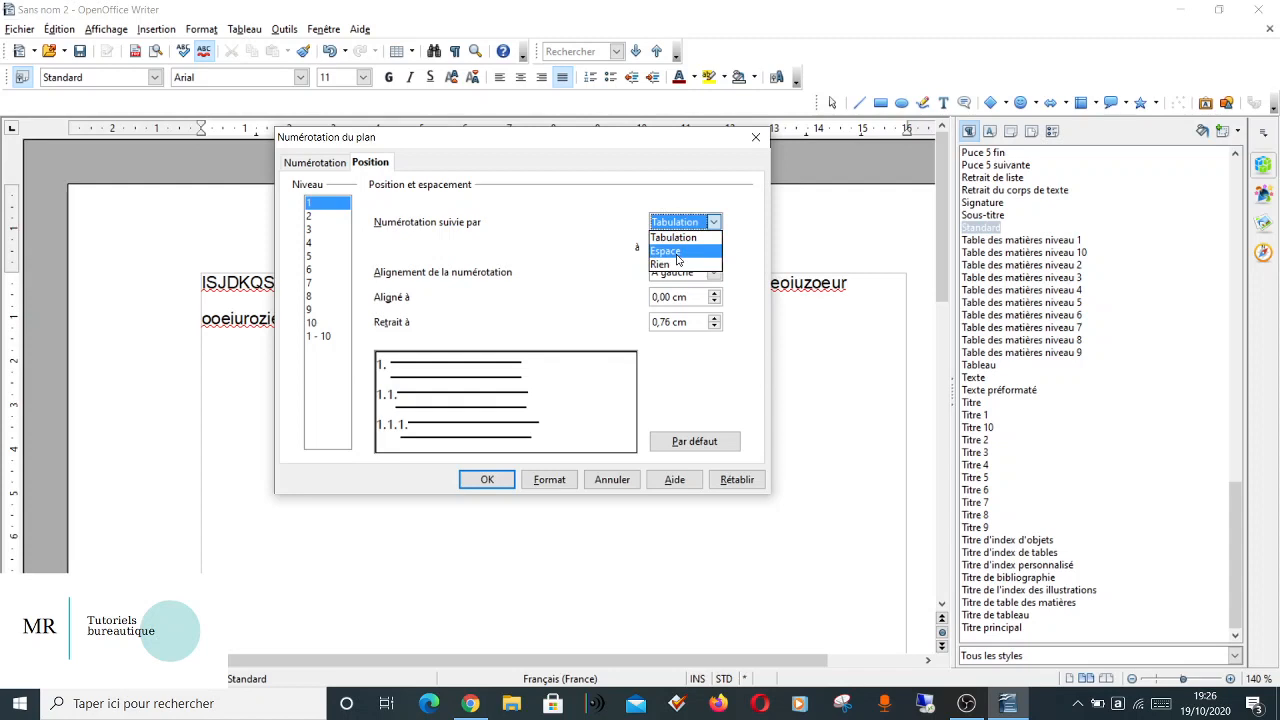
left_click(677, 251)
left_click(313, 222)
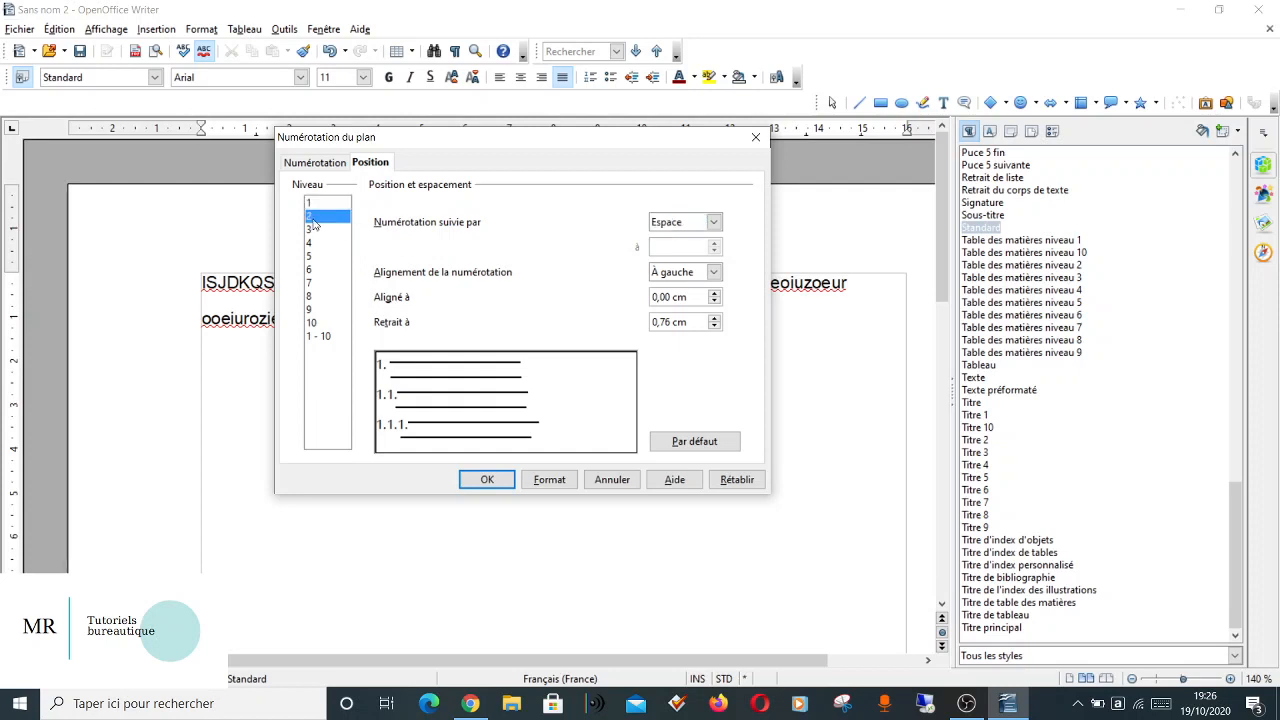
left_click(672, 222)
left_click(667, 249)
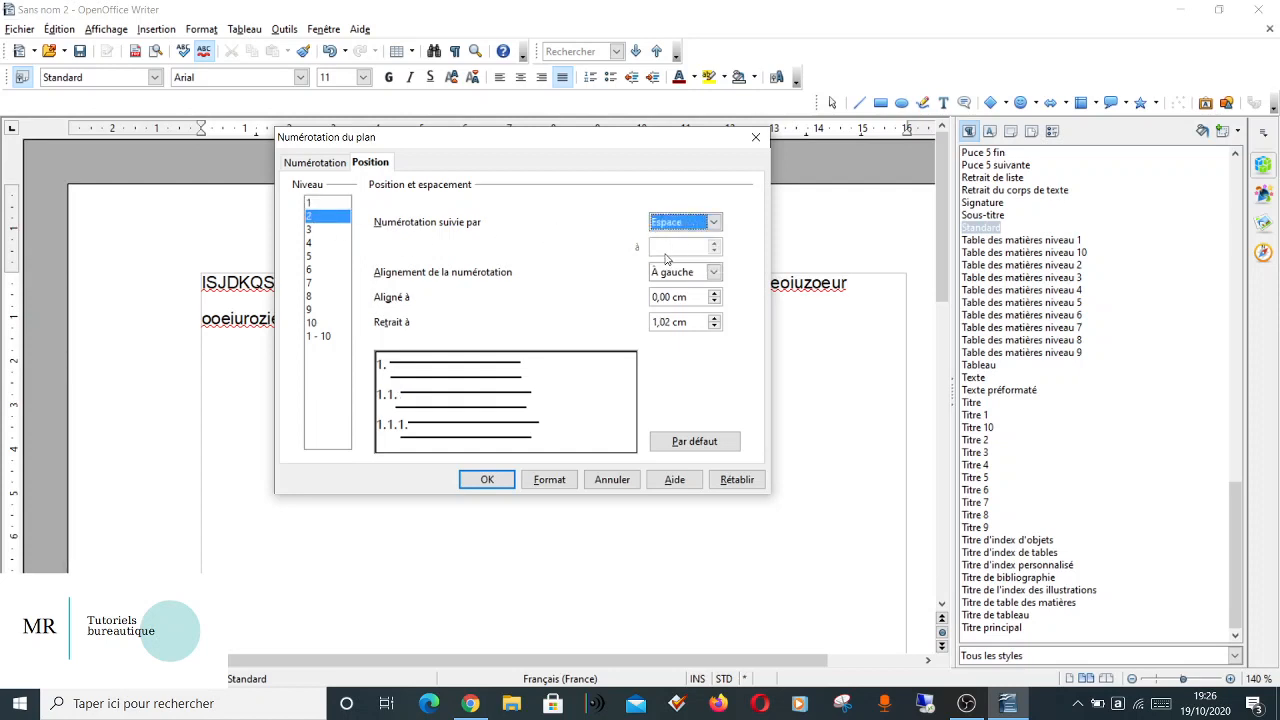
Align the level 2 chapter numbering at 1,00 cm in the outline position settings.
left_click(714, 295)
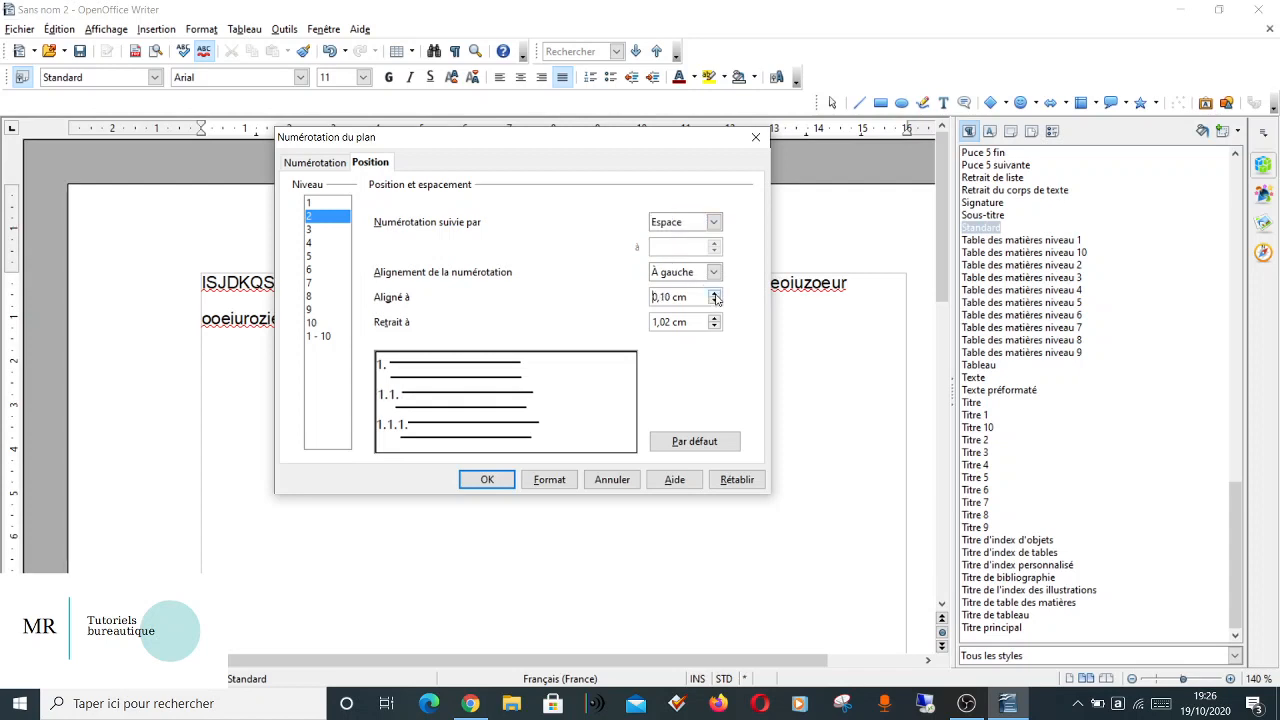
left_click(714, 295)
left_click(714, 295)
left_click(714, 295)
left_click(714, 295)
left_click(714, 295)
left_click(714, 295)
left_click(714, 295)
left_click(714, 295)
left_click(714, 295)
left_click(714, 295)
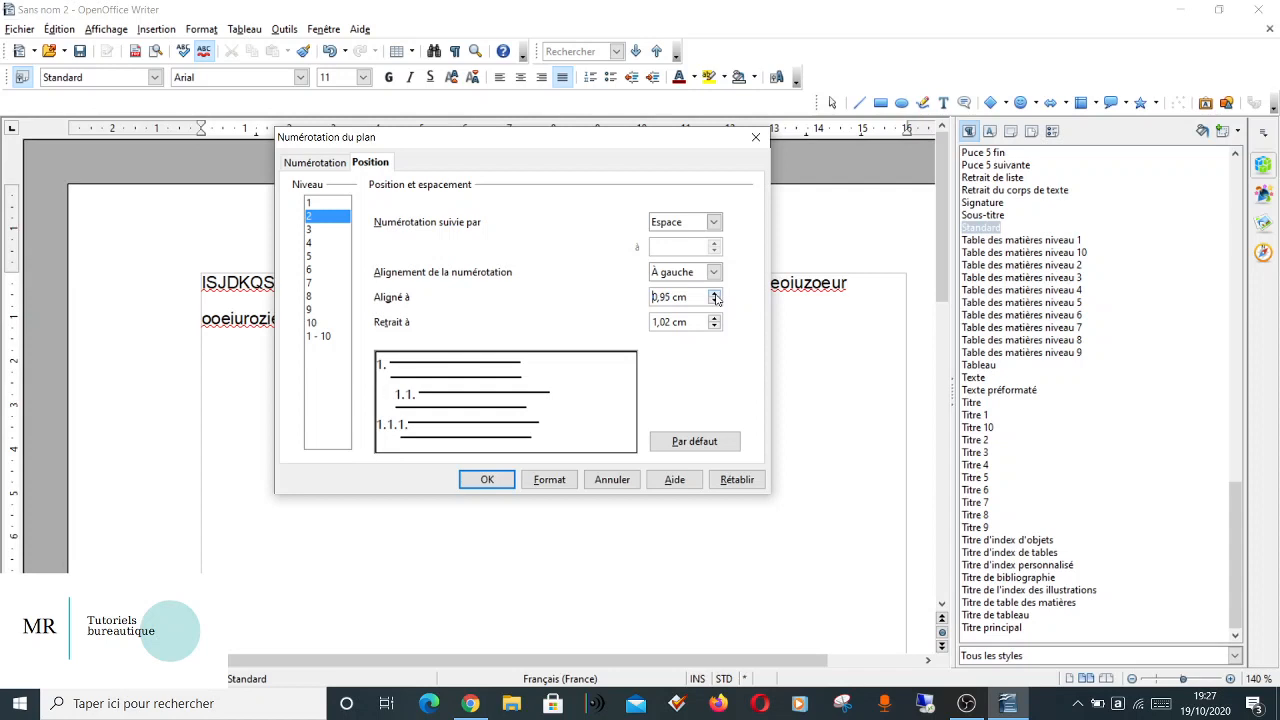
left_click(714, 295)
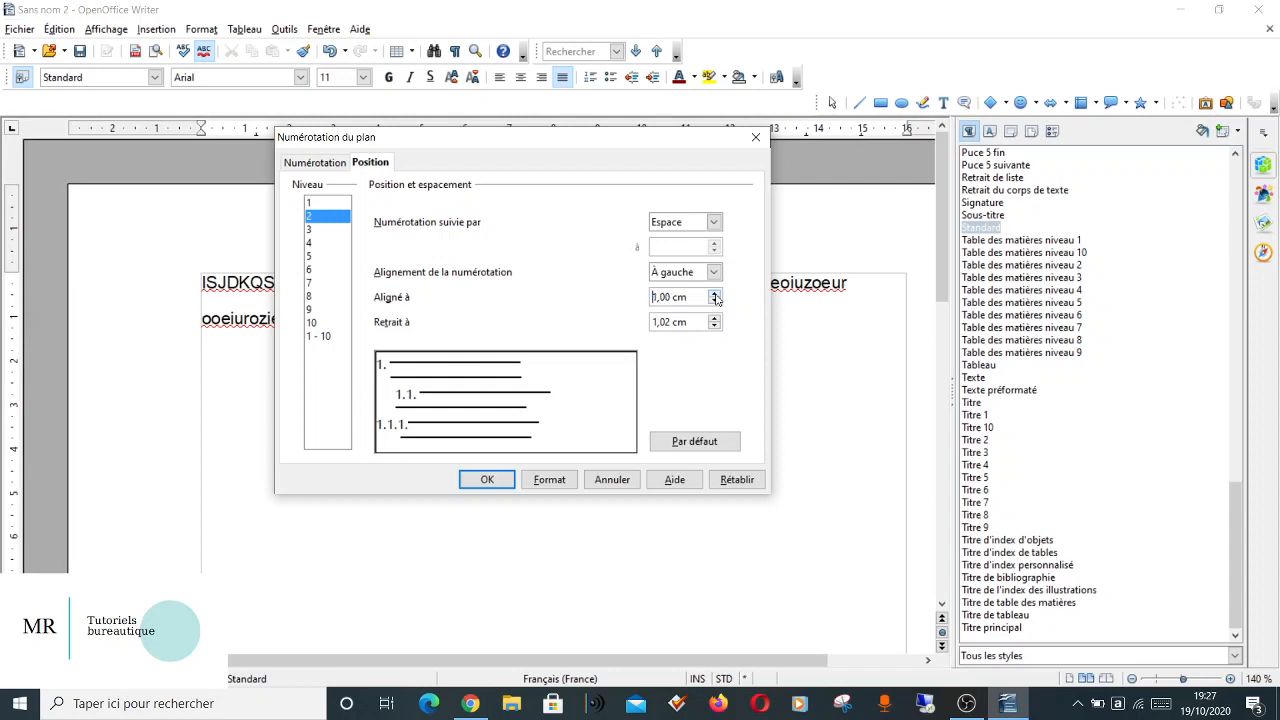
Set the level 3 numbering to be followed by Espace and align it at 2 cm.
left_click(310, 230)
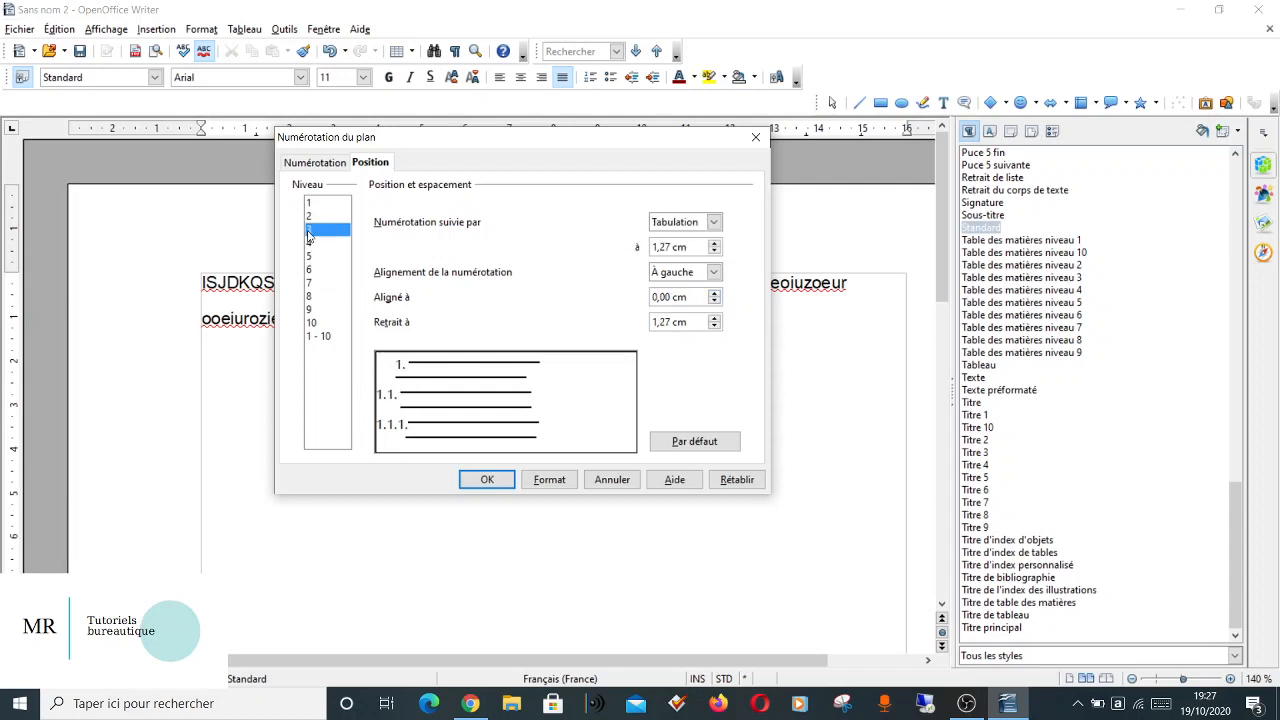
left_click(660, 227)
left_click(668, 247)
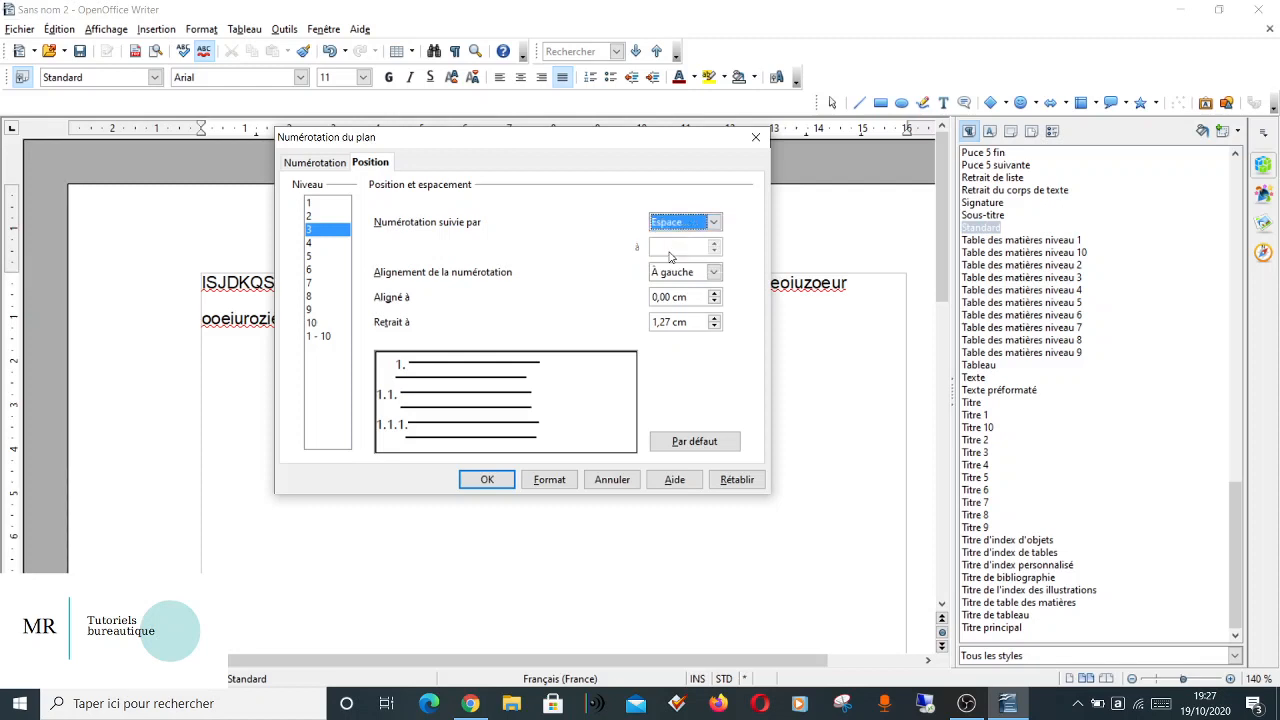
left_click(715, 293)
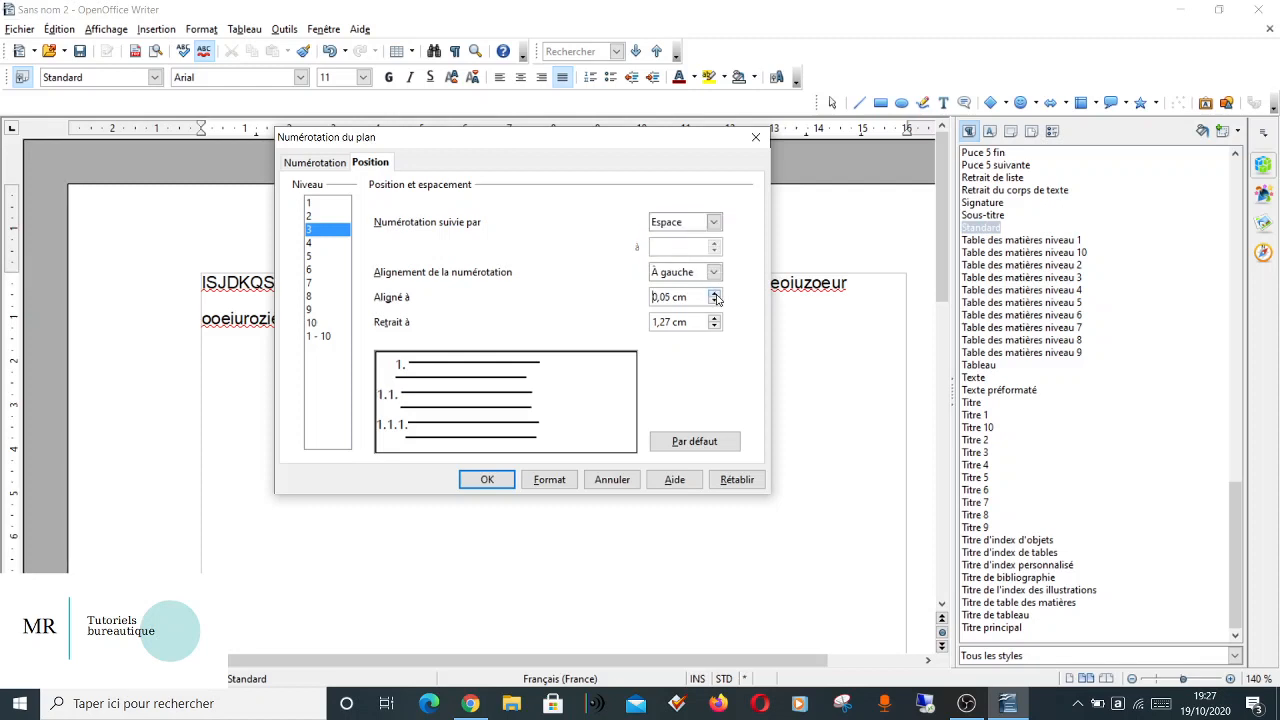
left_click(715, 293)
left_click(715, 293)
left_click(715, 293)
left_click(715, 294)
left_click(715, 294)
left_click(715, 294)
left_click(715, 294)
left_click(715, 294)
left_click(715, 294)
left_click(715, 294)
left_click(715, 294)
left_click(715, 294)
left_click(715, 294)
left_click(715, 294)
left_click(715, 294)
left_click(715, 294)
left_click(715, 294)
left_click(715, 294)
left_click(715, 294)
Set the level 4 numbering to be followed by Espace, align it at 3,00 cm, and apply the outline numbering.
left_click(318, 245)
left_click(668, 223)
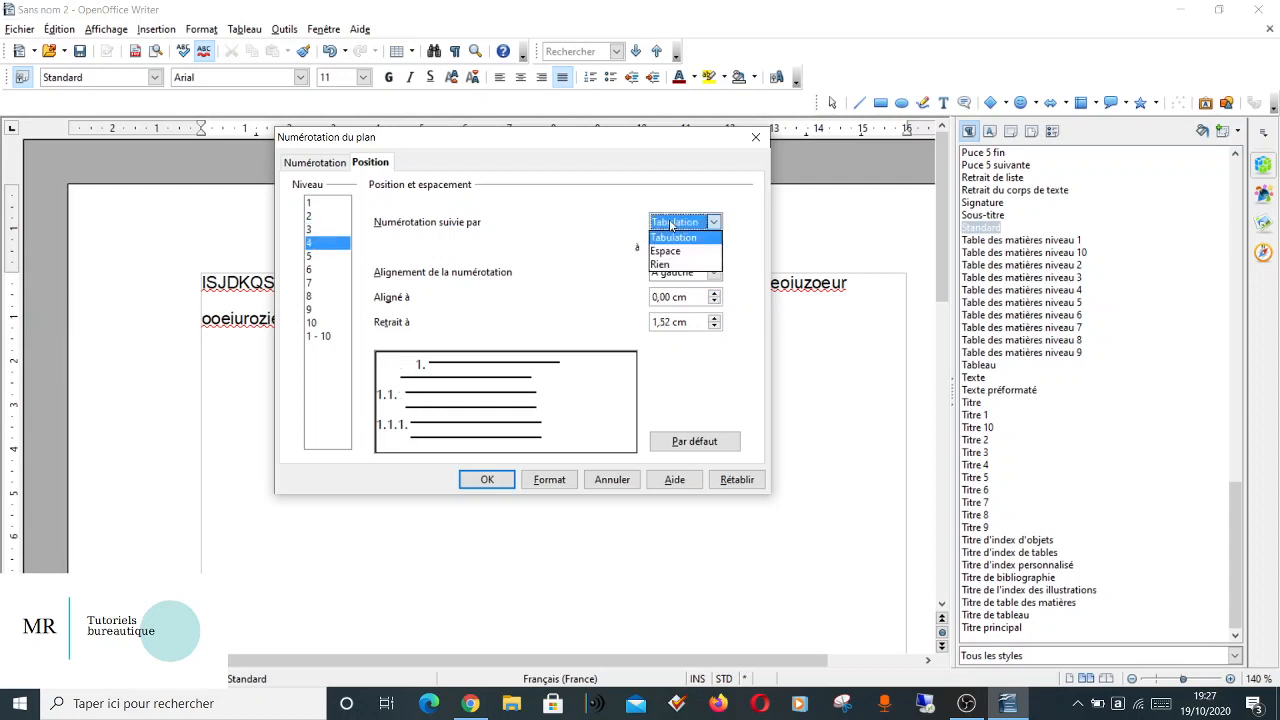
left_click(661, 251)
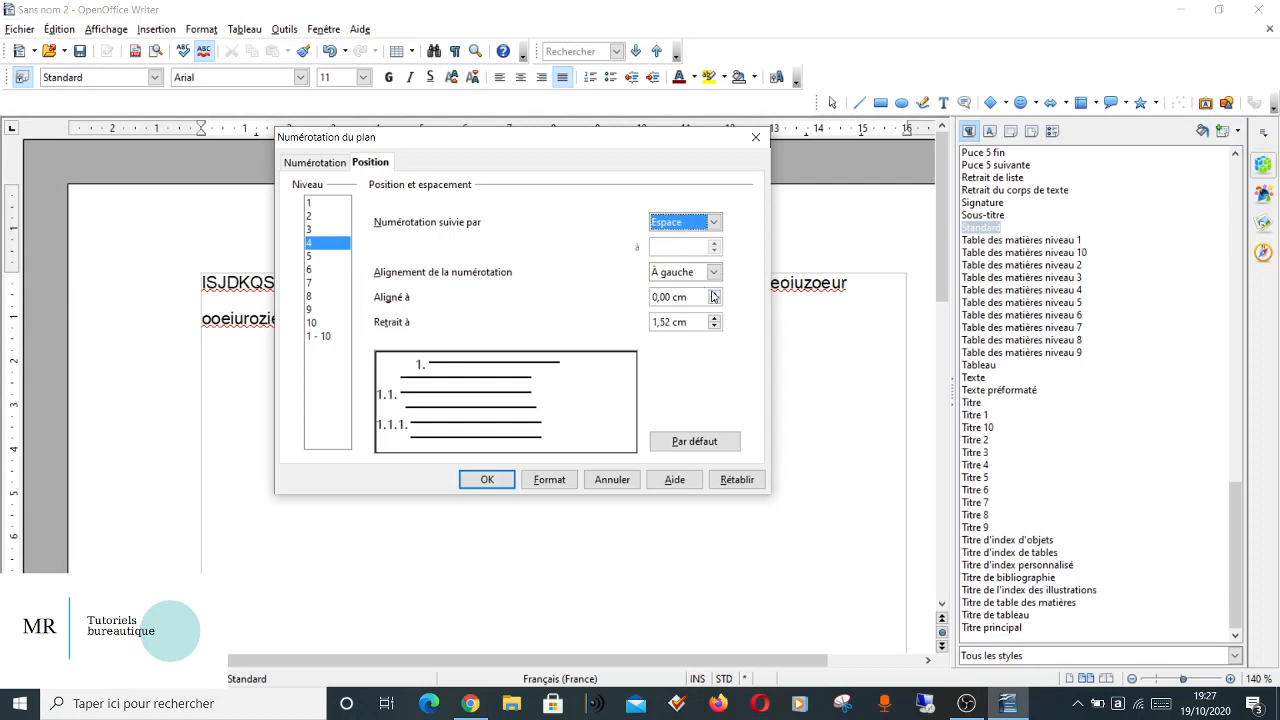
left_click(714, 293)
left_click(714, 293)
left_click(714, 293)
left_click_drag(714, 297, 714, 297)
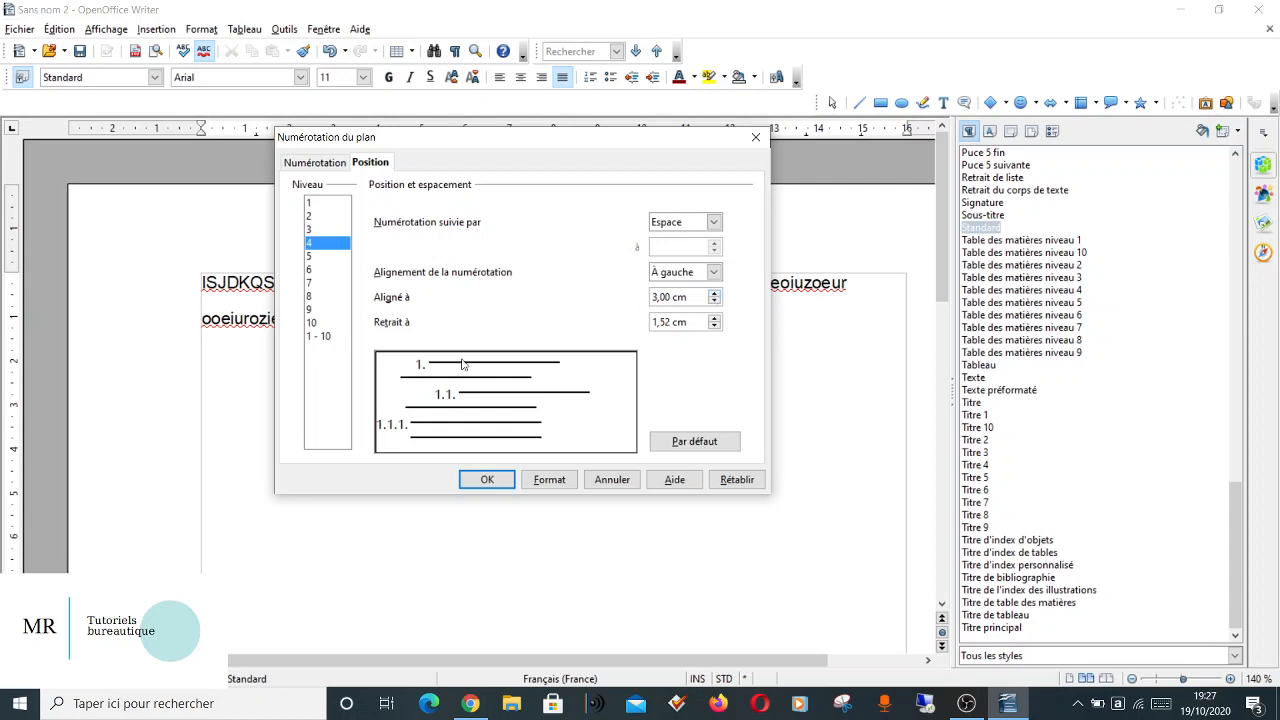
left_click(487, 481)
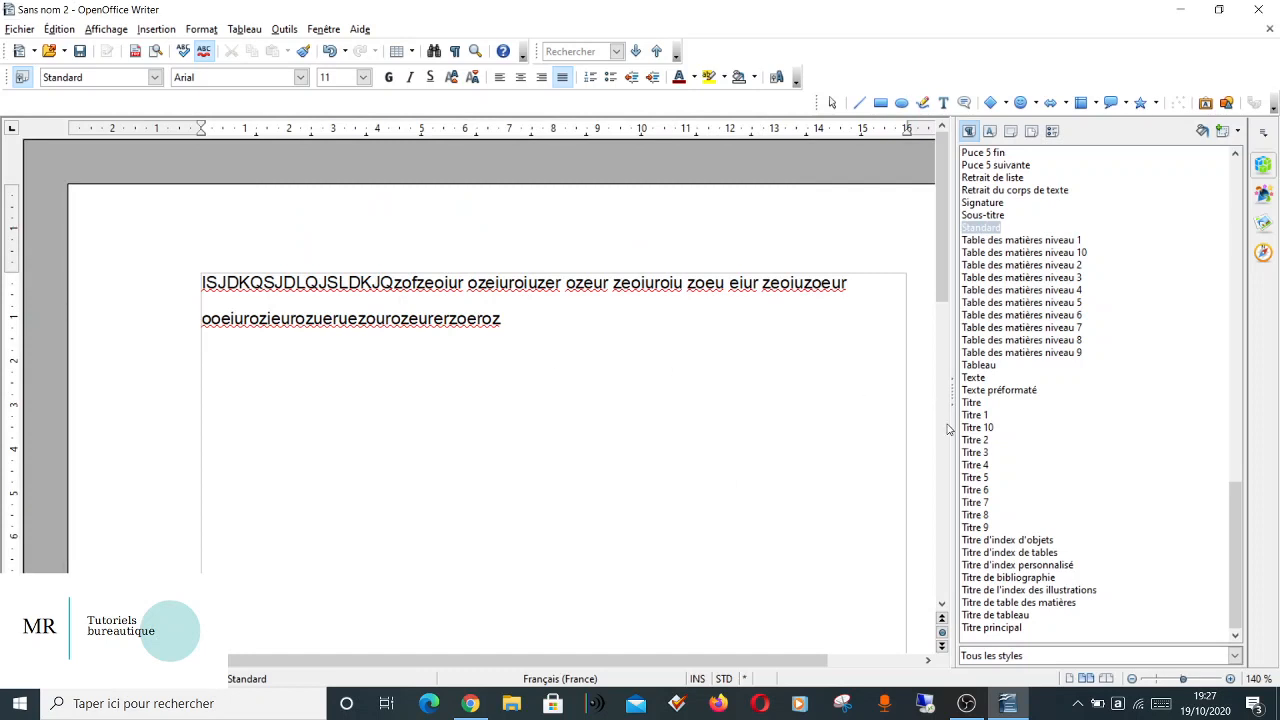
Below the body text, add a test heading "kjkh" in style Titre 1 and "hkjhkh" in style Titre 2.
double_click(982, 418)
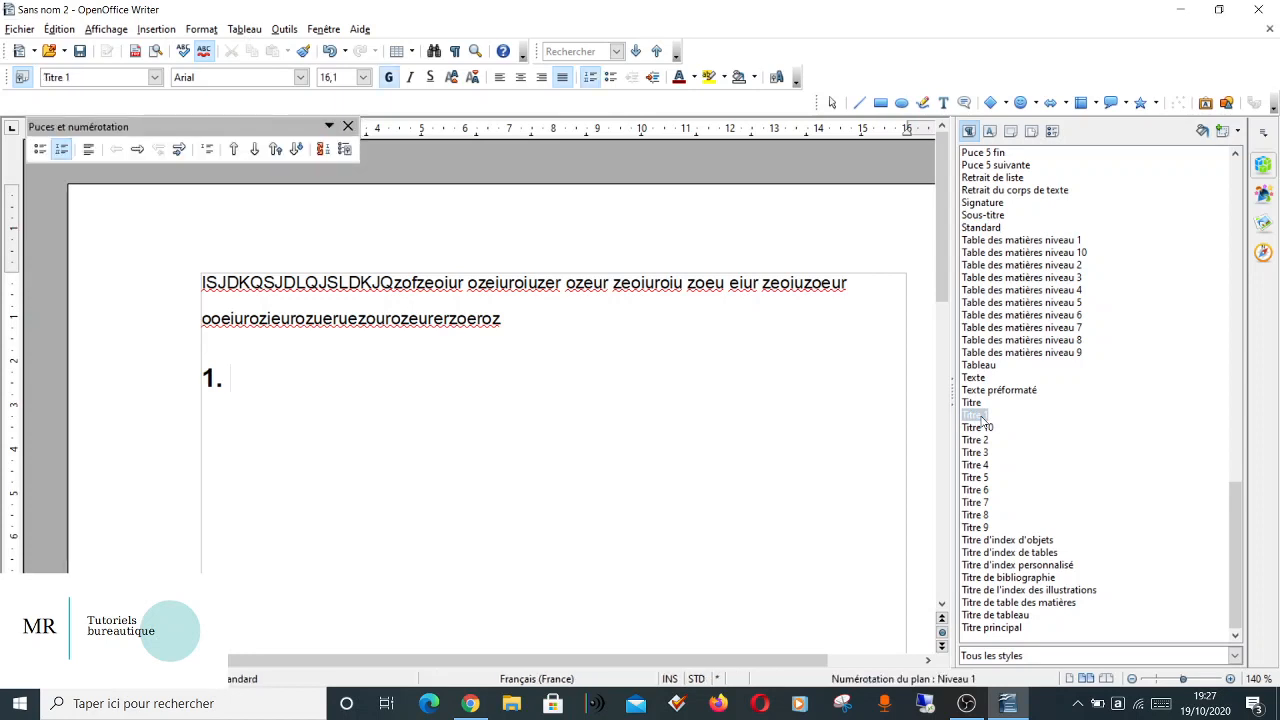
type("kjkh")
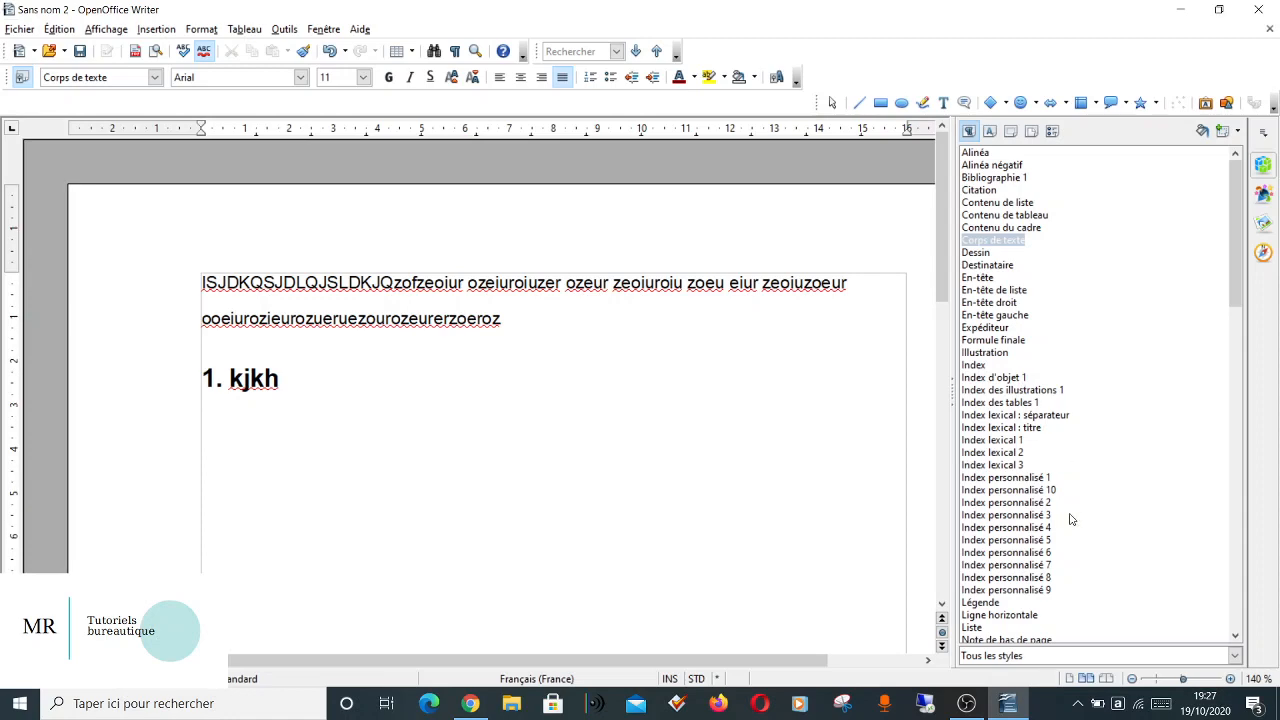
scroll(1069, 517, "down", 20)
scroll(1079, 497, "down", 8)
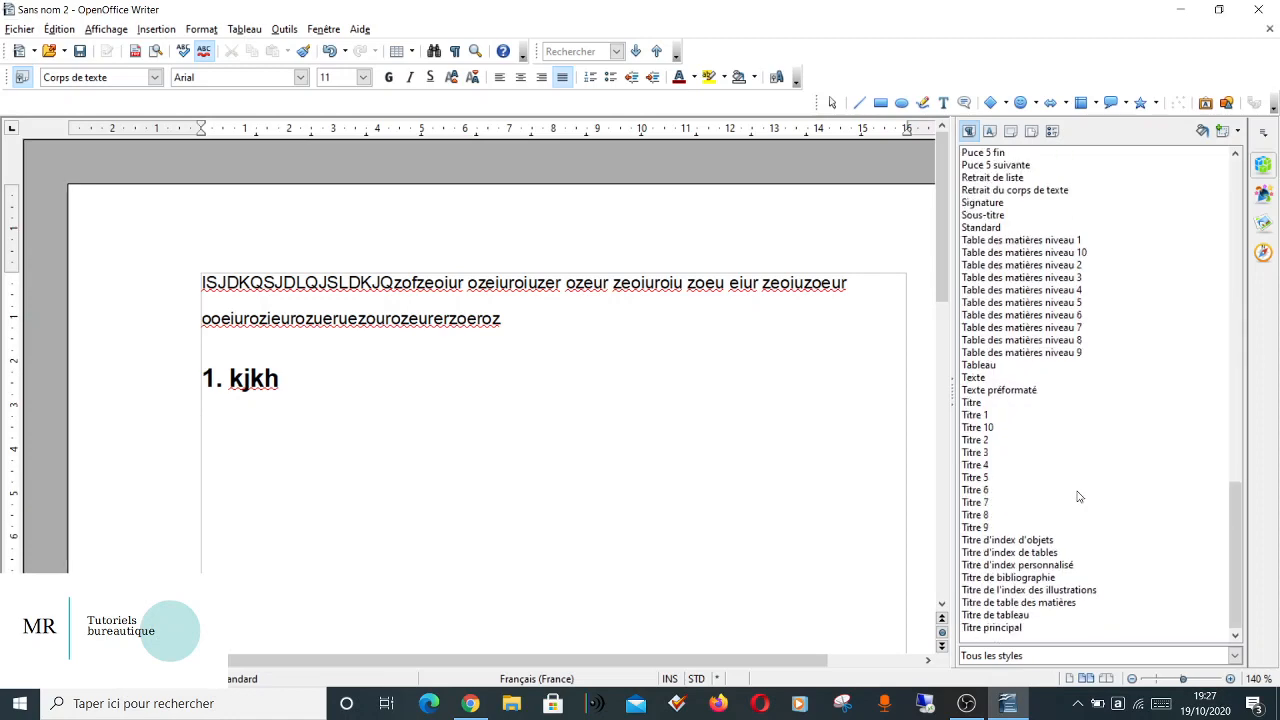
double_click(976, 440)
type("hkjhkh")
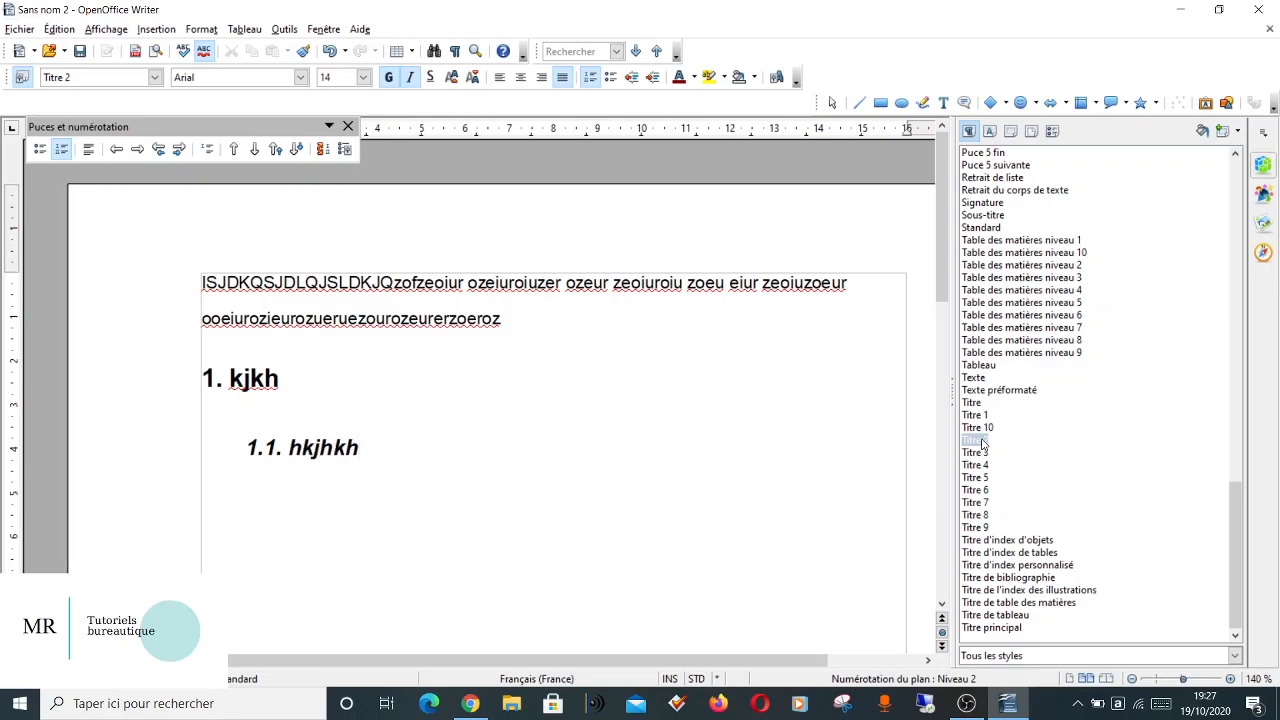
key("Return")
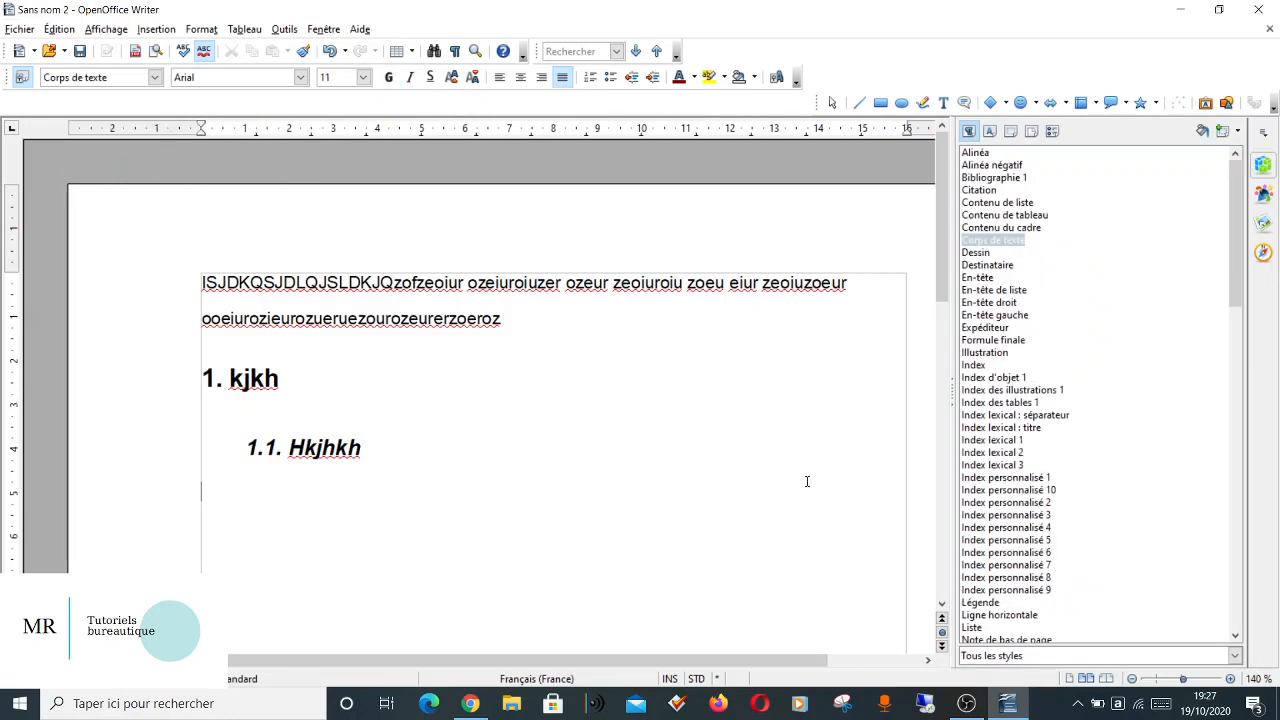
Add a Titre 3 heading "kjlkj" and a Titre 4 heading "kkjkjjlkj" beneath the Titre 2 heading.
scroll(1068, 550, "down", 20)
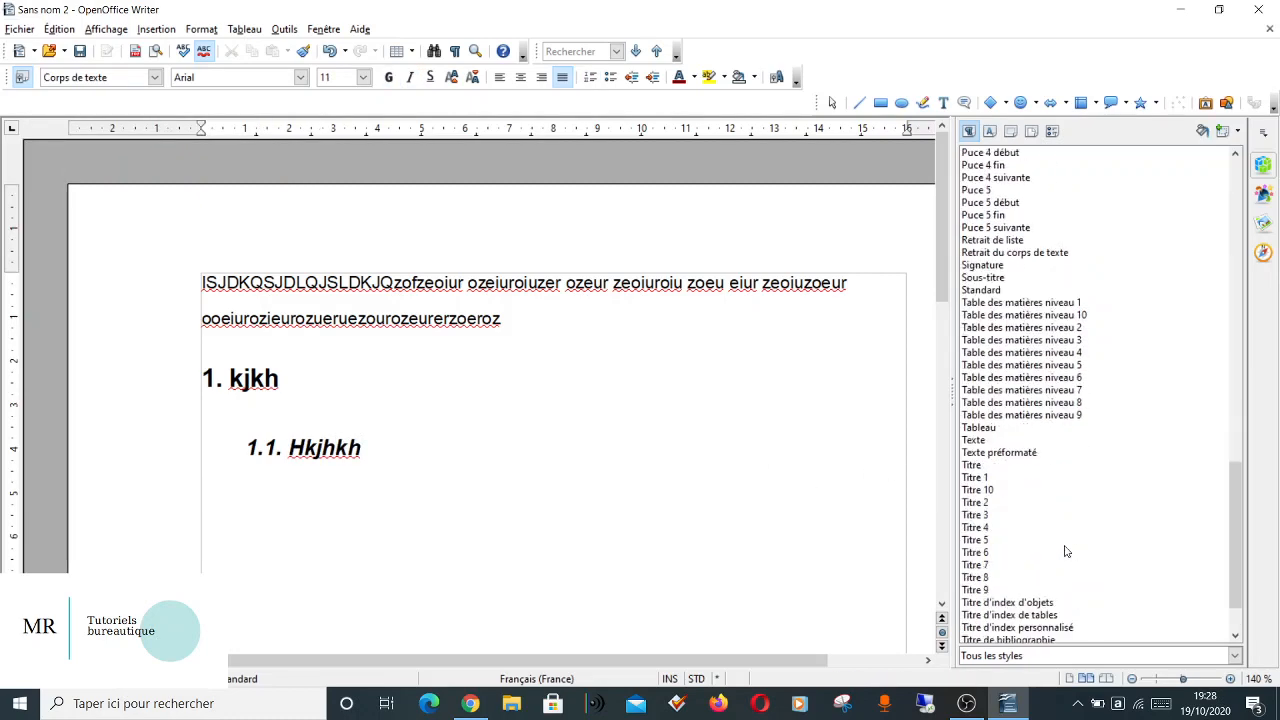
double_click(976, 515)
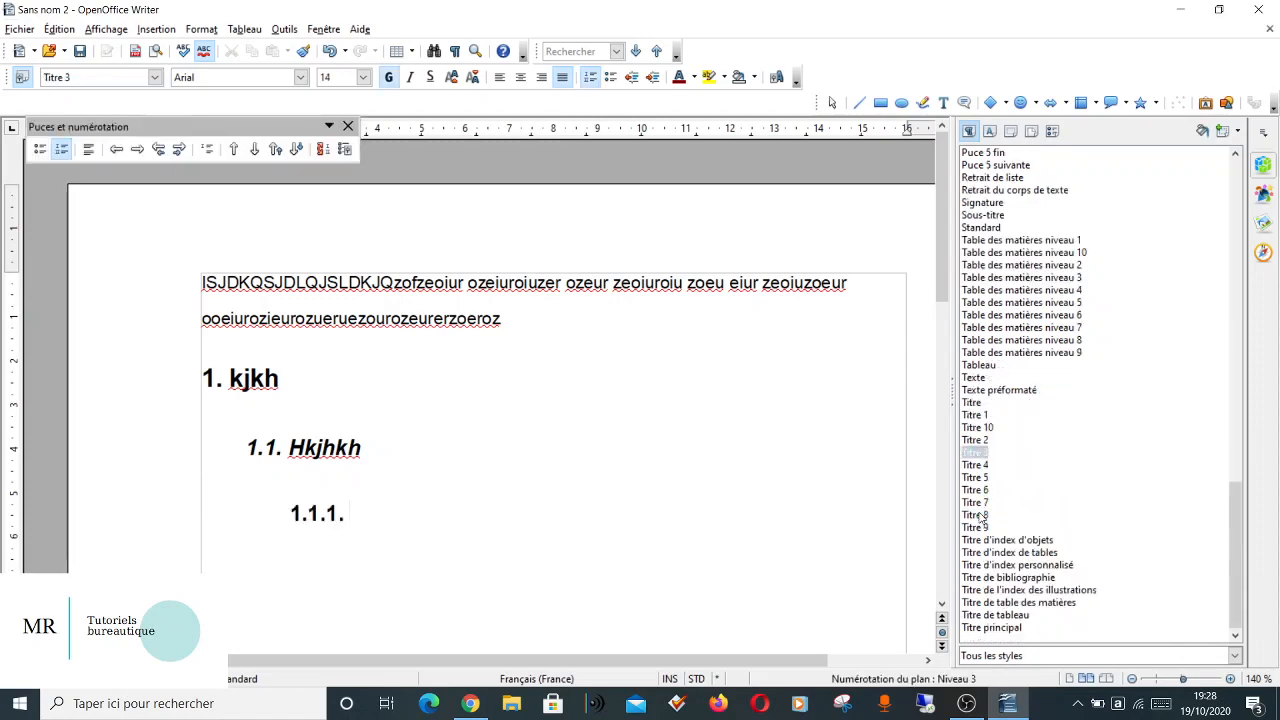
type("kjlkj")
key("Return")
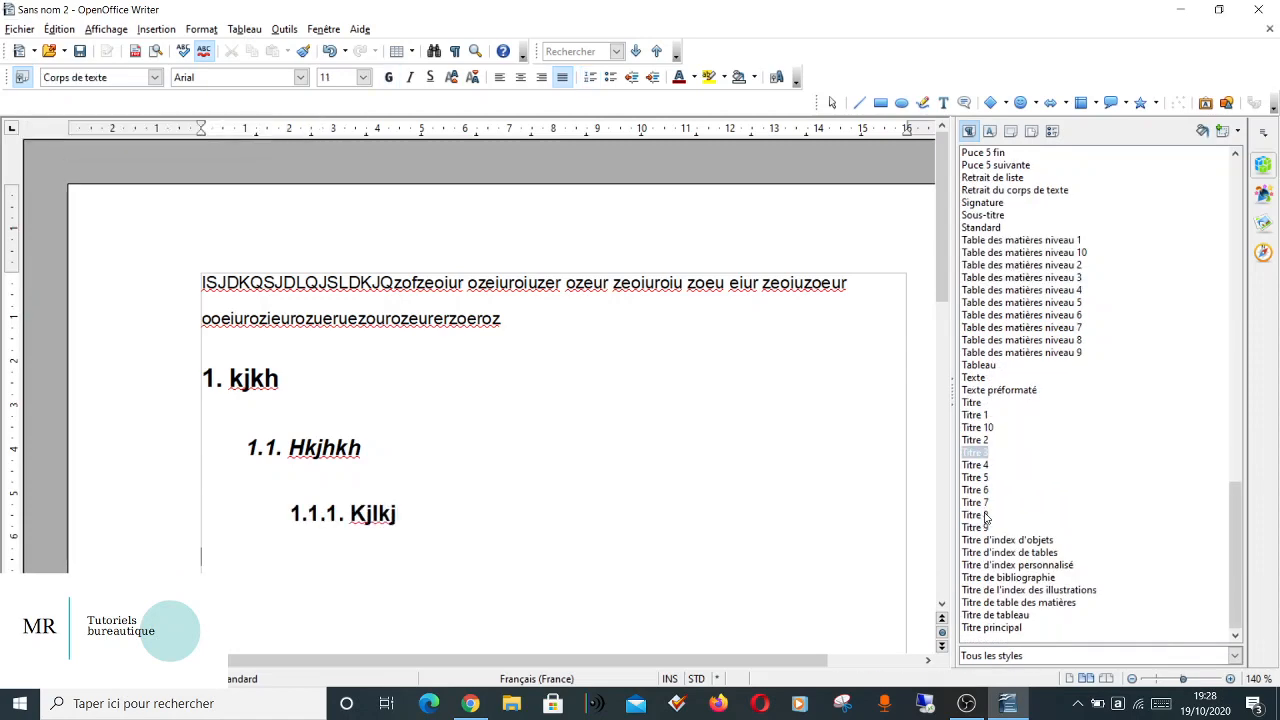
scroll(1031, 613, "down", 20)
double_click(976, 466)
type("kkjkjjlkj")
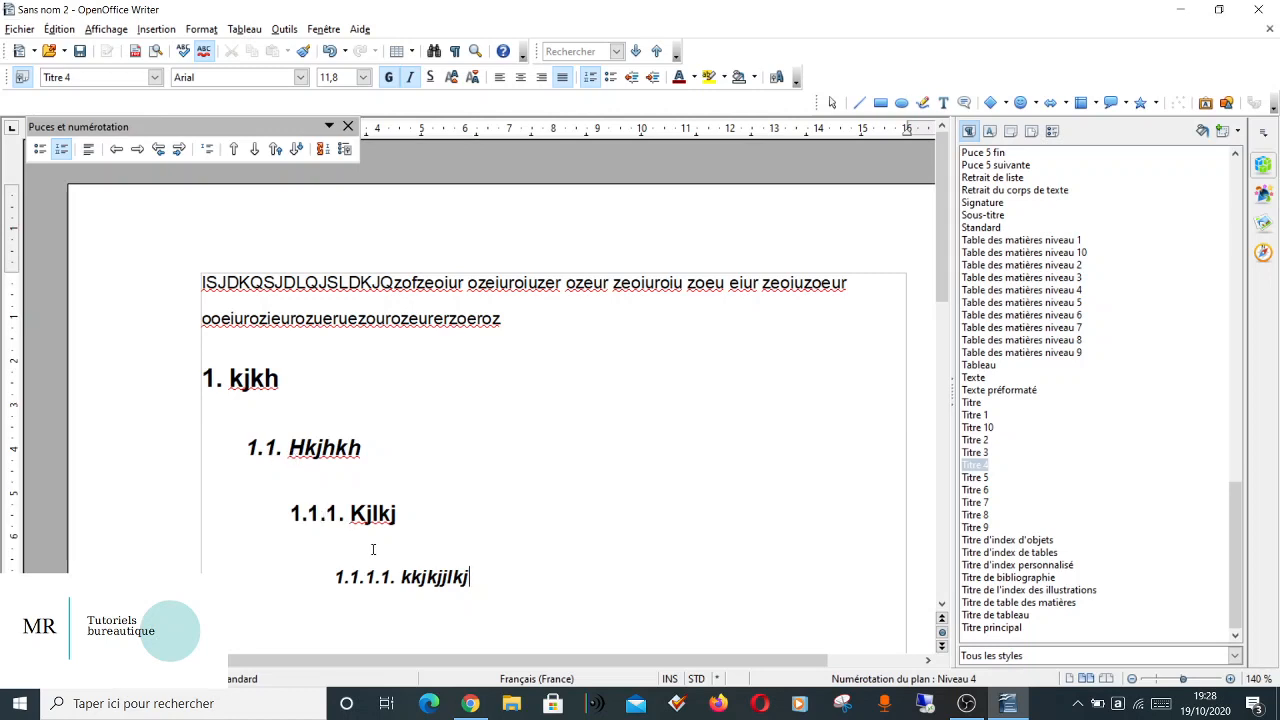
Modify the Titre 1 paragraph style's font to the Normal typeface at 16 pt.
left_click(254, 378)
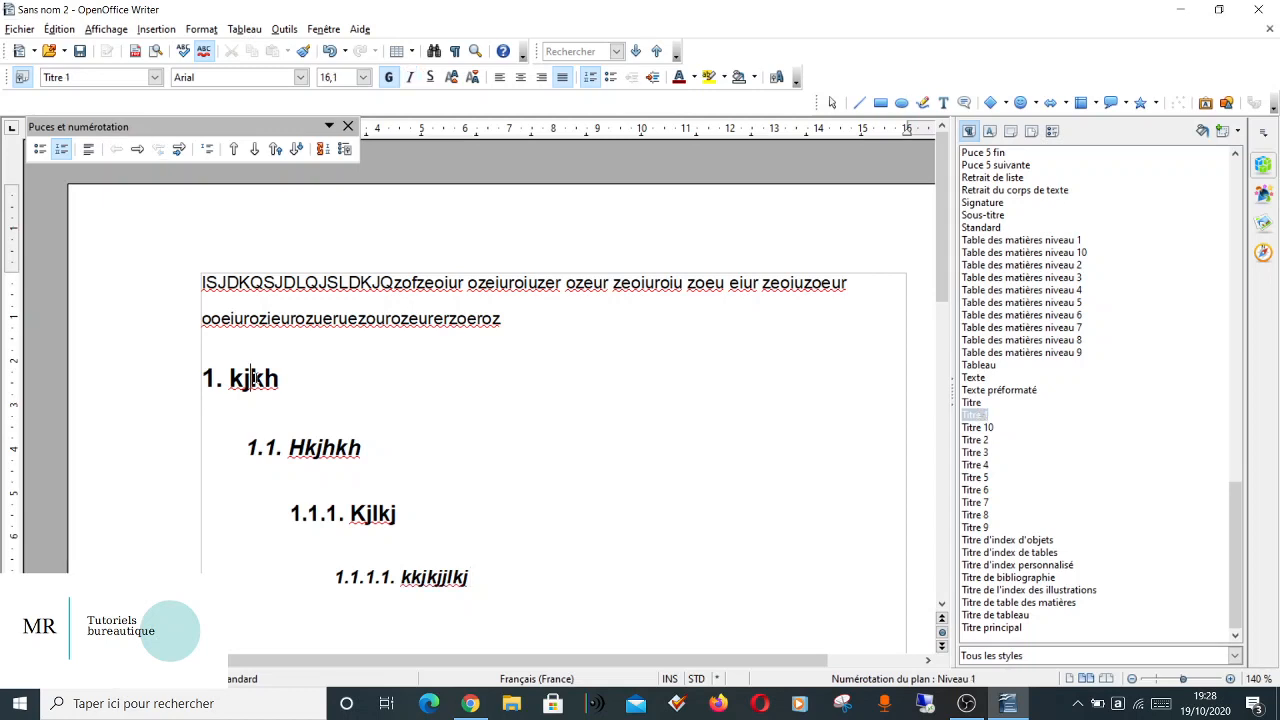
right_click(975, 423)
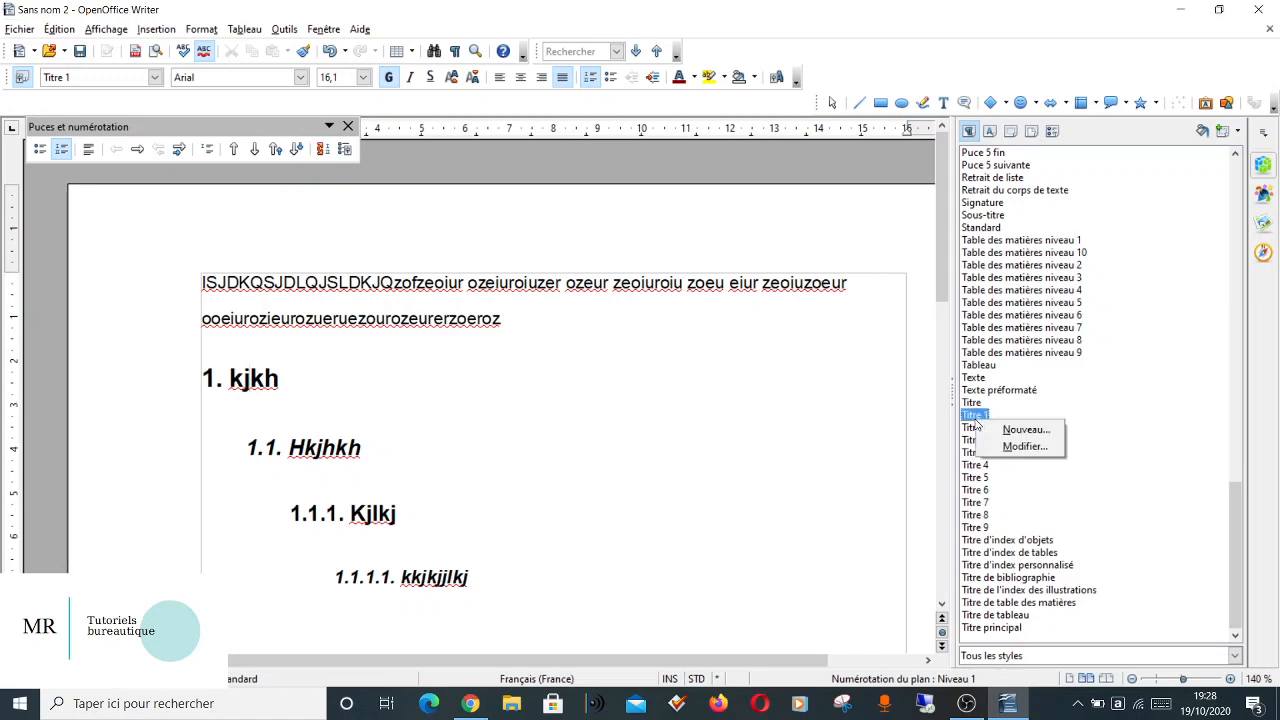
left_click(997, 447)
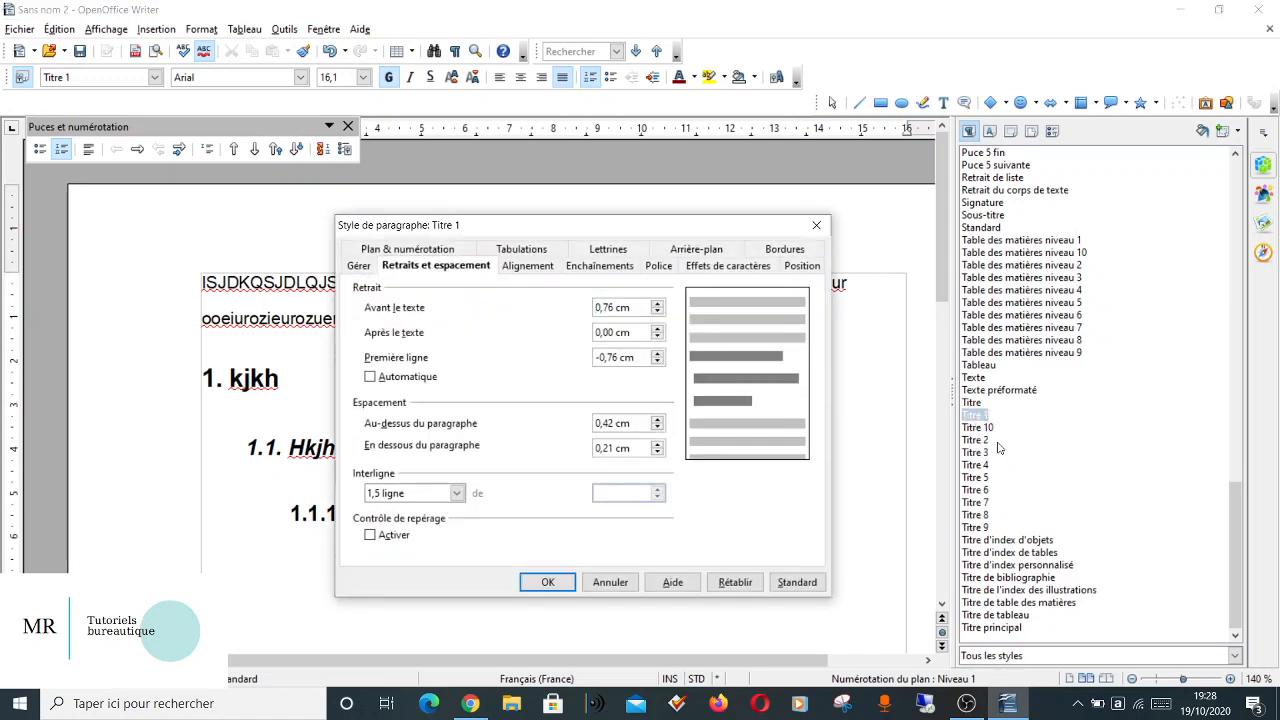
left_click(656, 265)
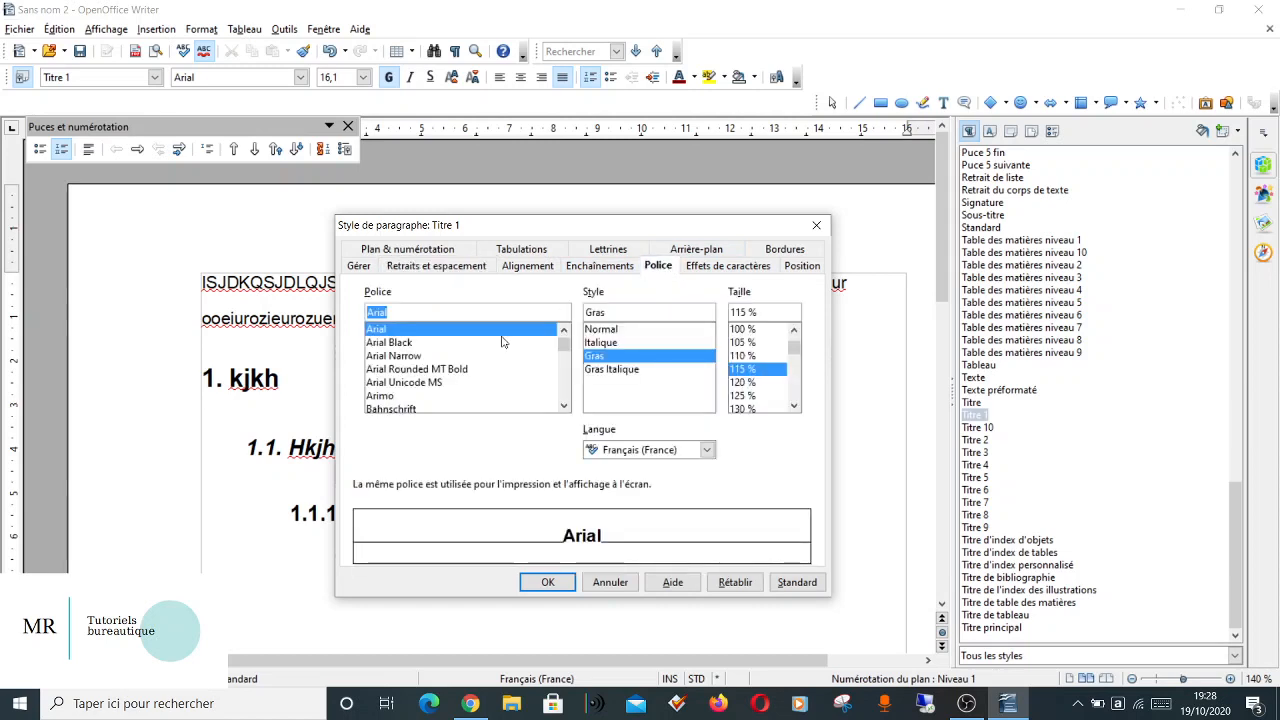
left_click(604, 330)
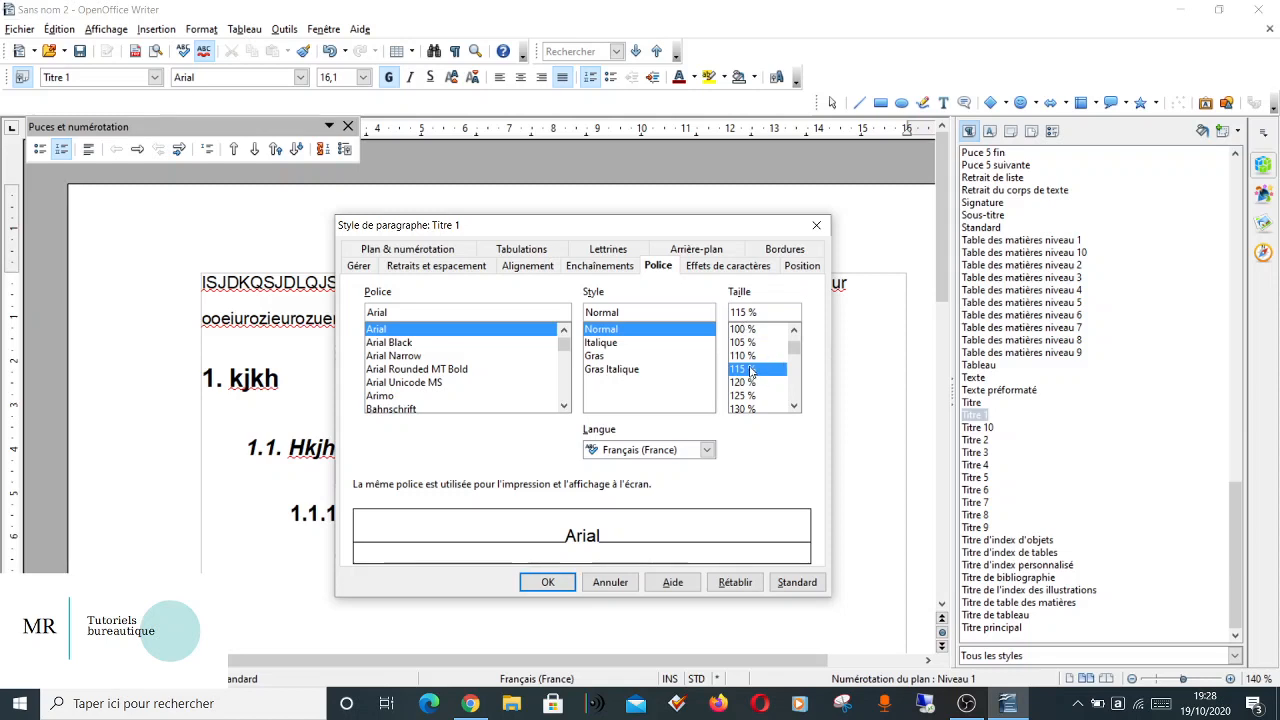
left_click(751, 371)
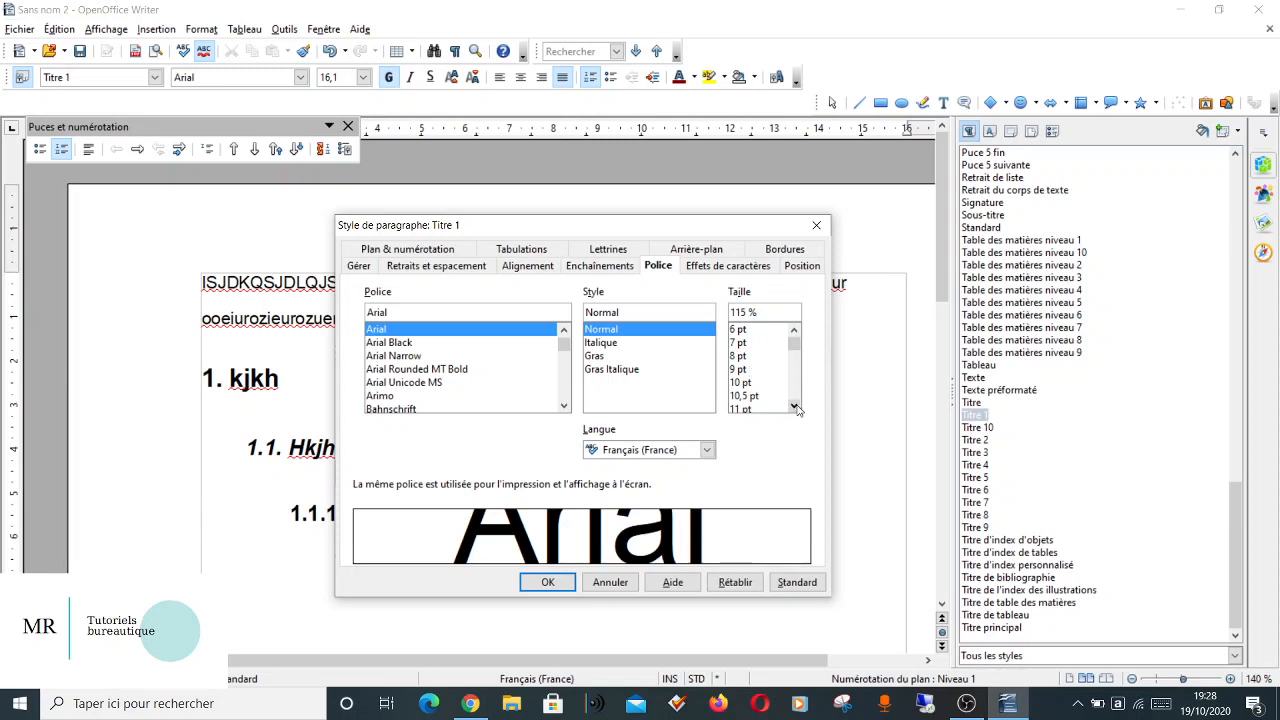
left_click(797, 407)
left_click(797, 407)
left_click(798, 408)
left_click(798, 408)
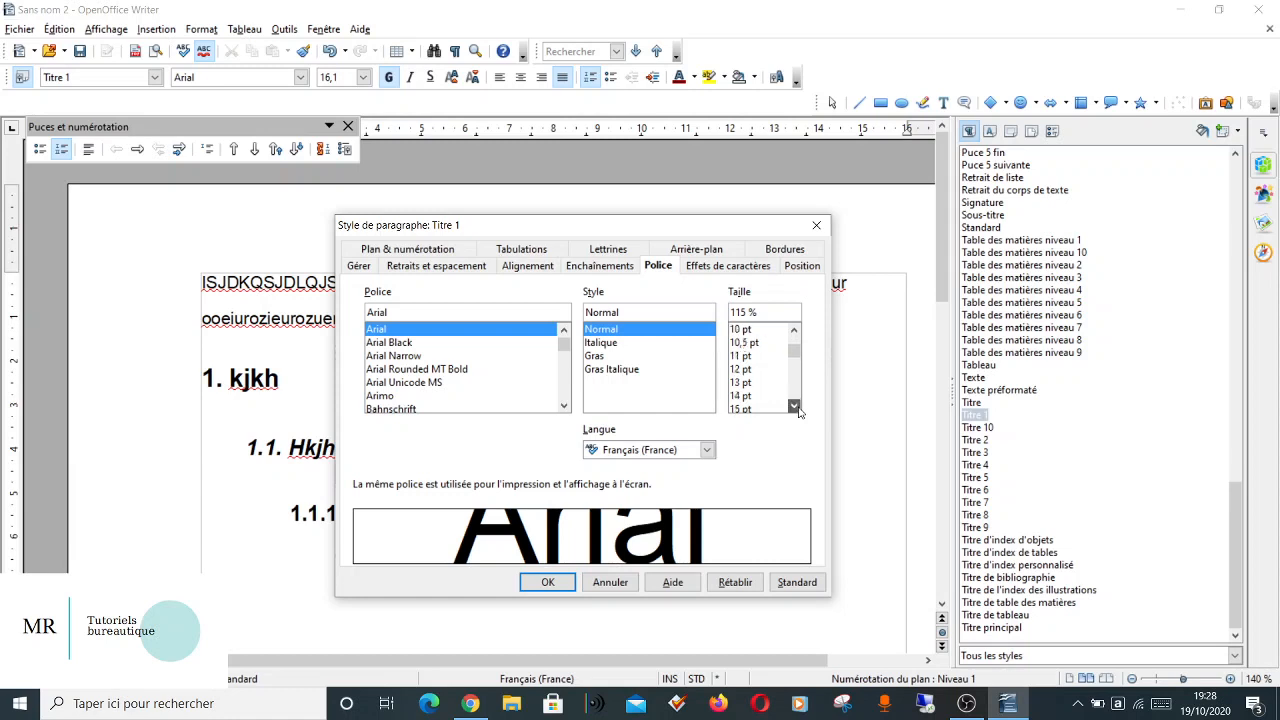
left_click(799, 409)
left_click(800, 410)
left_click(741, 396)
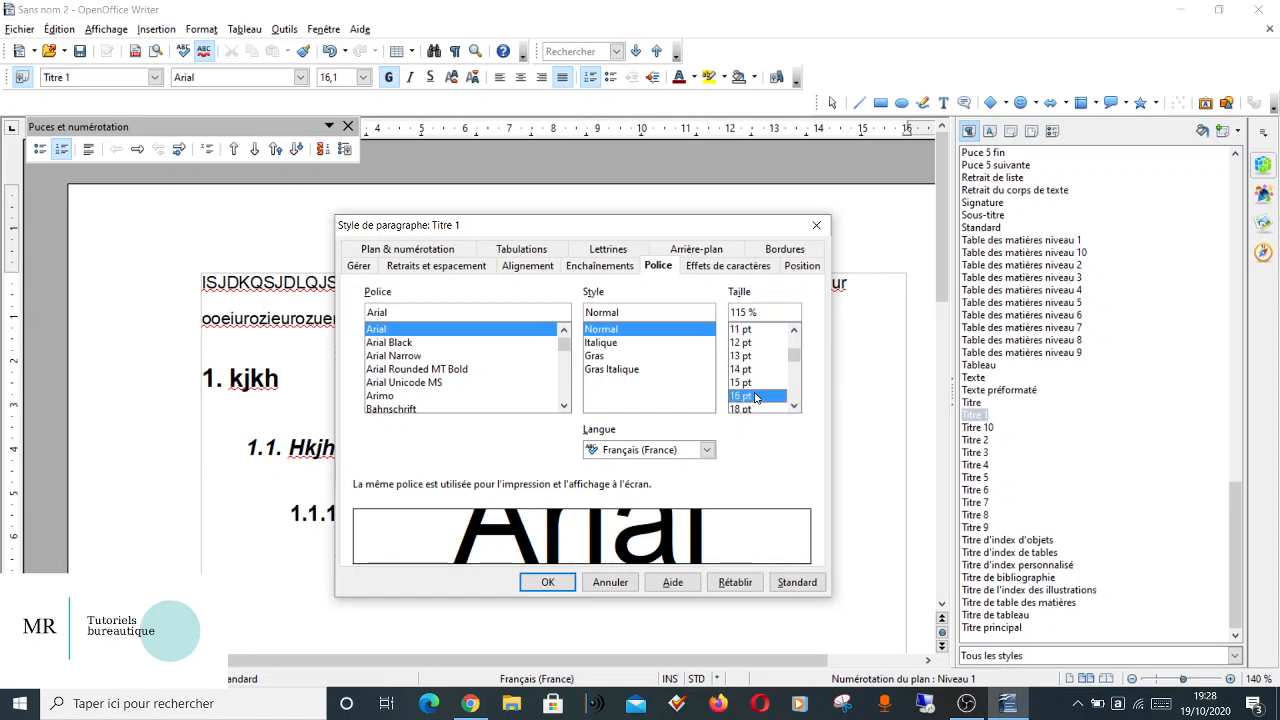
Set the Titre 1 style's paragraph alignment to Gauche.
left_click(527, 265)
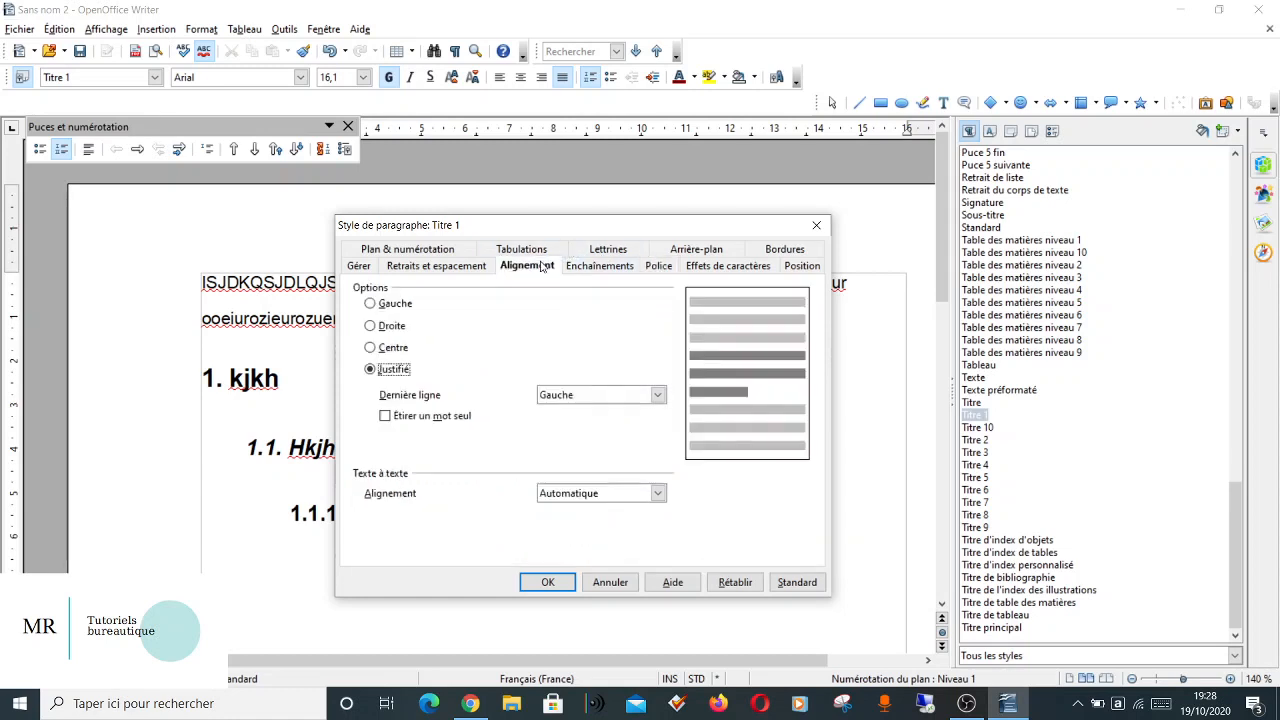
left_click(380, 372)
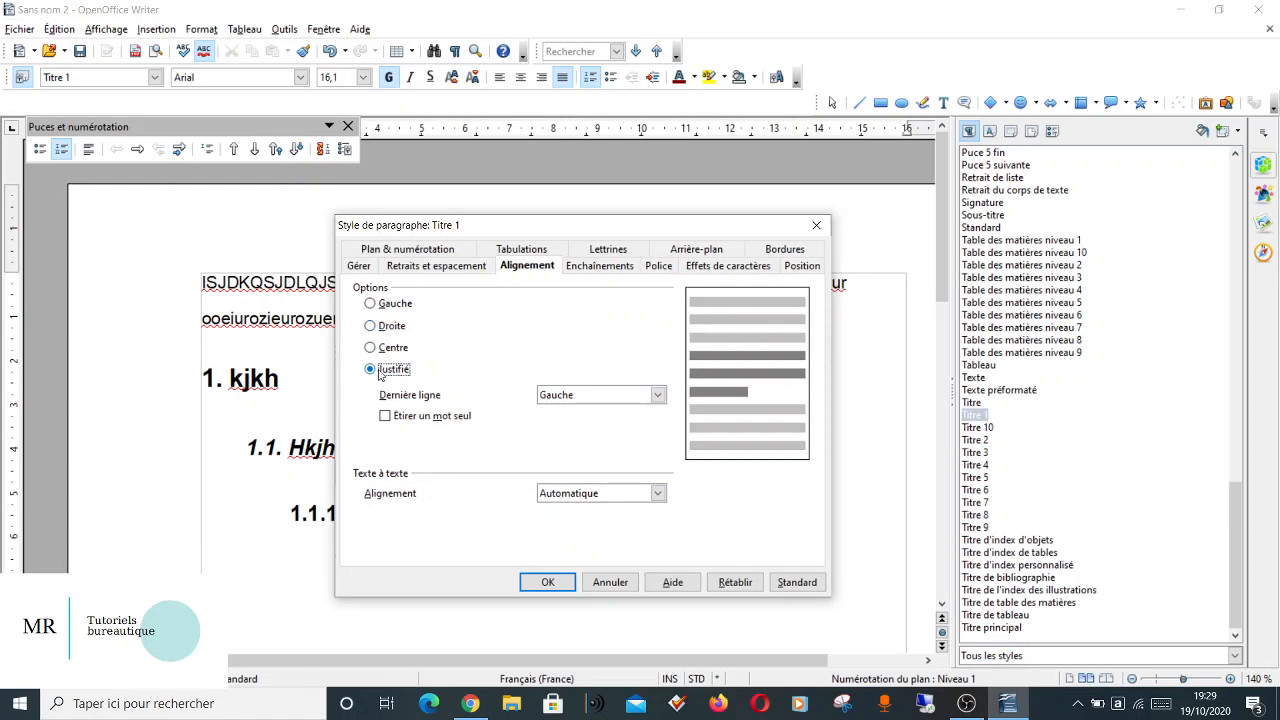
left_click(380, 305)
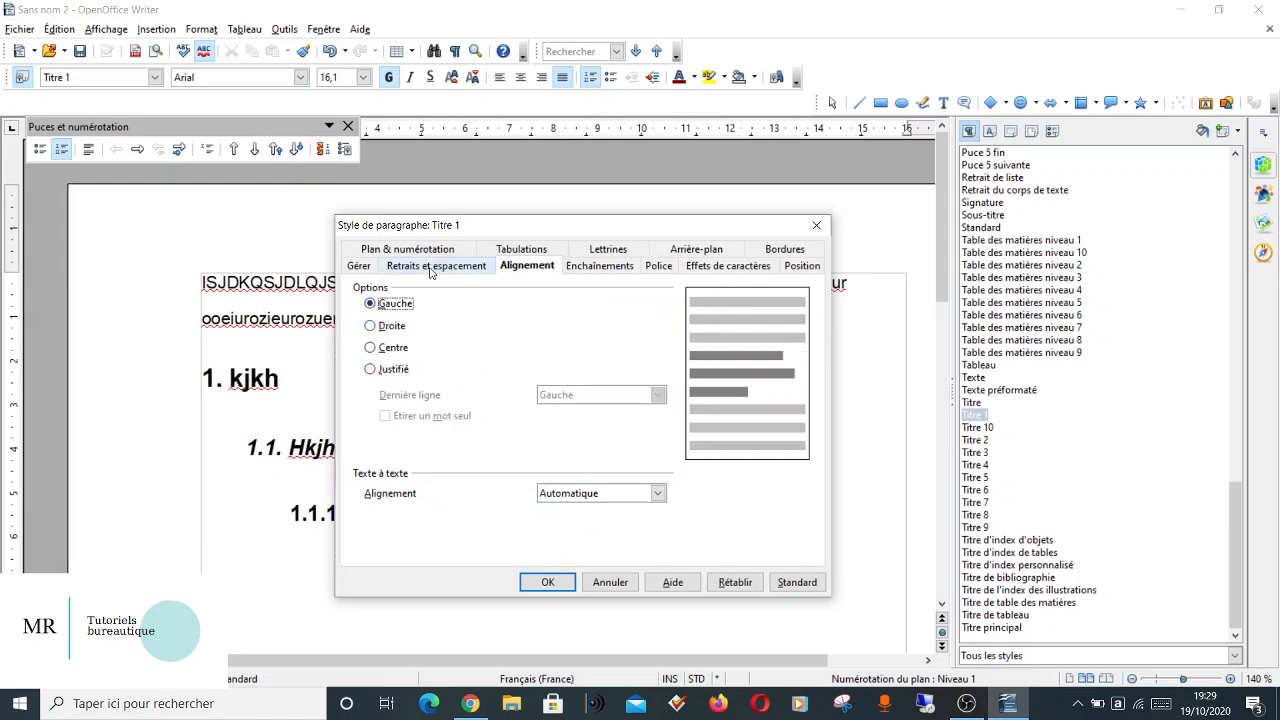
Set the Titre 1 style's line spacing to Simple and apply the style changes.
left_click(431, 267)
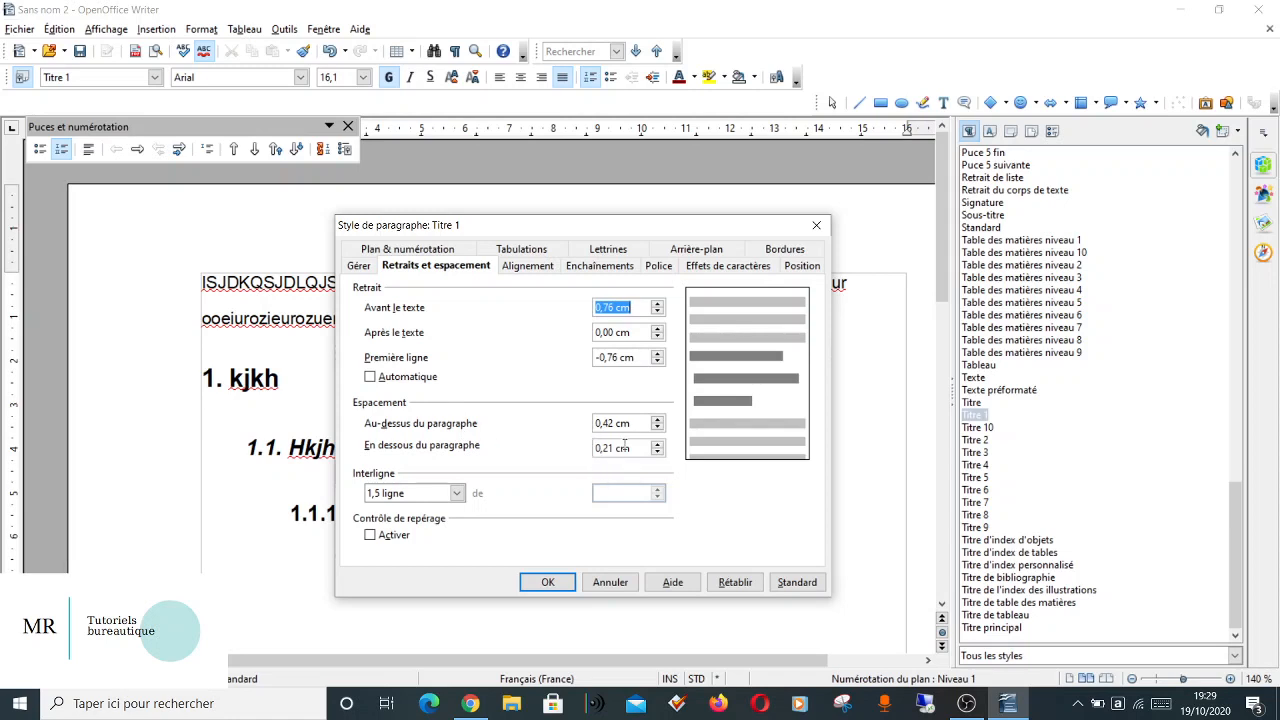
left_click(444, 495)
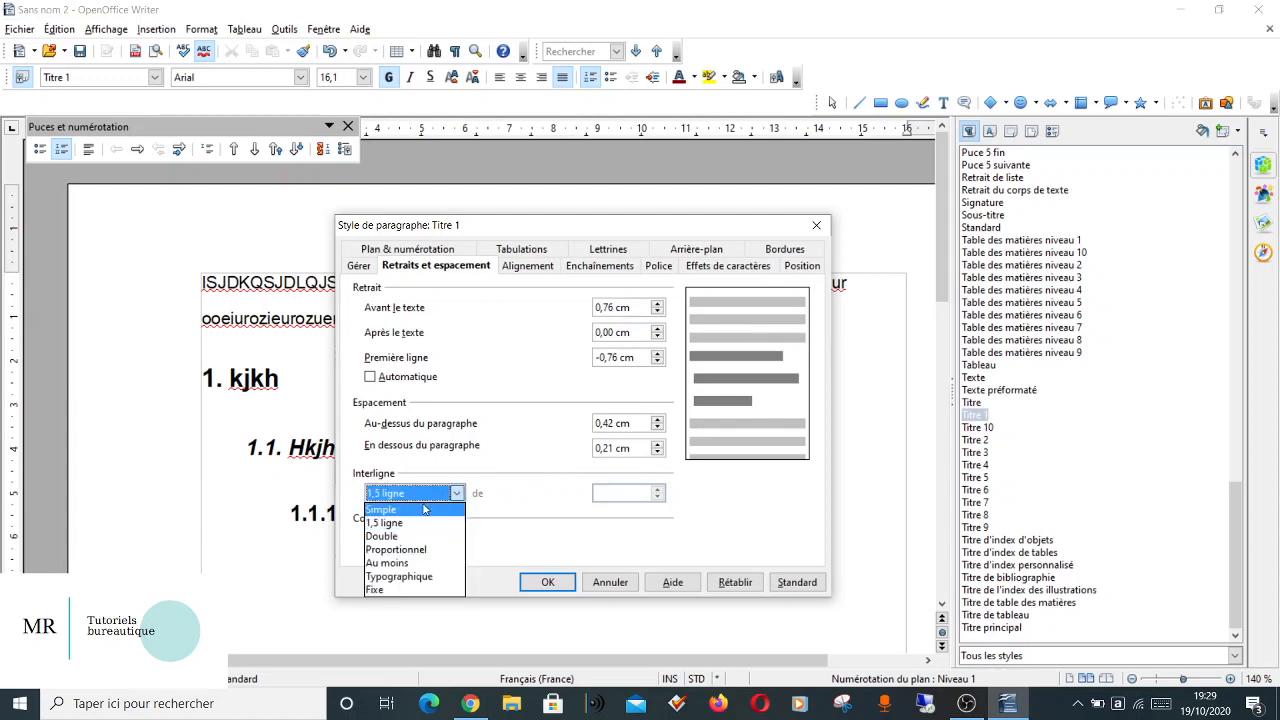
left_click(424, 510)
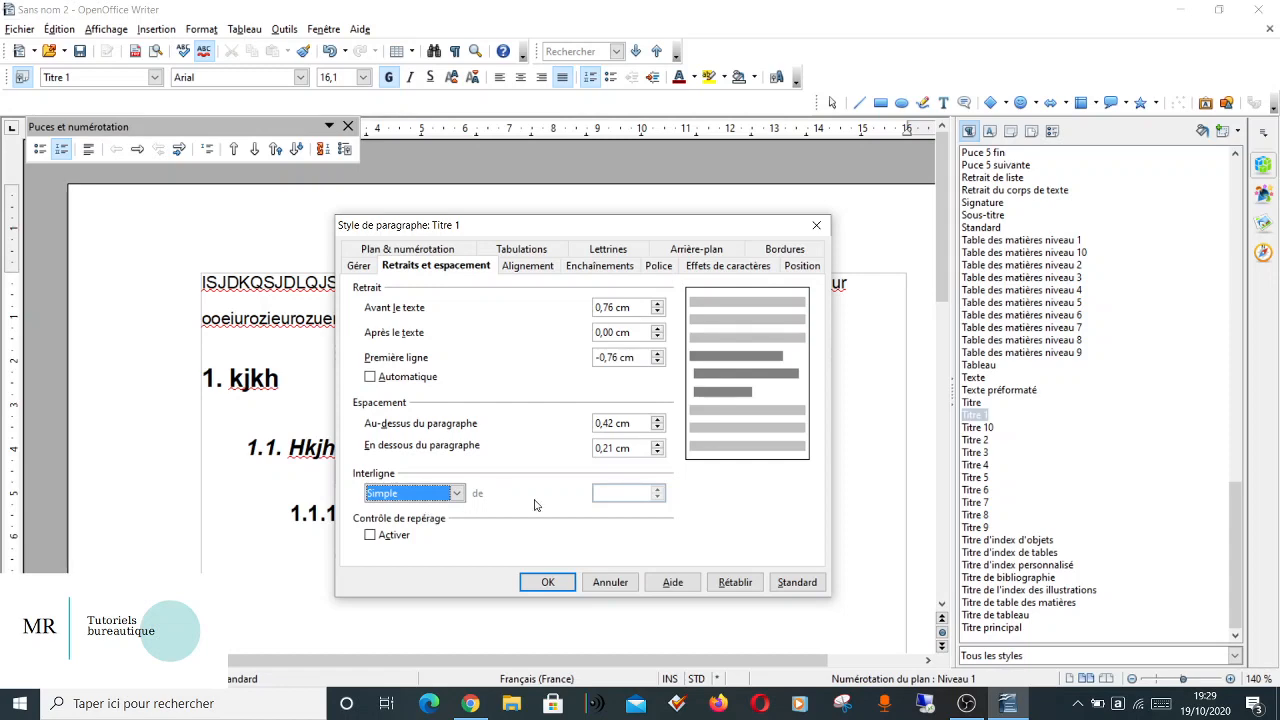
left_click(548, 585)
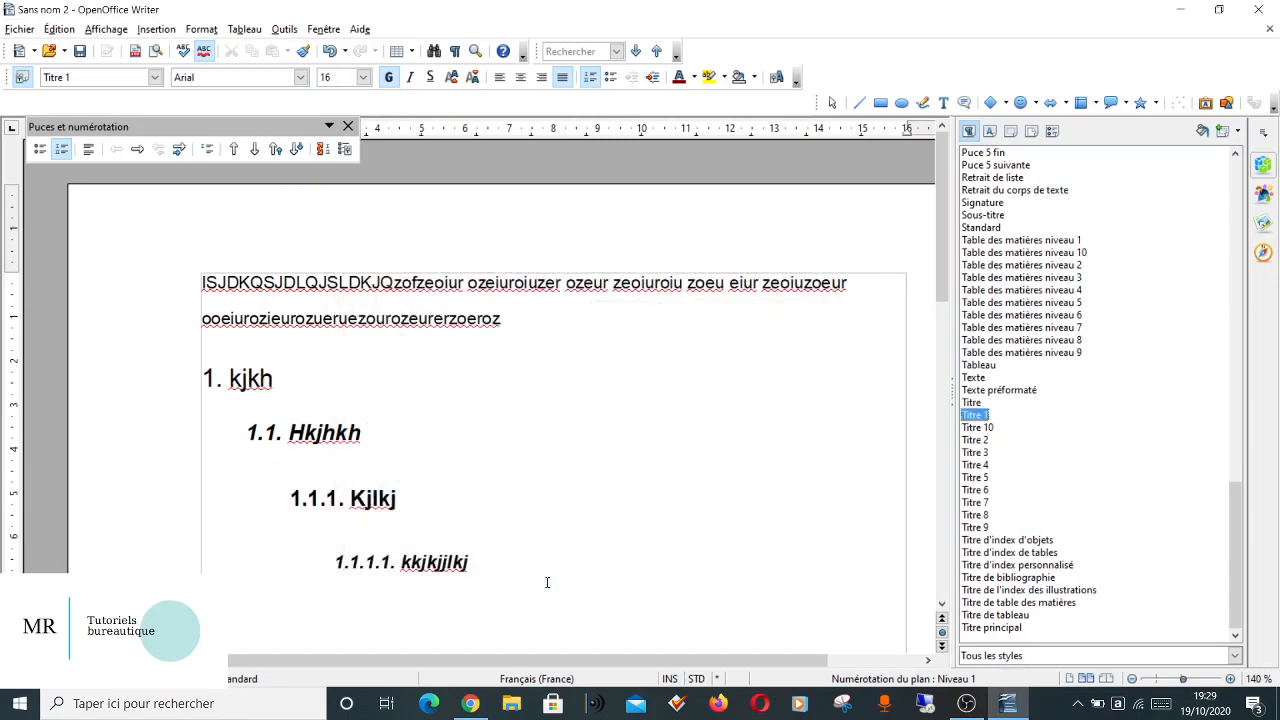
Modify the Titre 2 paragraph style's line spacing to Simple.
left_click(344, 433)
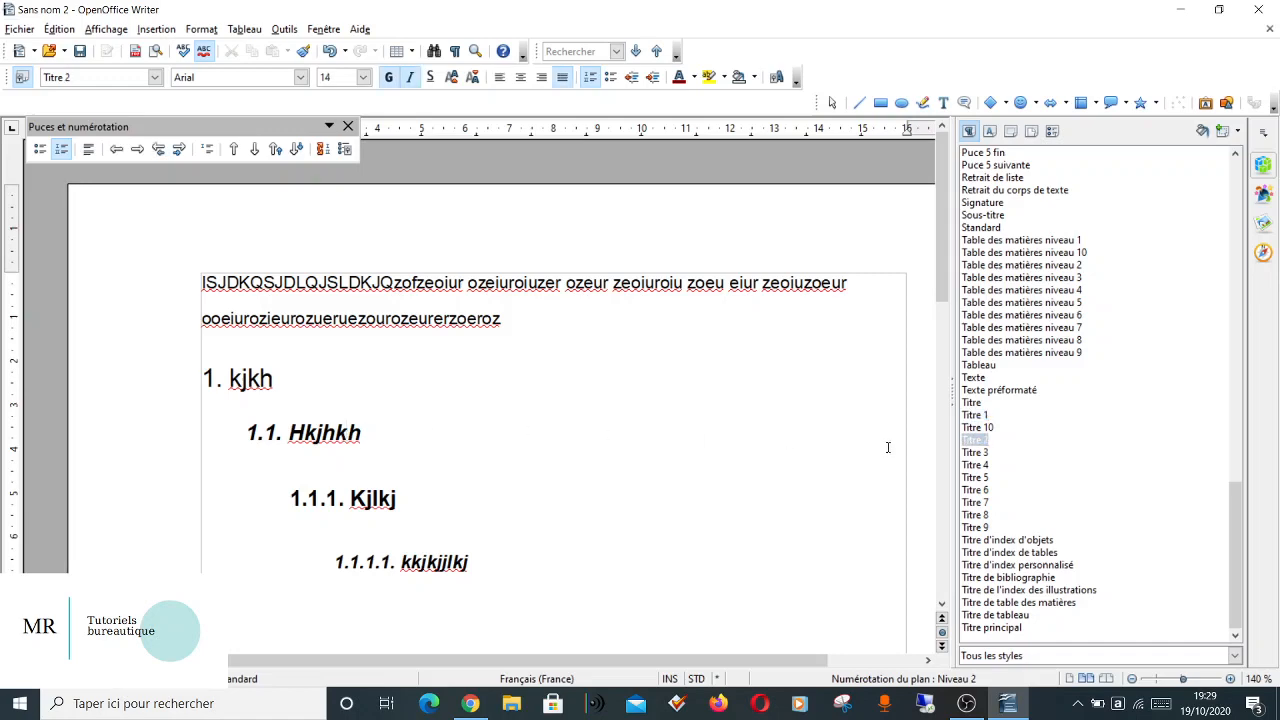
right_click(973, 441)
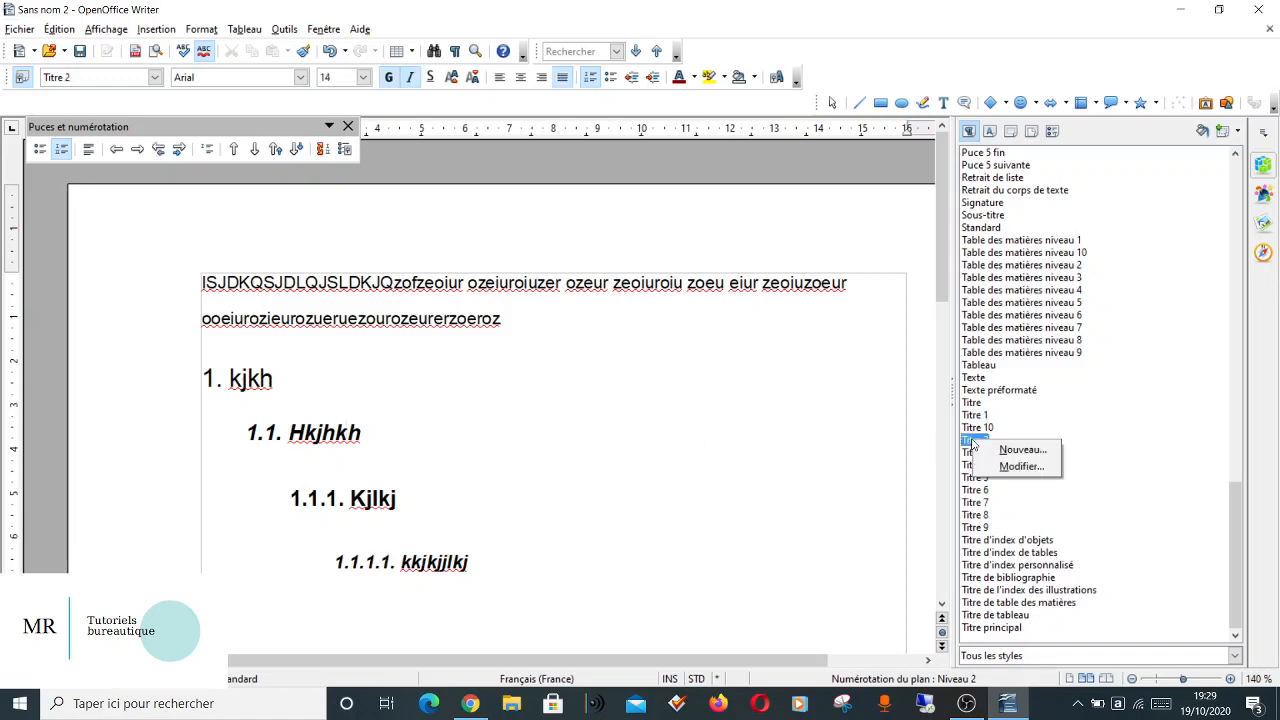
left_click(1020, 466)
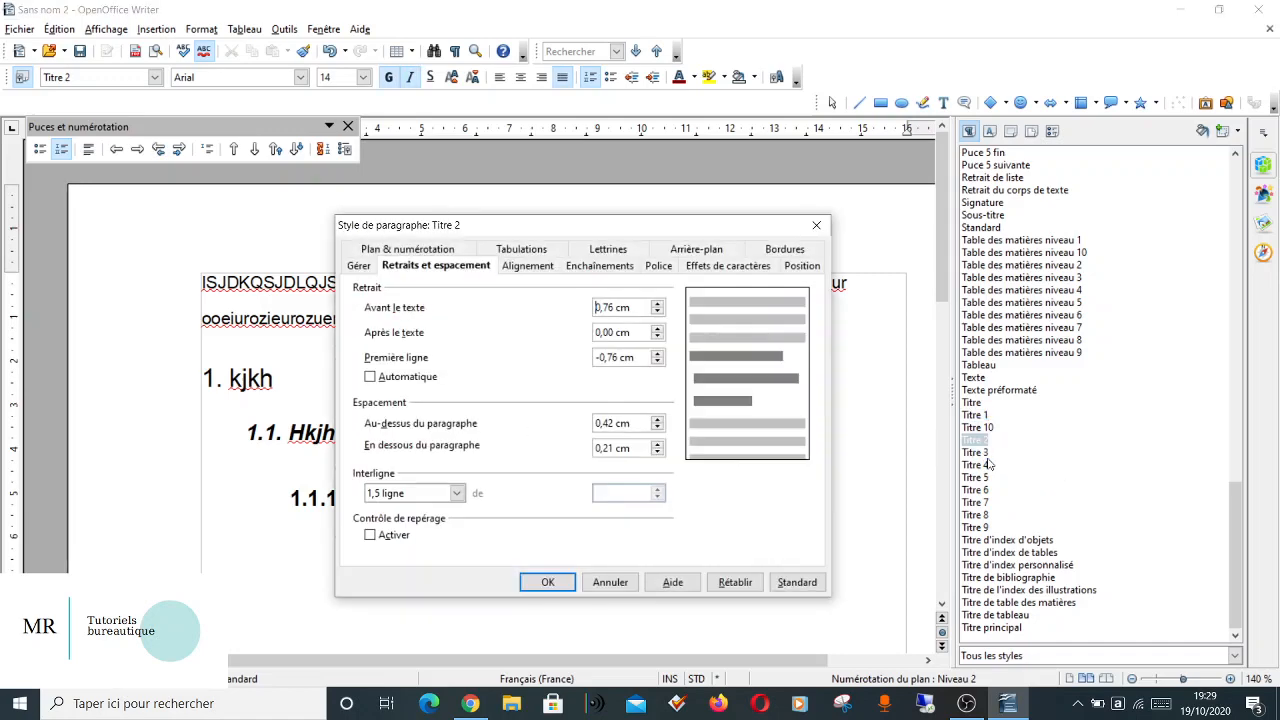
left_click(457, 493)
left_click(446, 512)
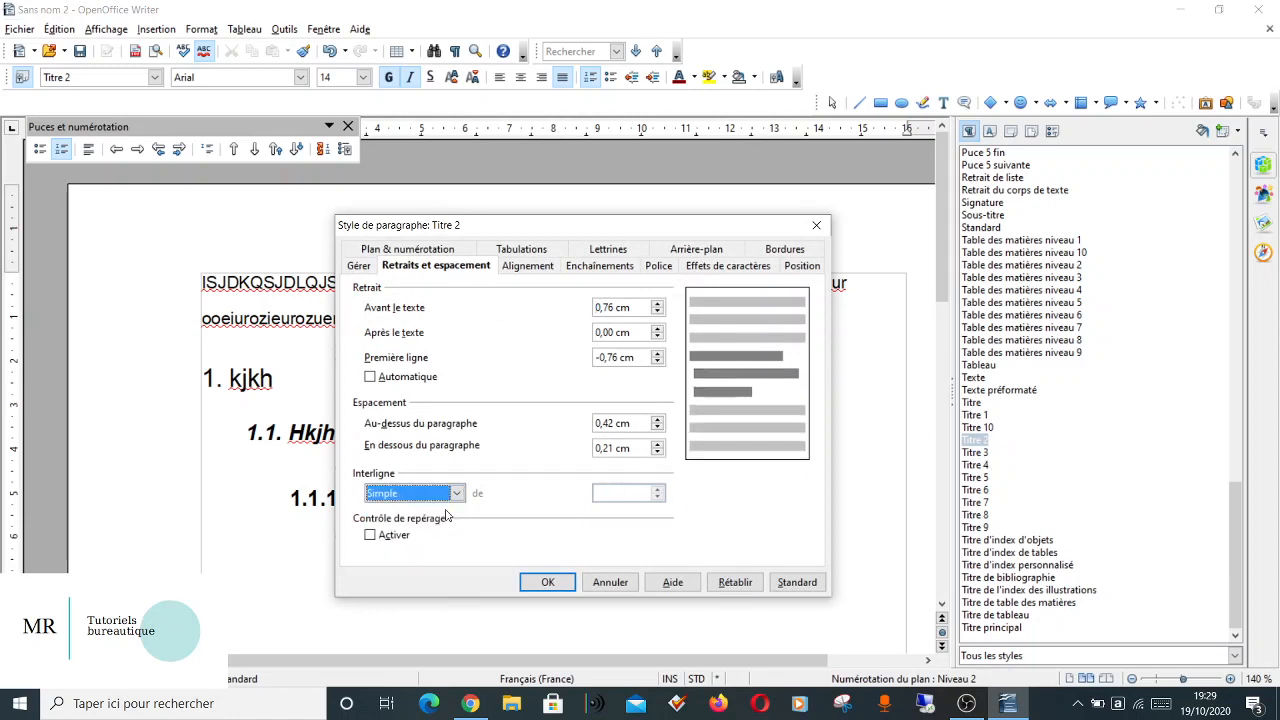
Set the Titre 2 style's alignment to Gauche and its typeface to Normal, and apply the style changes.
left_click(527, 266)
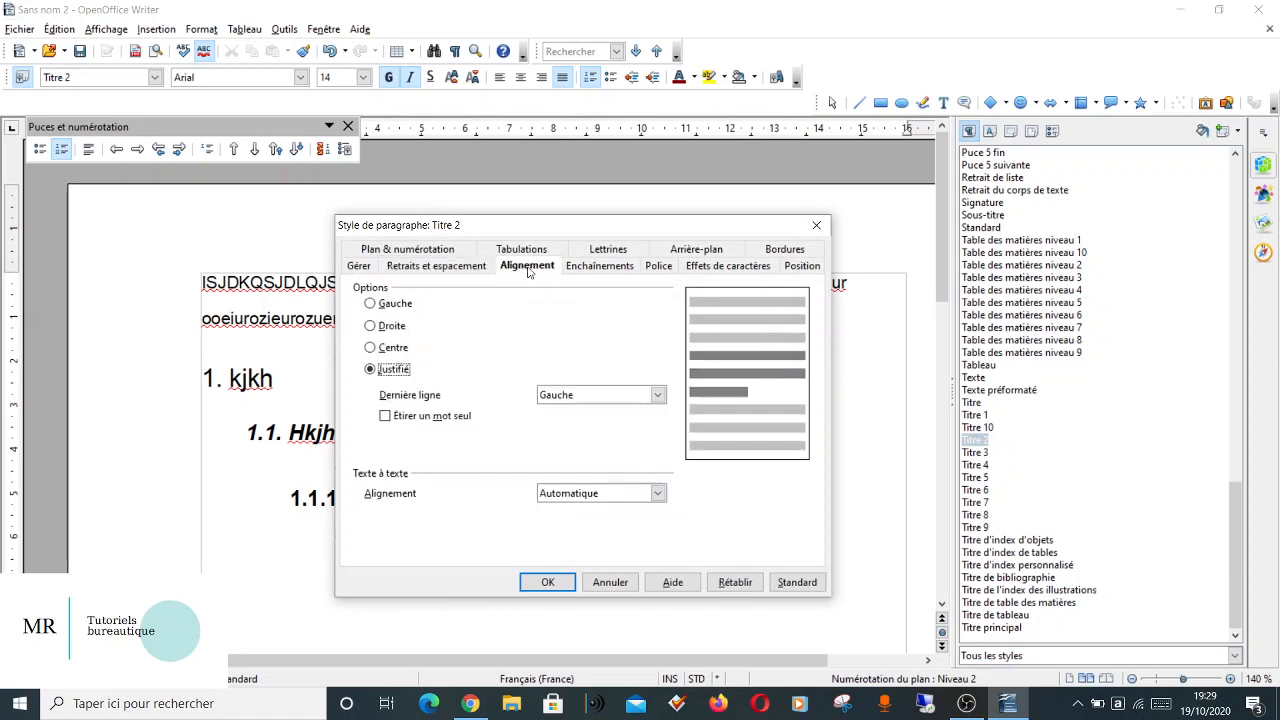
left_click(370, 303)
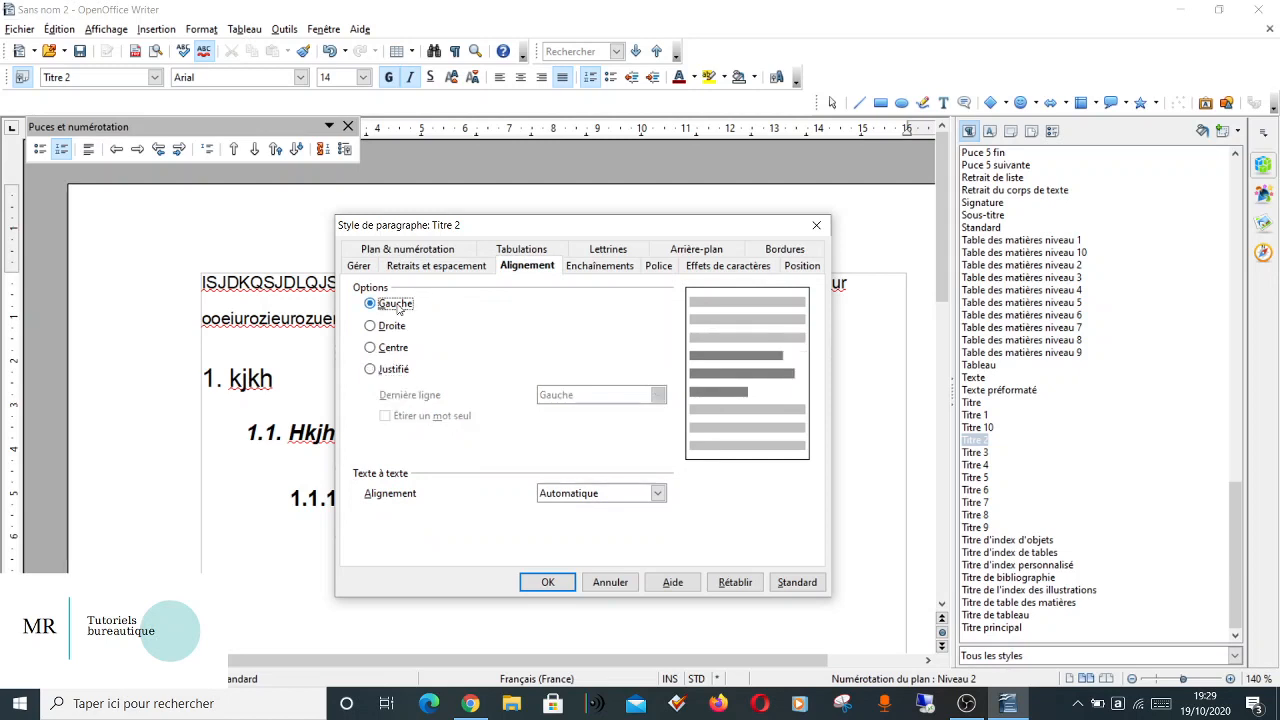
left_click(658, 268)
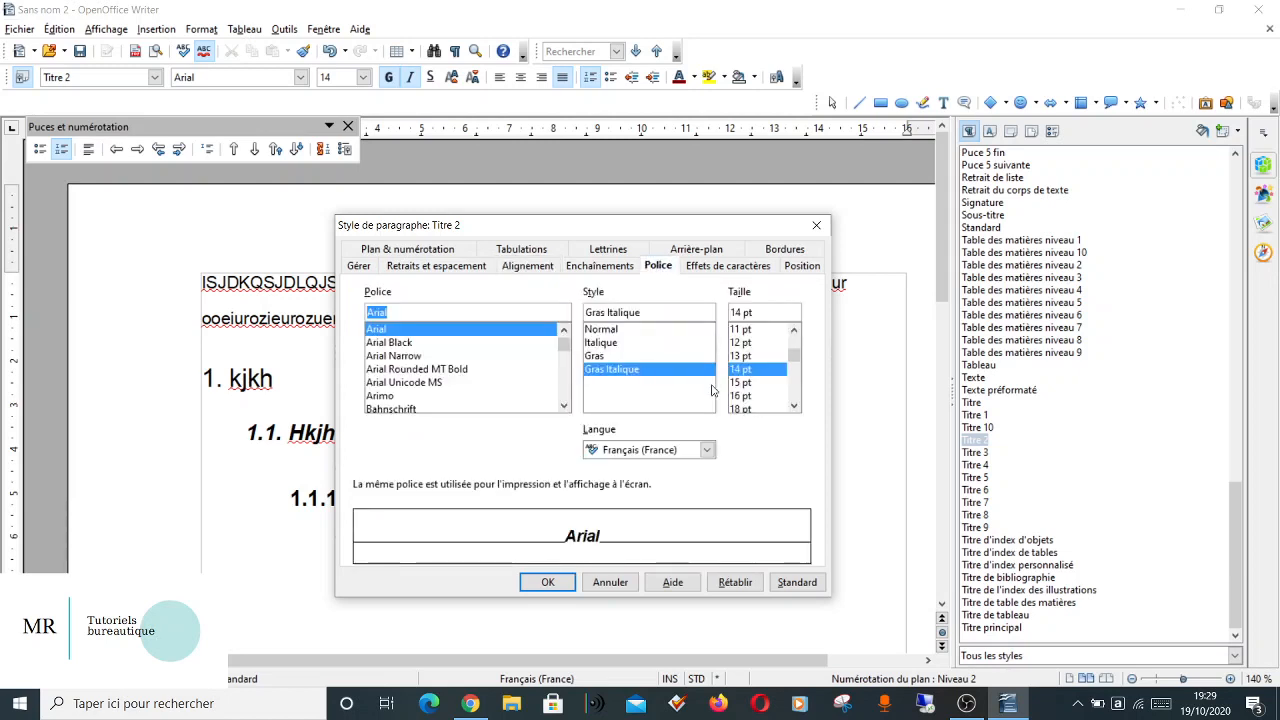
left_click(603, 330)
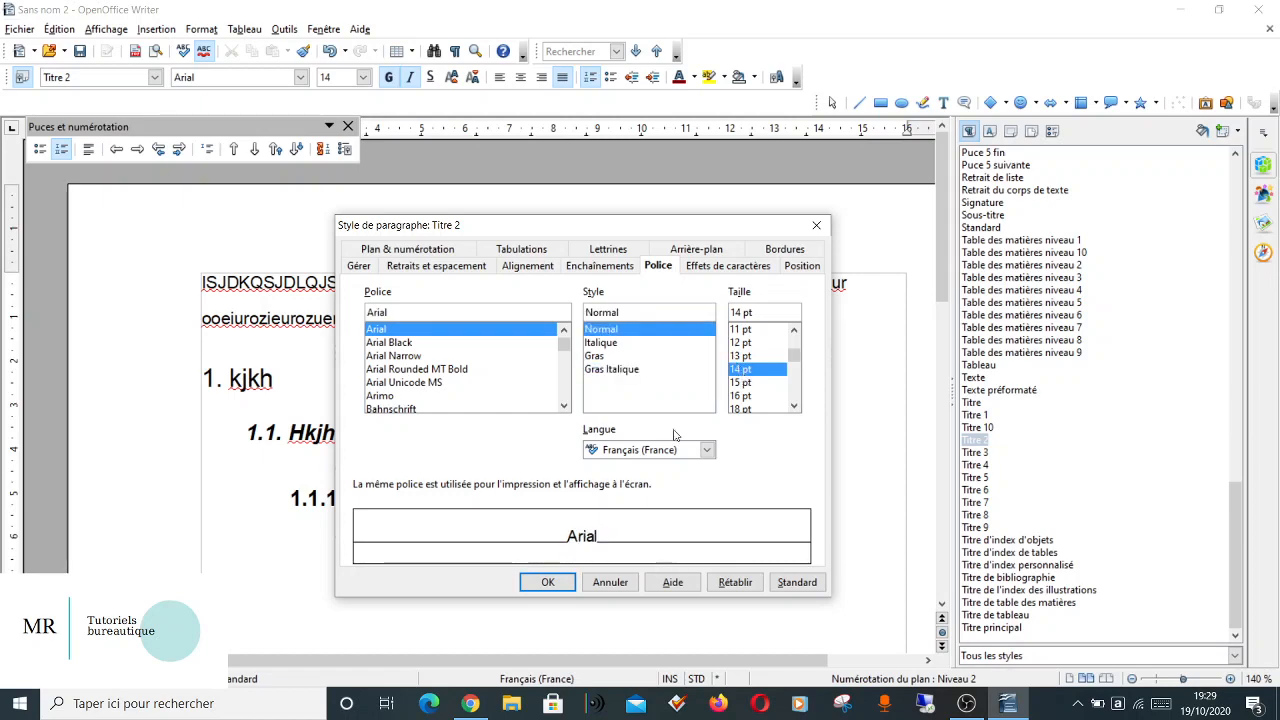
left_click(545, 583)
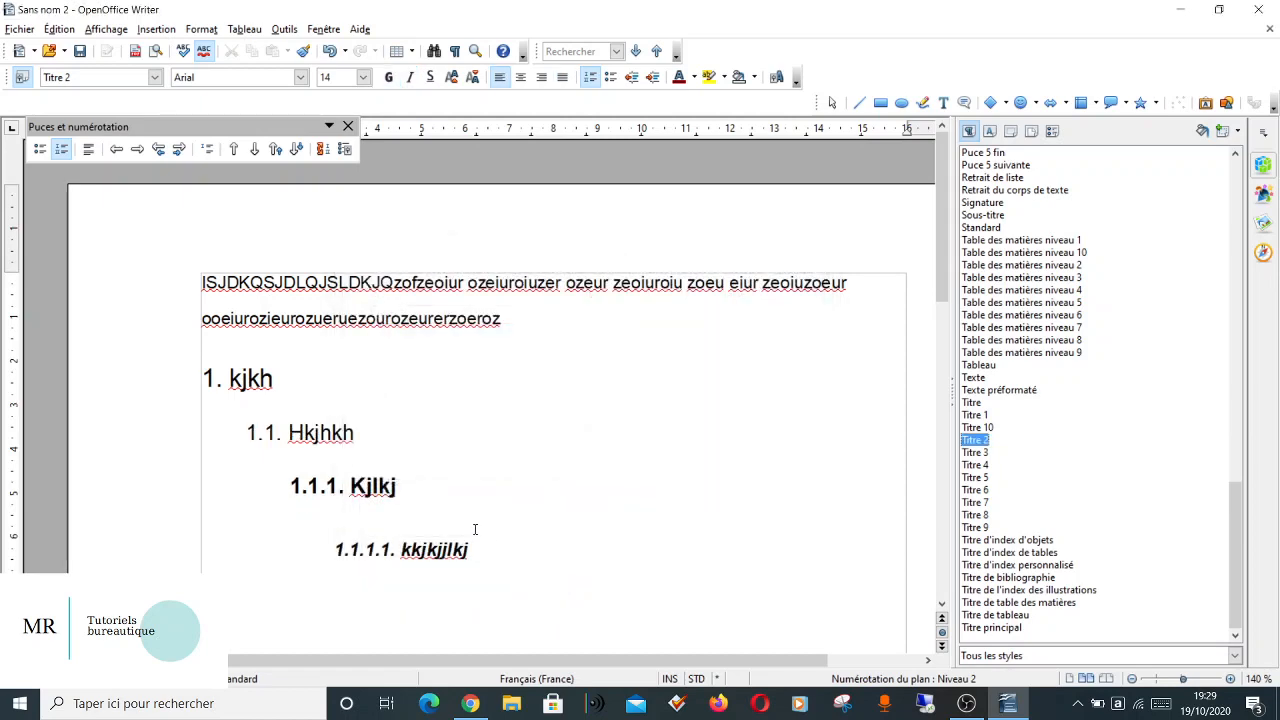
Modify the Titre 3 paragraph style's font to the Normal typeface at 12 pt.
left_click(814, 458)
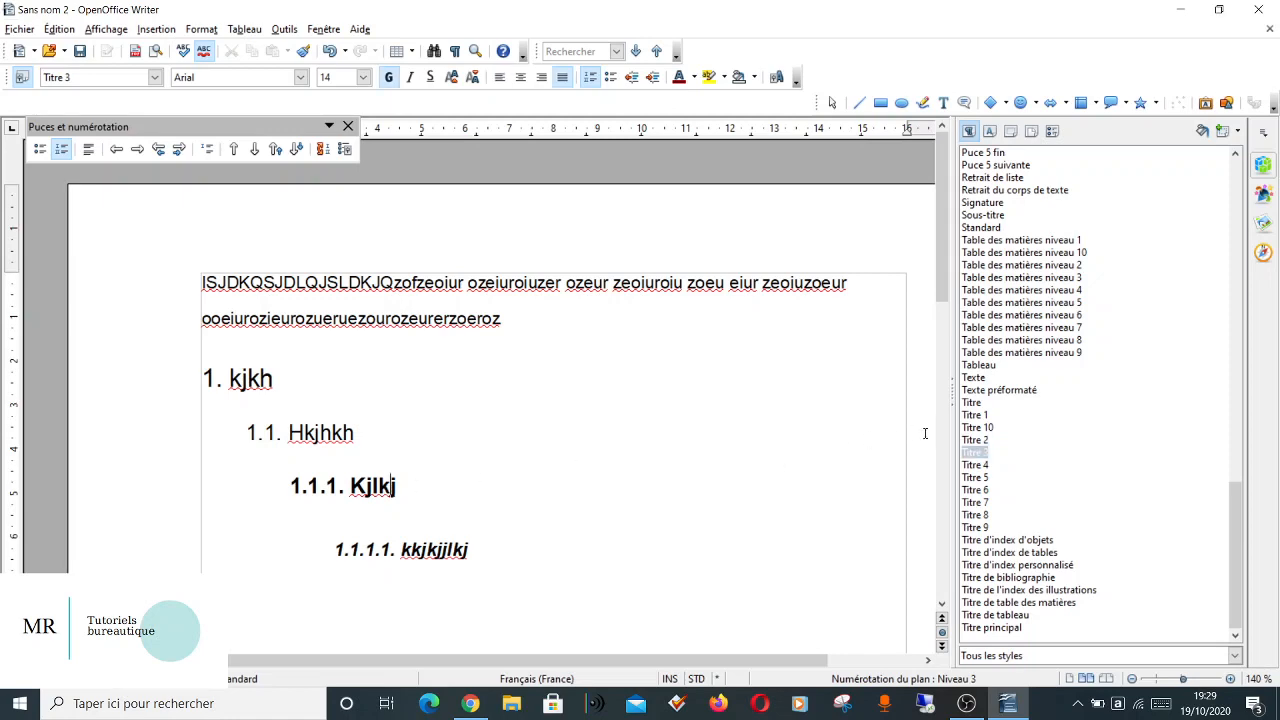
right_click(975, 455)
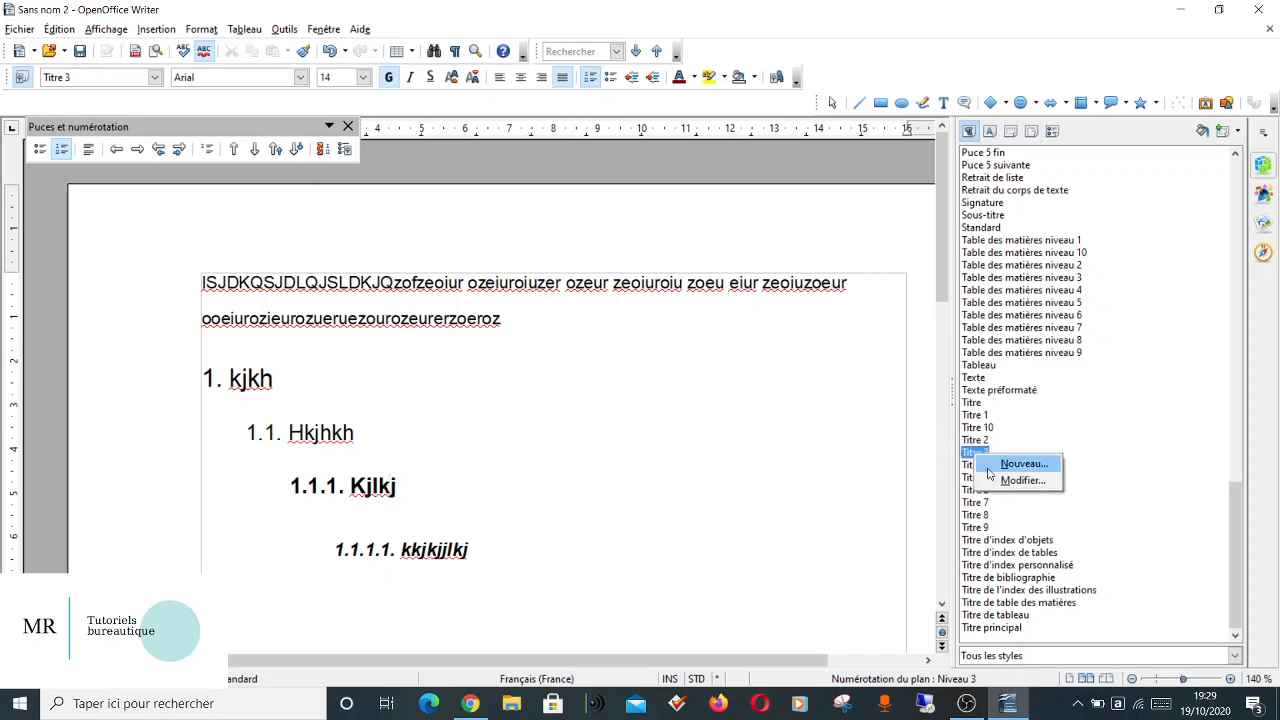
left_click(993, 481)
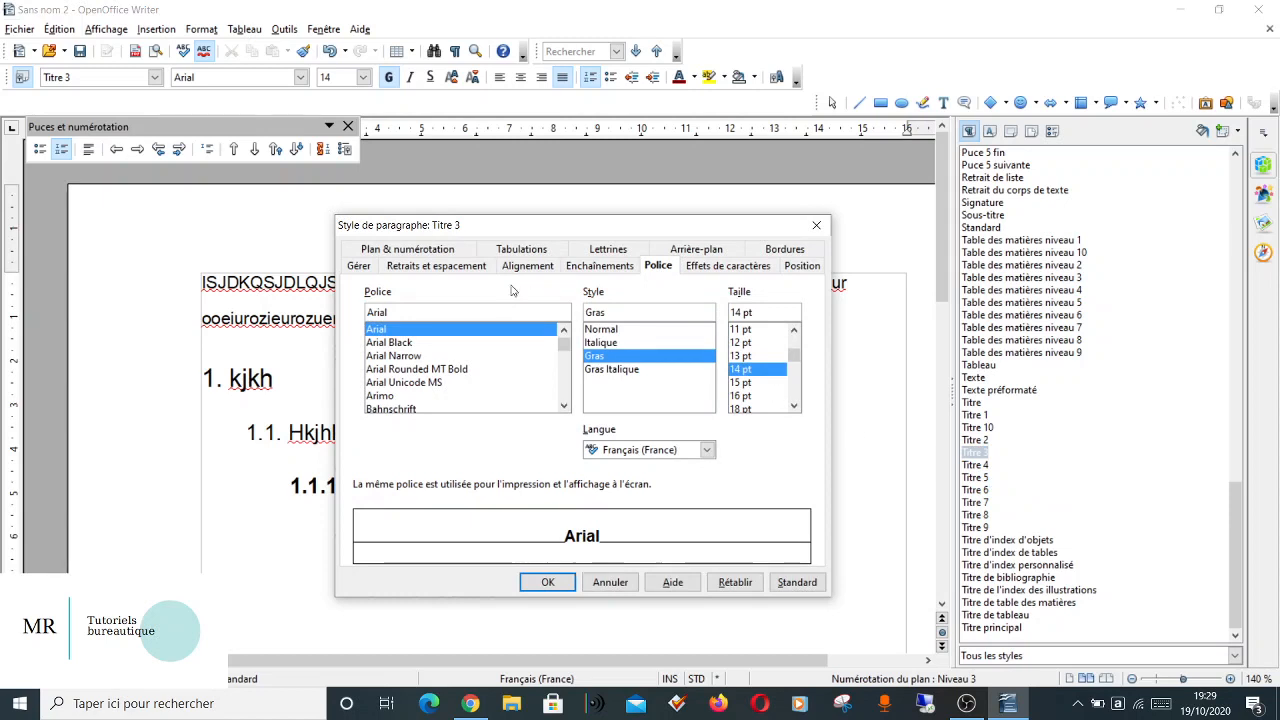
left_click(620, 330)
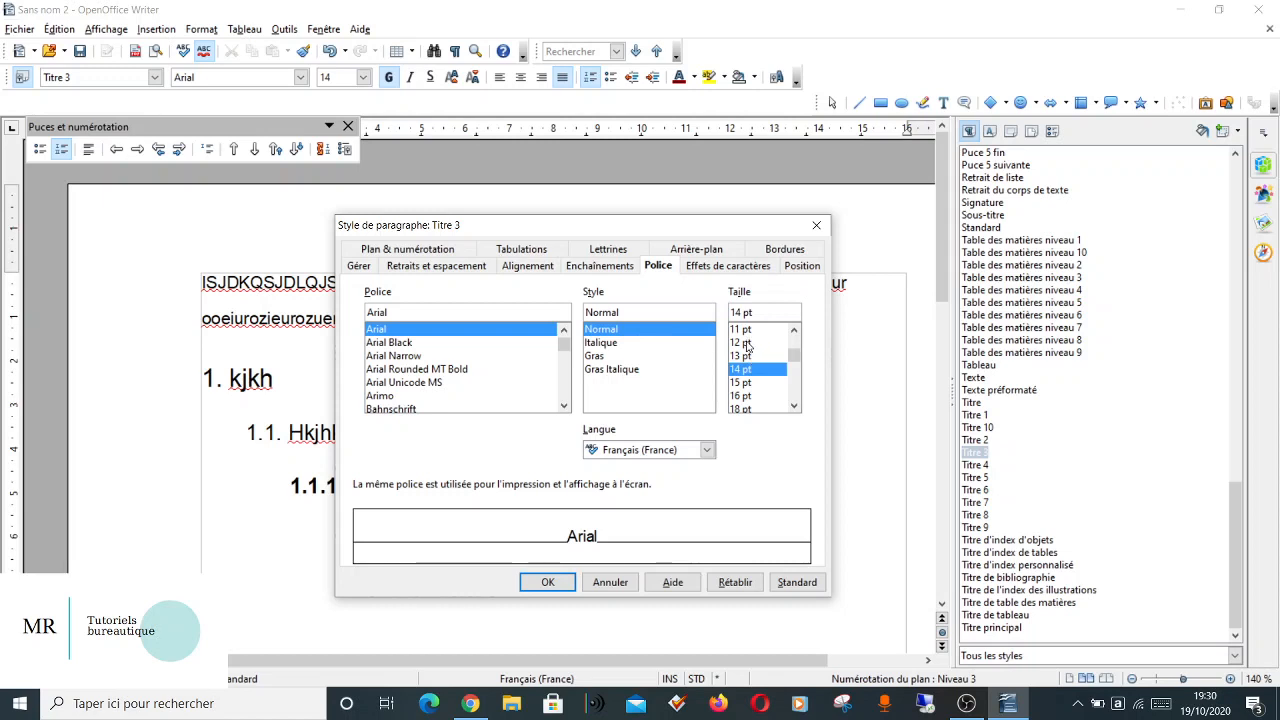
left_click(745, 343)
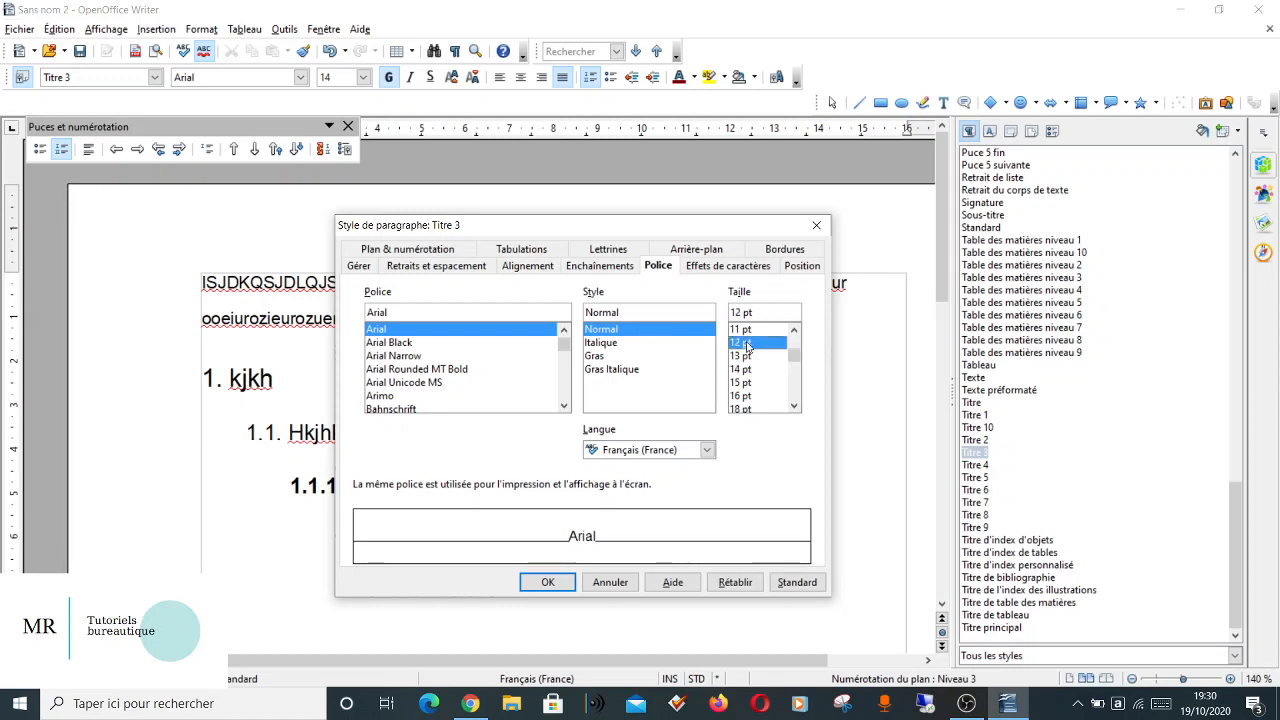
Set the Titre 3 style's alignment to Gauche and its line spacing to Simple, and apply the style changes.
left_click(533, 267)
left_click(371, 304)
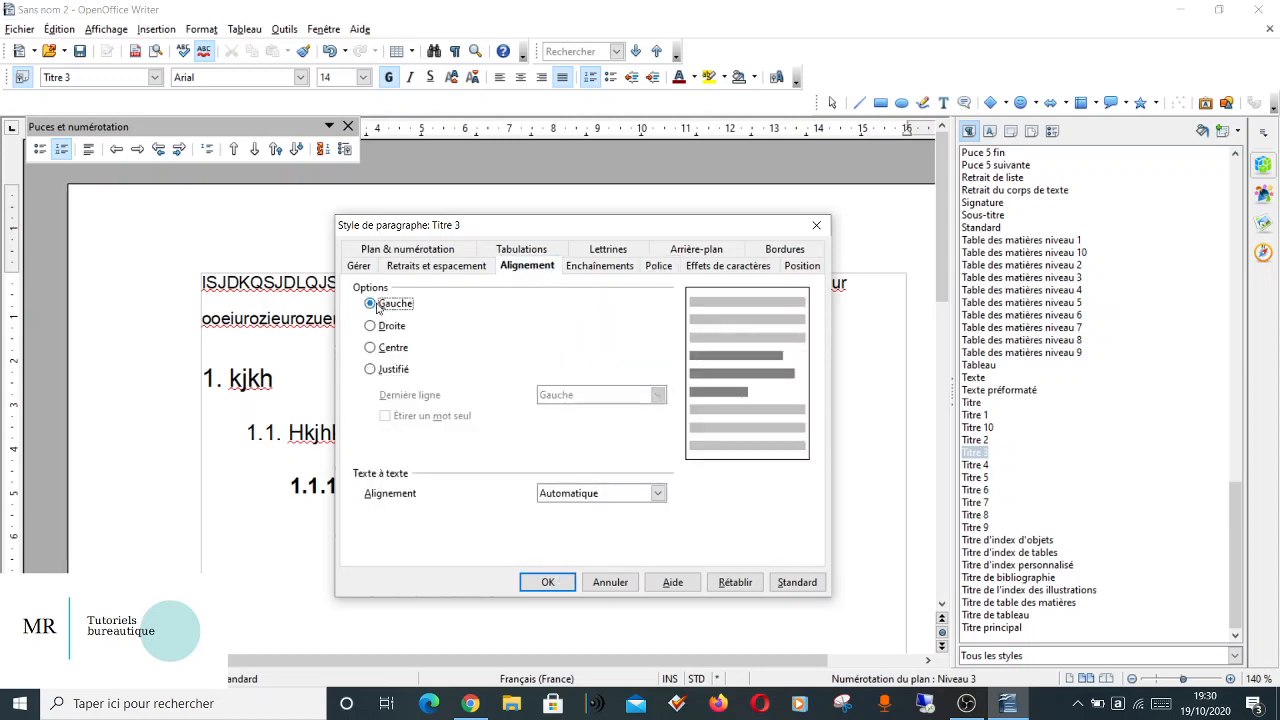
left_click(424, 268)
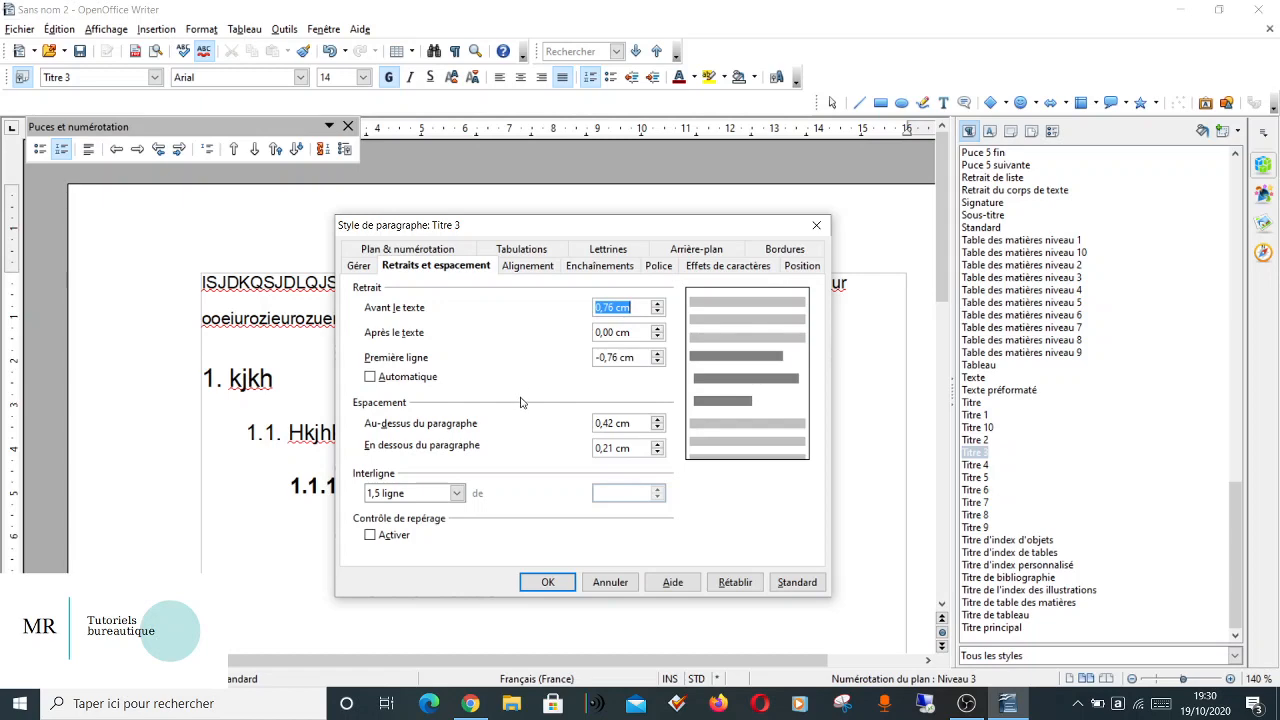
left_click(441, 496)
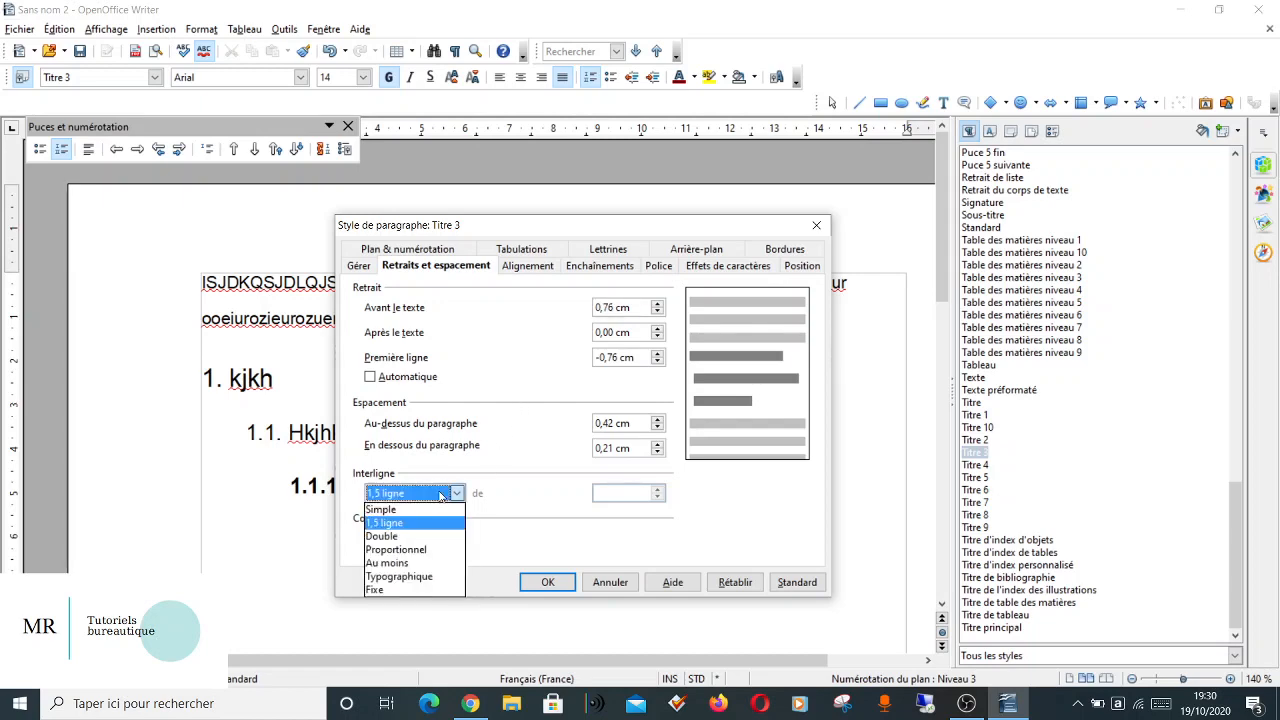
left_click(424, 507)
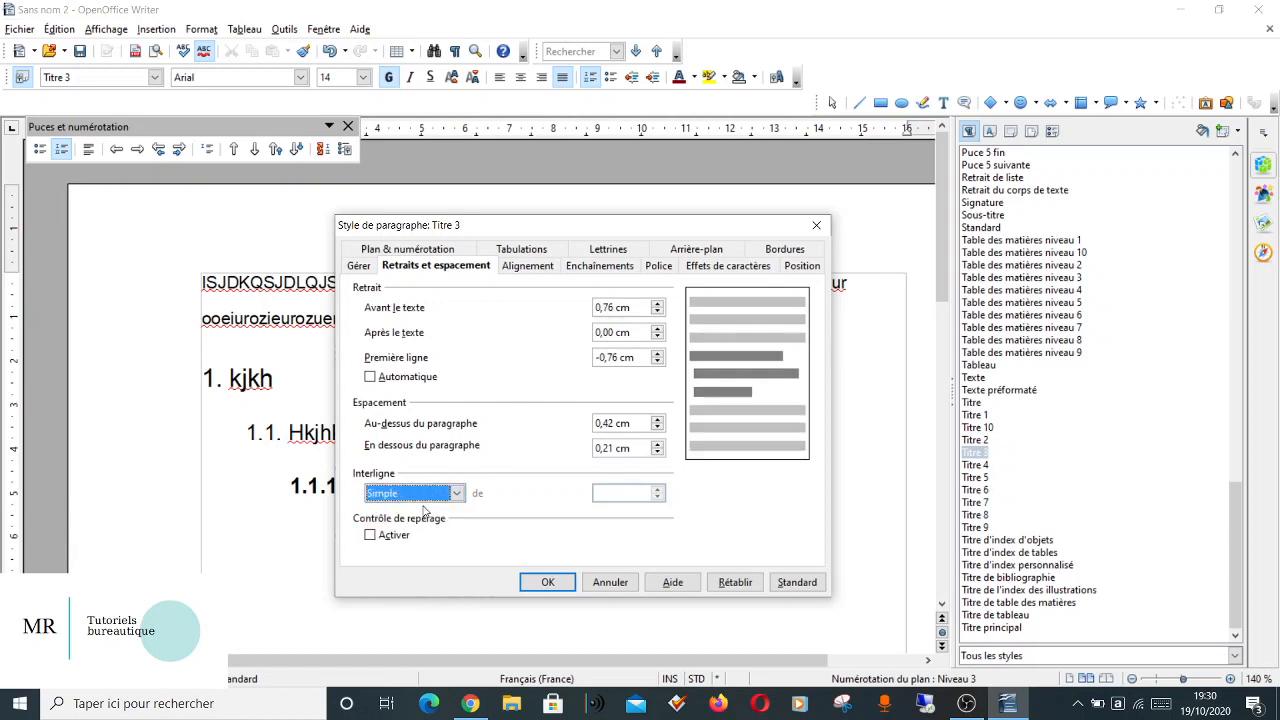
left_click(547, 582)
Modify the Titre 4 paragraph style with Simple line spacing and Gauche alignment.
left_click(424, 533)
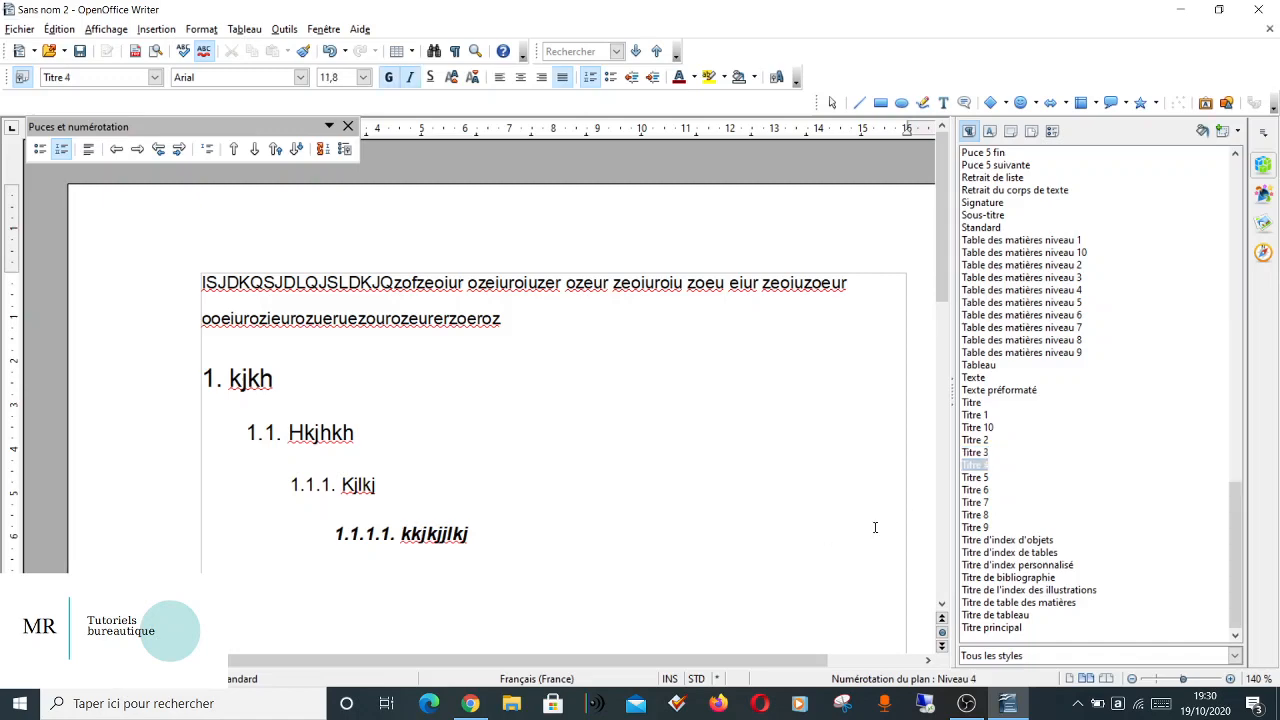
right_click(980, 467)
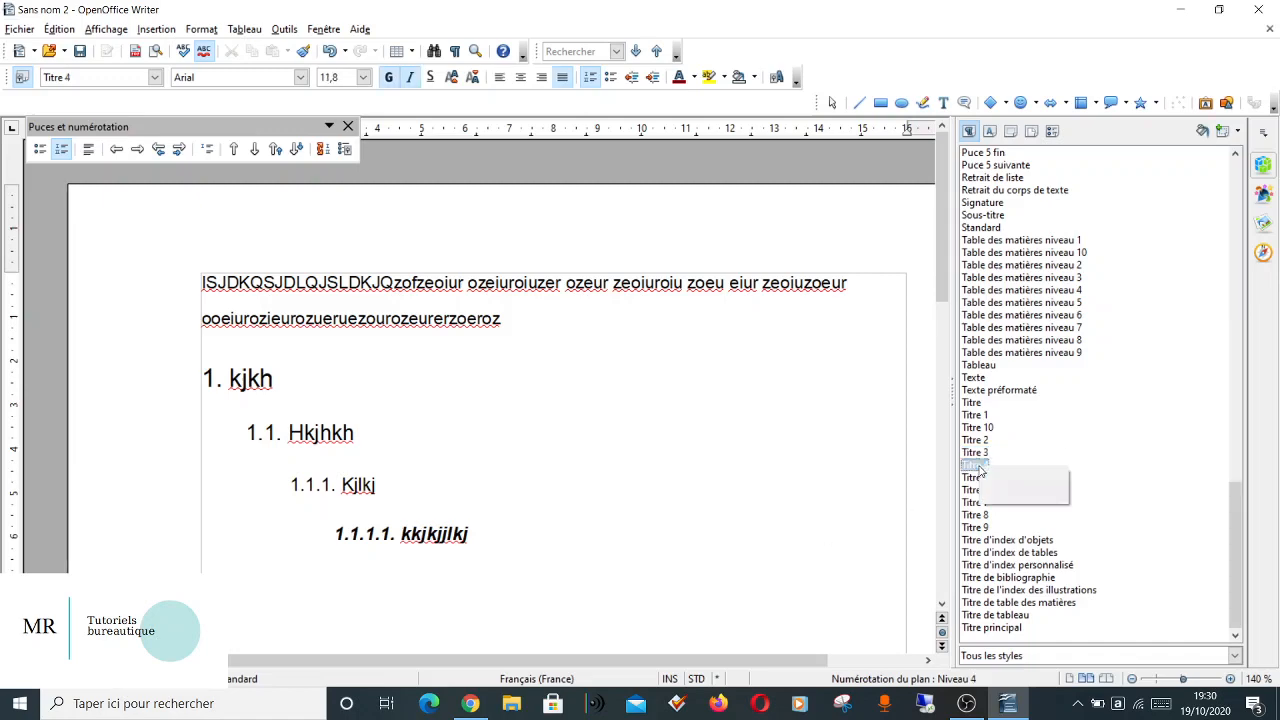
left_click(1003, 494)
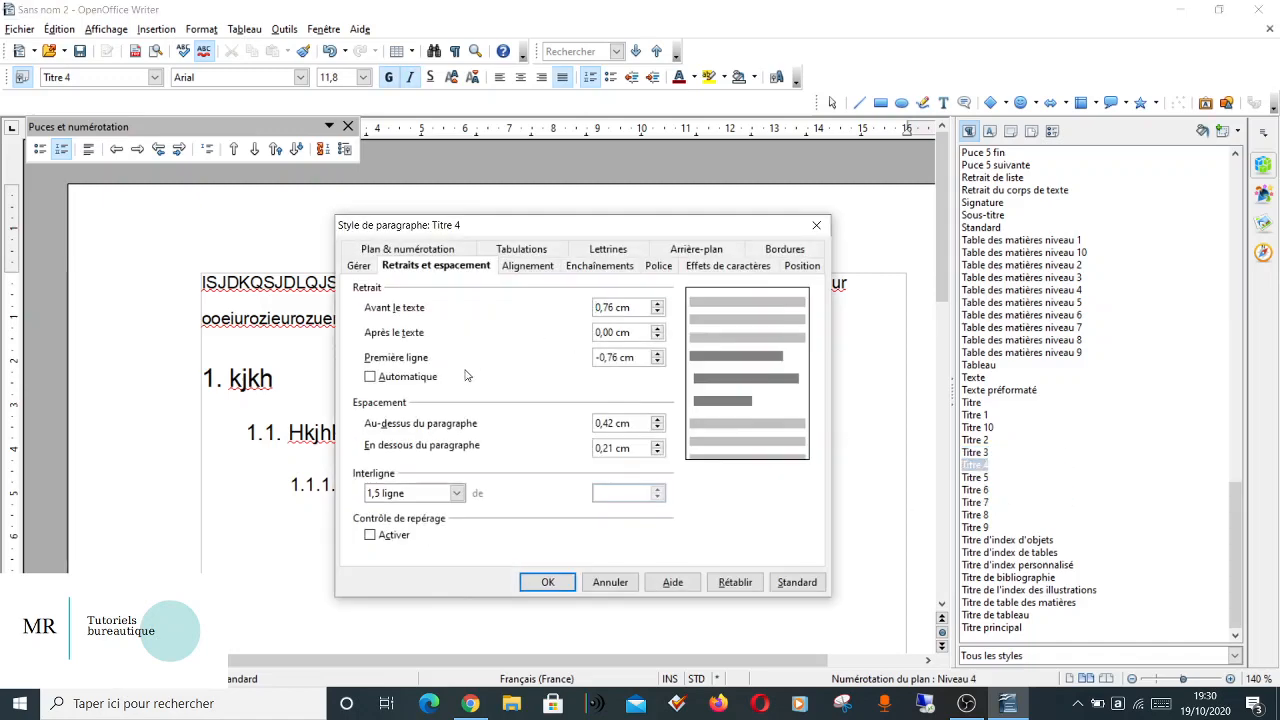
left_click(444, 487)
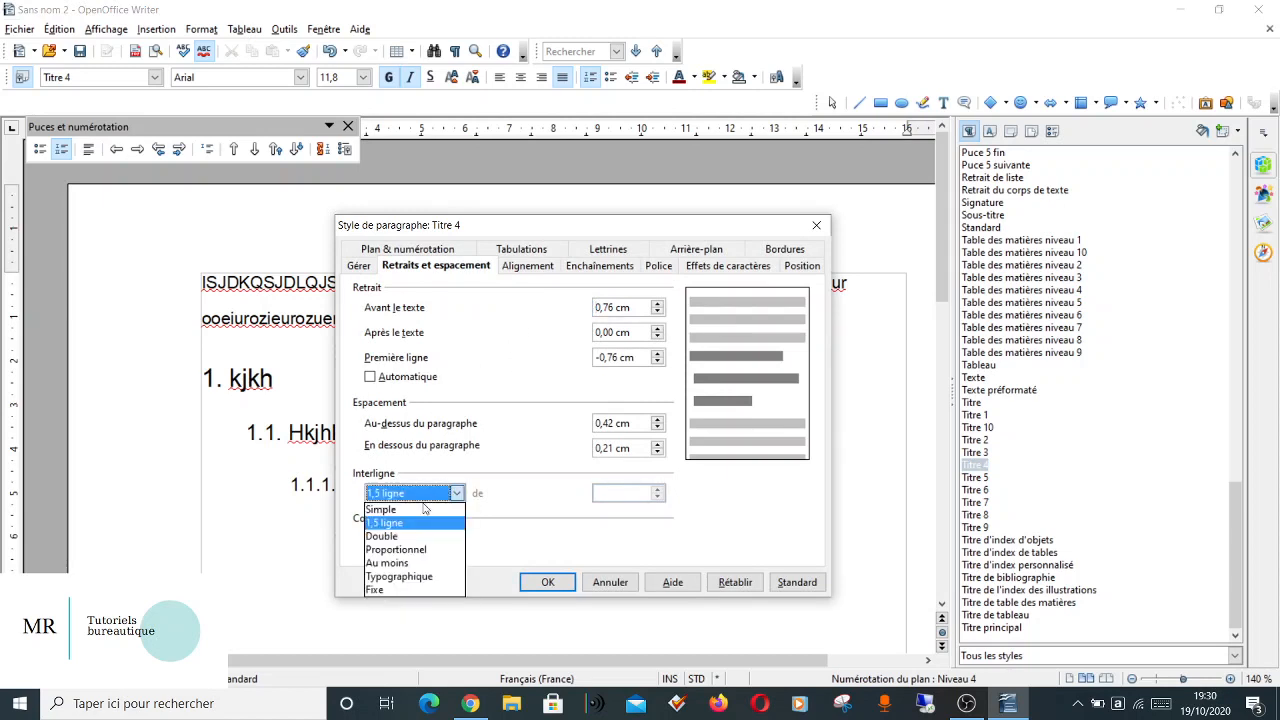
left_click(410, 507)
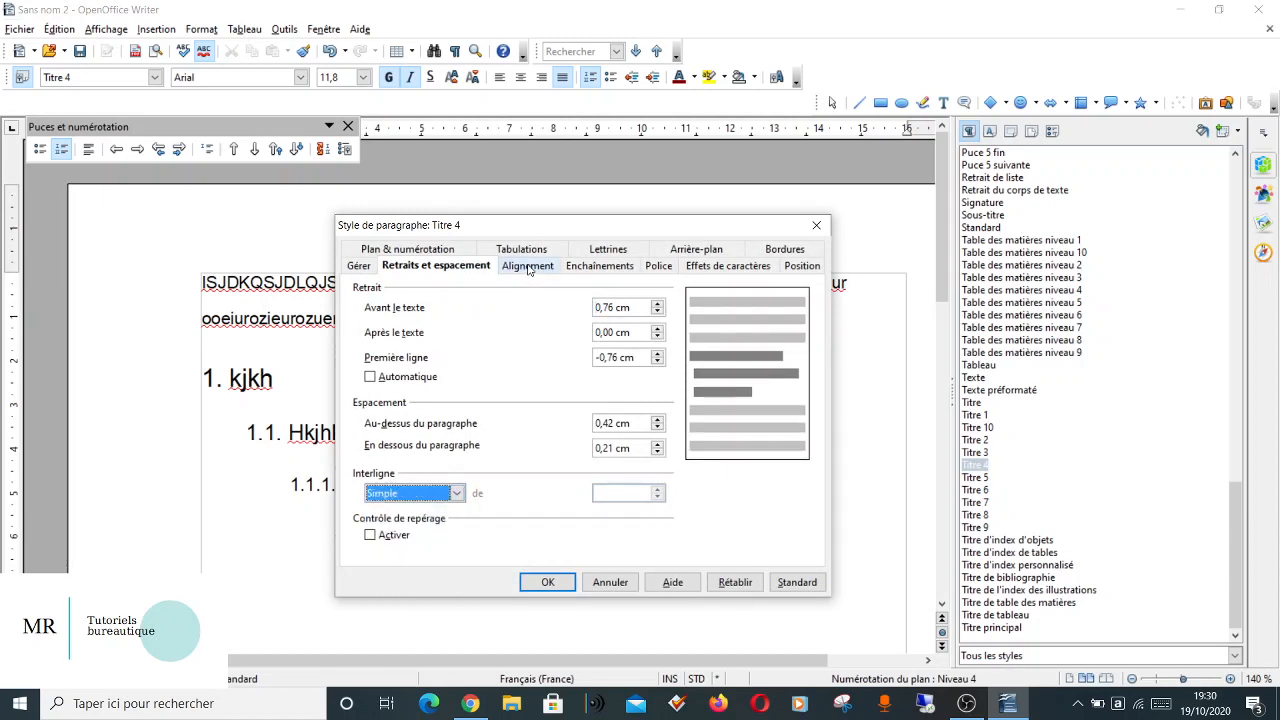
left_click(528, 267)
left_click(403, 306)
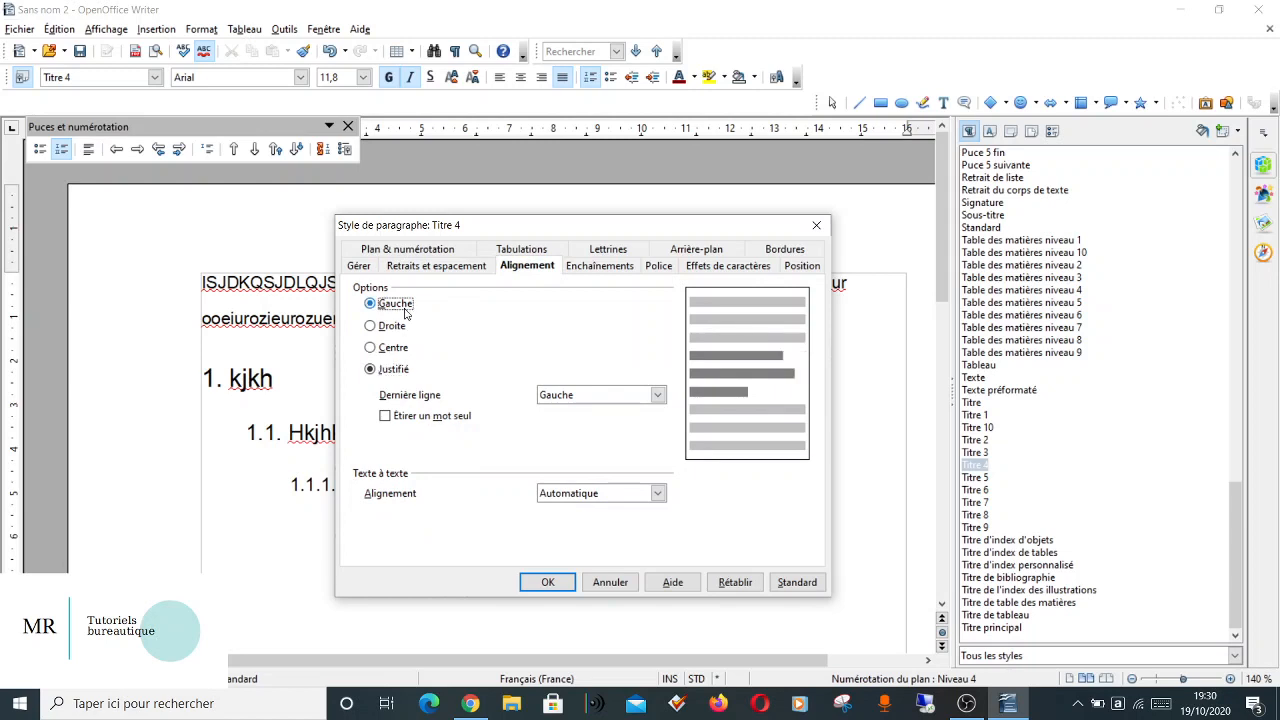
Set the Titre 4 style's font to the Italique typeface at 11 pt and apply the style changes.
left_click(657, 267)
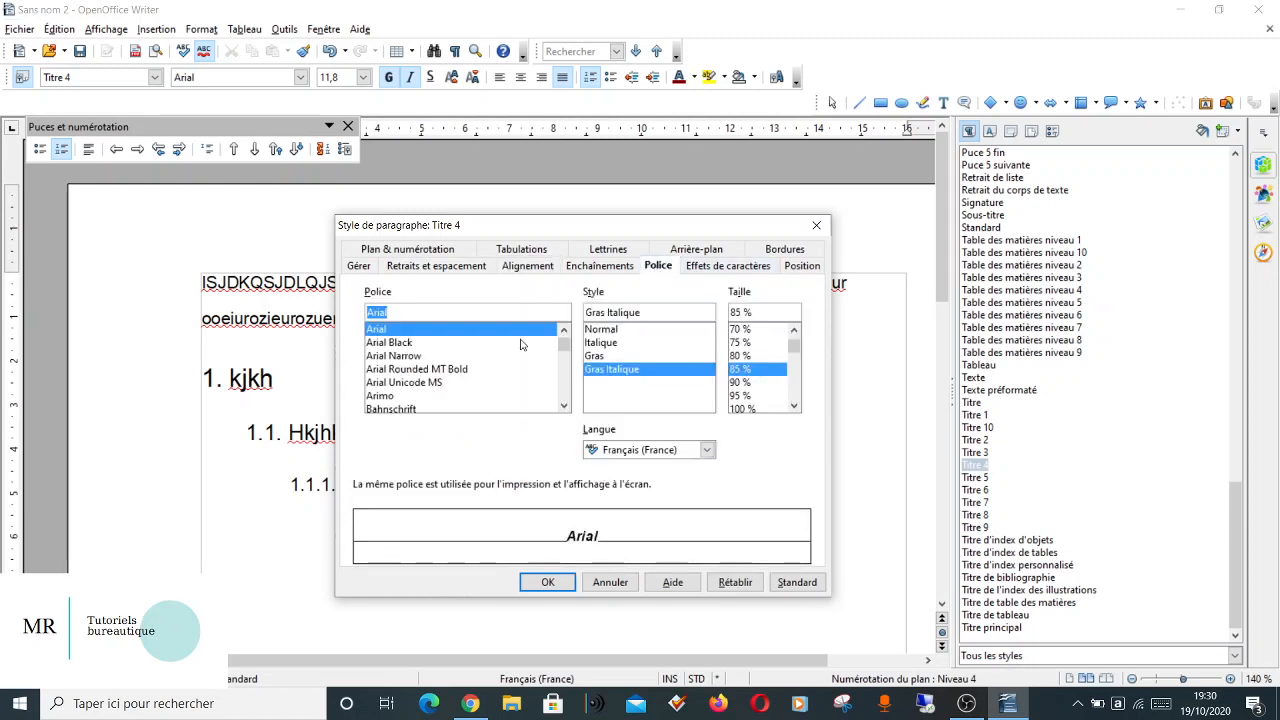
left_click(610, 343)
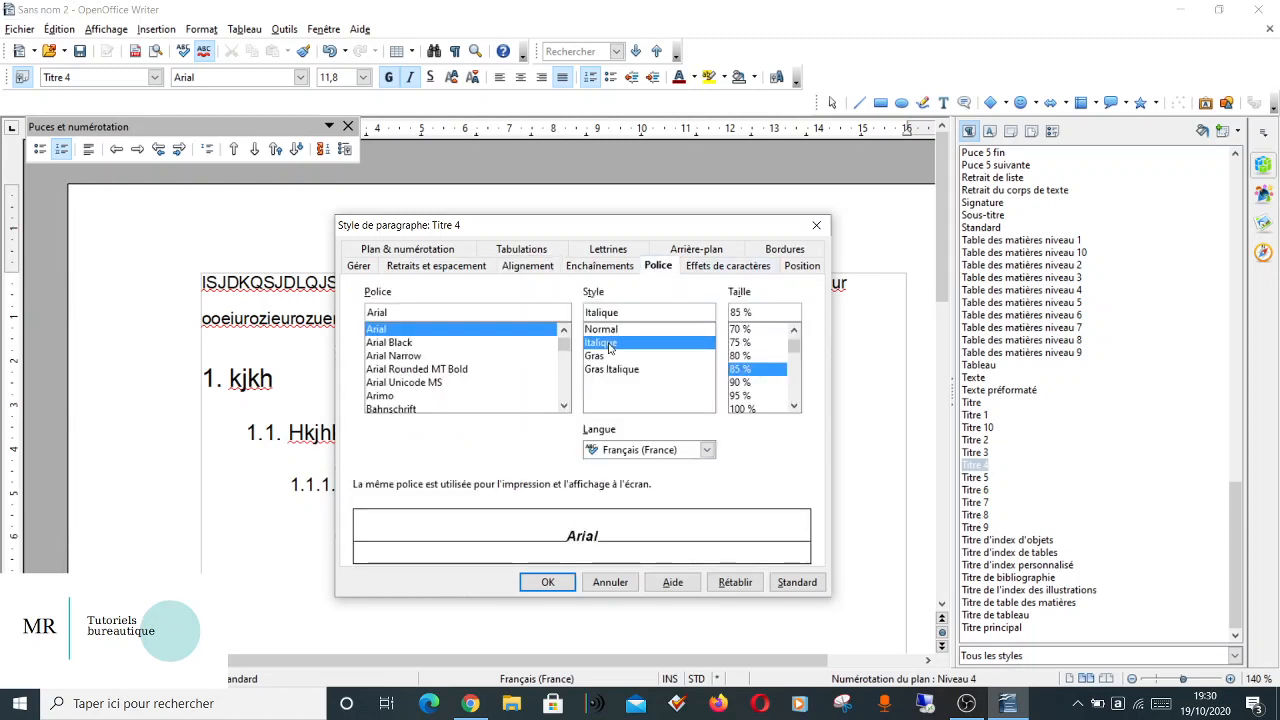
left_click(740, 371)
left_click(795, 405)
left_click(795, 405)
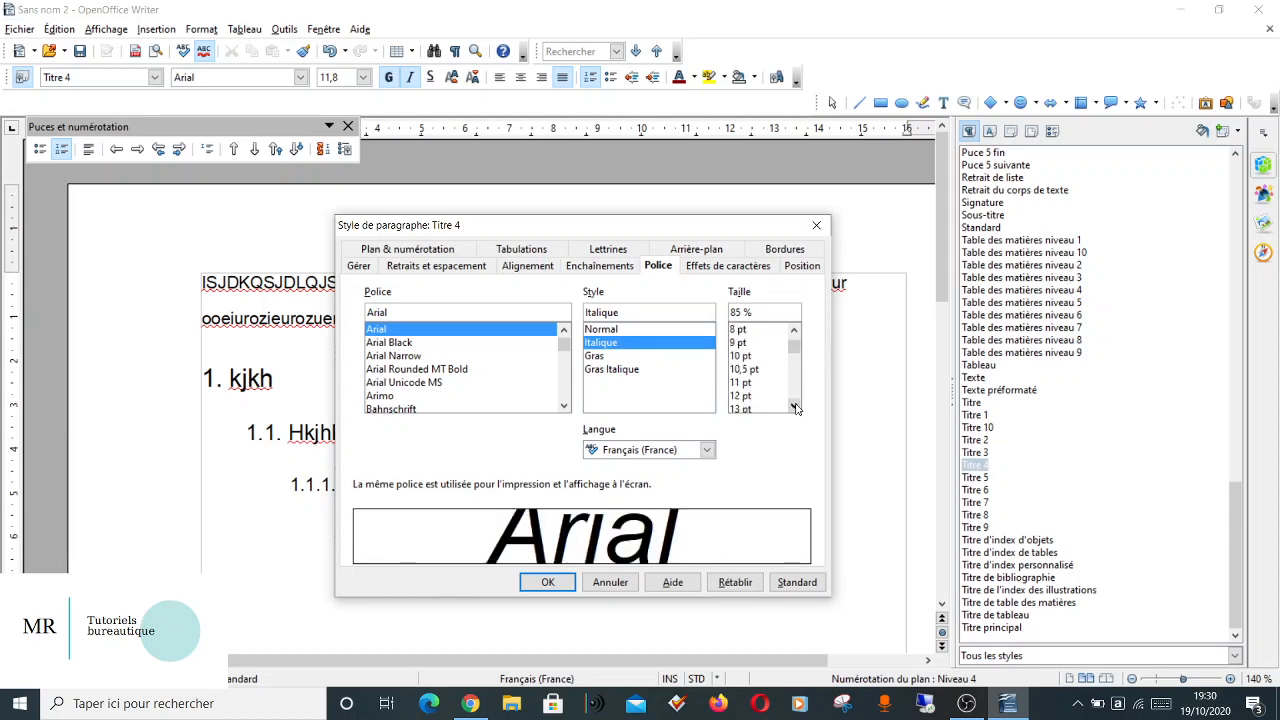
left_click(795, 405)
left_click(741, 370)
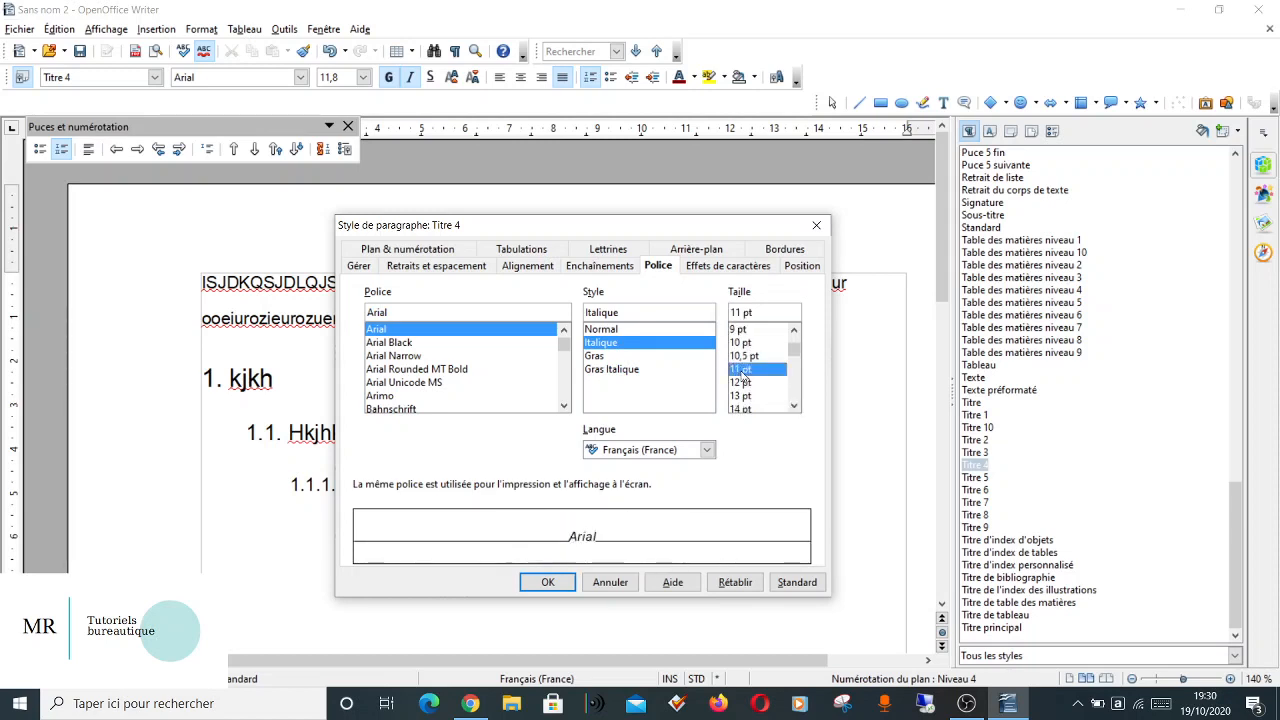
left_click(548, 583)
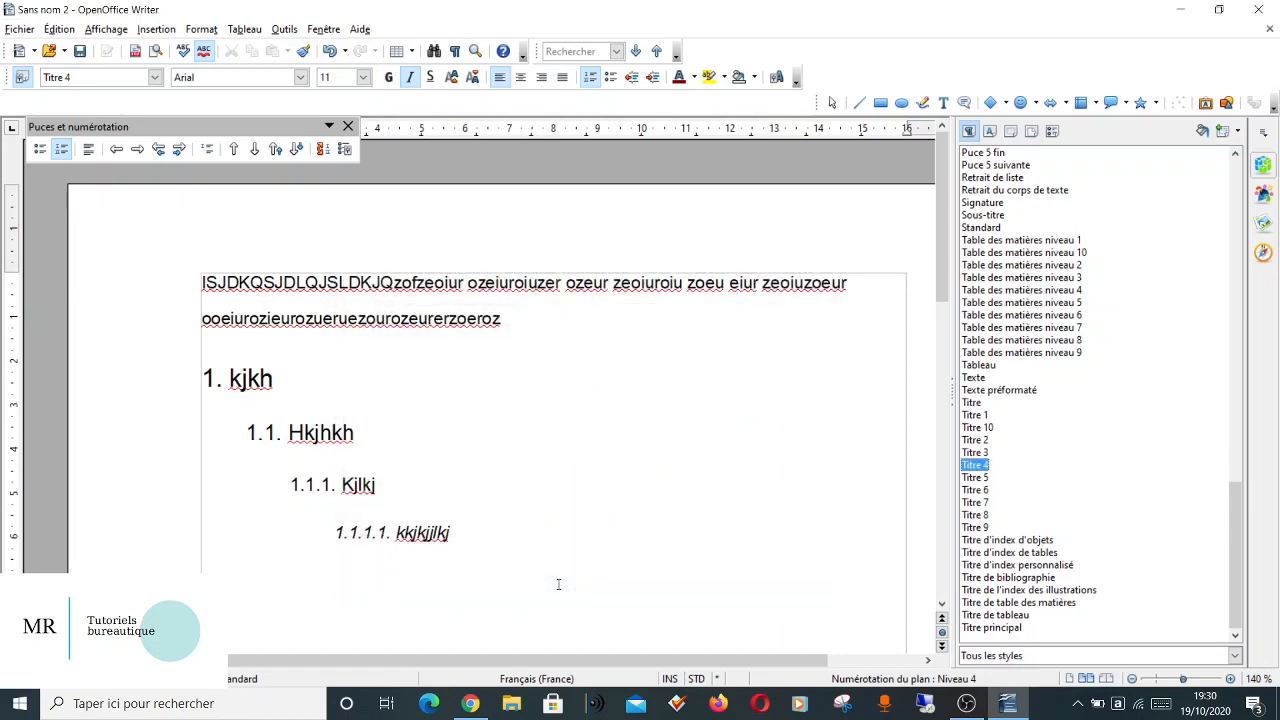
Add a Titre 1 heading "kjhkhk" beneath the Titre 4 heading and start a new paragraph after it.
left_click(502, 536)
key("Return")
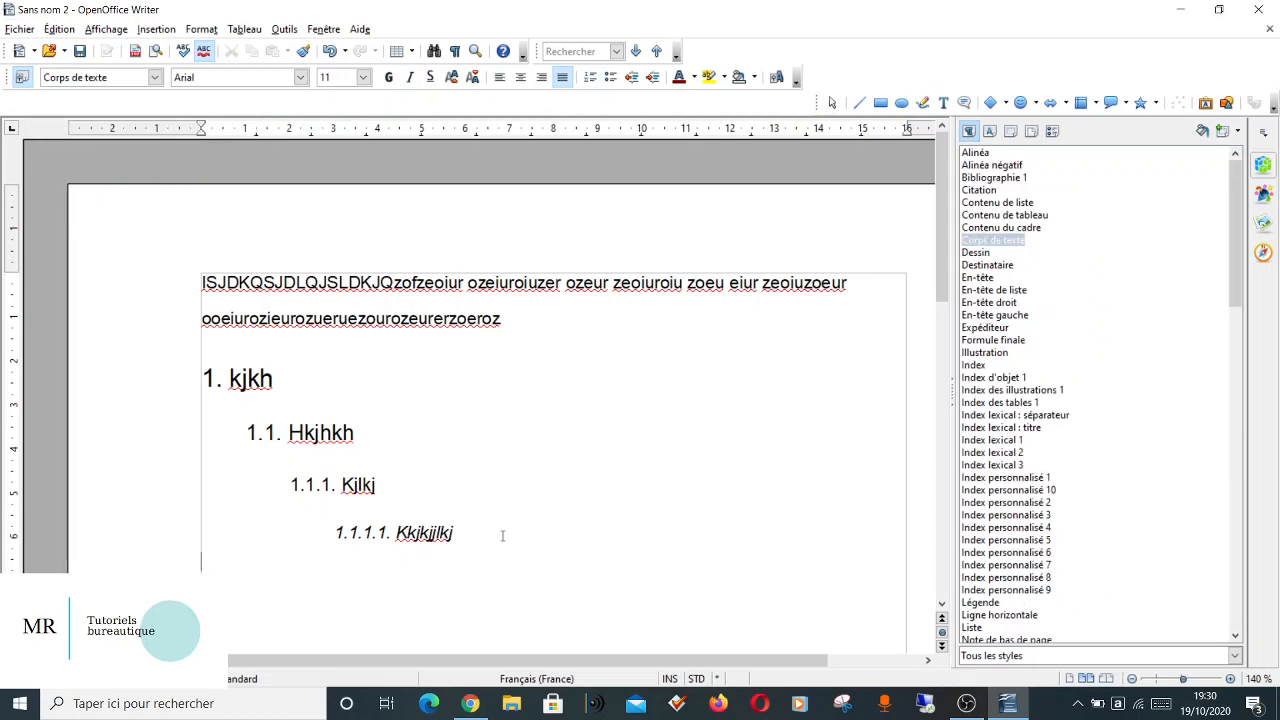
scroll(1104, 537, "down", 20)
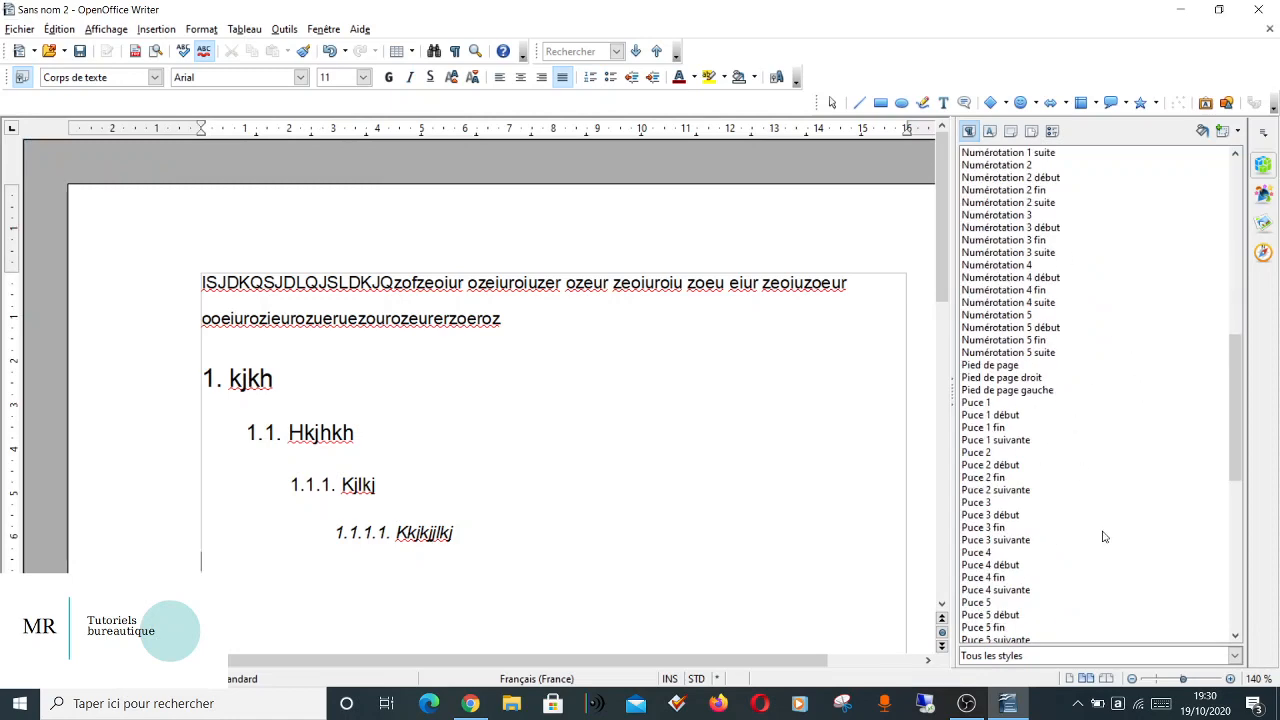
scroll(1104, 537, "down", 7)
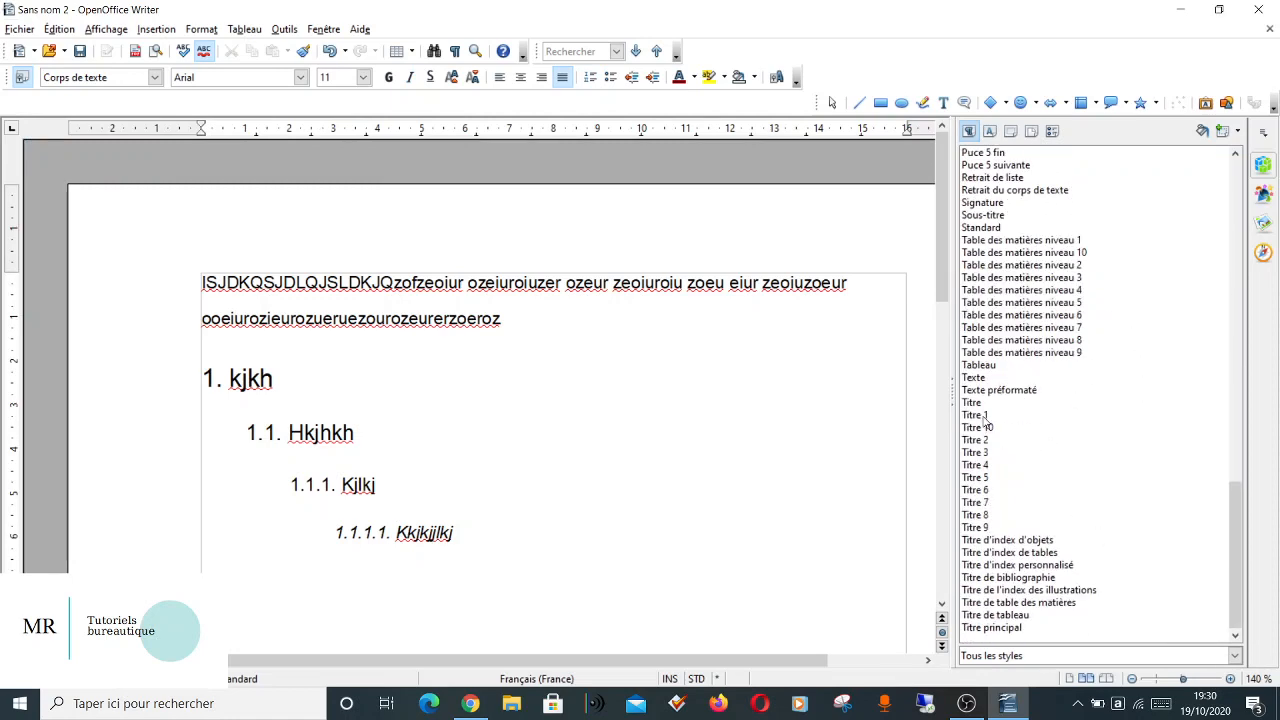
left_click(984, 416)
double_click(984, 416)
type("kjhhhk*")
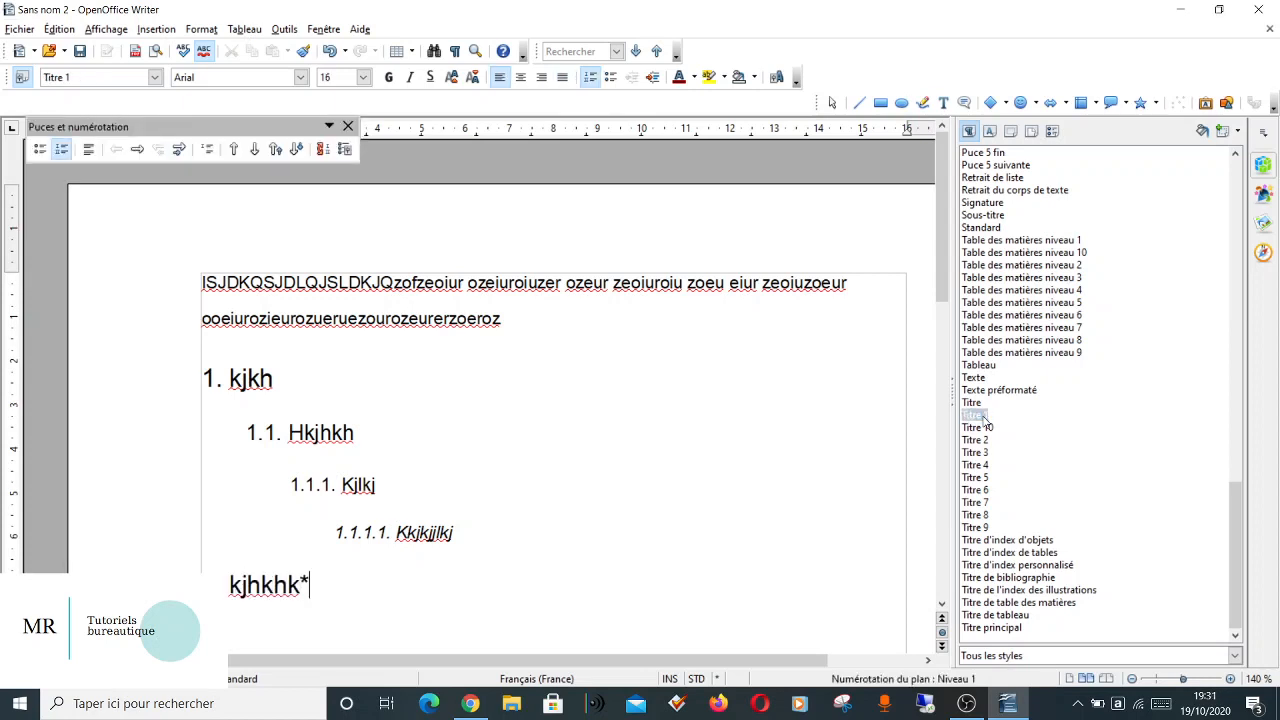
key("BackSpace")
key("Return")
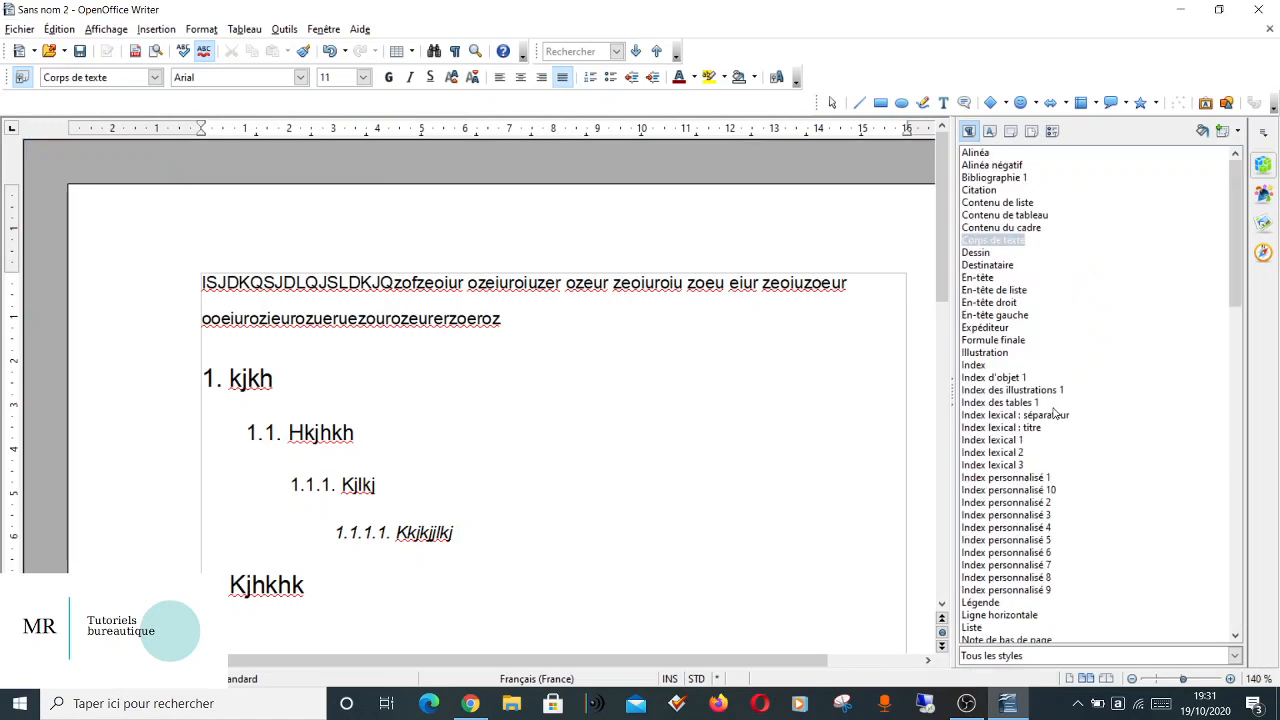
scroll(1024, 590, "down", 20)
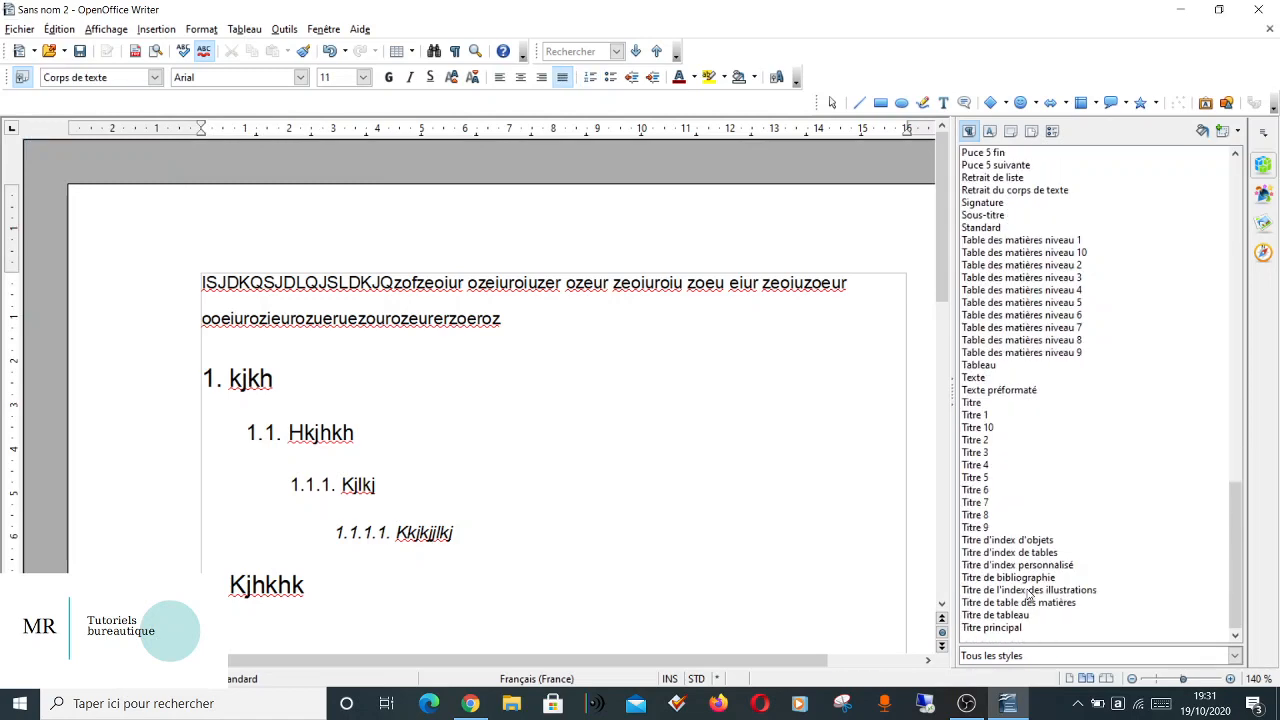
Add two Titre 2 headings, "jhkjhkjhk" and "jlkjlkjl", beneath the second Titre 1 heading.
double_click(976, 441)
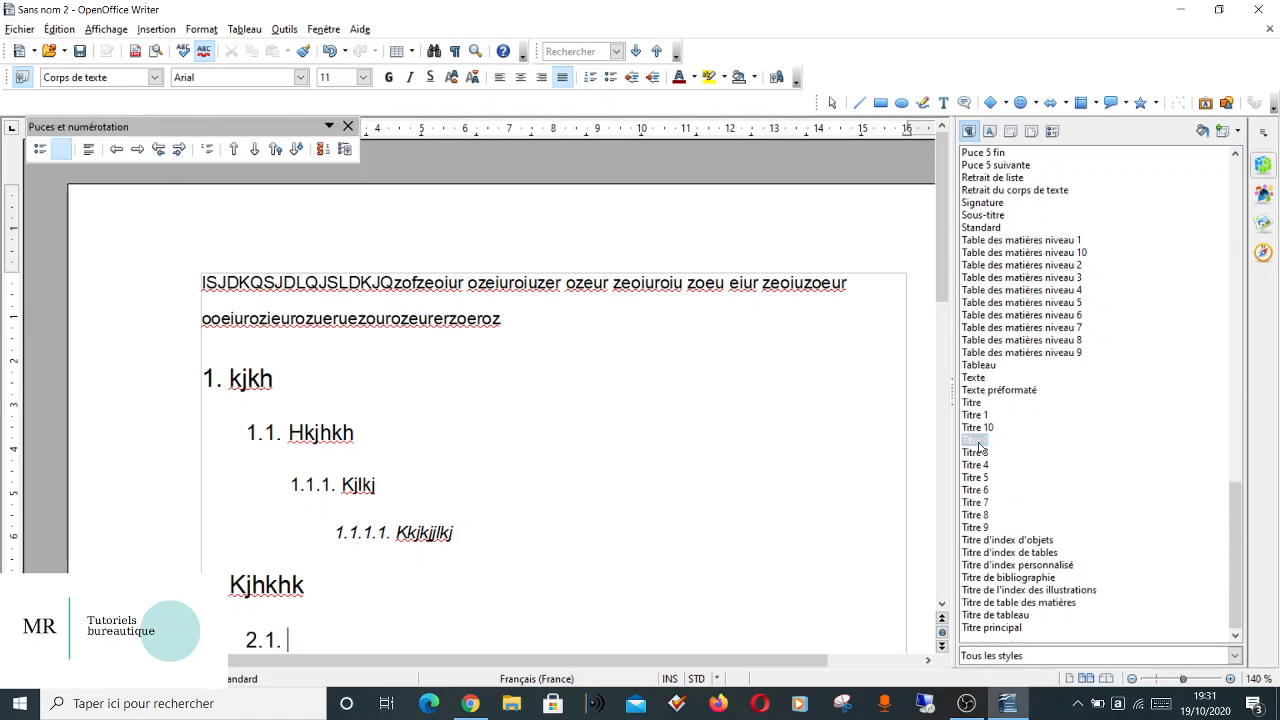
type("jhkjhkjhk")
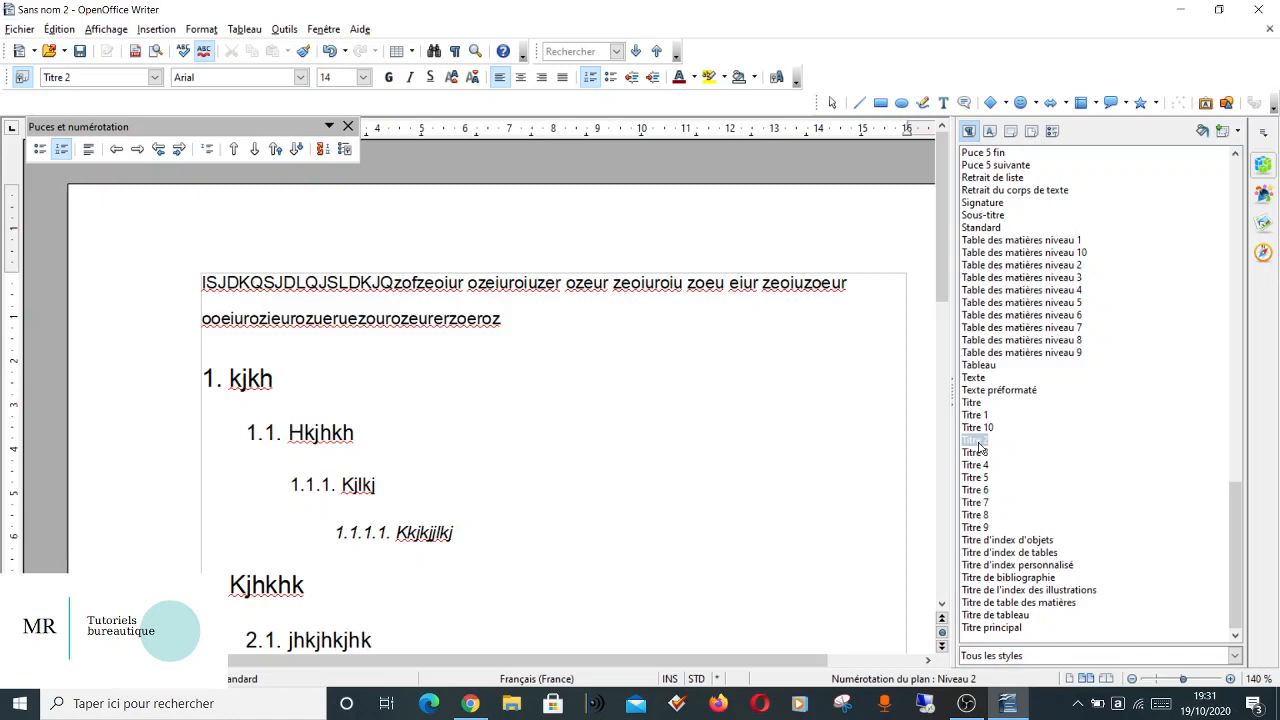
key("Return")
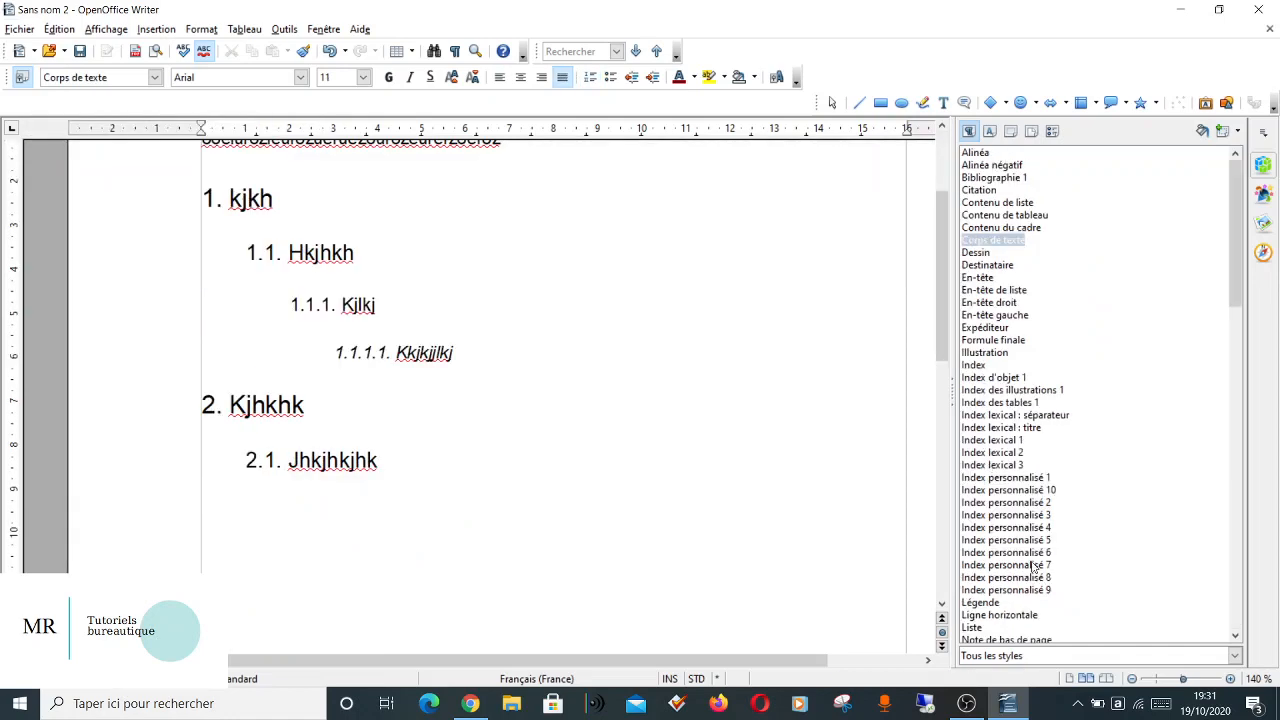
scroll(1033, 566, "down", 10)
scroll(1033, 566, "down", 10)
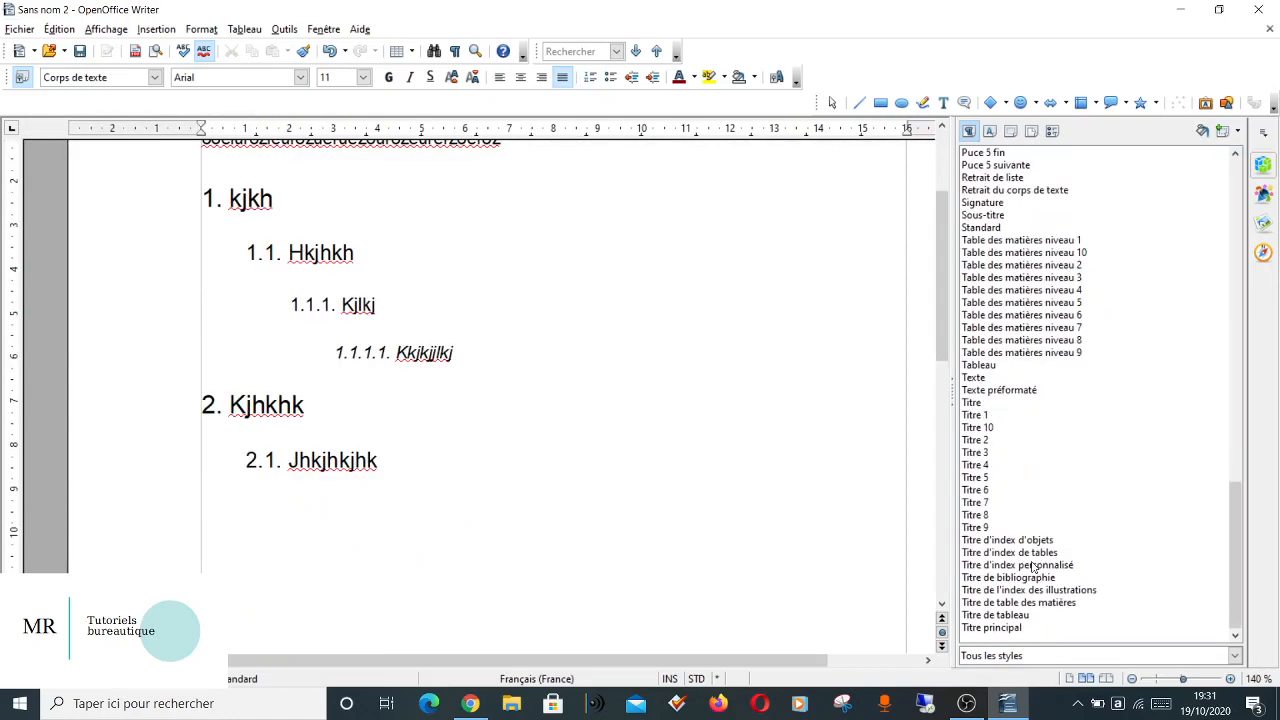
double_click(976, 441)
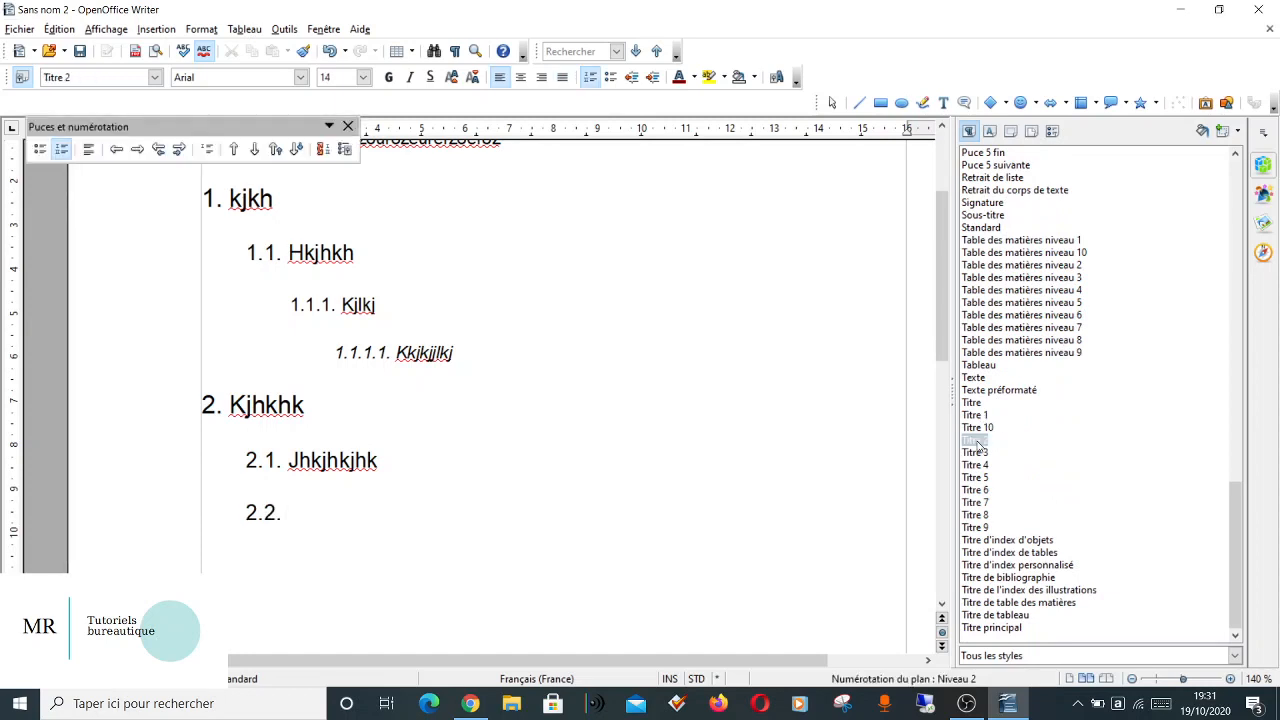
type("jlkjlkjl")
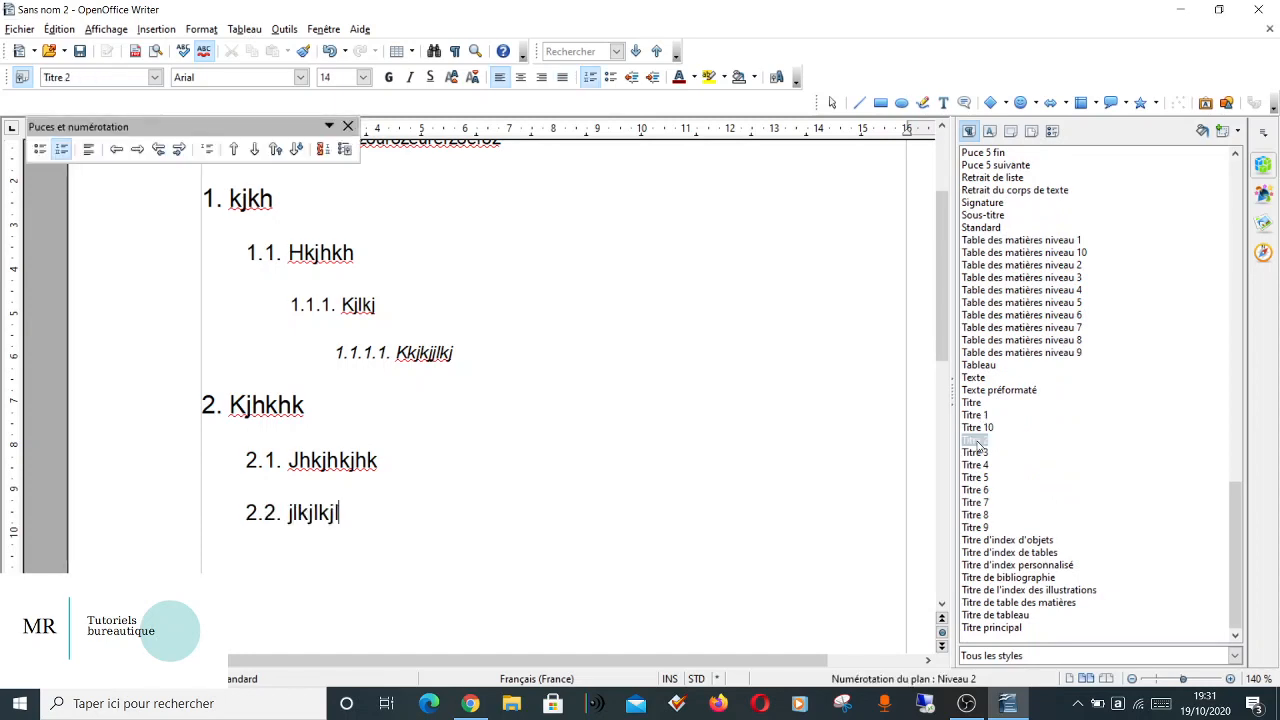
Insert a paragraph "kjhkjhkjhk" in the Titre style between the opening body text and the first Titre 1 heading.
scroll(609, 328, "up", 3)
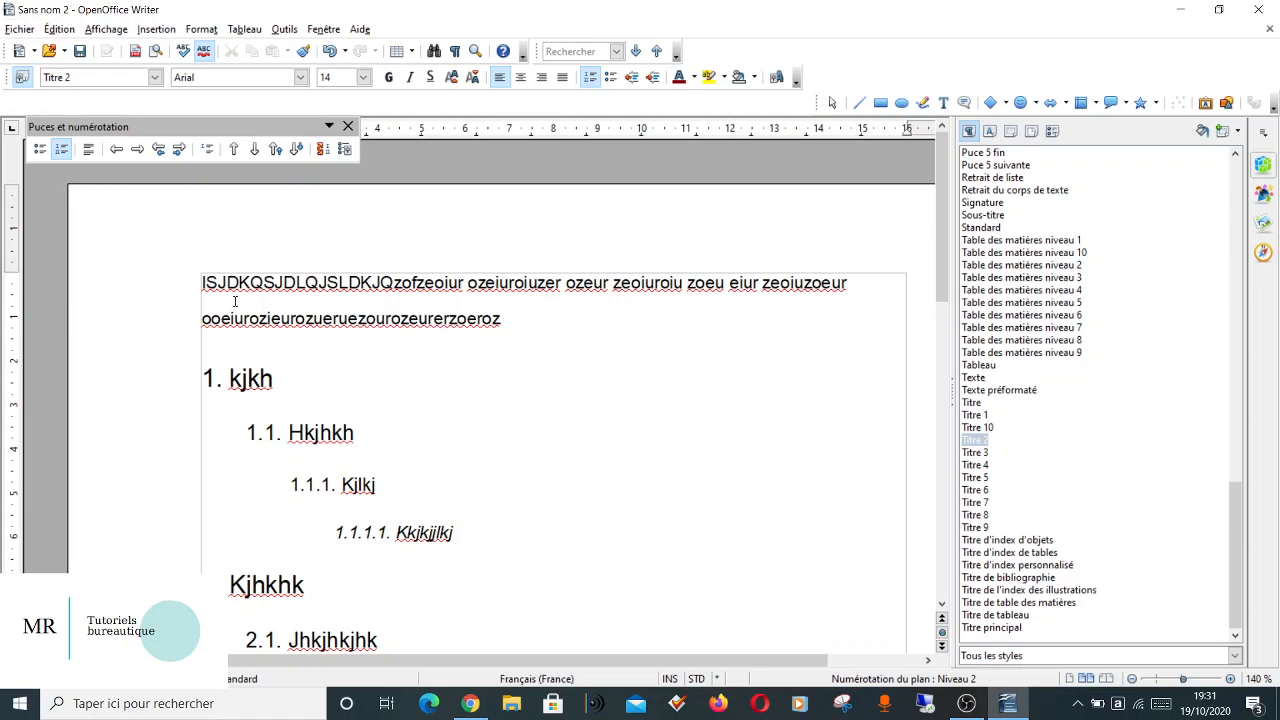
scroll(575, 482, "down", 10)
scroll(575, 482, "up", 6)
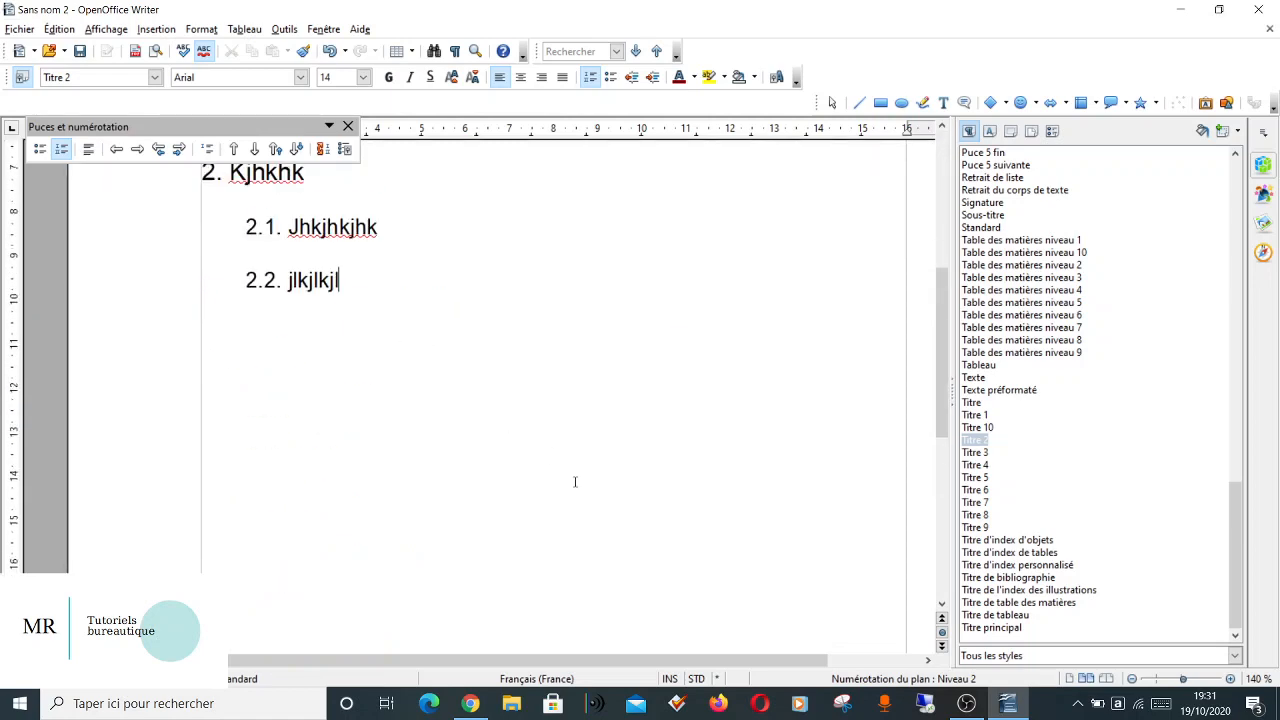
scroll(575, 482, "up", 4)
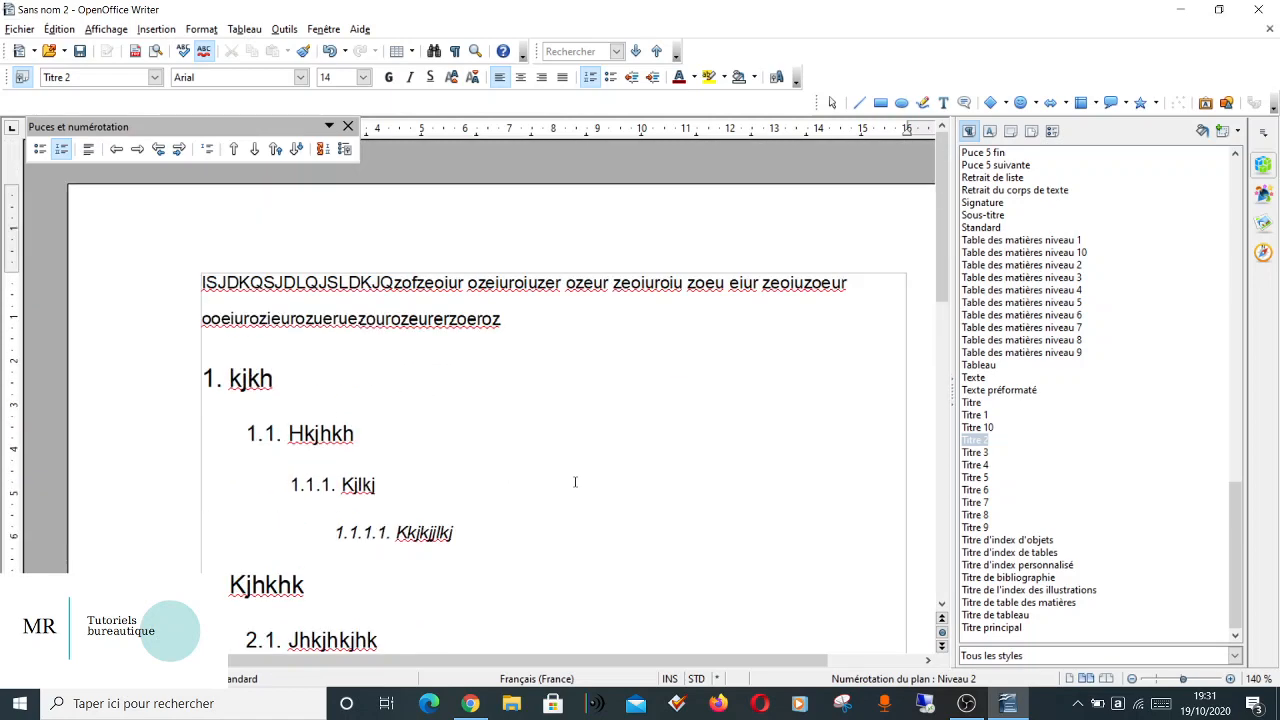
left_click(241, 346)
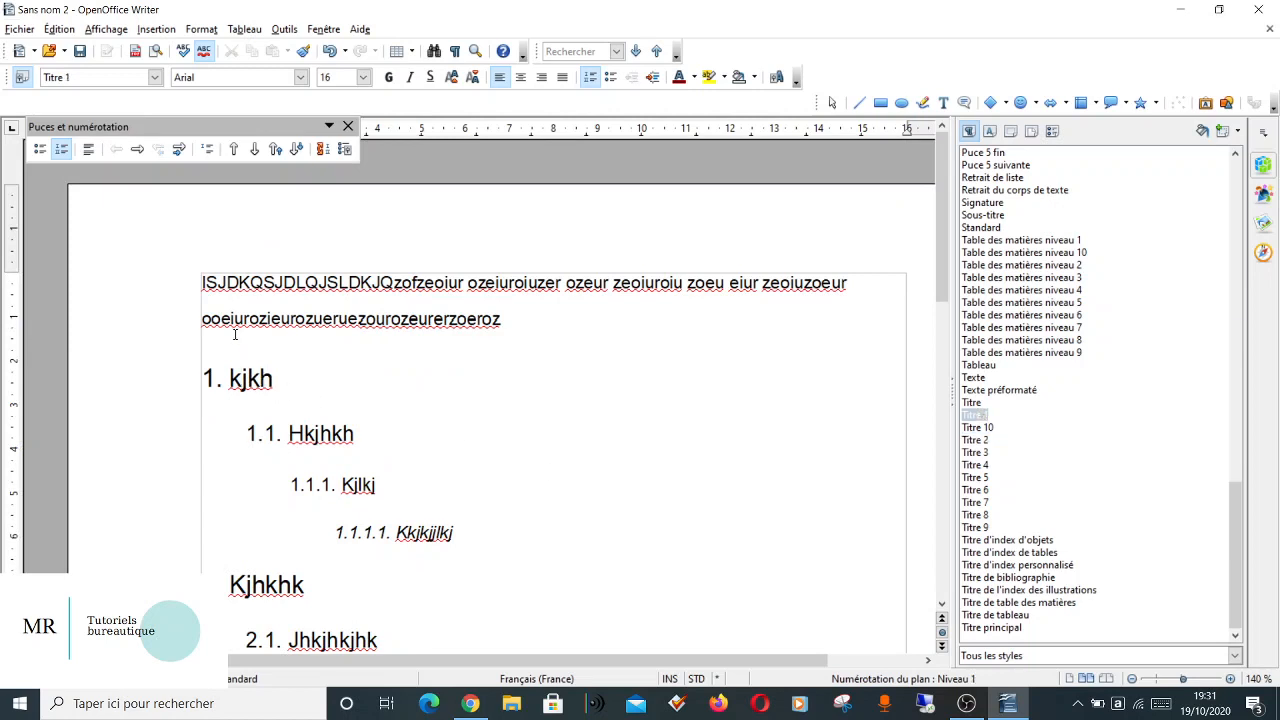
left_click(535, 311)
key("Return")
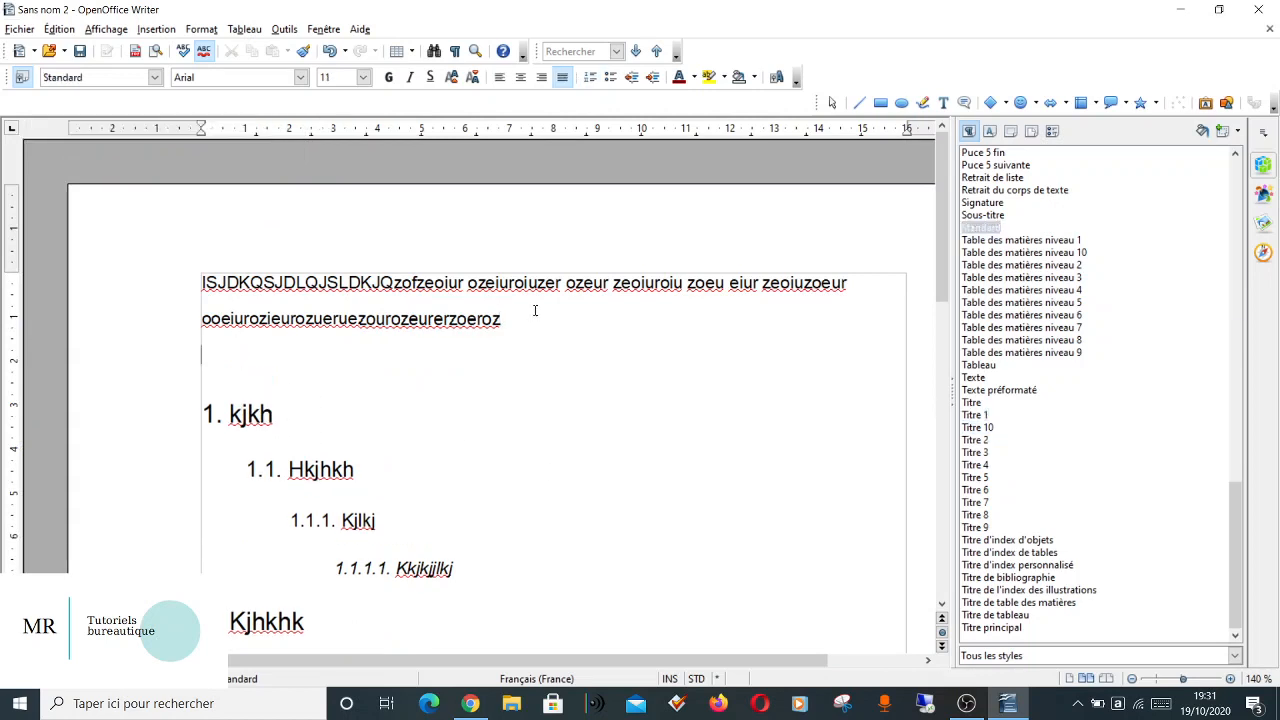
double_click(972, 403)
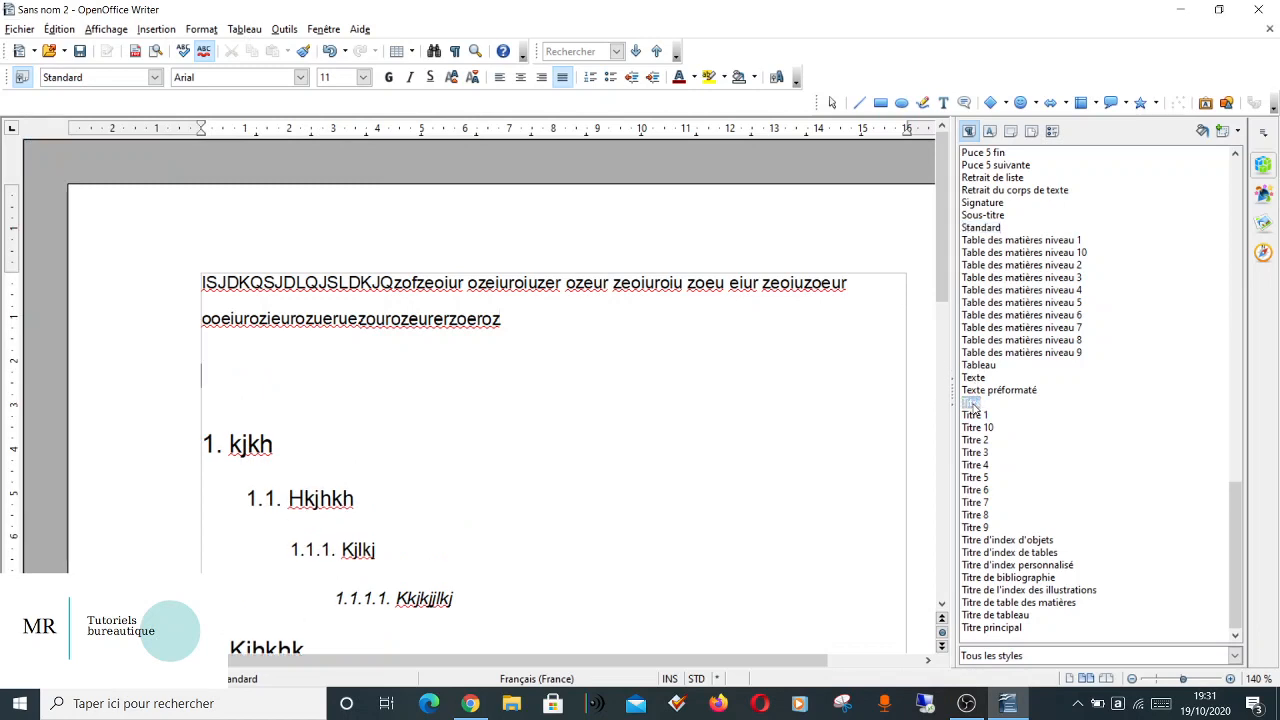
type("kjhkjhkjhk")
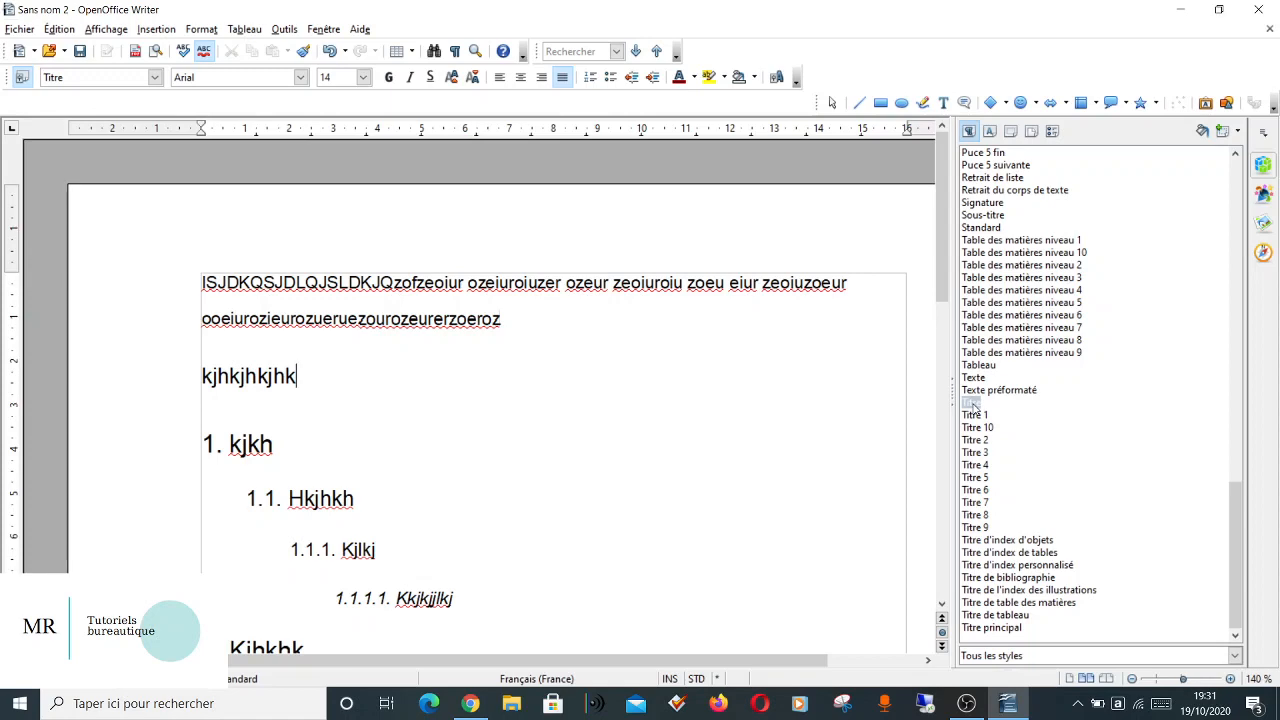
Modify the Titre paragraph style with a font size of 22 pt.
right_click(972, 404)
left_click(993, 432)
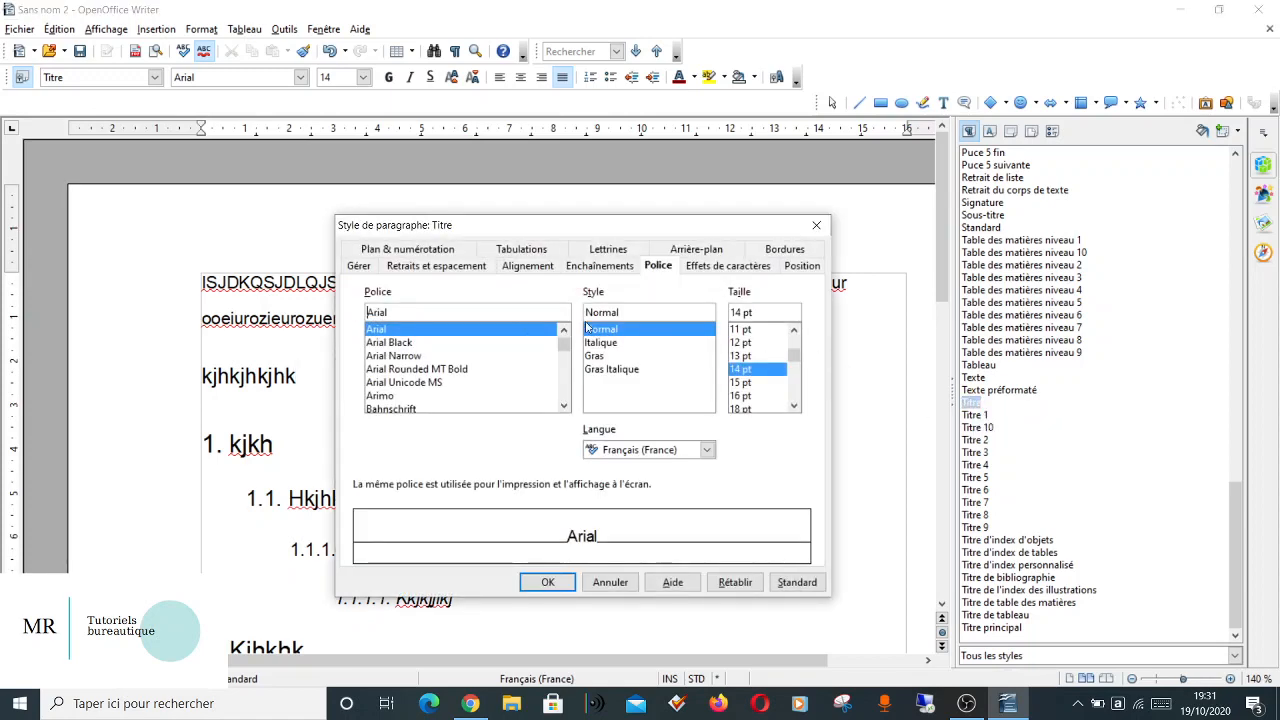
left_click(795, 407)
left_click(795, 407)
left_click(795, 407)
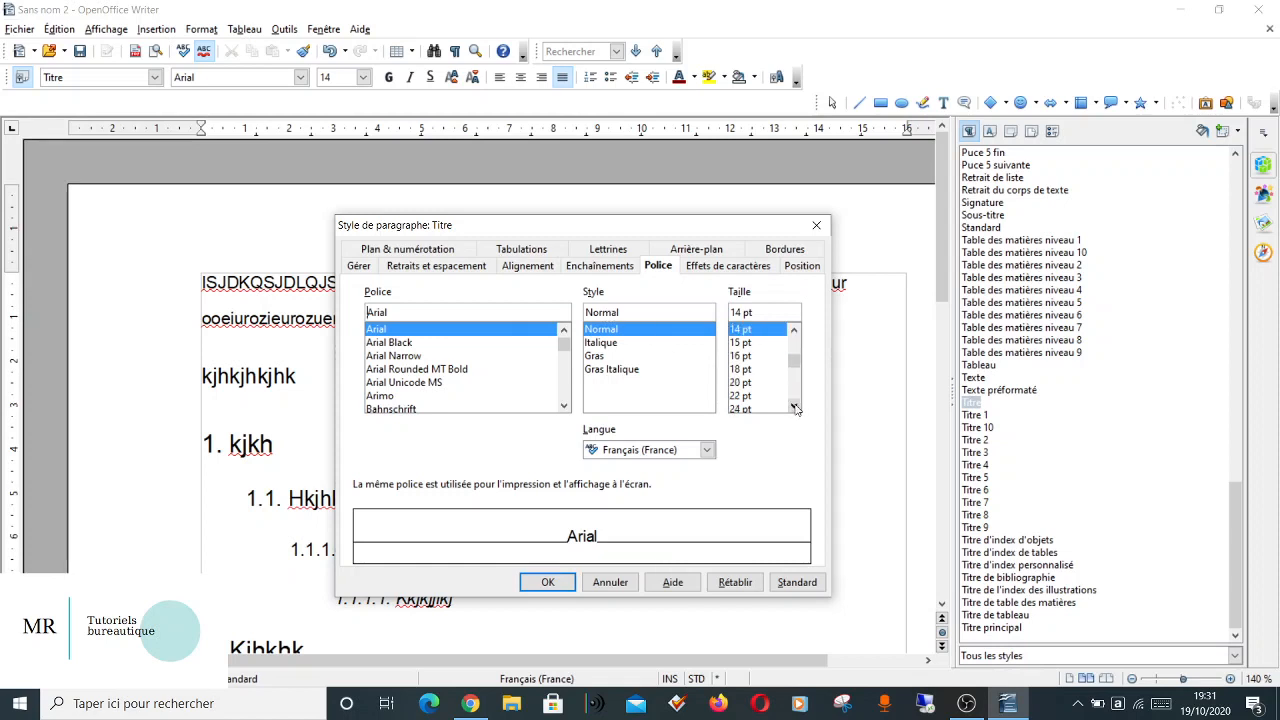
left_click(753, 396)
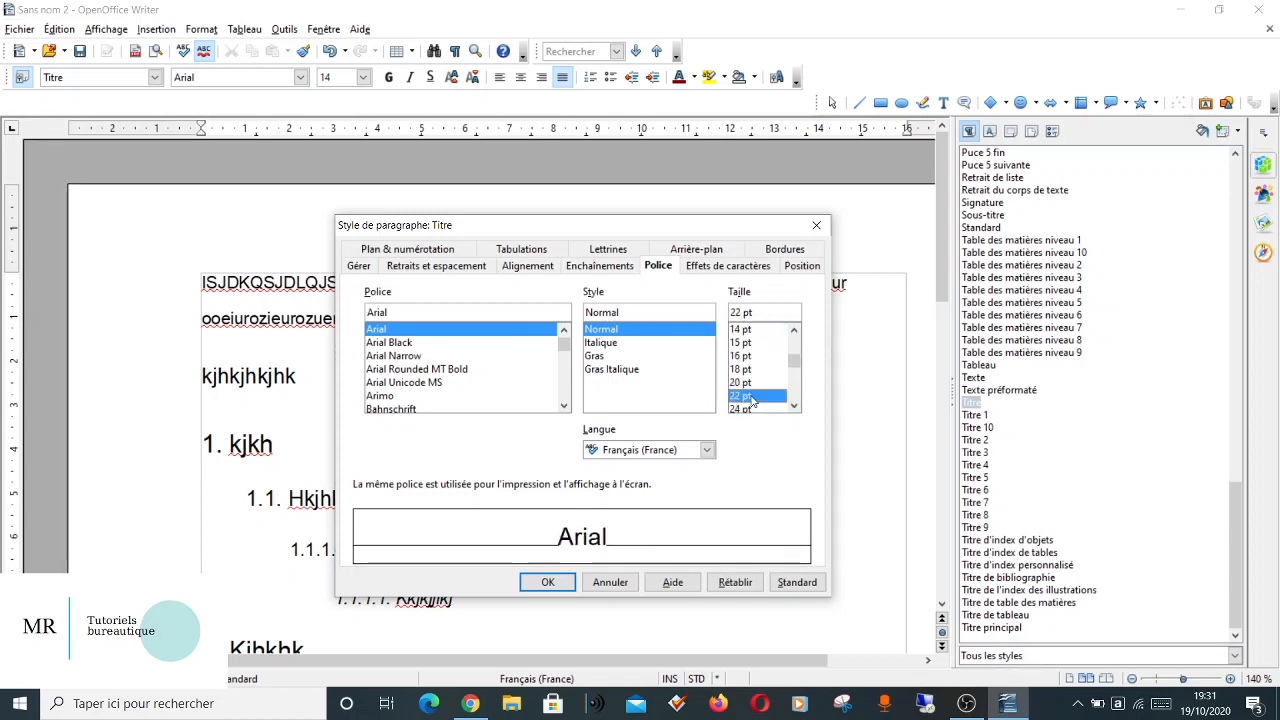
Set the Titre style's alignment to Gauche and its line spacing to Simple.
left_click(535, 266)
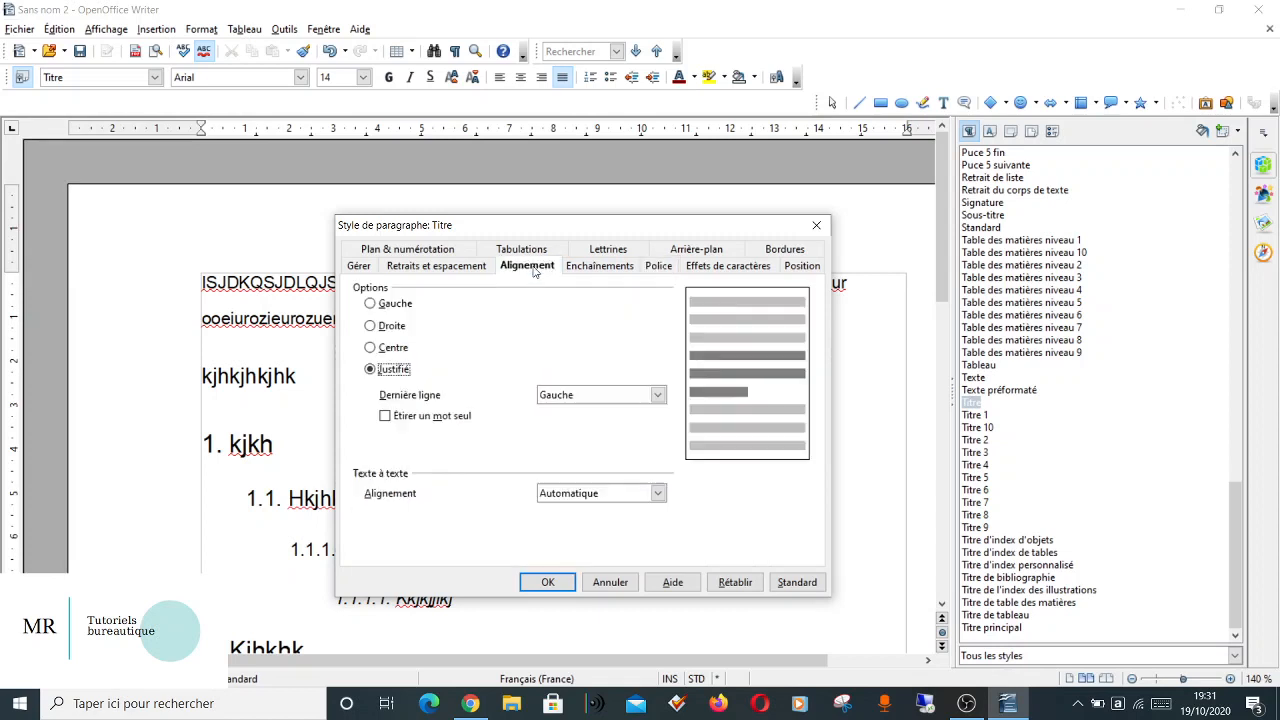
left_click(390, 310)
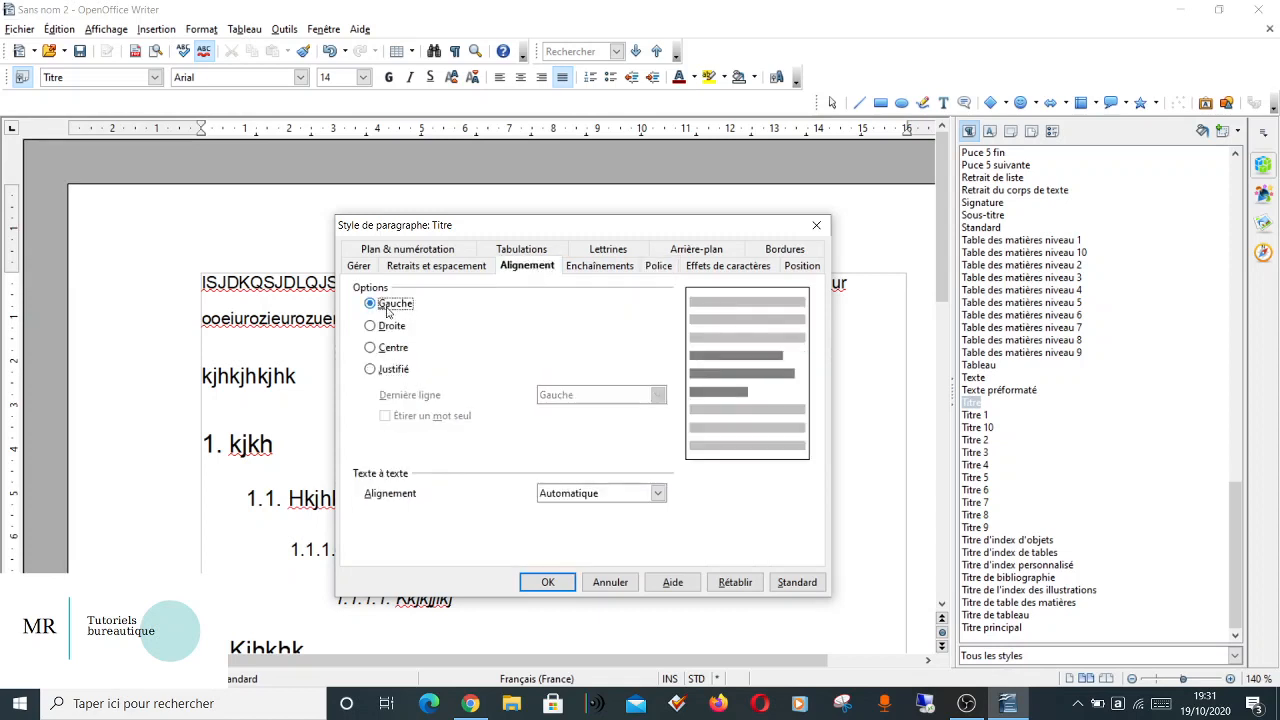
left_click(432, 268)
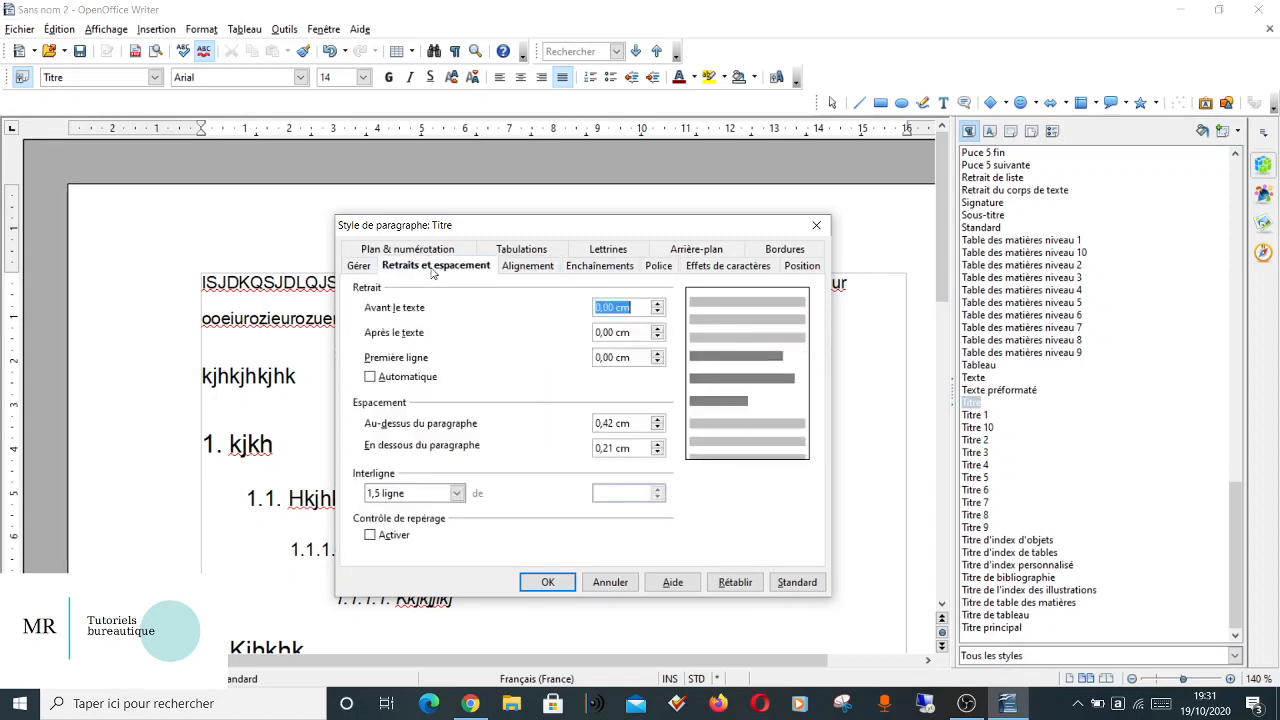
left_click(427, 493)
left_click(400, 509)
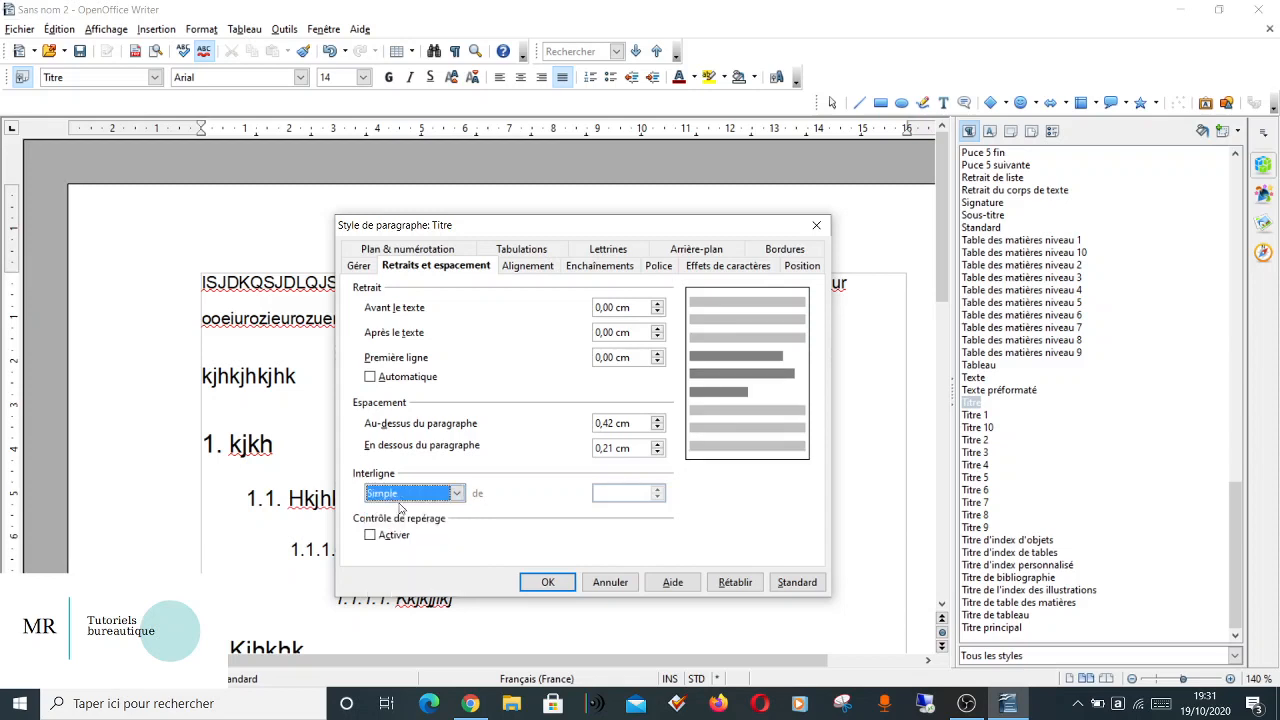
Add a bottom border line to the Titre style and apply the style changes.
left_click(760, 251)
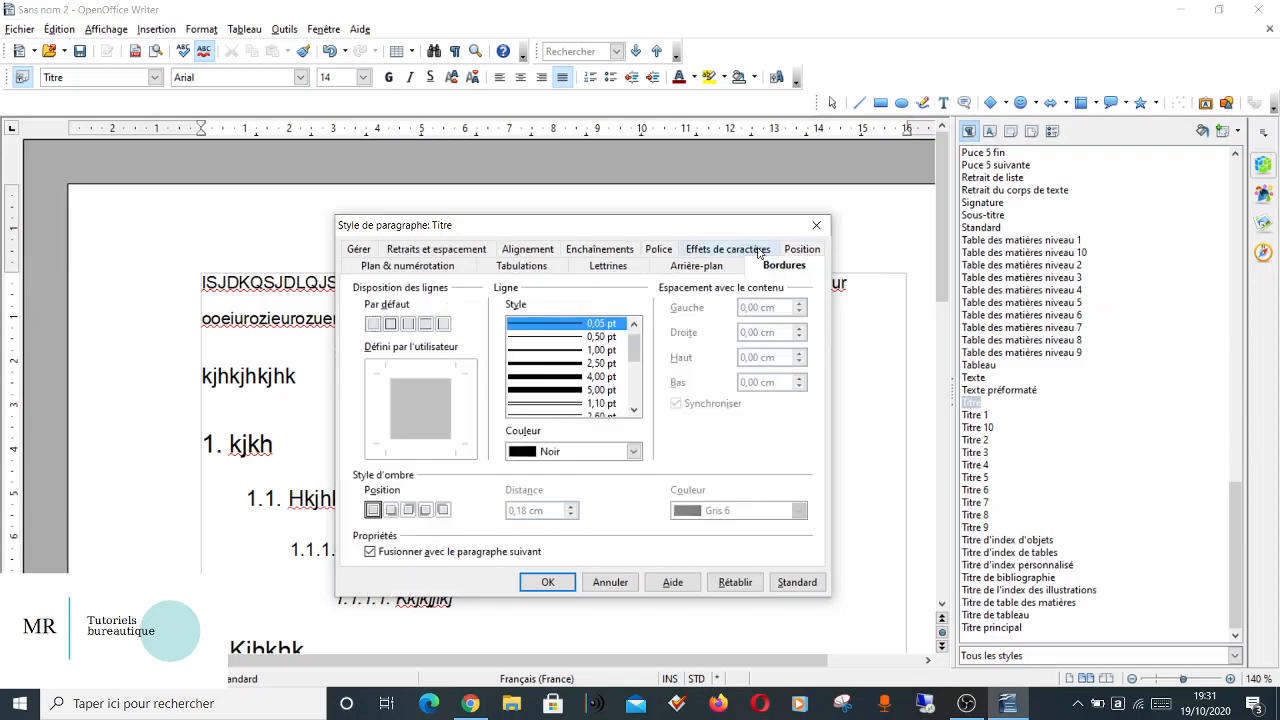
left_click(429, 444)
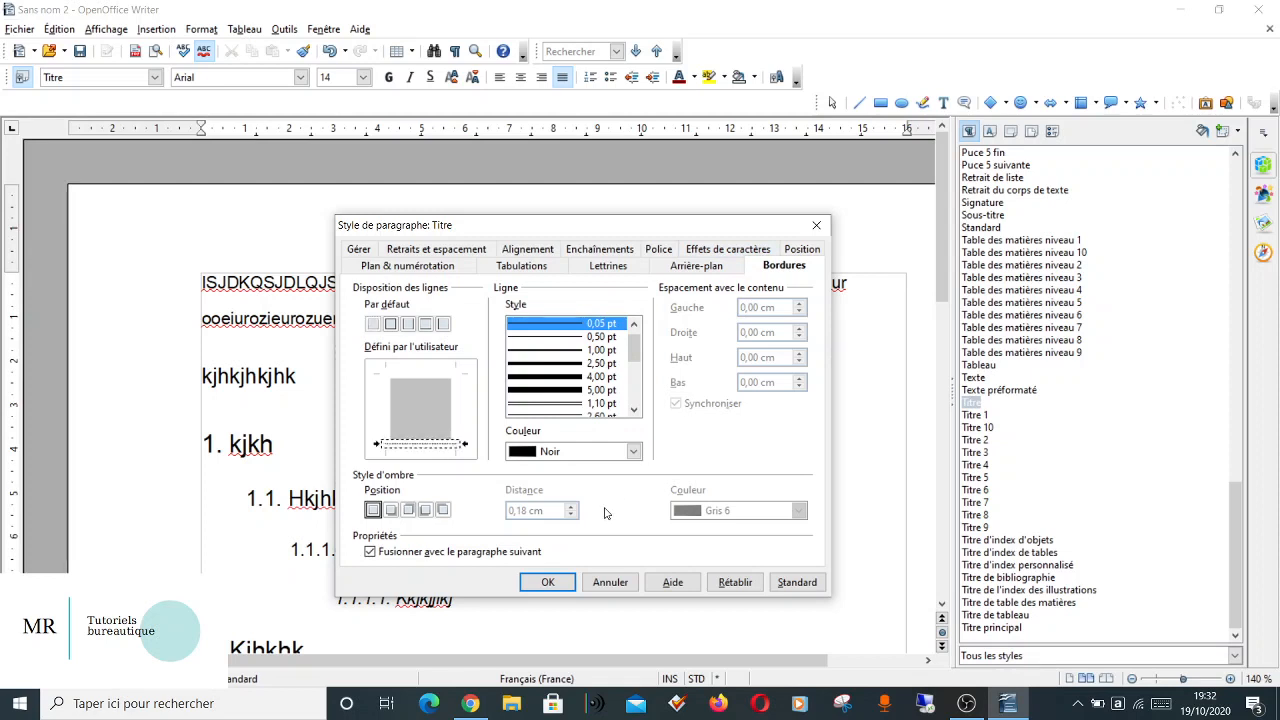
left_click(358, 249)
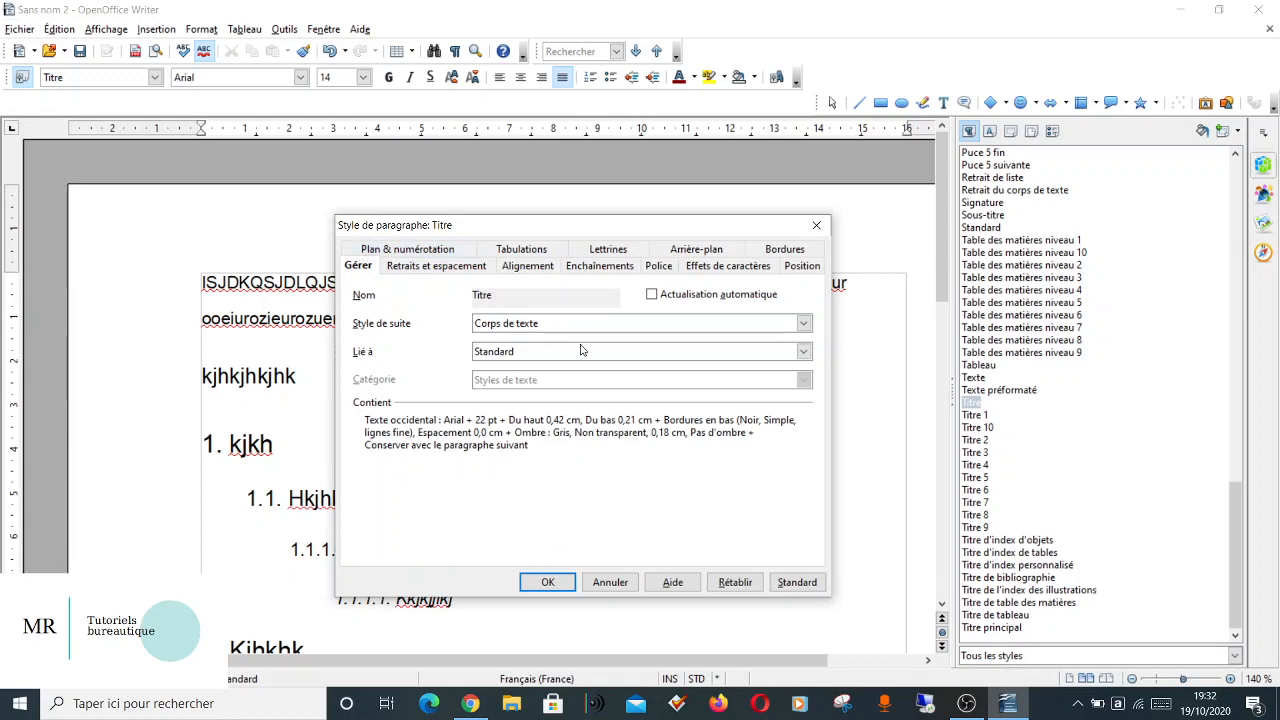
left_click(548, 583)
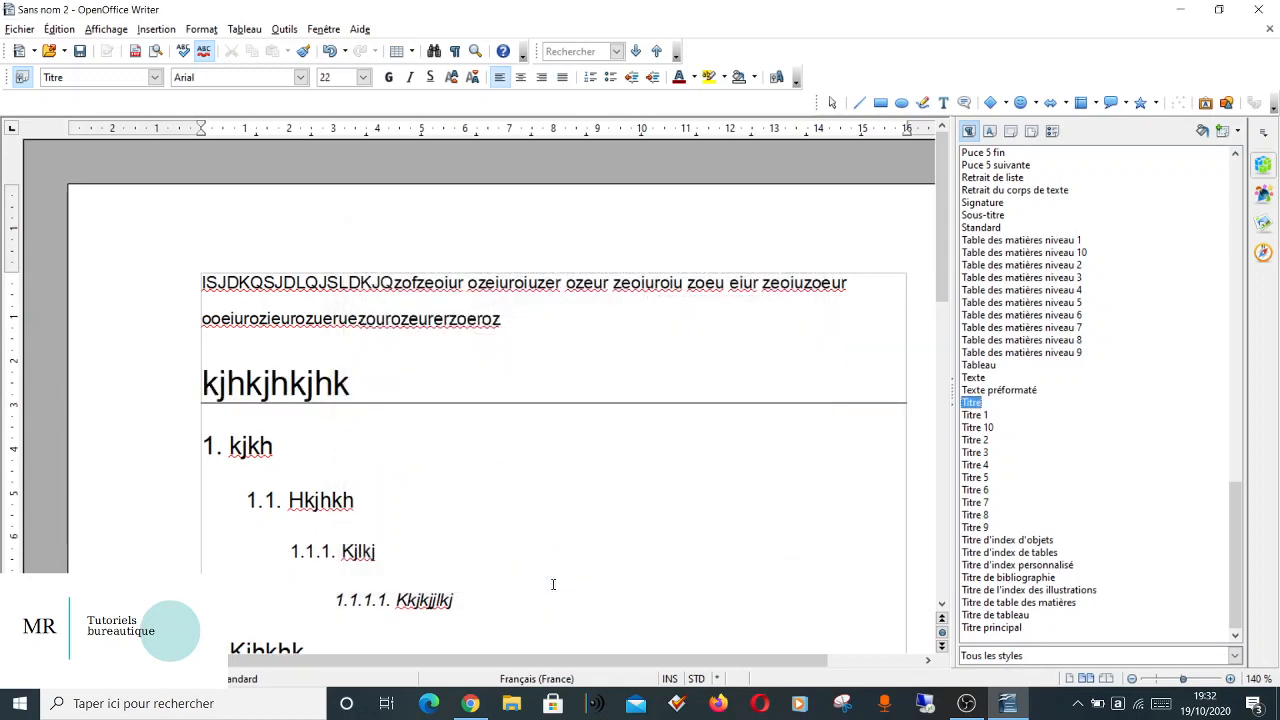
Enter "CONCLUSION" in capitals in the empty paragraph beneath the last Titre 2 heading.
scroll(477, 549, "down", 10)
scroll(479, 548, "up", 4)
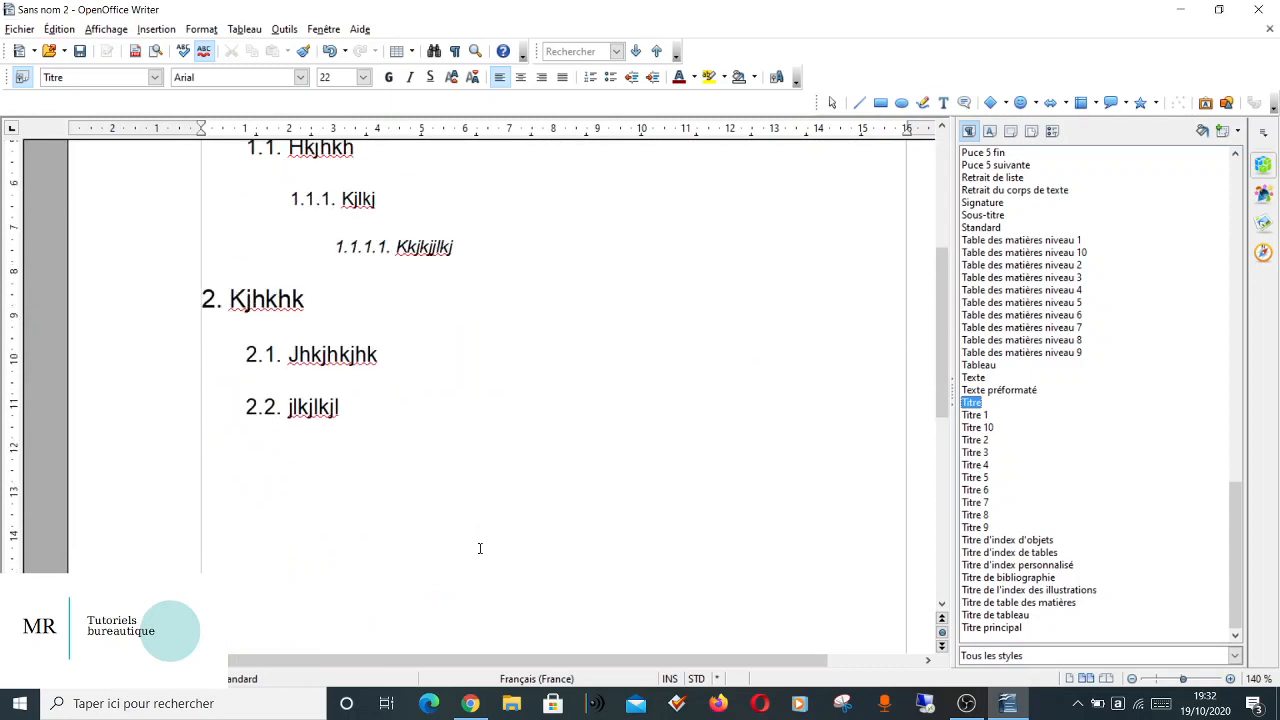
scroll(479, 548, "up", 1)
left_click(419, 494)
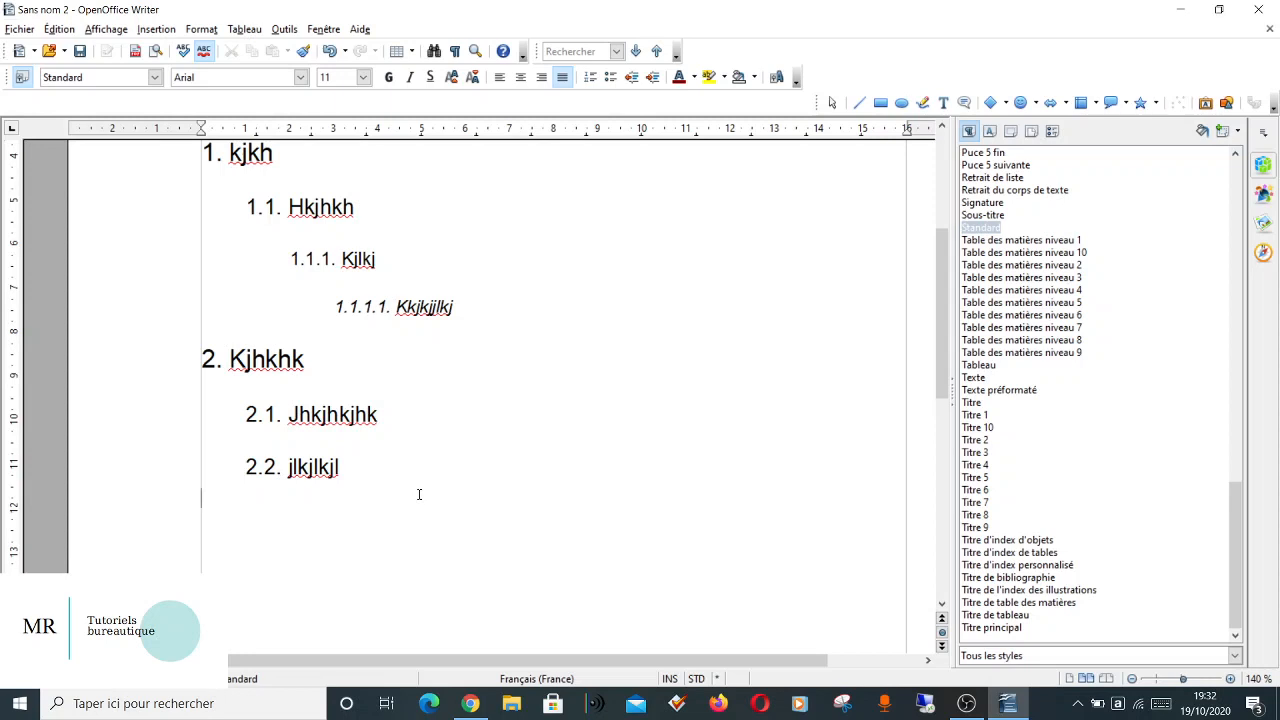
key("Caps_Lock")
type("CONCLUSION")
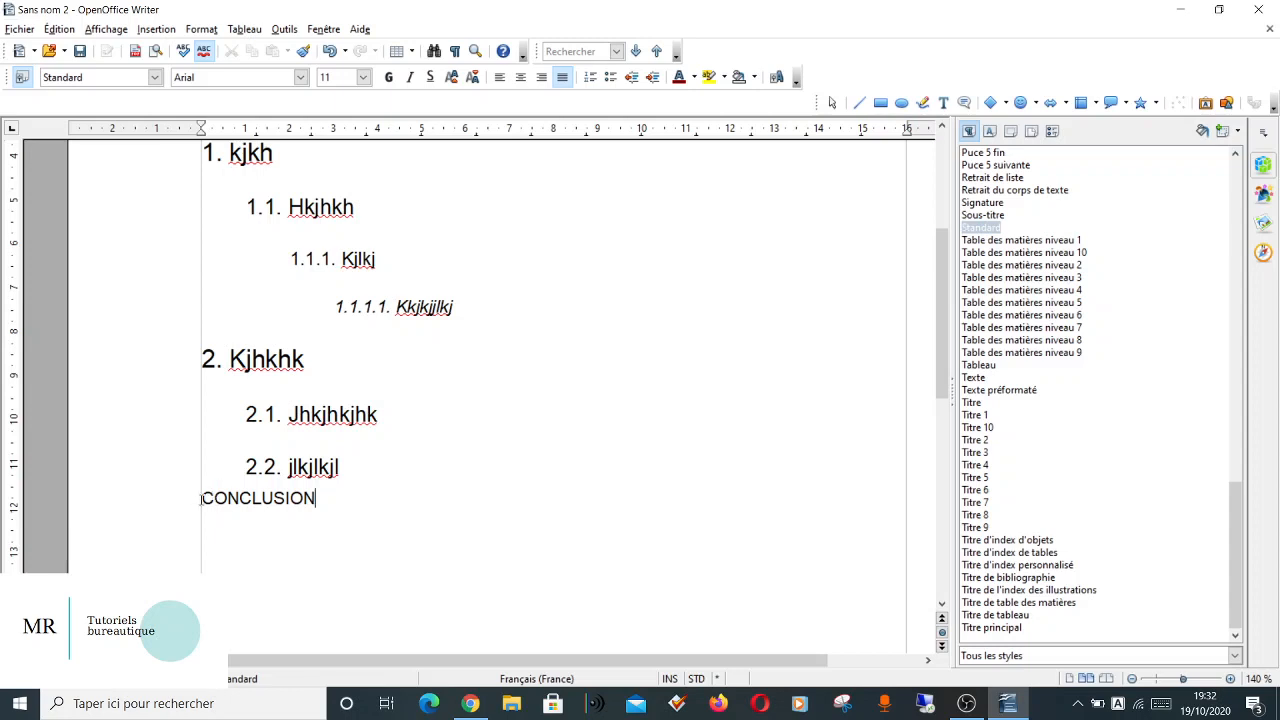
Create a new paragraph style named INTRO from the selected "CONCLUSION" text.
left_click_drag(202, 498, 316, 497)
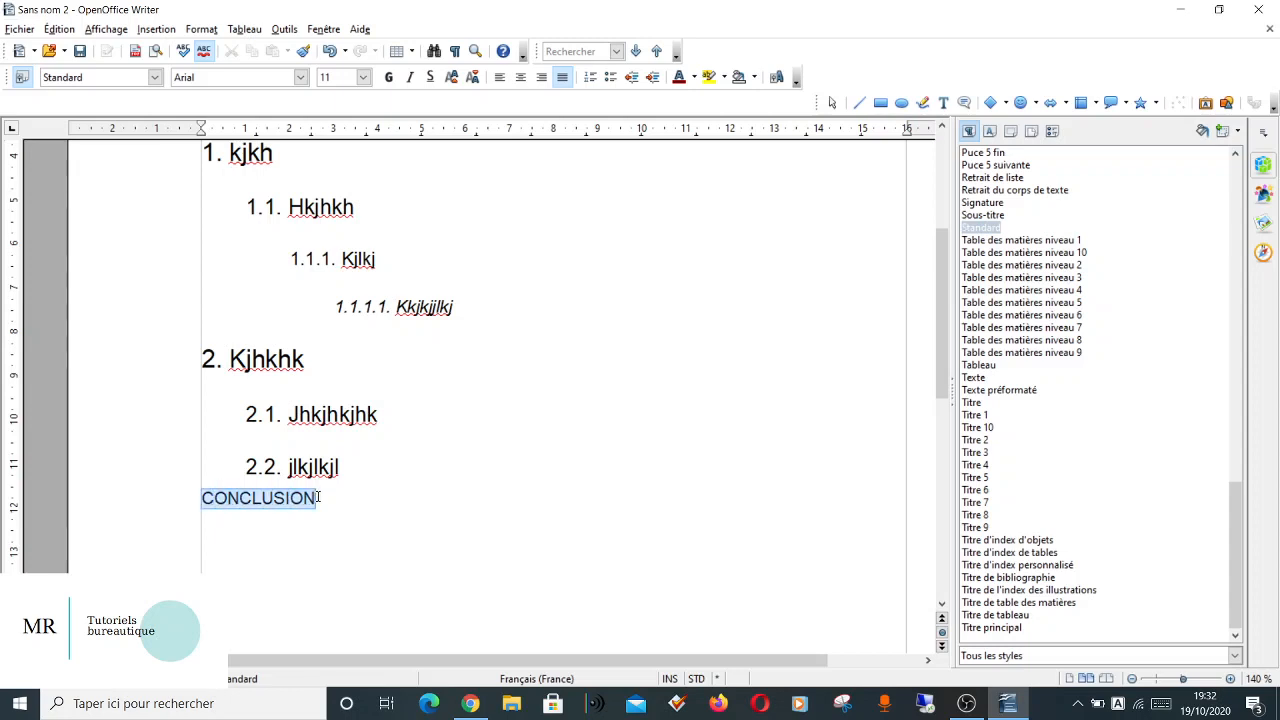
left_click(1221, 131)
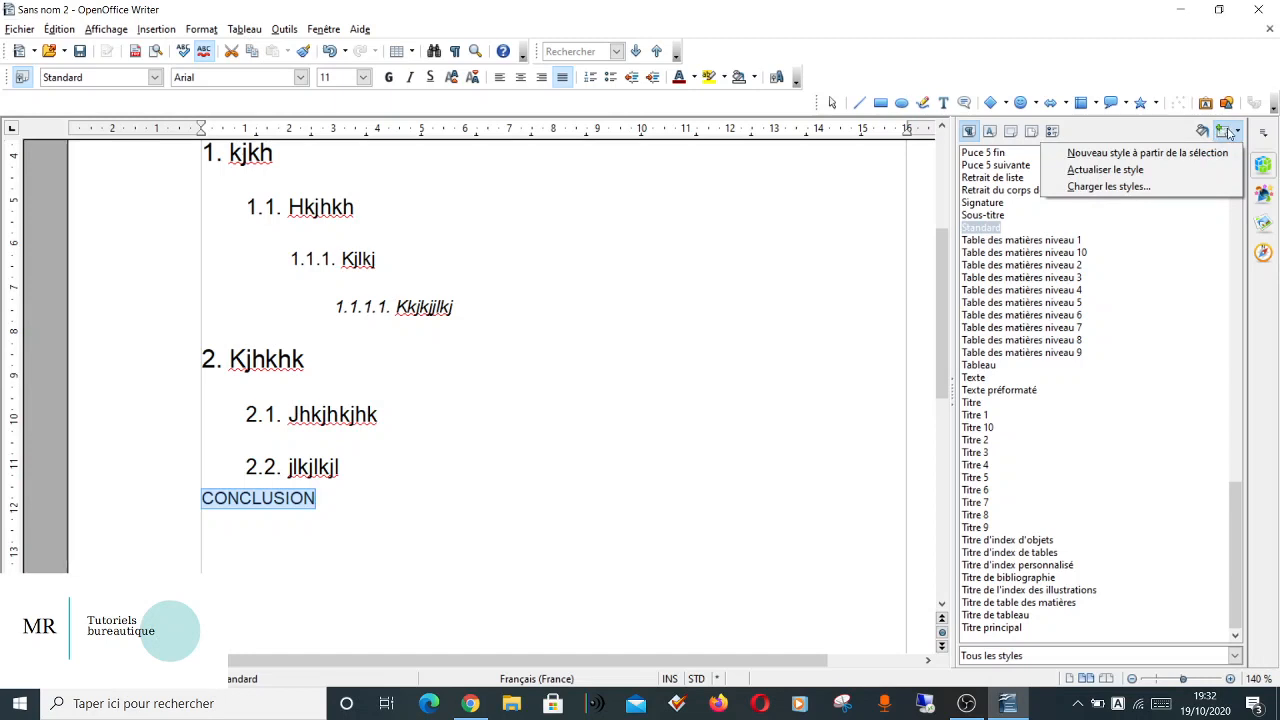
left_click(1185, 155)
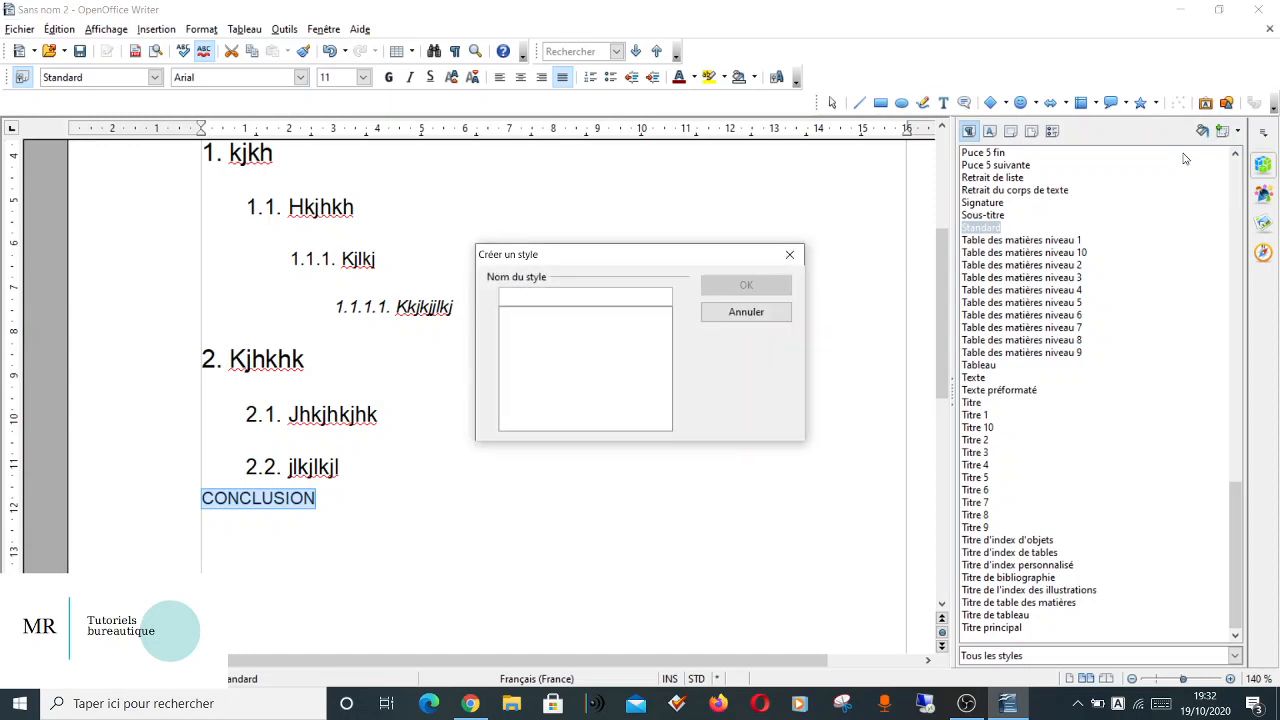
type("INTRO")
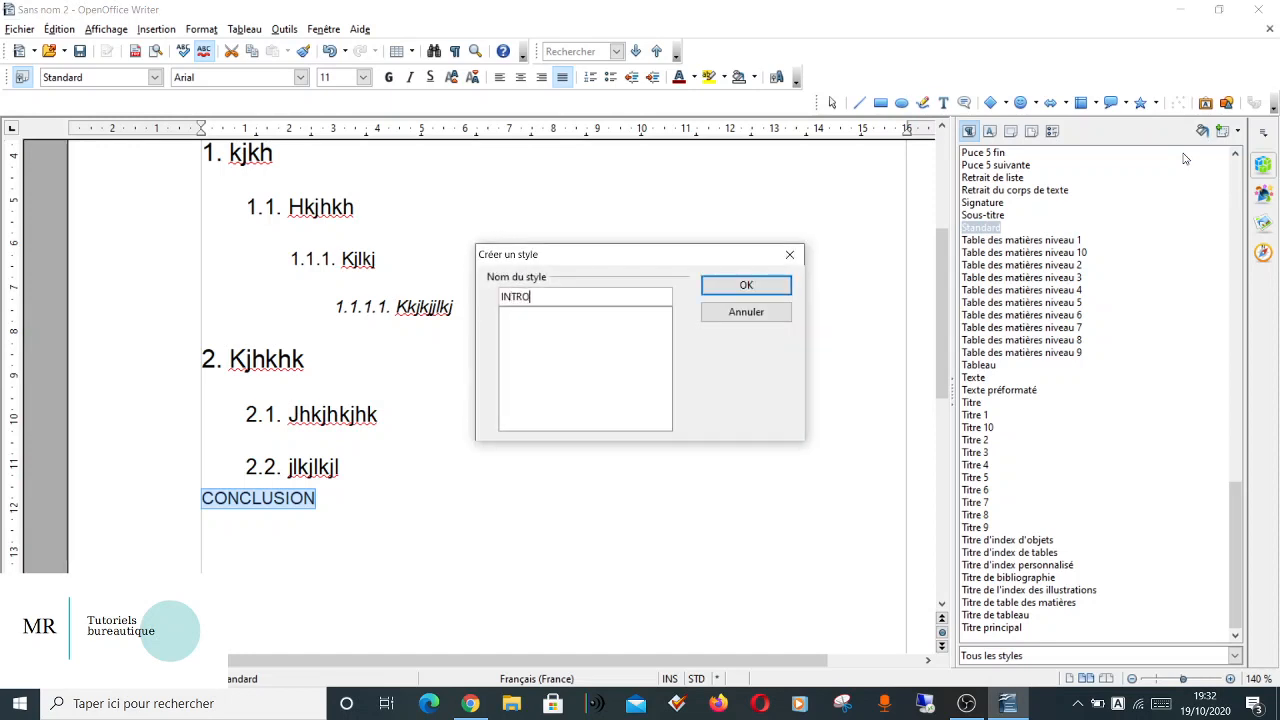
type("CONCLU")
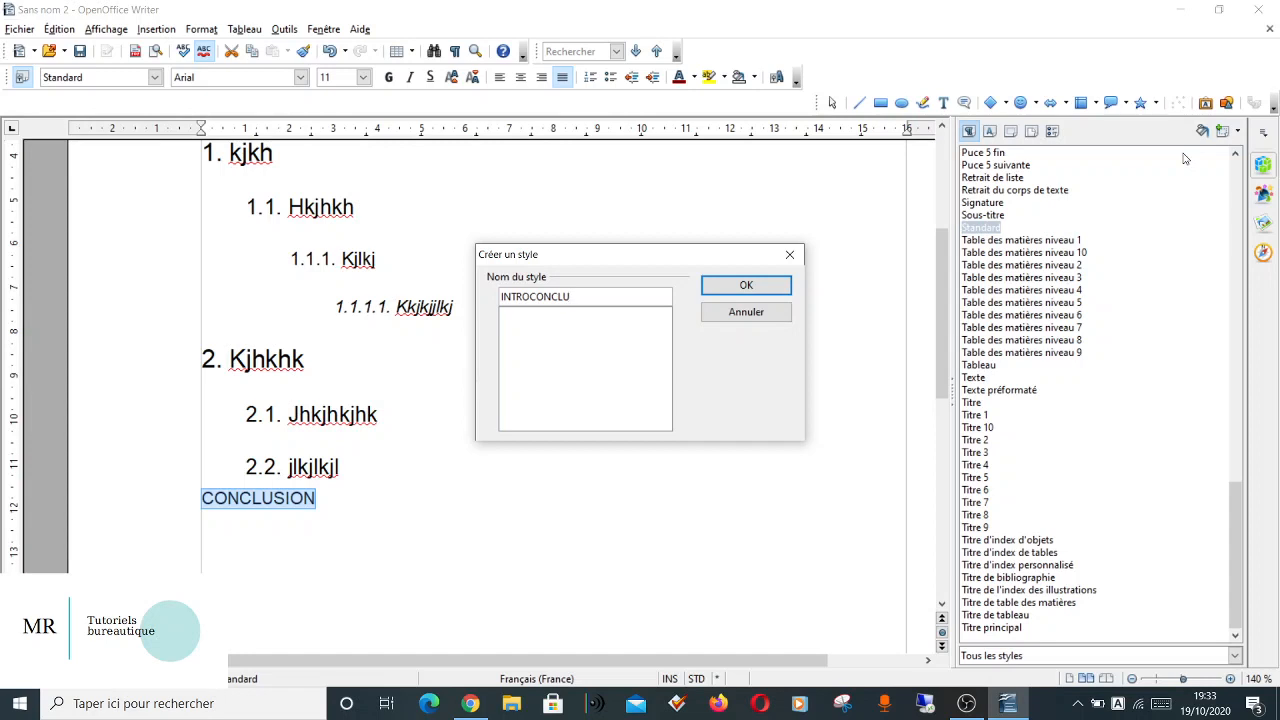
key("BackSpace")
key("BackSpace")
key("BackSpace")
key("BackSpace")
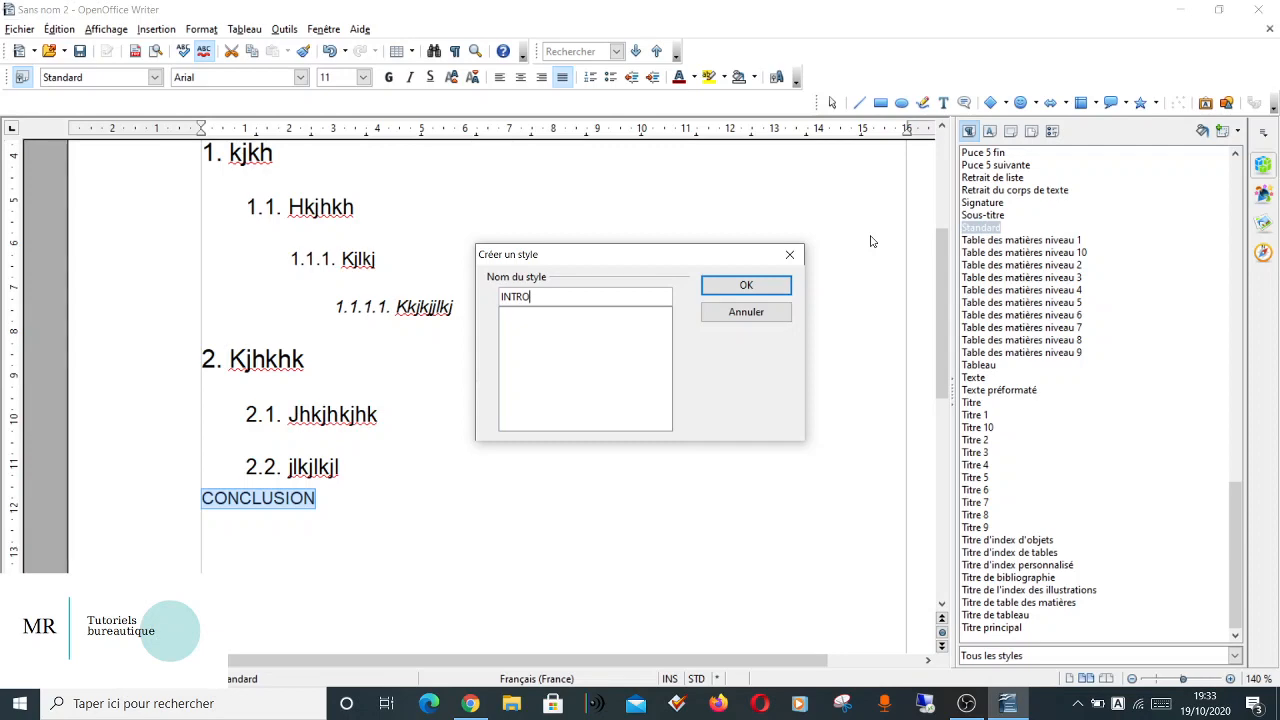
left_click(760, 290)
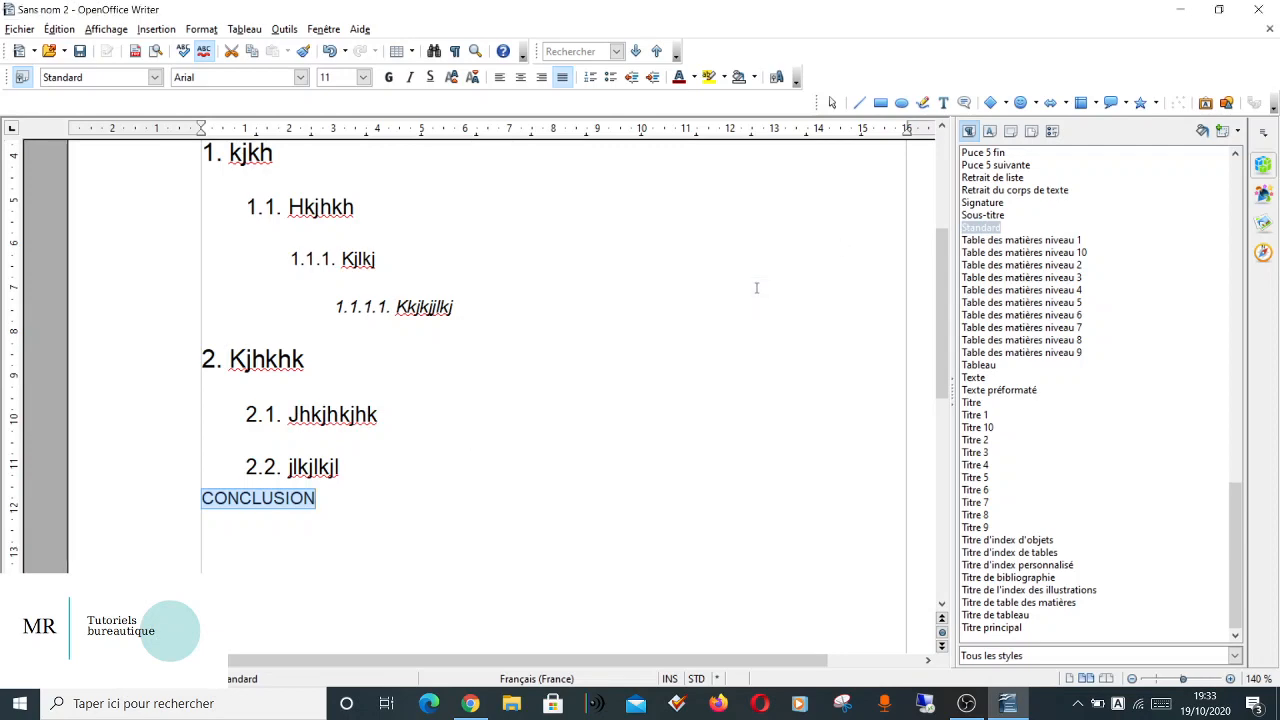
Modify the INTRO paragraph style to use a 16 pt font size.
scroll(988, 482, "down", 11)
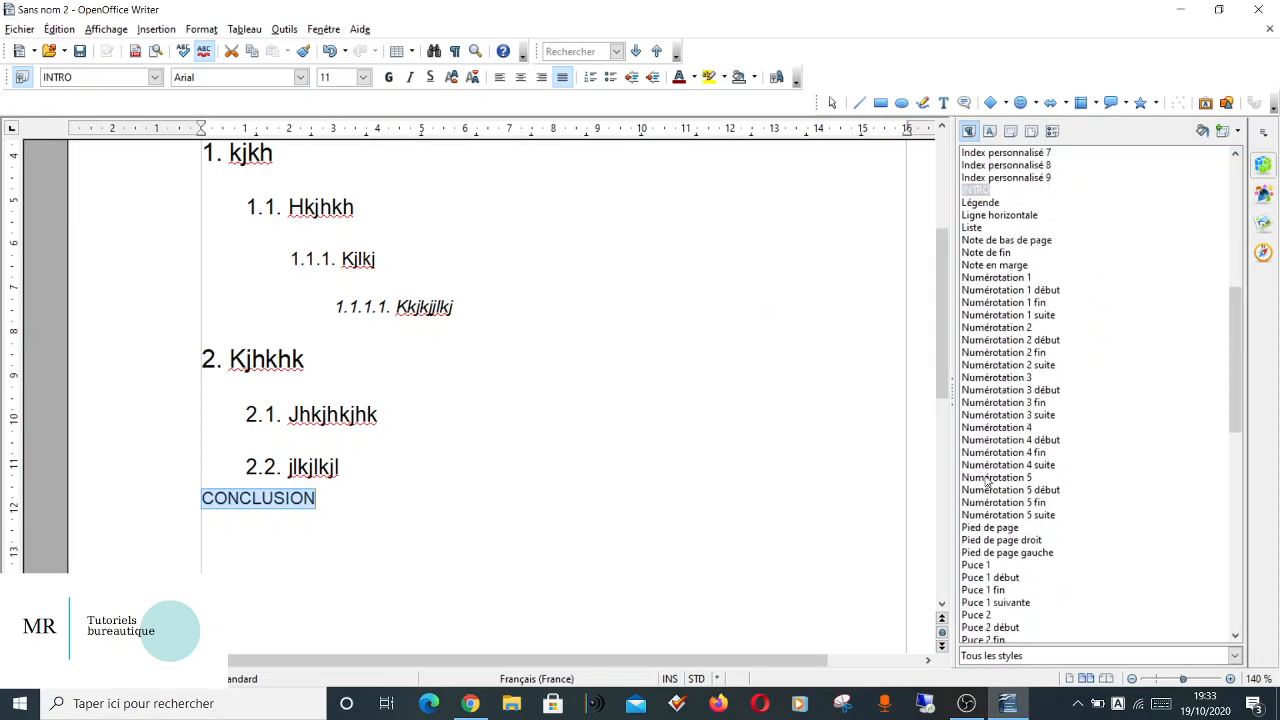
right_click(973, 191)
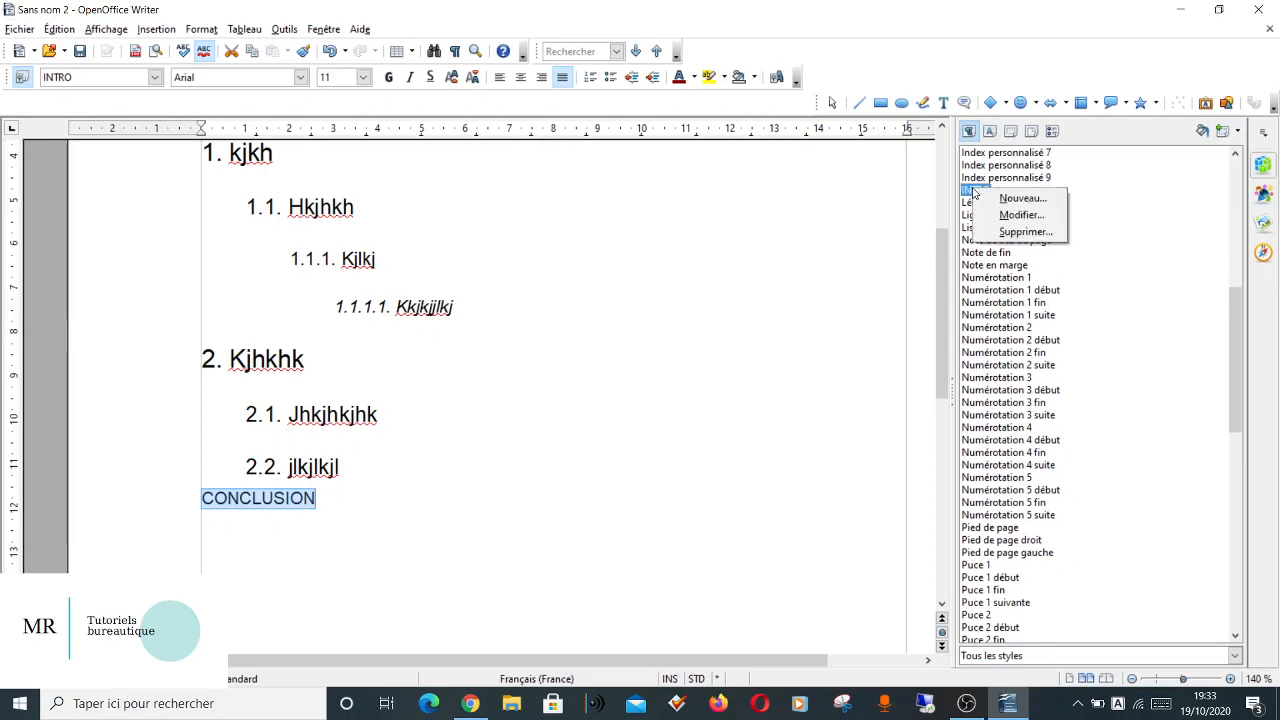
left_click(997, 216)
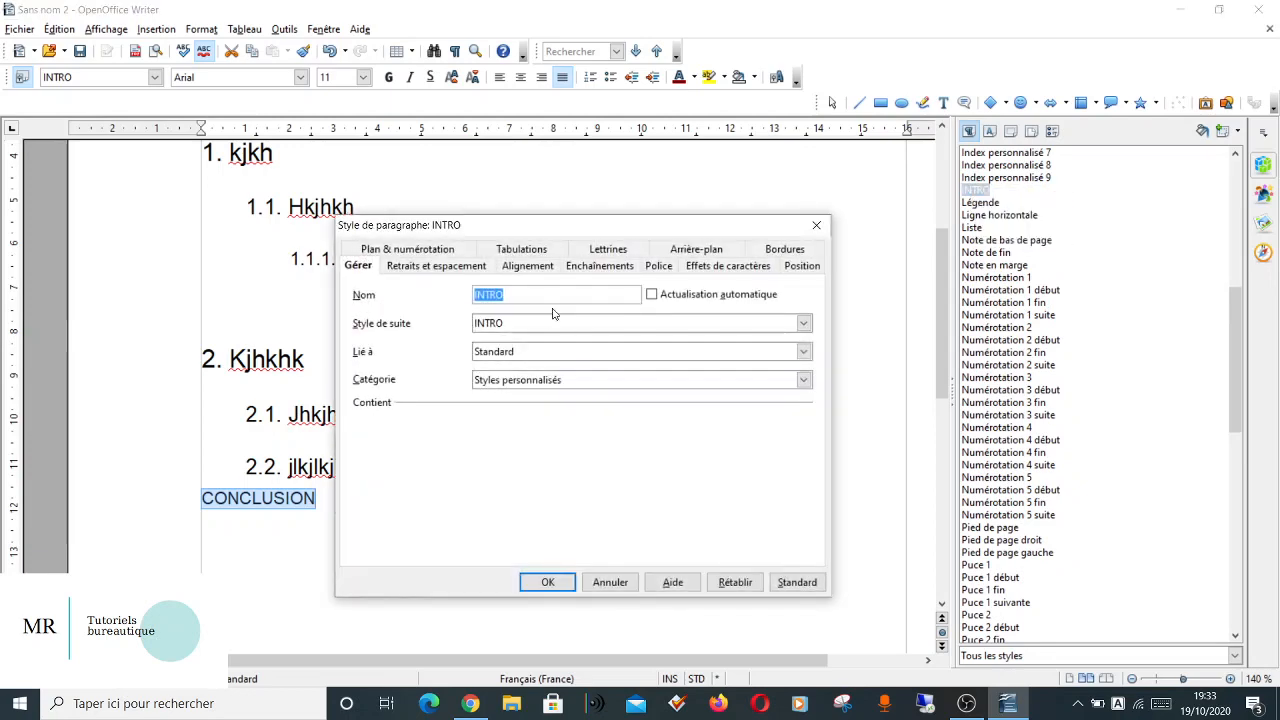
left_click(652, 267)
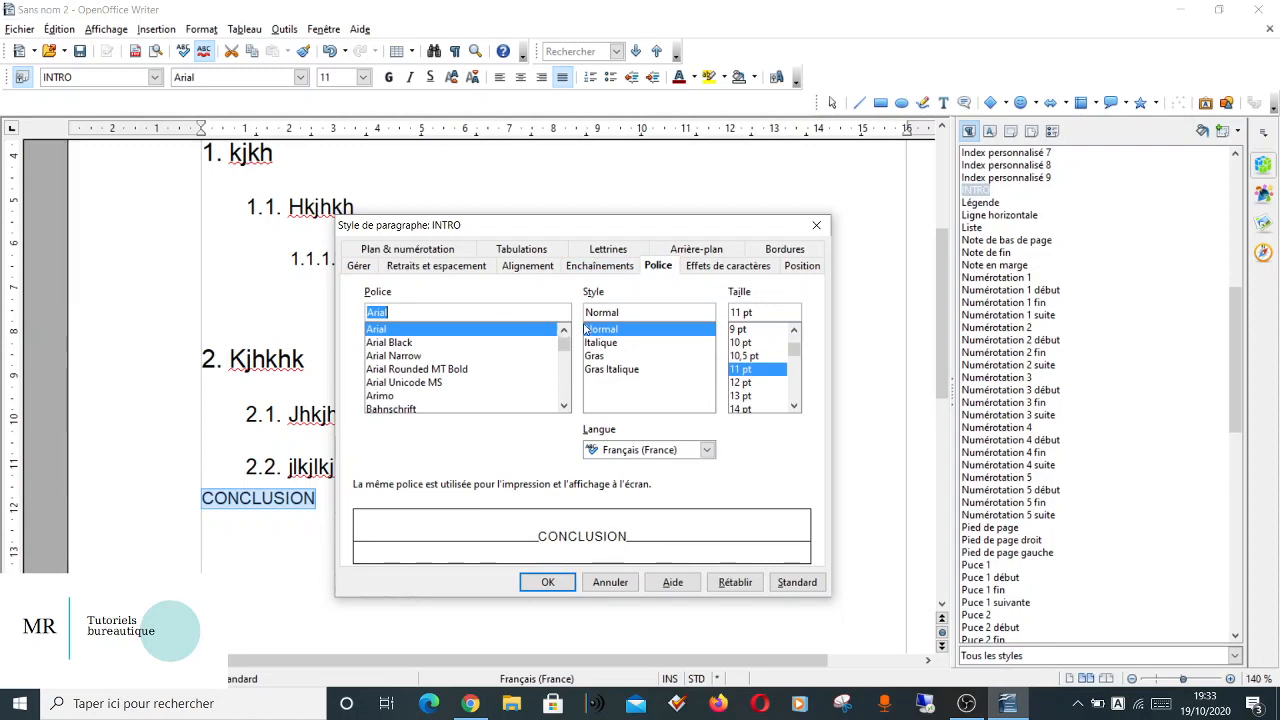
left_click(794, 407)
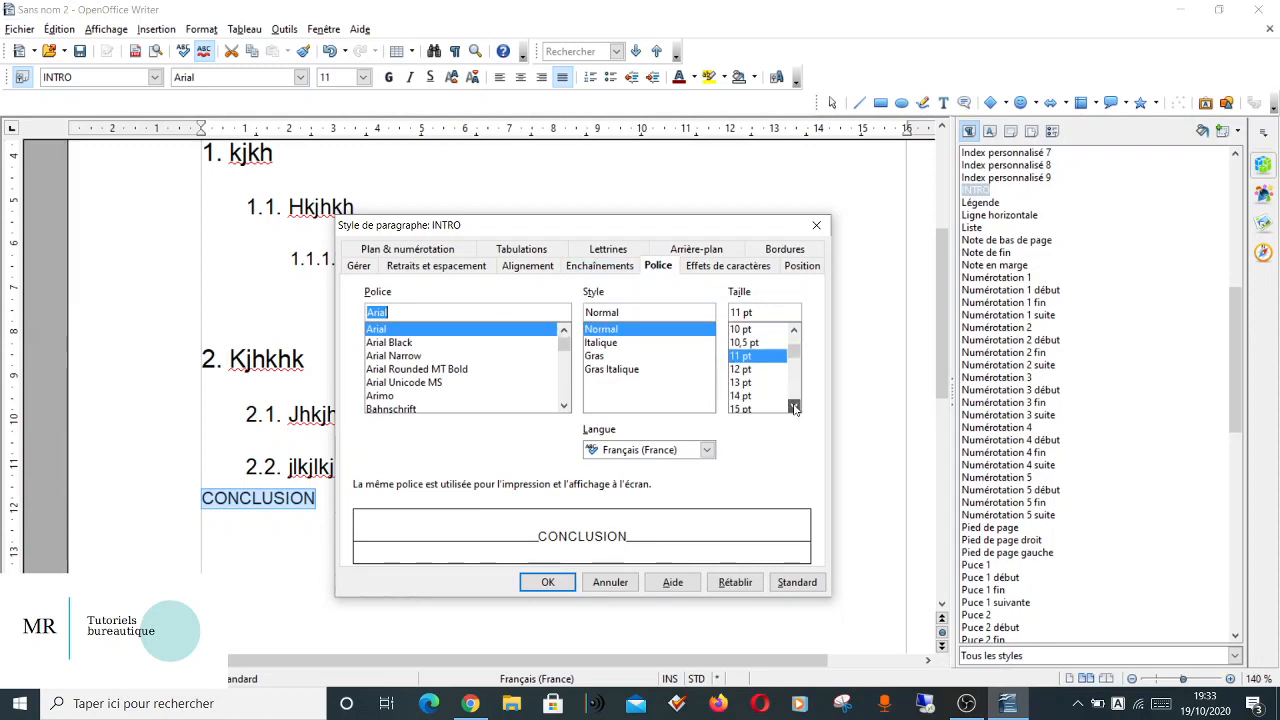
left_click(794, 407)
left_click(794, 407)
left_click(794, 407)
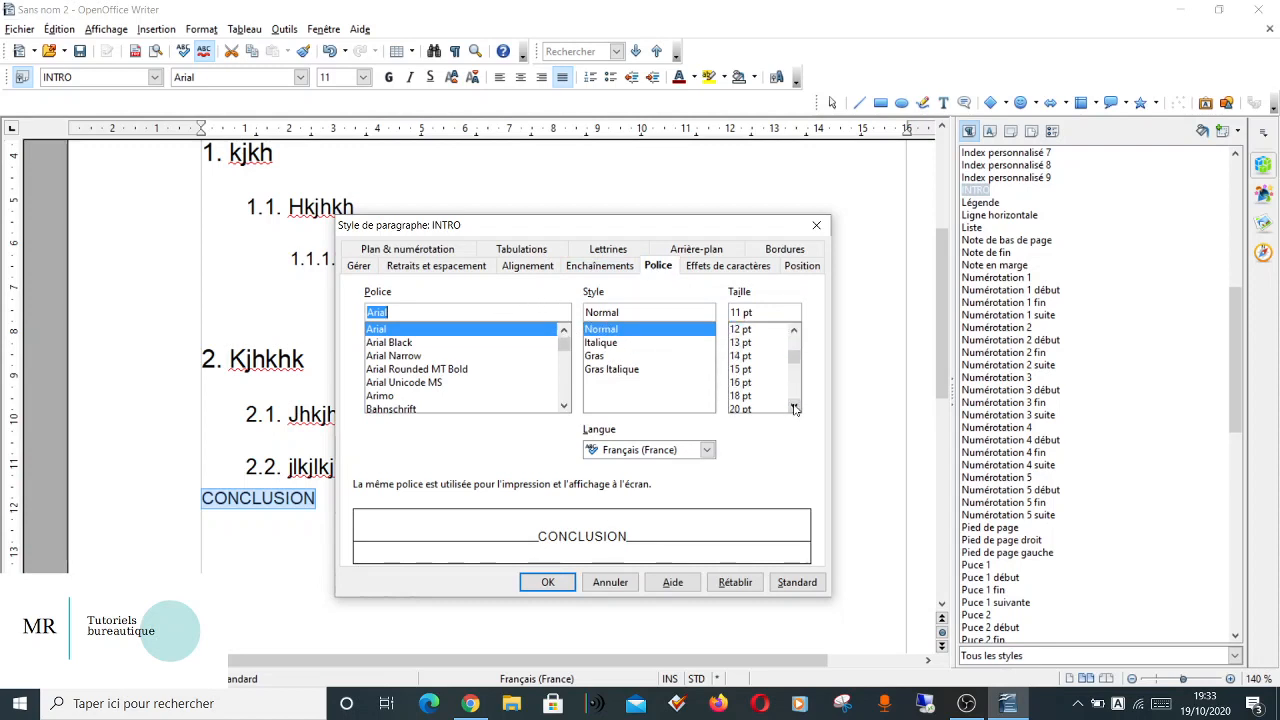
left_click(748, 383)
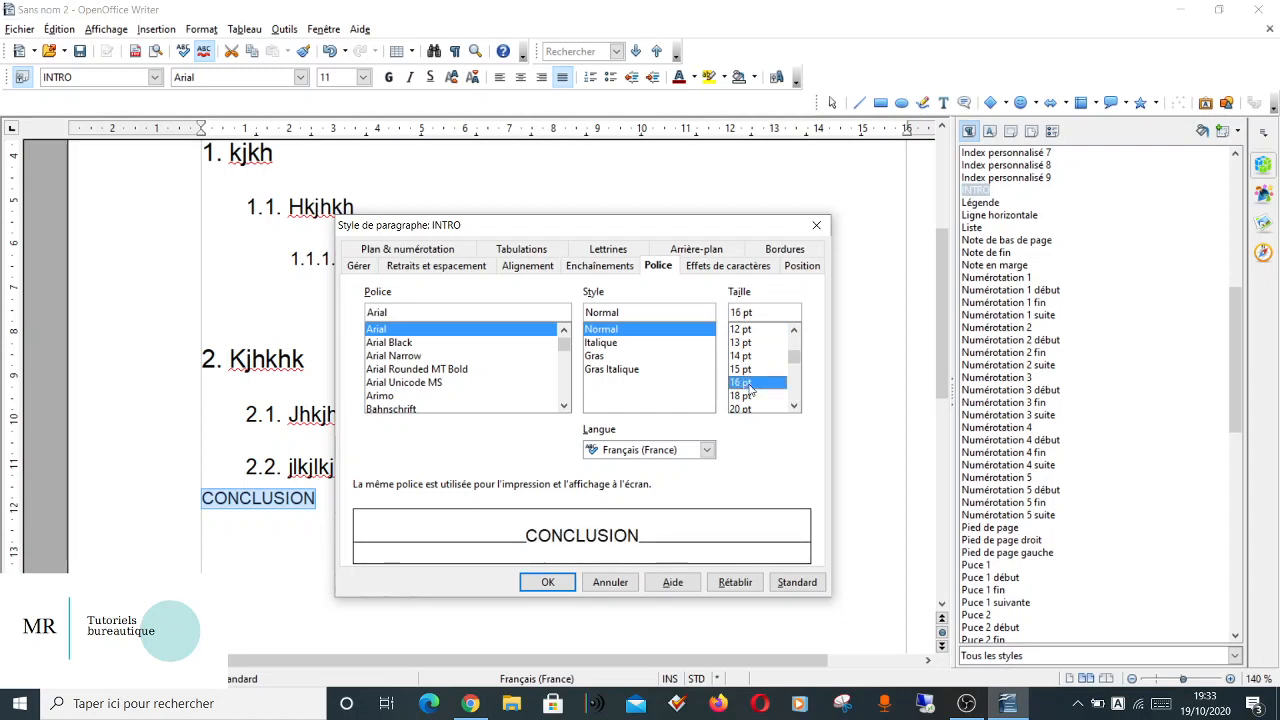
Set the INTRO style's alignment to Gauche and its line spacing to Simple.
left_click(545, 268)
left_click(392, 304)
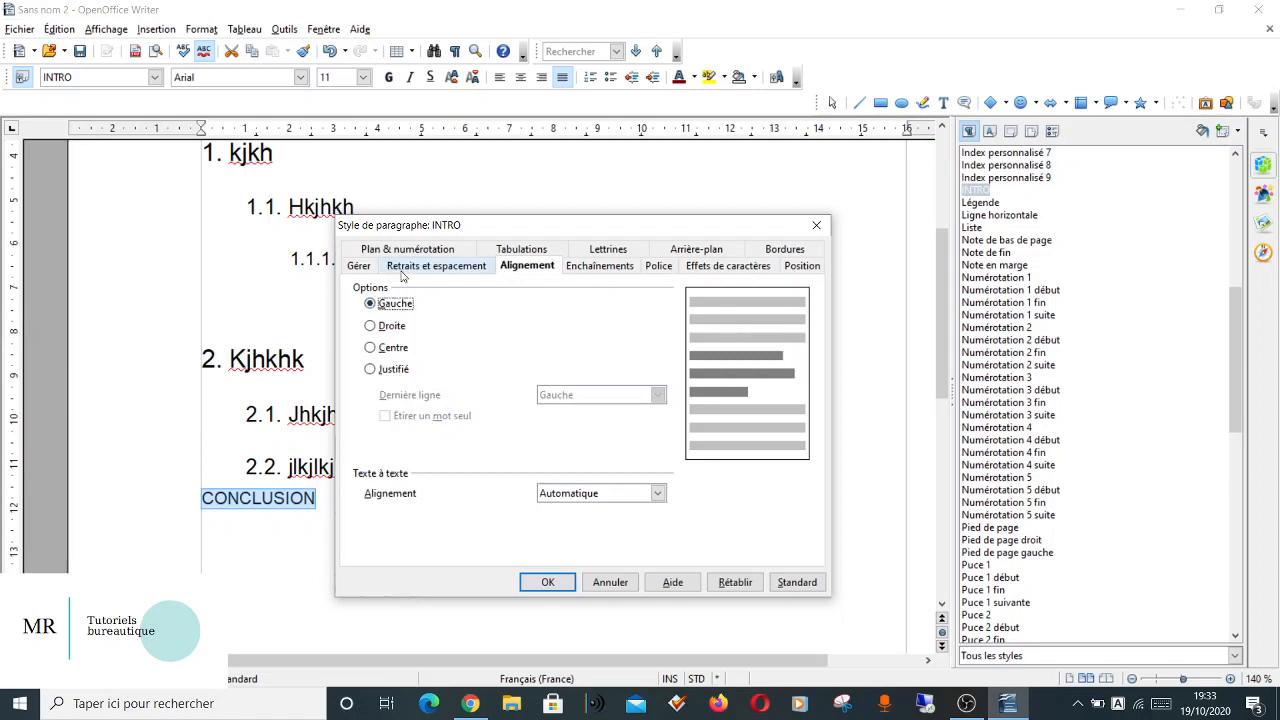
left_click(404, 270)
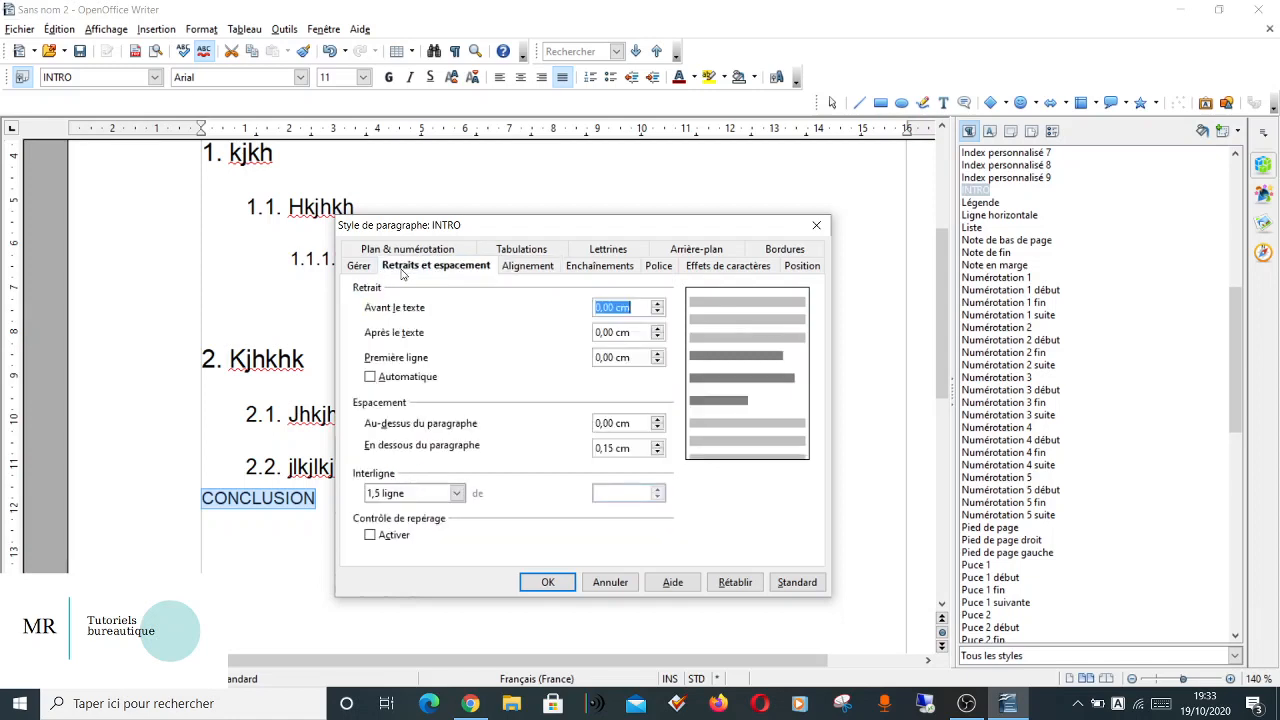
left_click(435, 494)
left_click(417, 509)
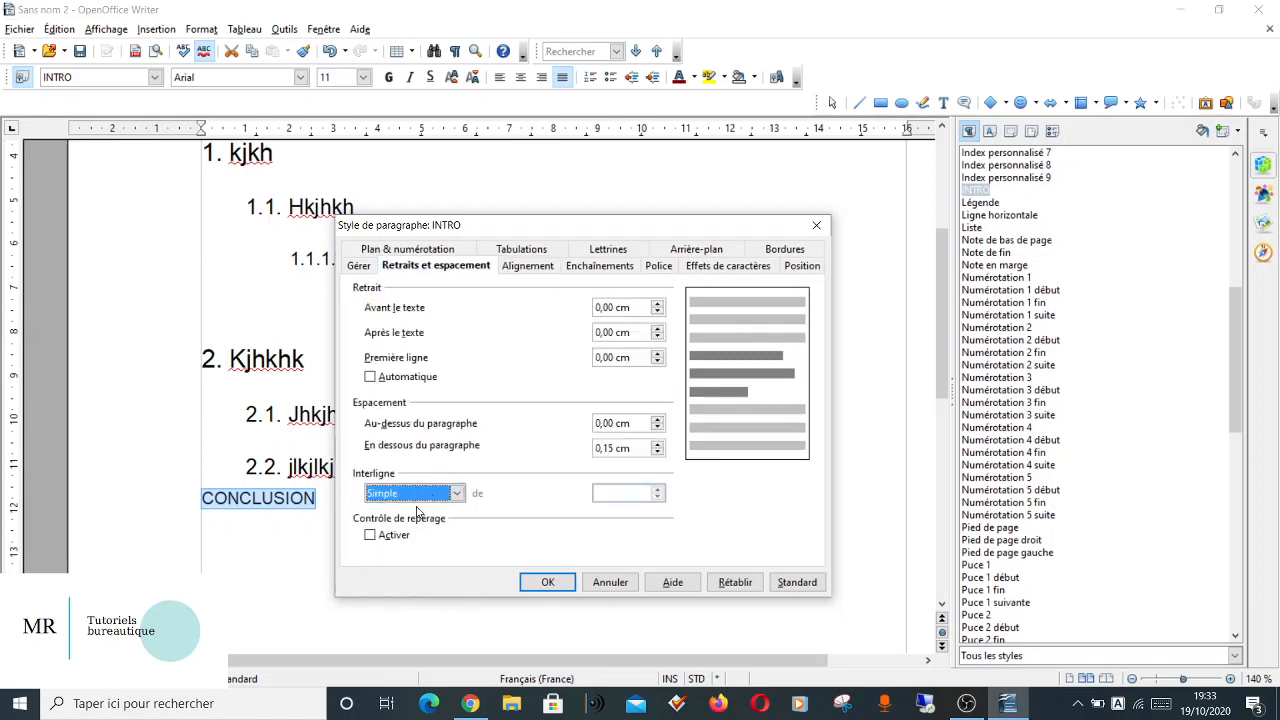
Set the INTRO style's spacing to 0,40 cm above and 0,25 cm below the paragraph, and apply the style changes.
left_click(658, 420)
left_click(658, 420)
left_click(658, 420)
left_click(658, 420)
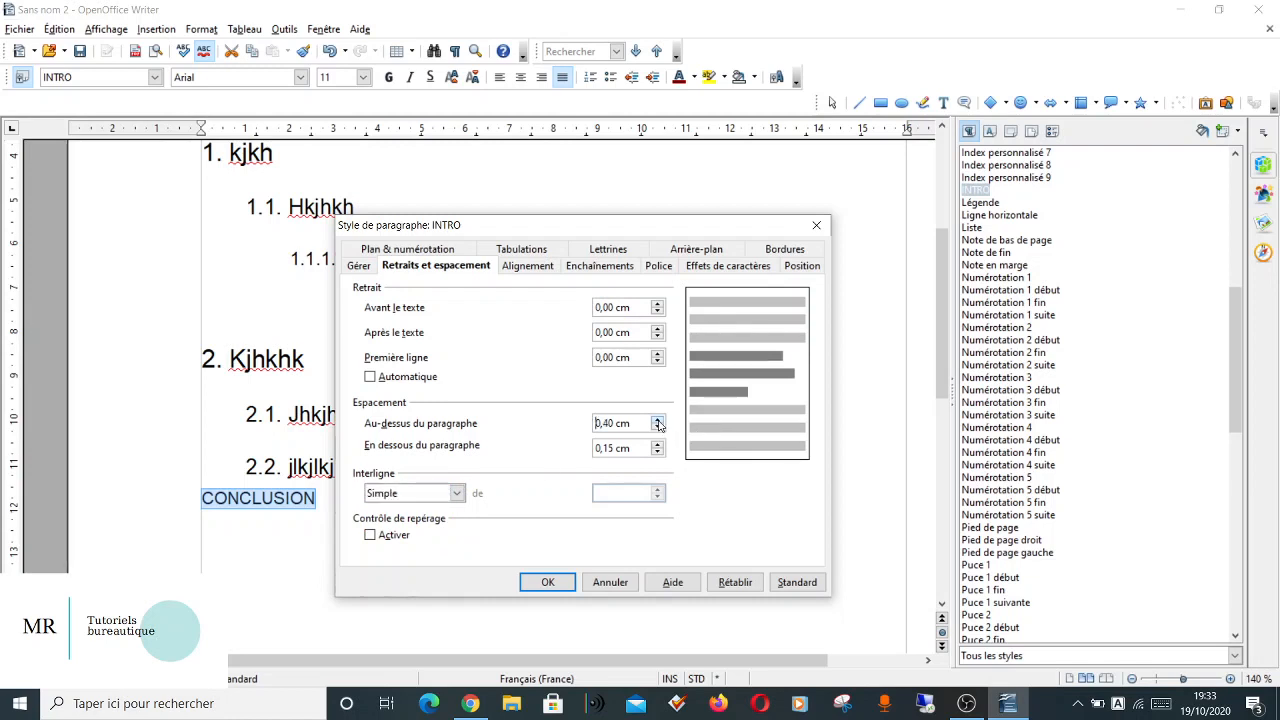
left_click(658, 445)
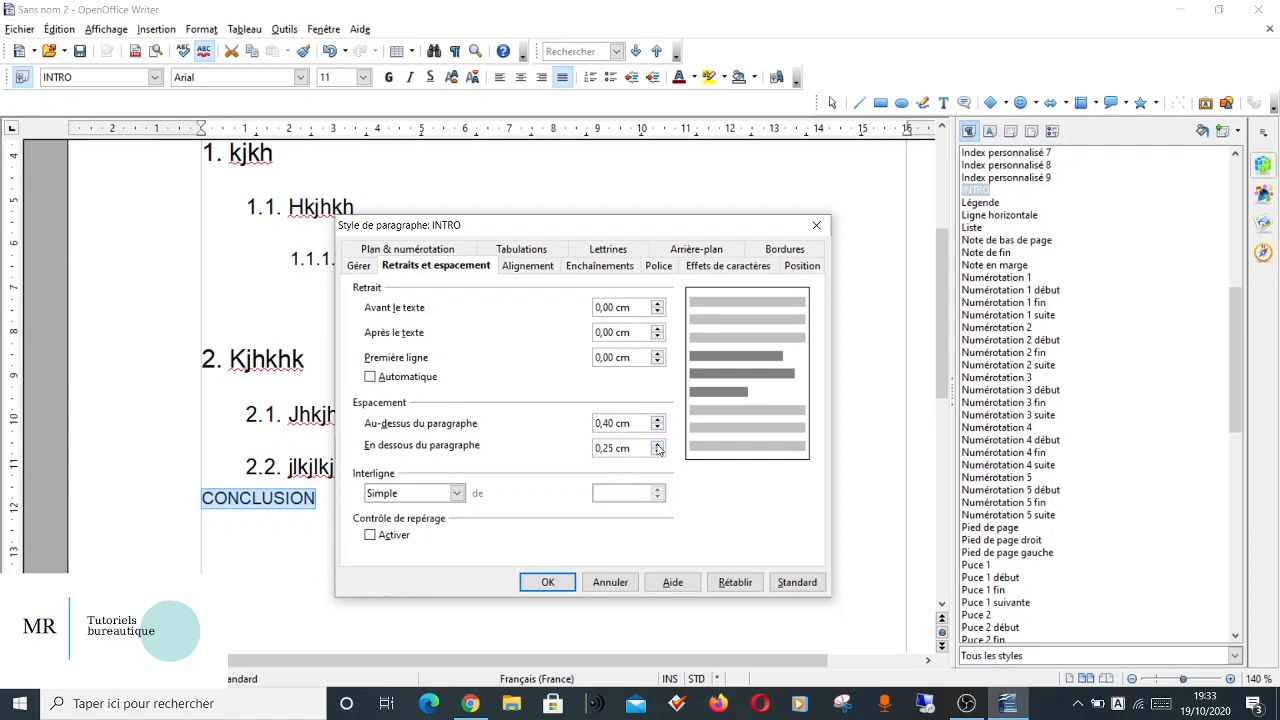
left_click(550, 582)
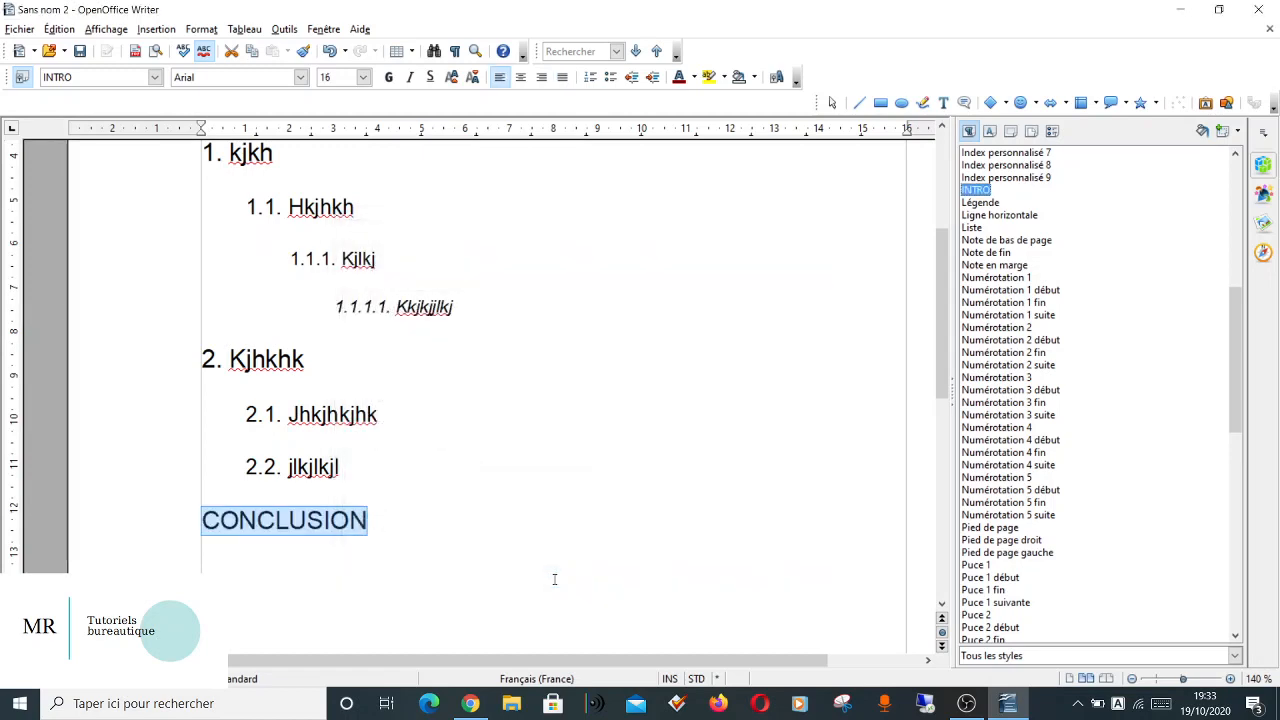
Add a paragraph reading "INTRODUCTION" in capitals between the opening body text and the underlined title.
left_click(500, 509)
scroll(500, 509, "up", 5)
left_click(252, 418)
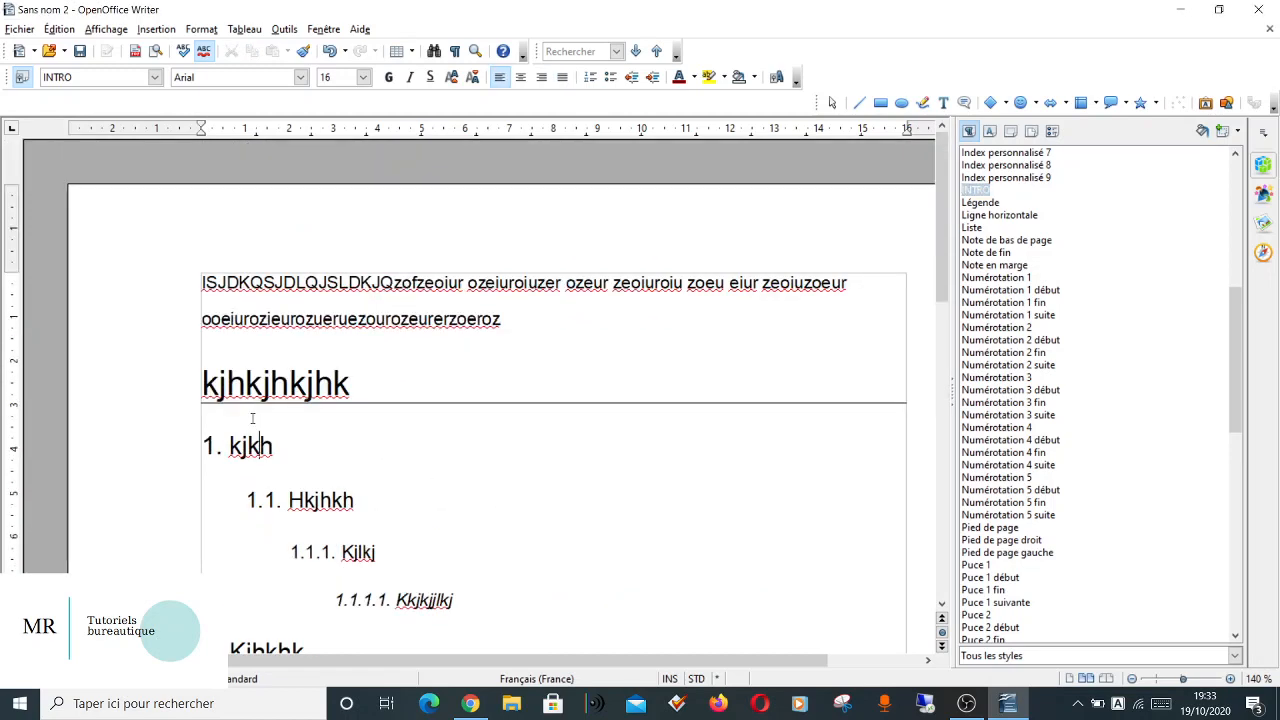
left_click(224, 343)
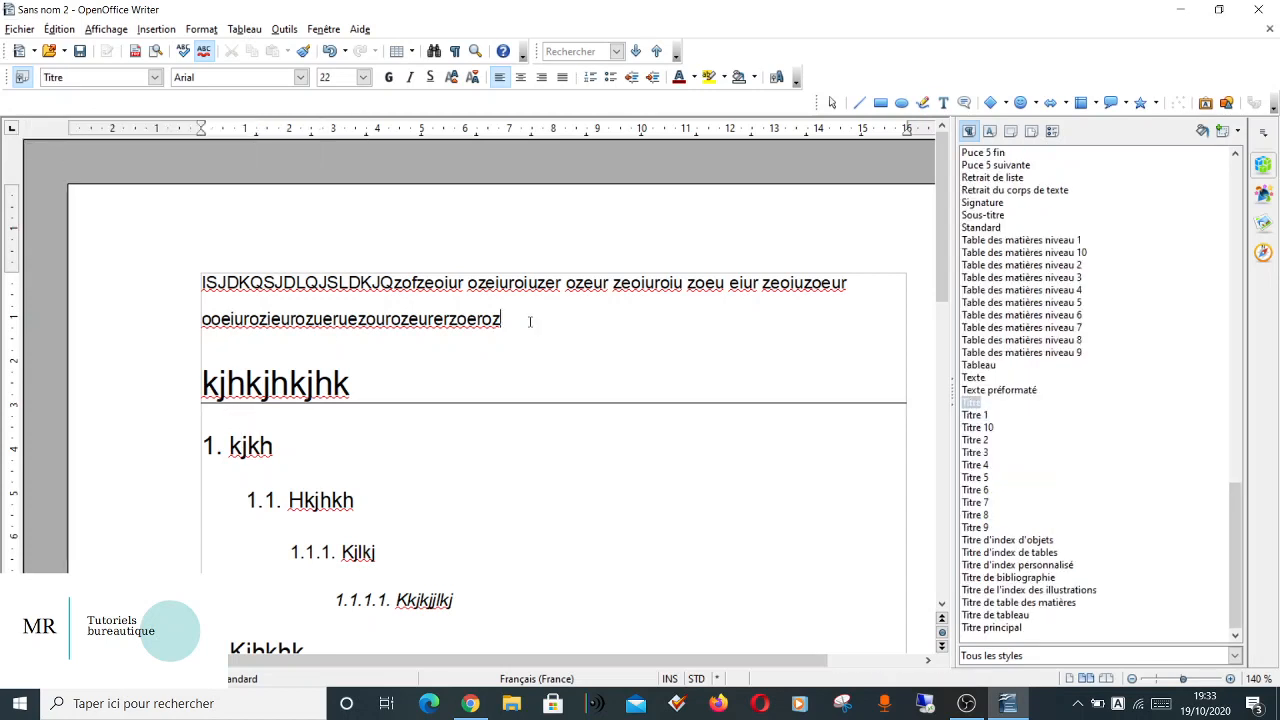
key("Return")
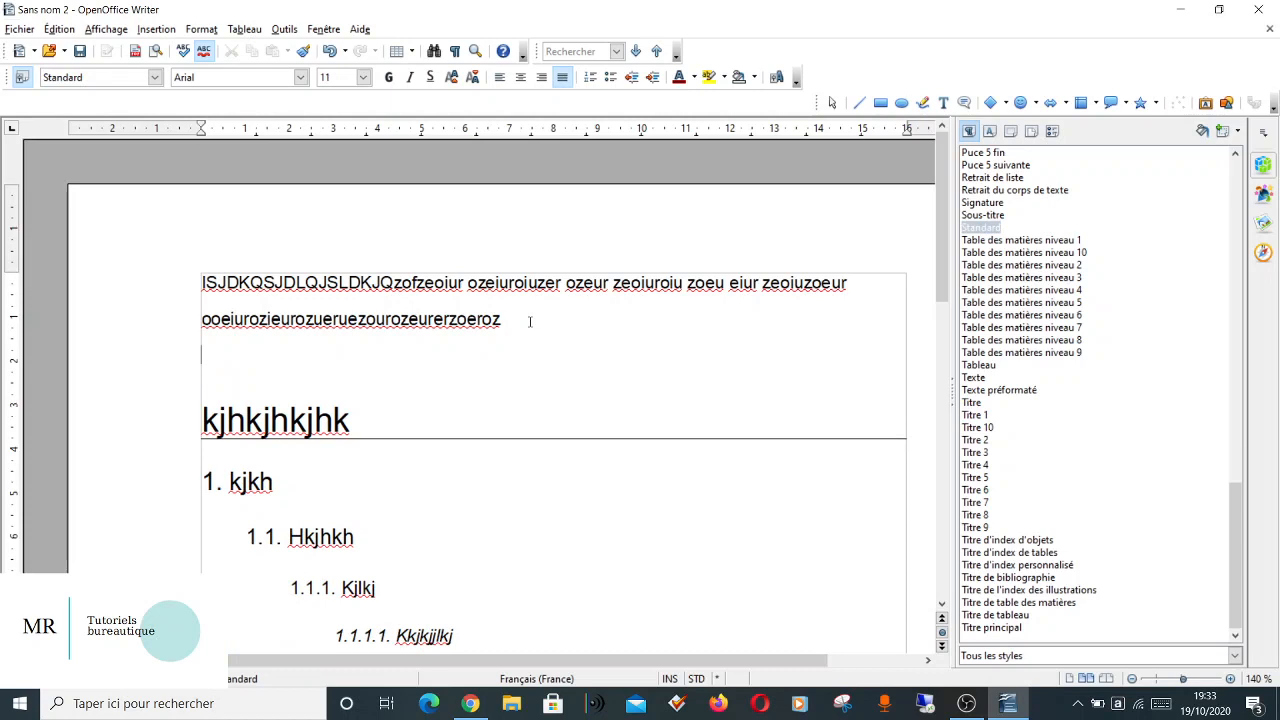
type("INTRODUC")
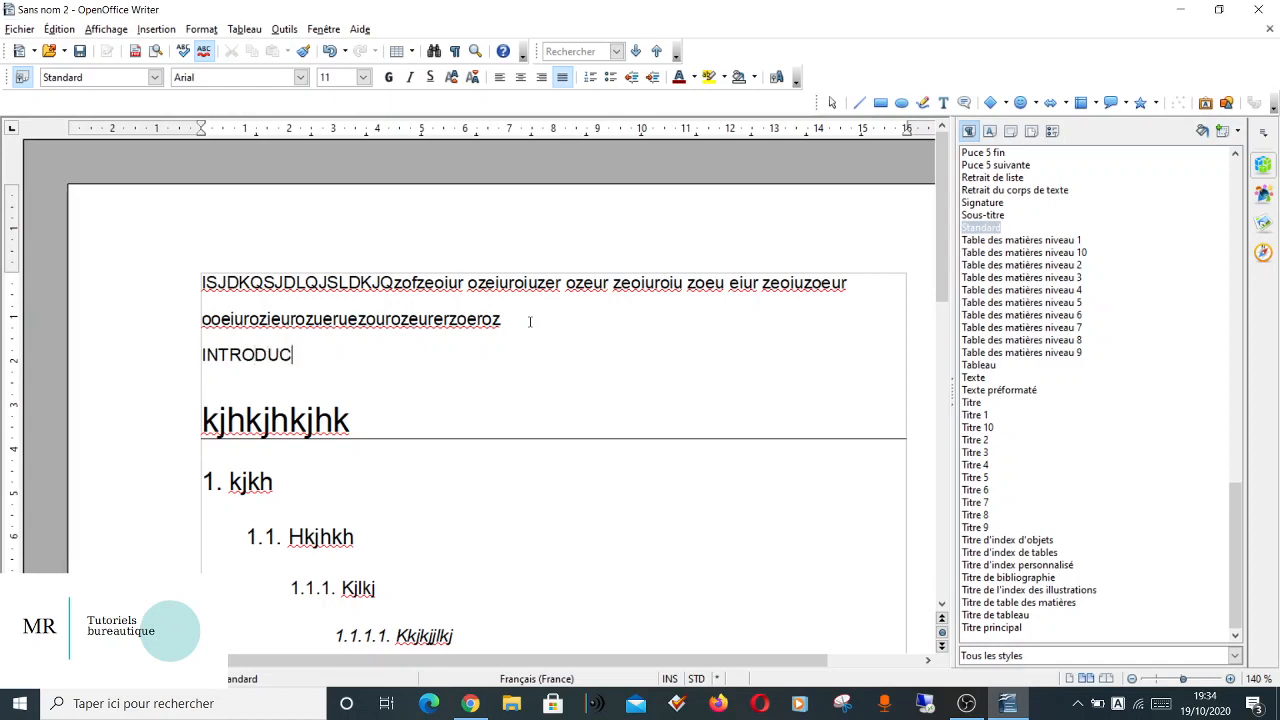
type("TION")
Apply the INTRO style to the "INTRODUCTION" paragraph.
scroll(1013, 390, "up", 20)
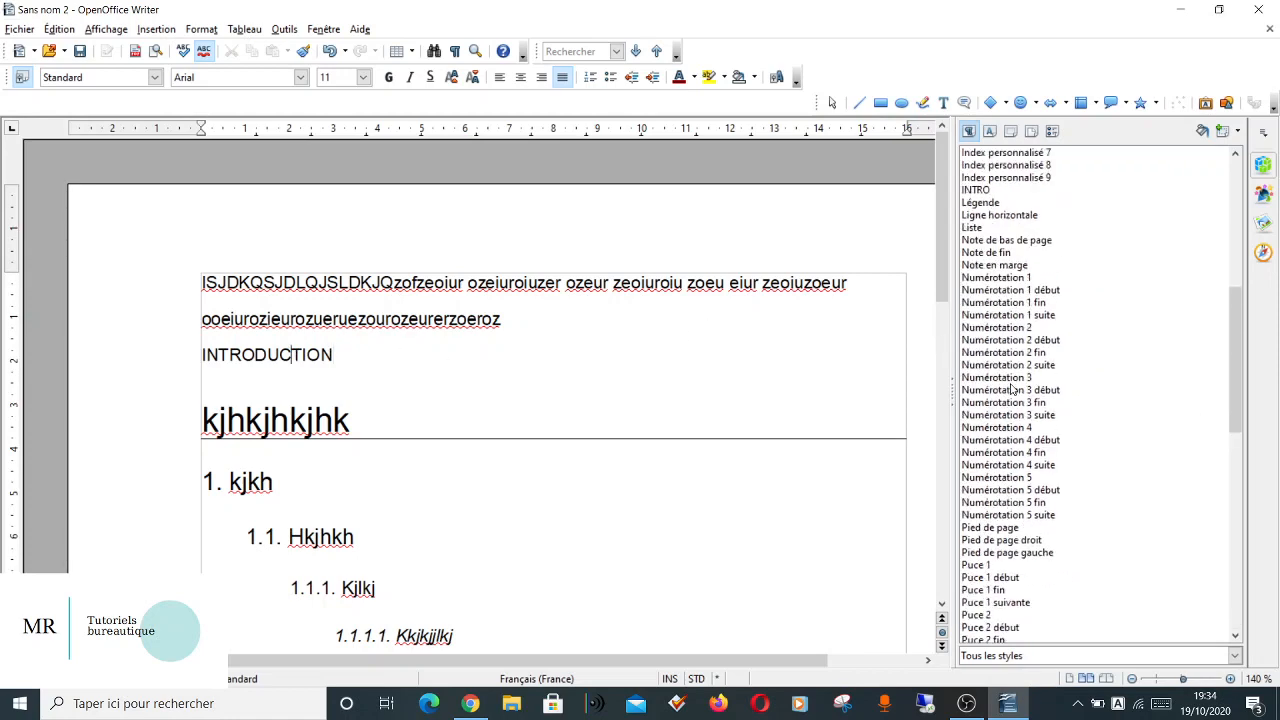
scroll(1027, 510, "down", 7)
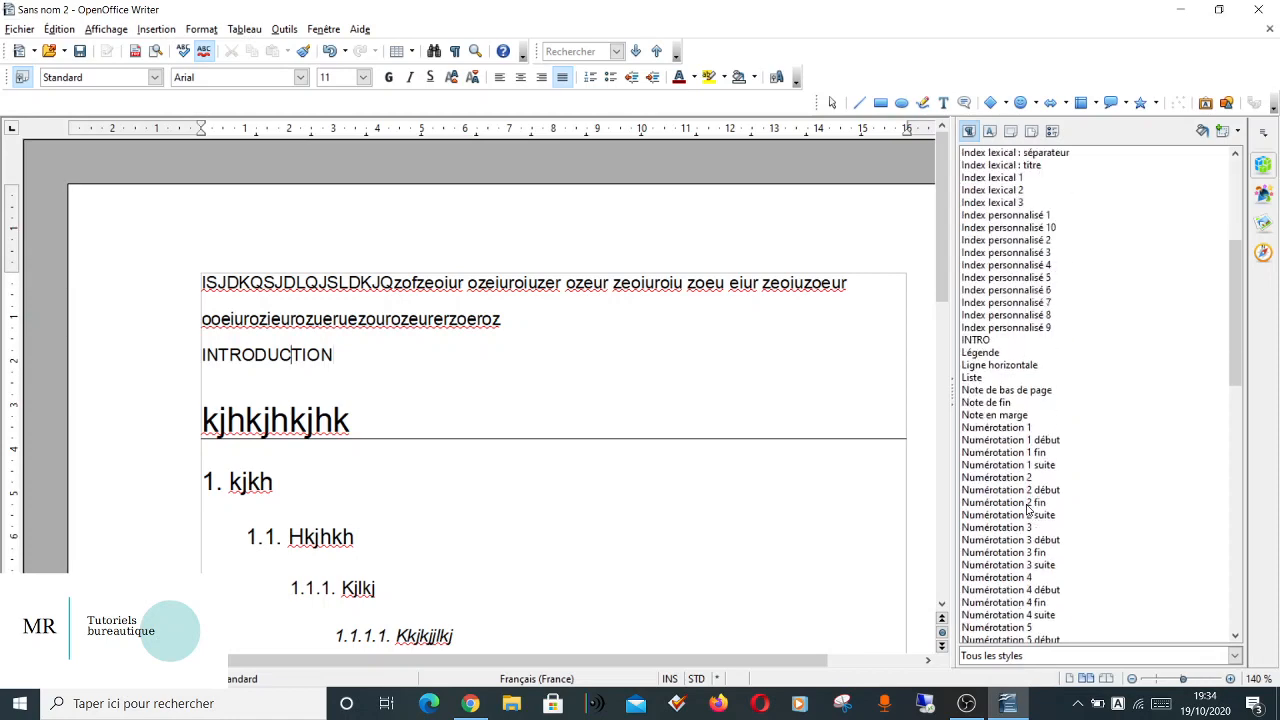
double_click(974, 341)
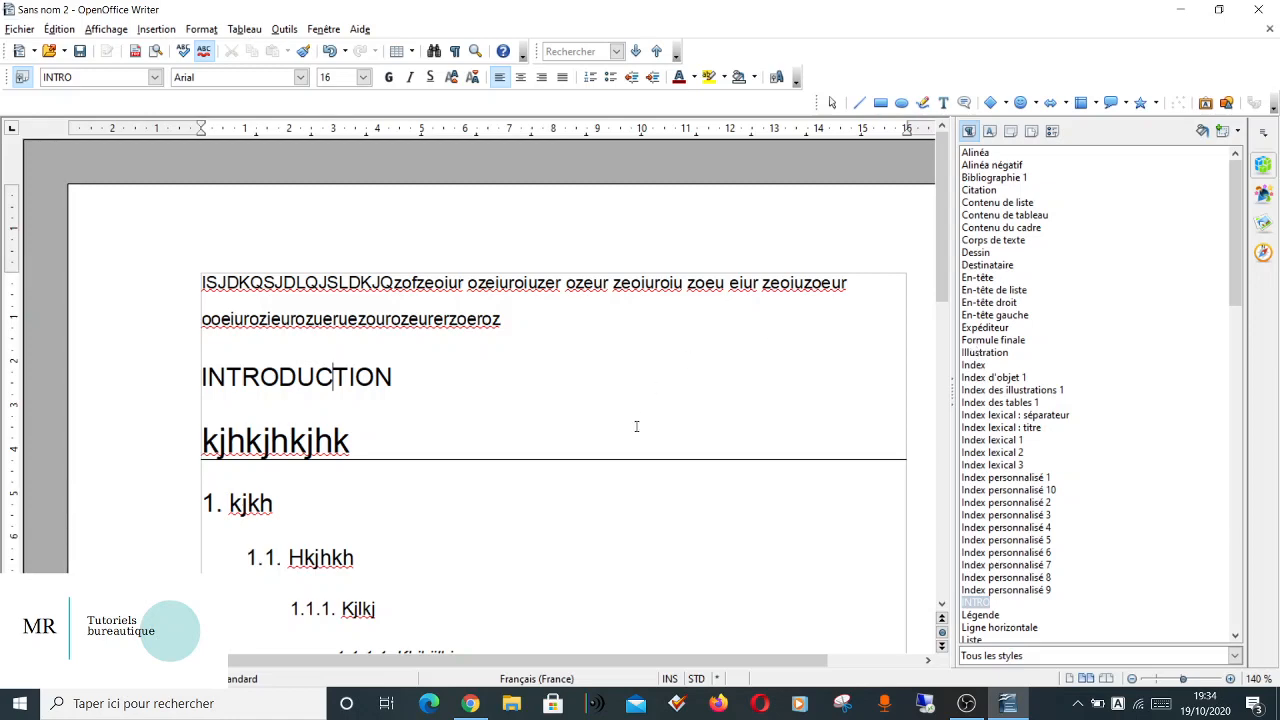
Check the "CONCLUSION" heading and filter the style list to Styles appliqués.
scroll(636, 426, "down", 10)
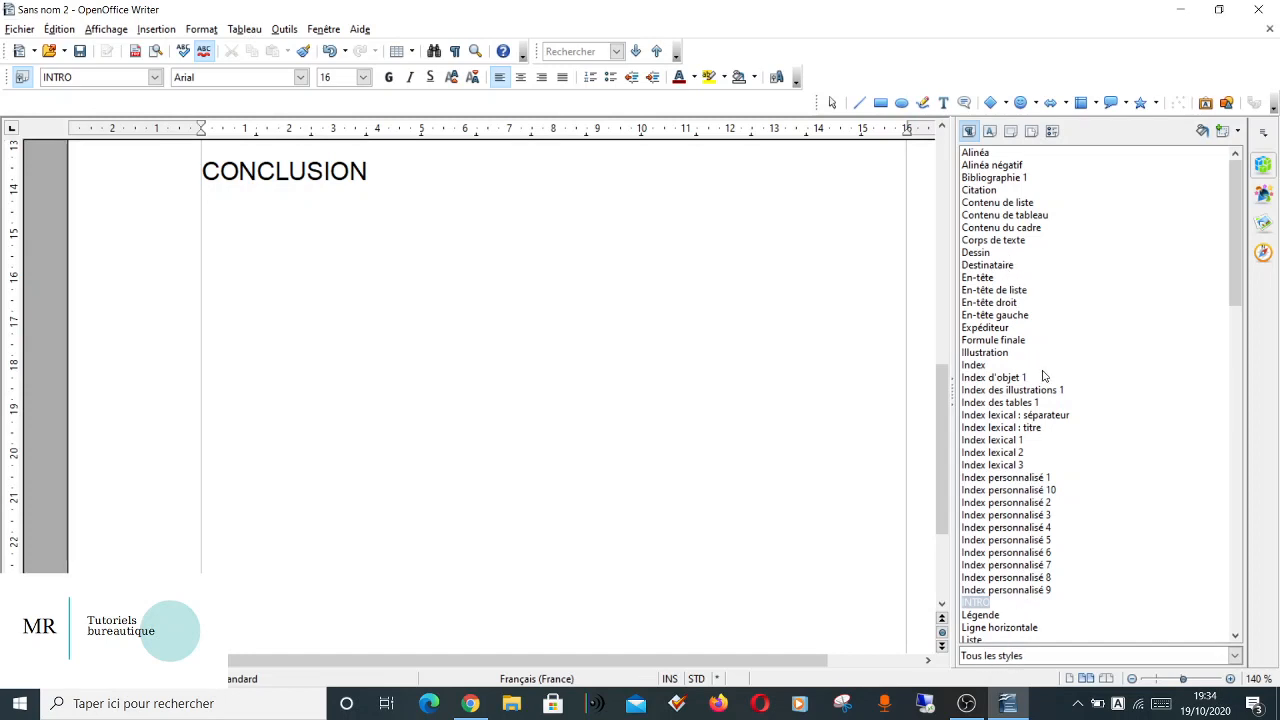
left_click(1017, 657)
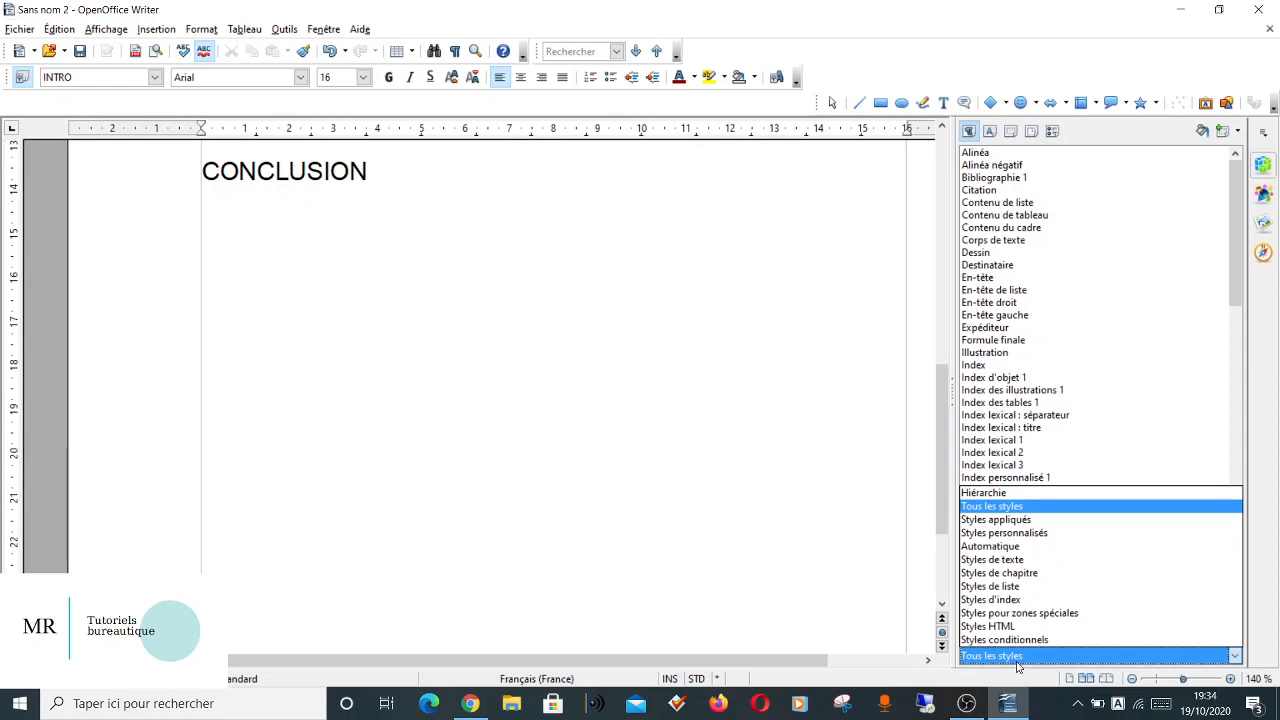
left_click(1007, 520)
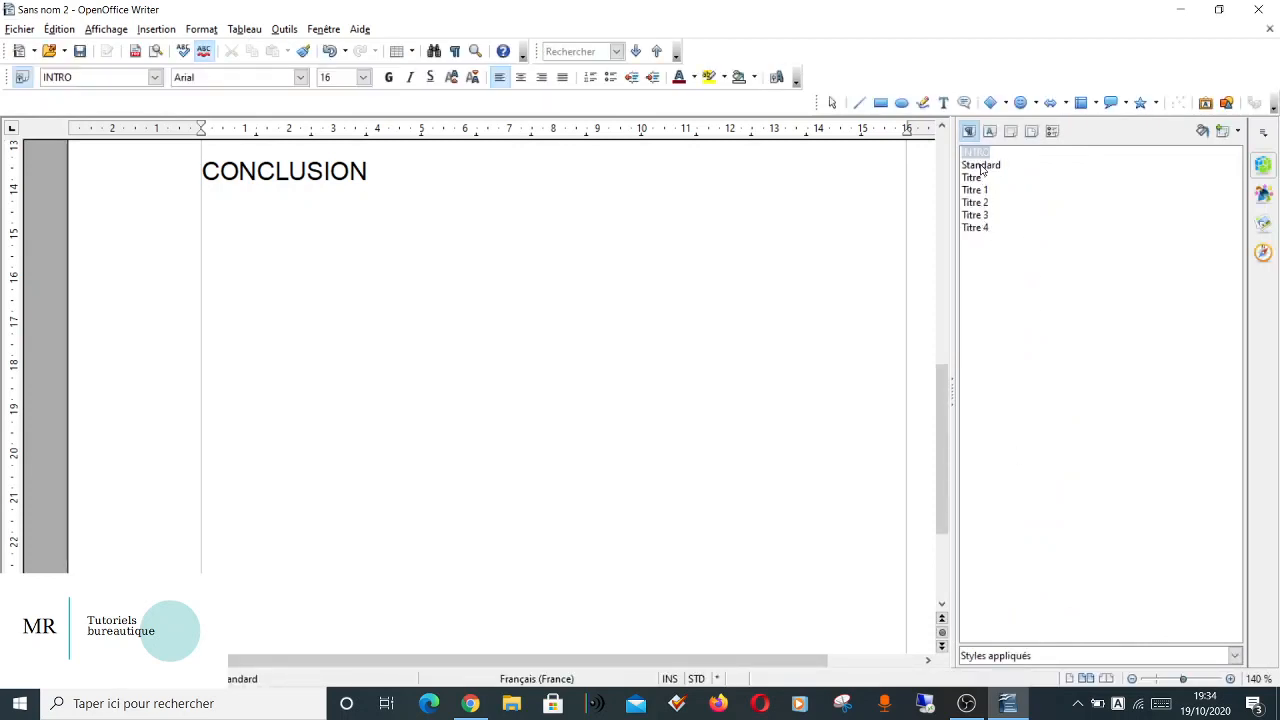
Insert an empty paragraph between the opening body text and the "INTRODUCTION" heading.
scroll(602, 258, "up", 10)
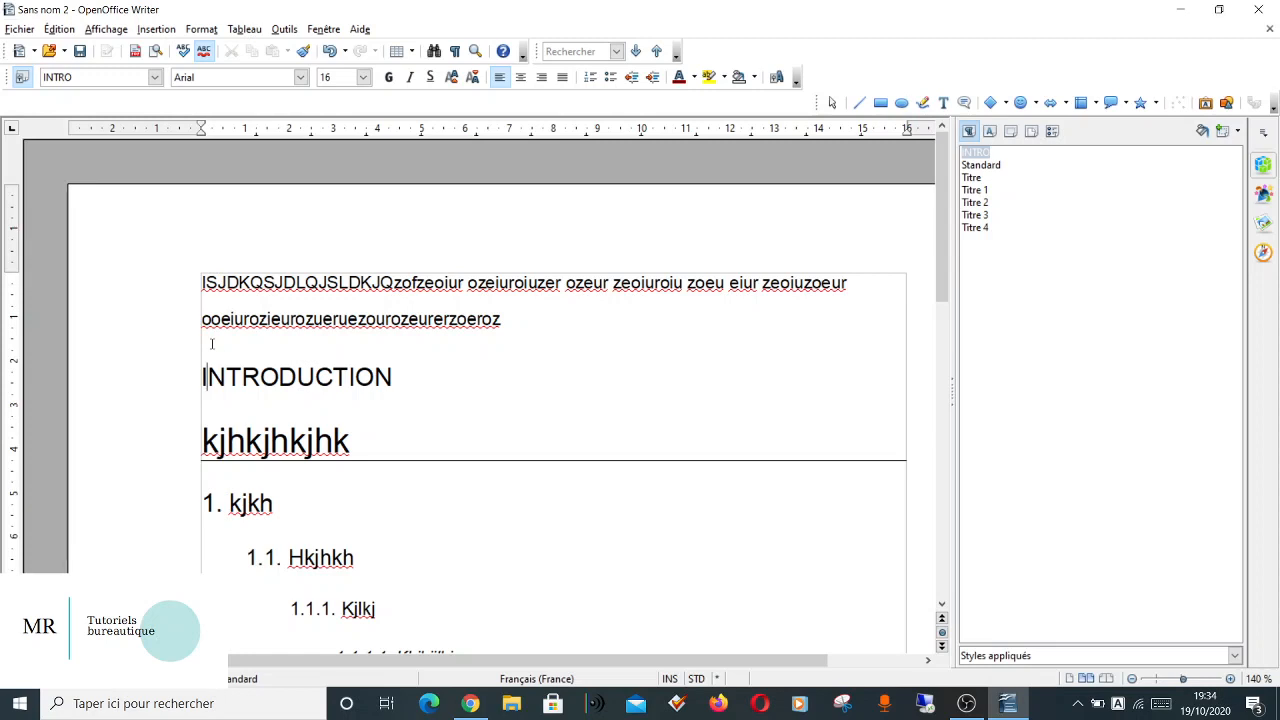
left_click(510, 318)
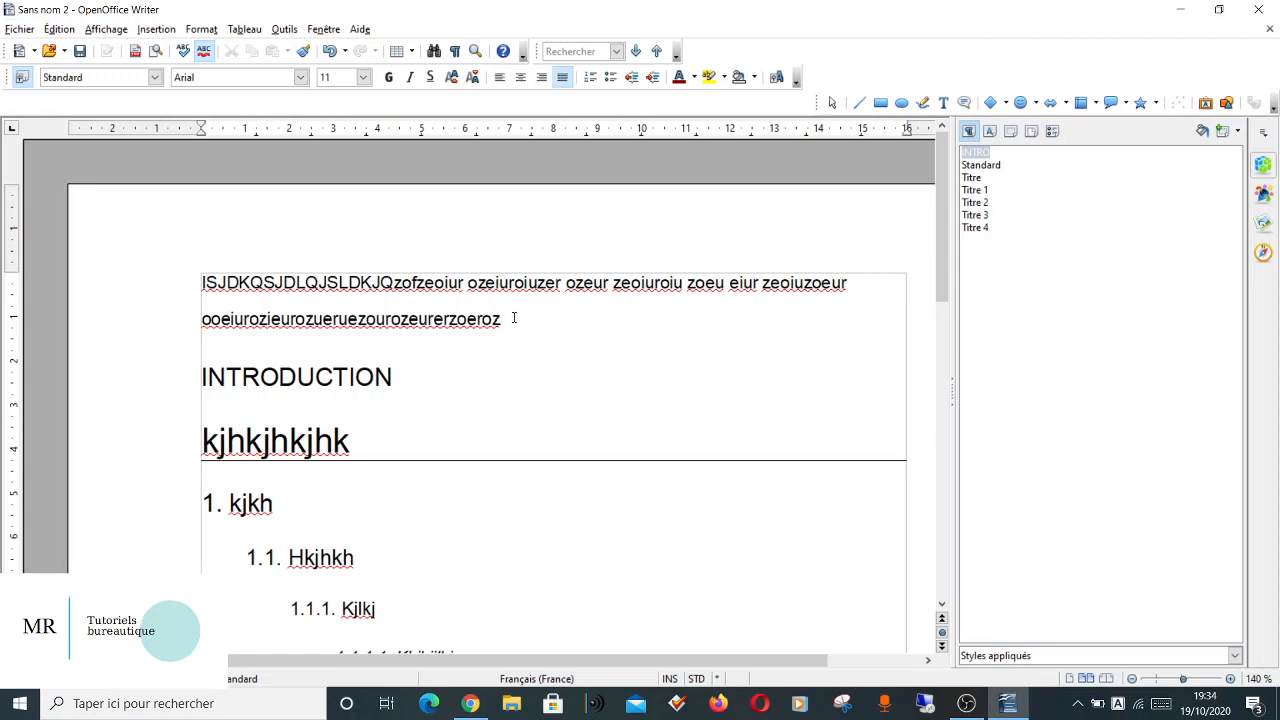
key("Return")
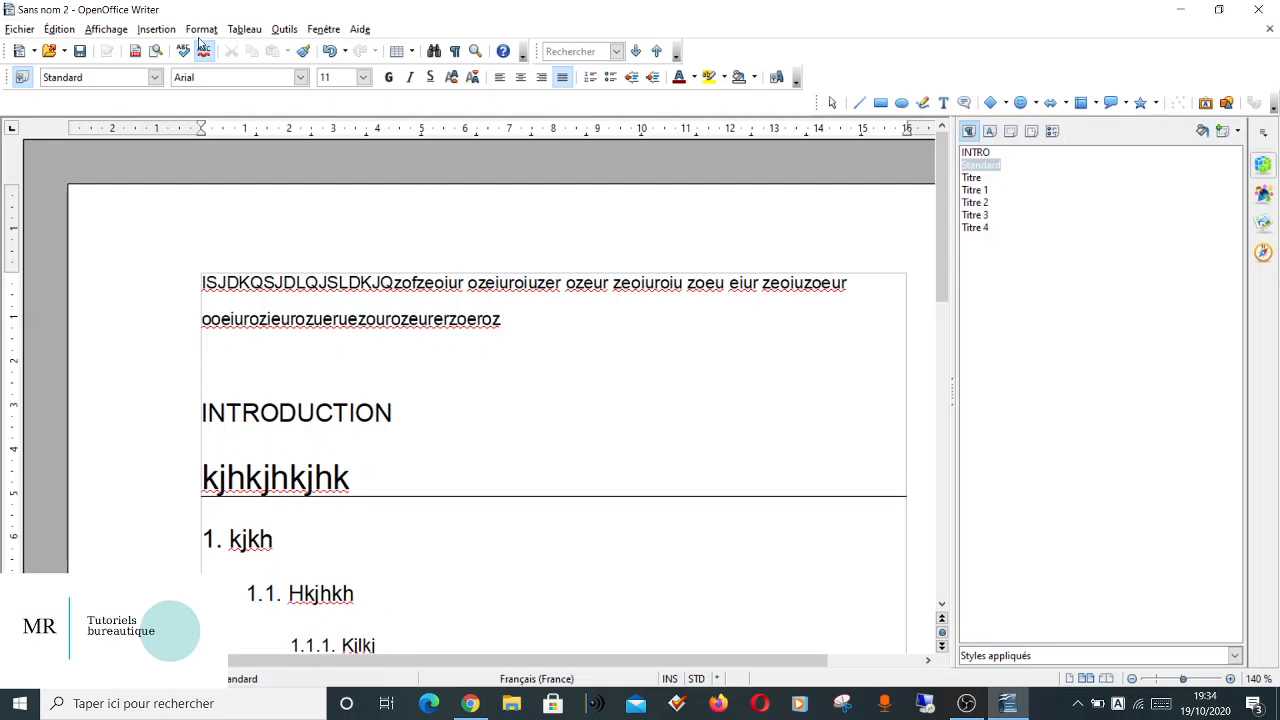
Start inserting an index of type Table des matières in the empty paragraph, keeping the title "Table des matières".
left_click(156, 29)
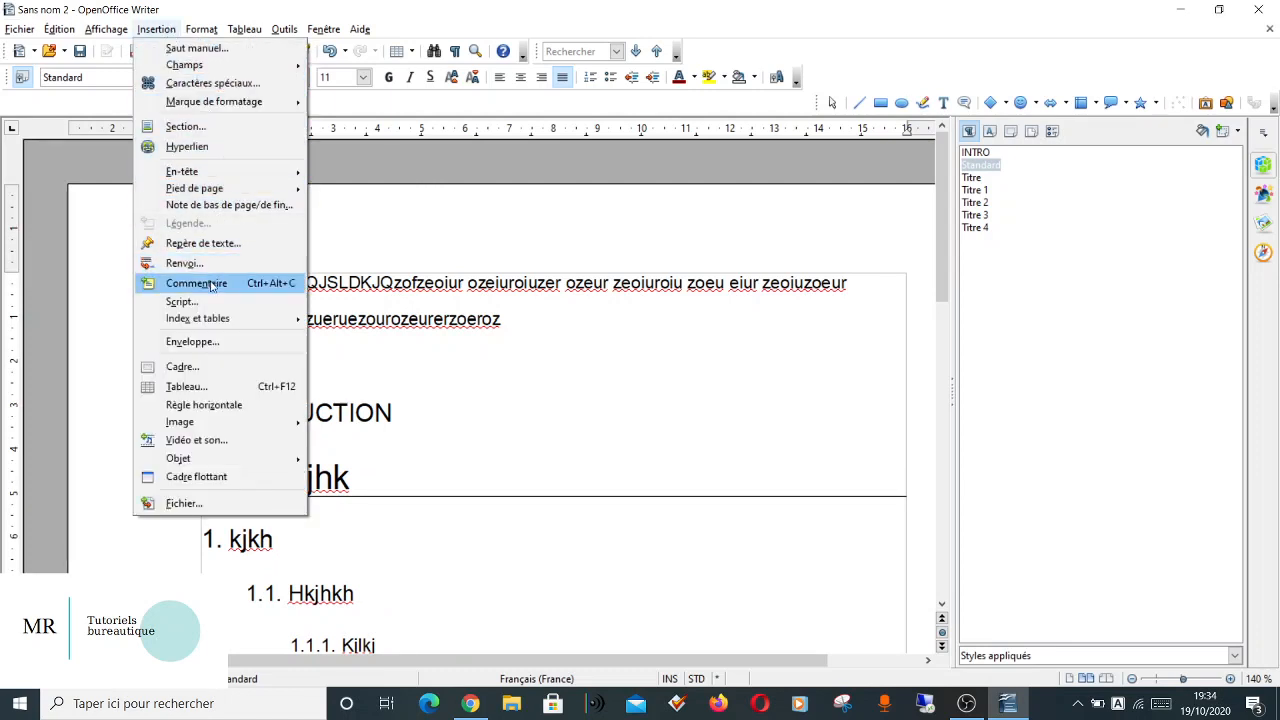
mouse_move(207, 321)
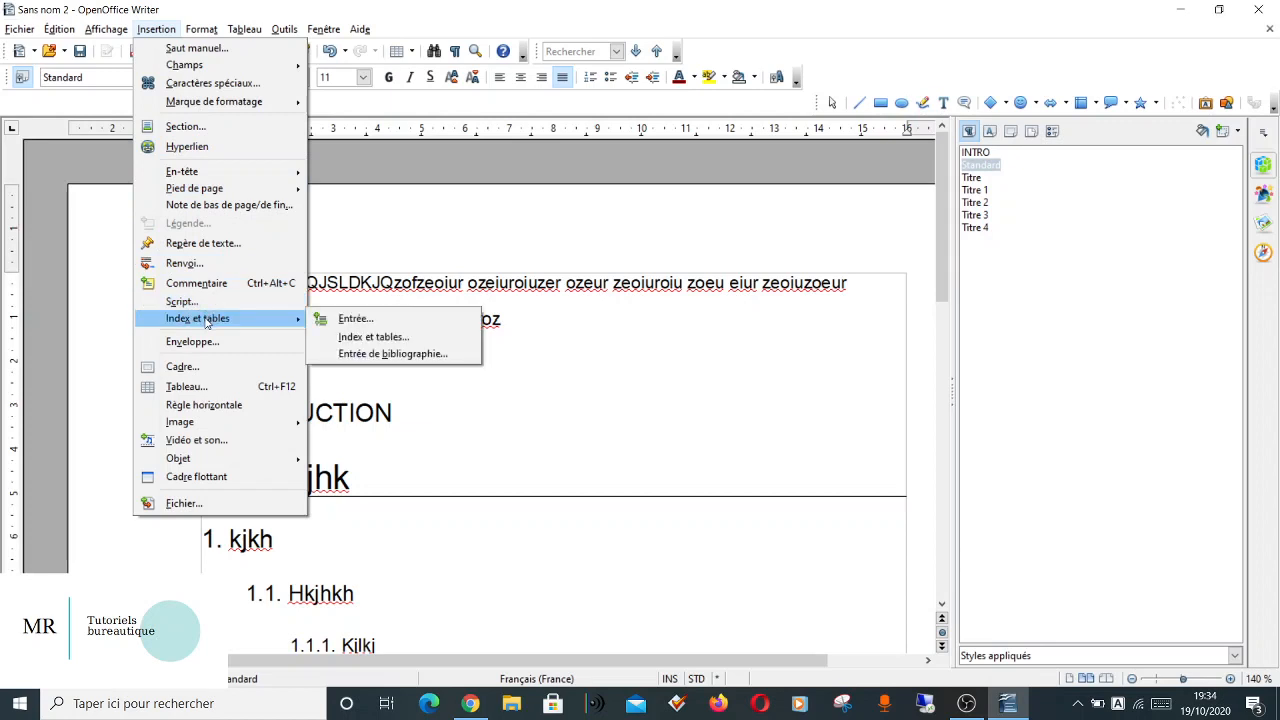
left_click(348, 338)
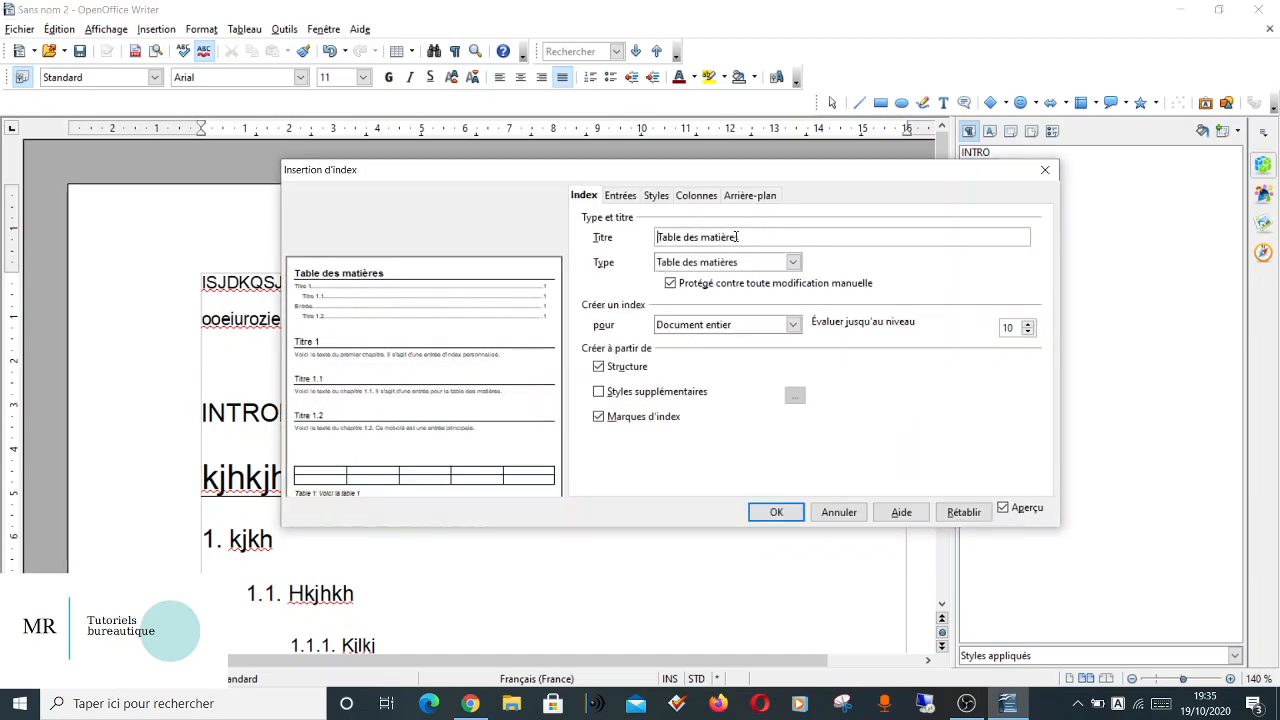
left_click_drag(745, 237, 650, 240)
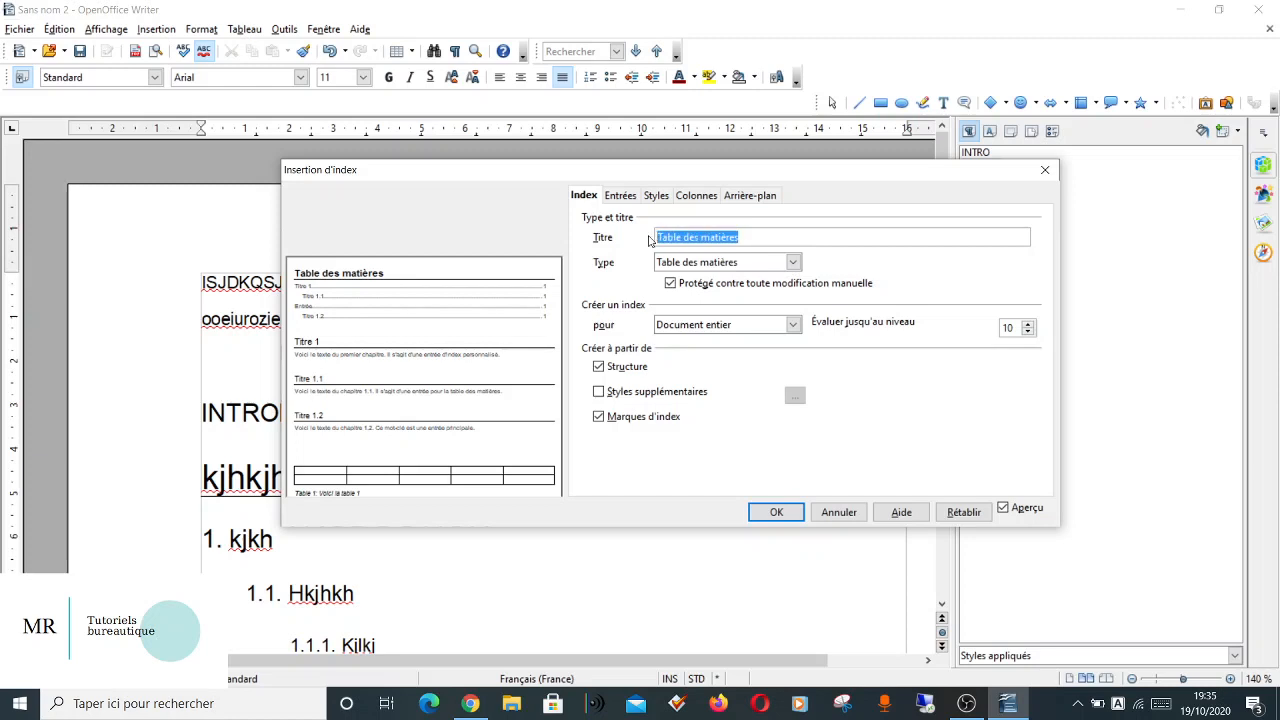
left_click(762, 236)
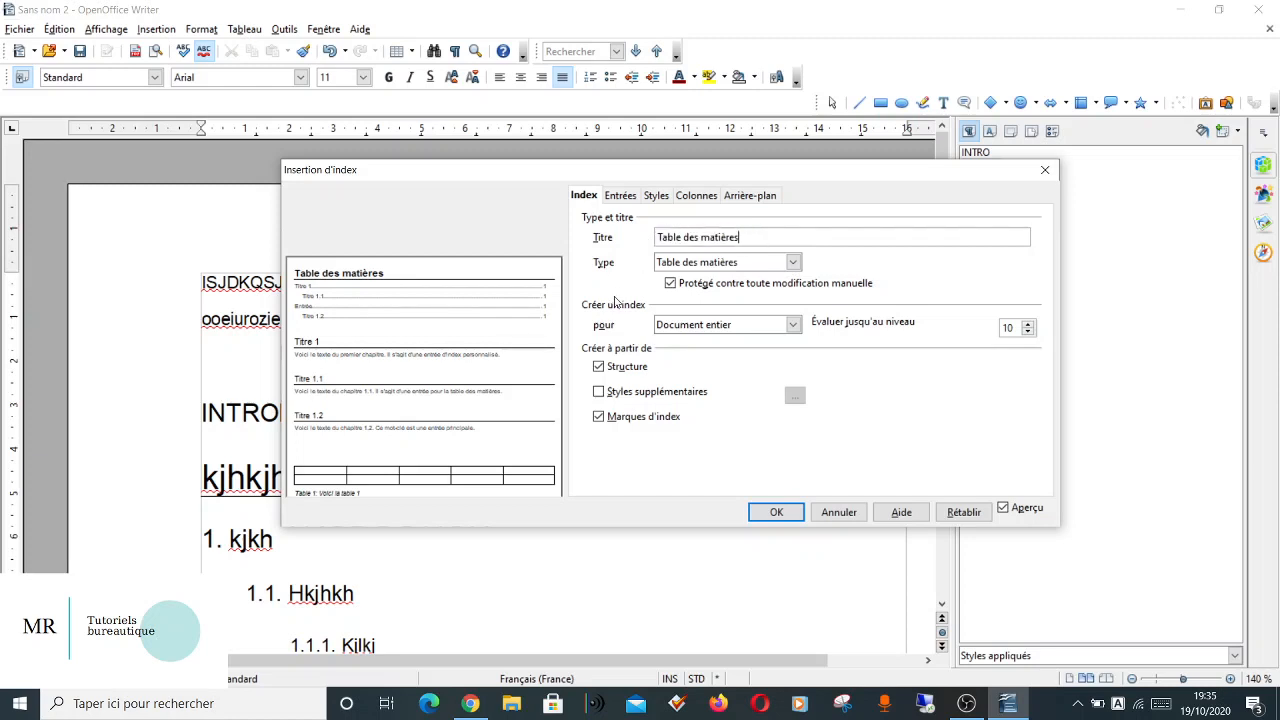
Enable additional styles for the table of contents and assign the INTRO style to level 1.
left_click(599, 392)
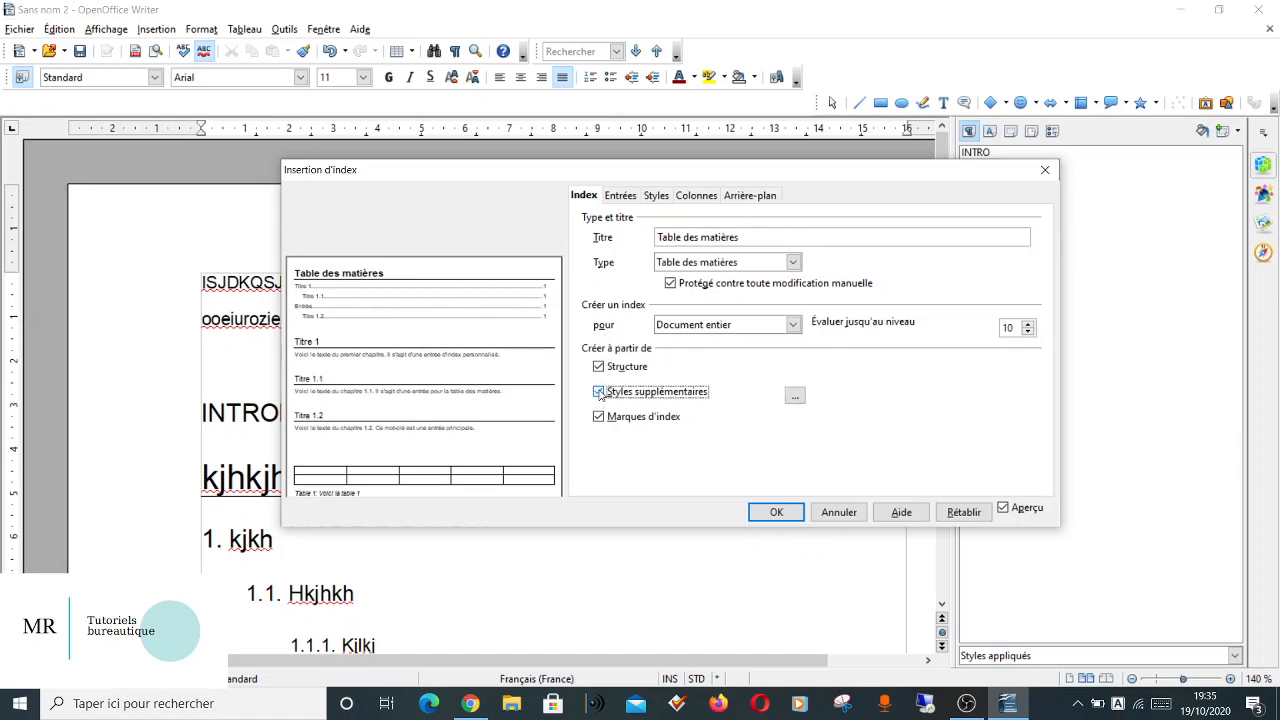
left_click(796, 397)
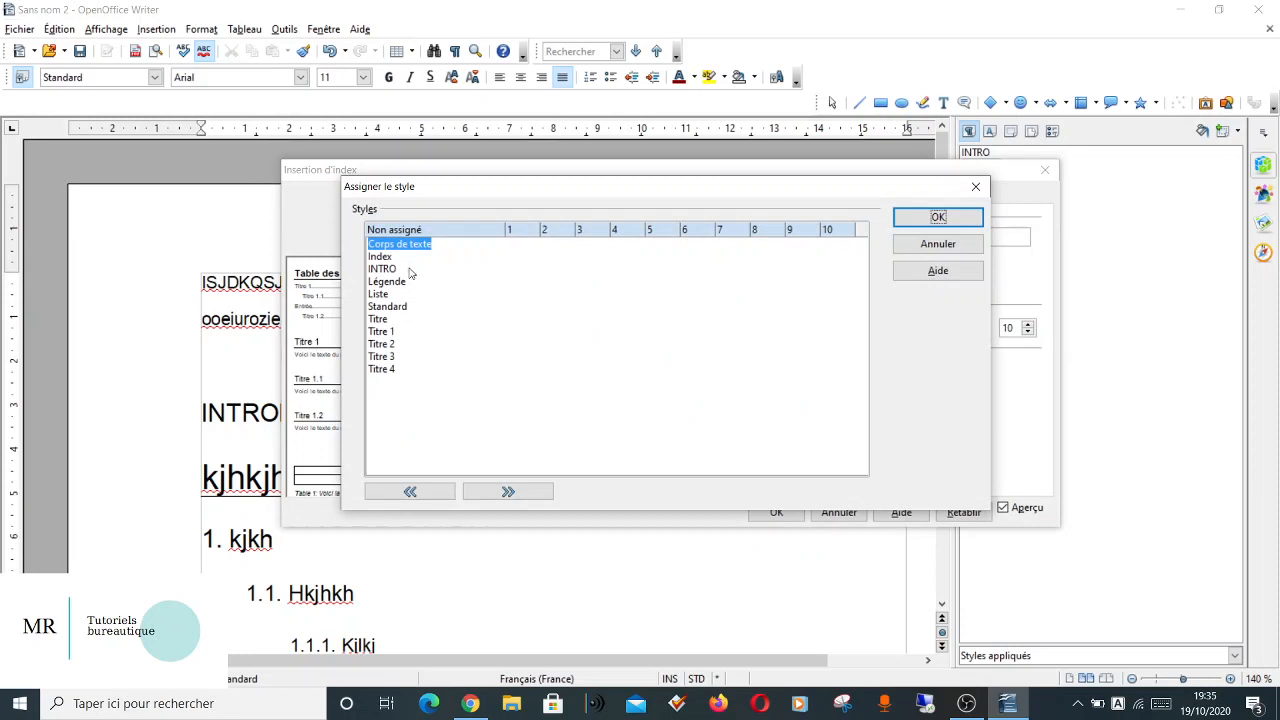
left_click(390, 270)
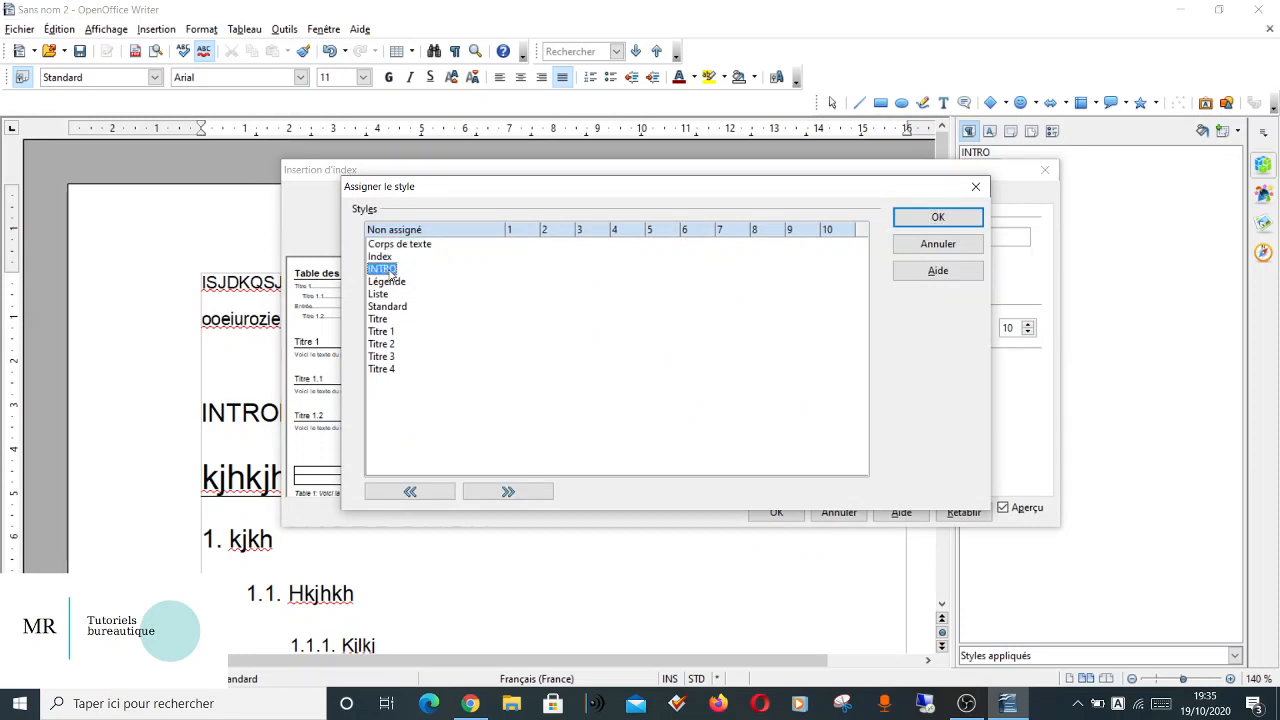
left_click(511, 492)
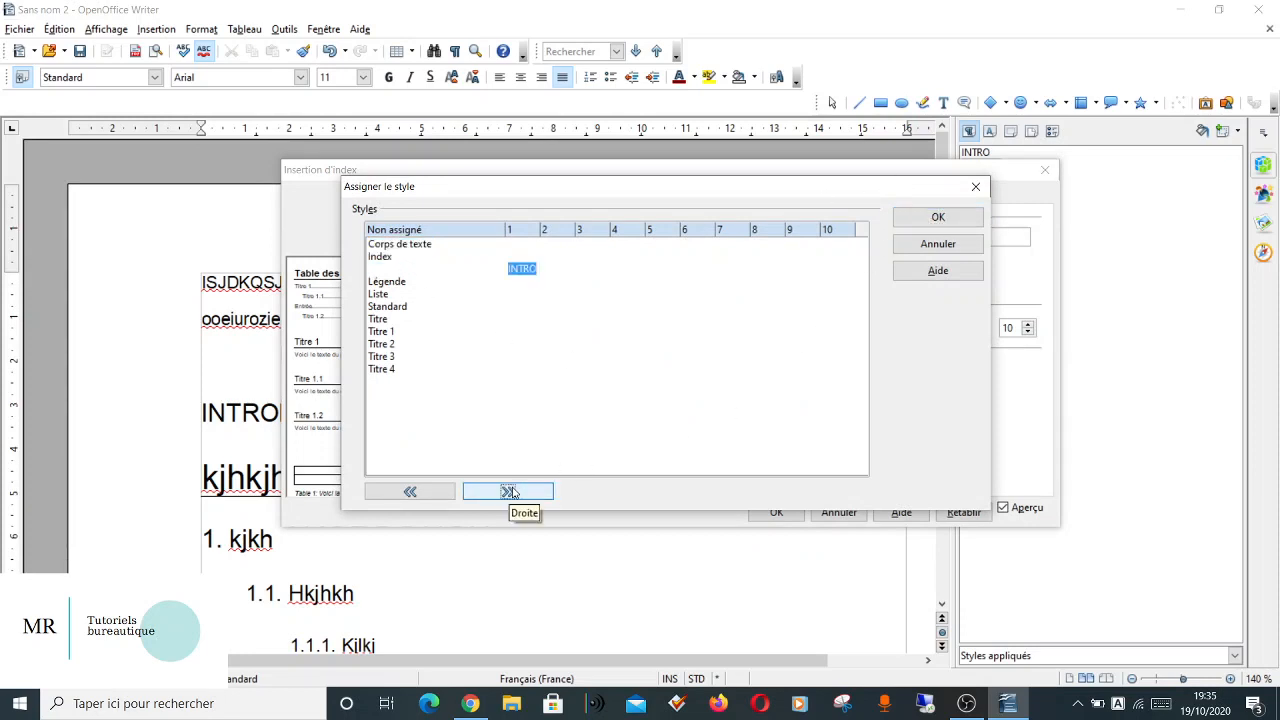
Assign the Titre style to level 1 as well and insert the table of contents.
left_click(379, 320)
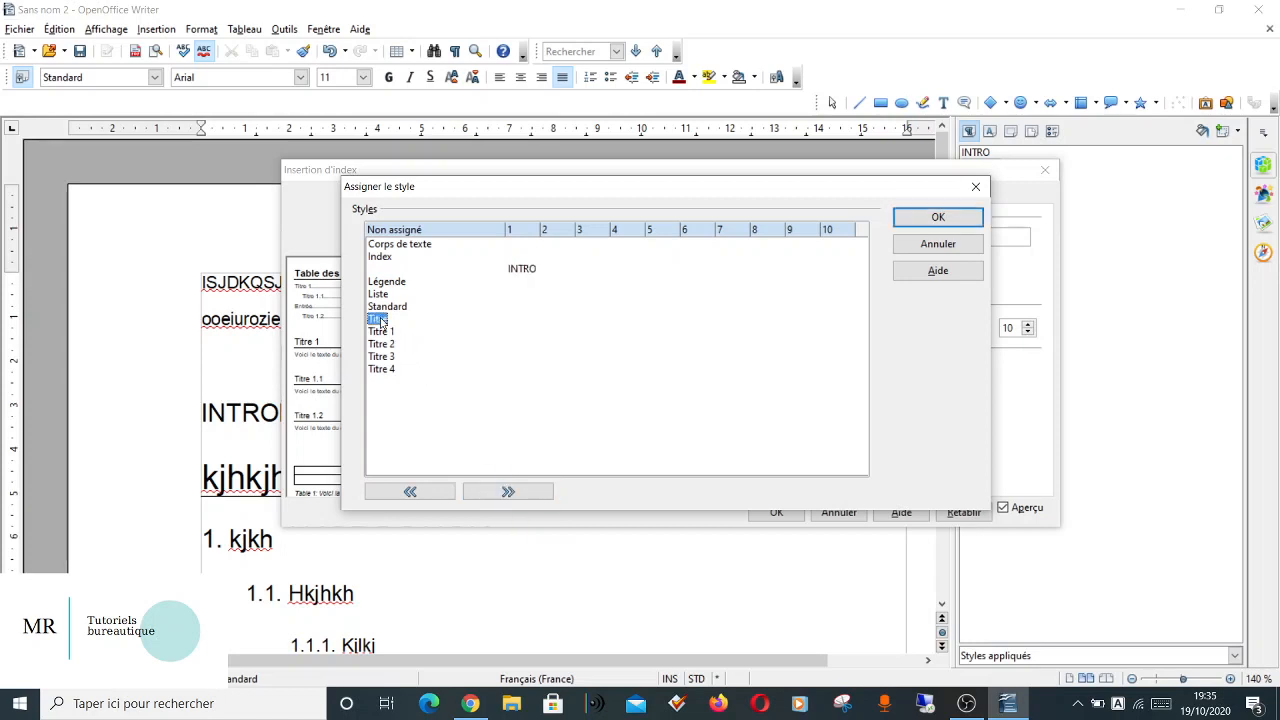
left_click(533, 492)
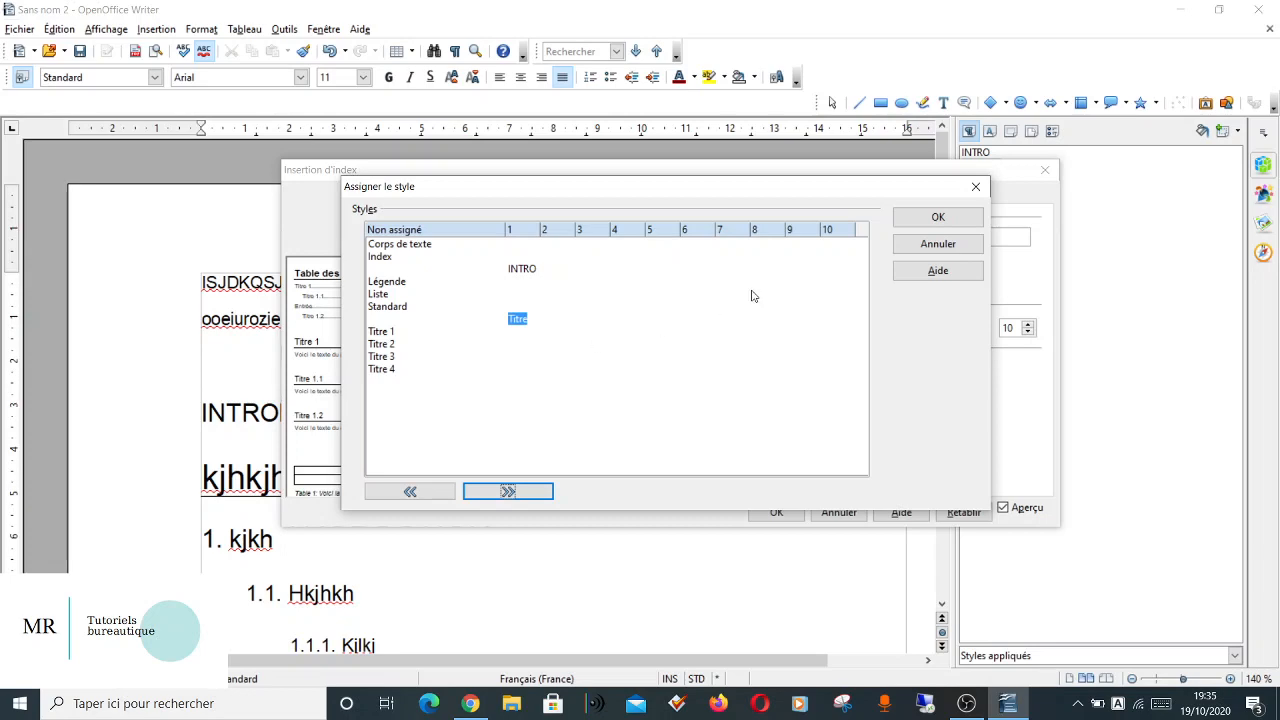
left_click(934, 220)
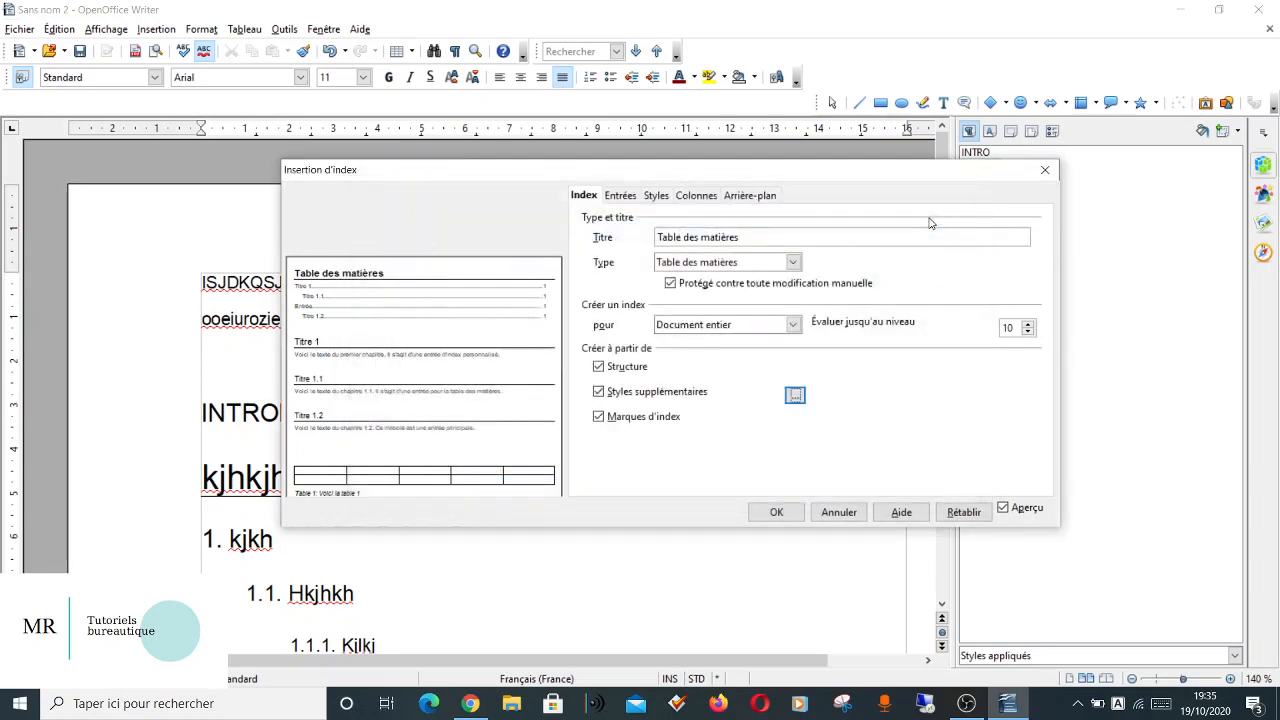
left_click(777, 513)
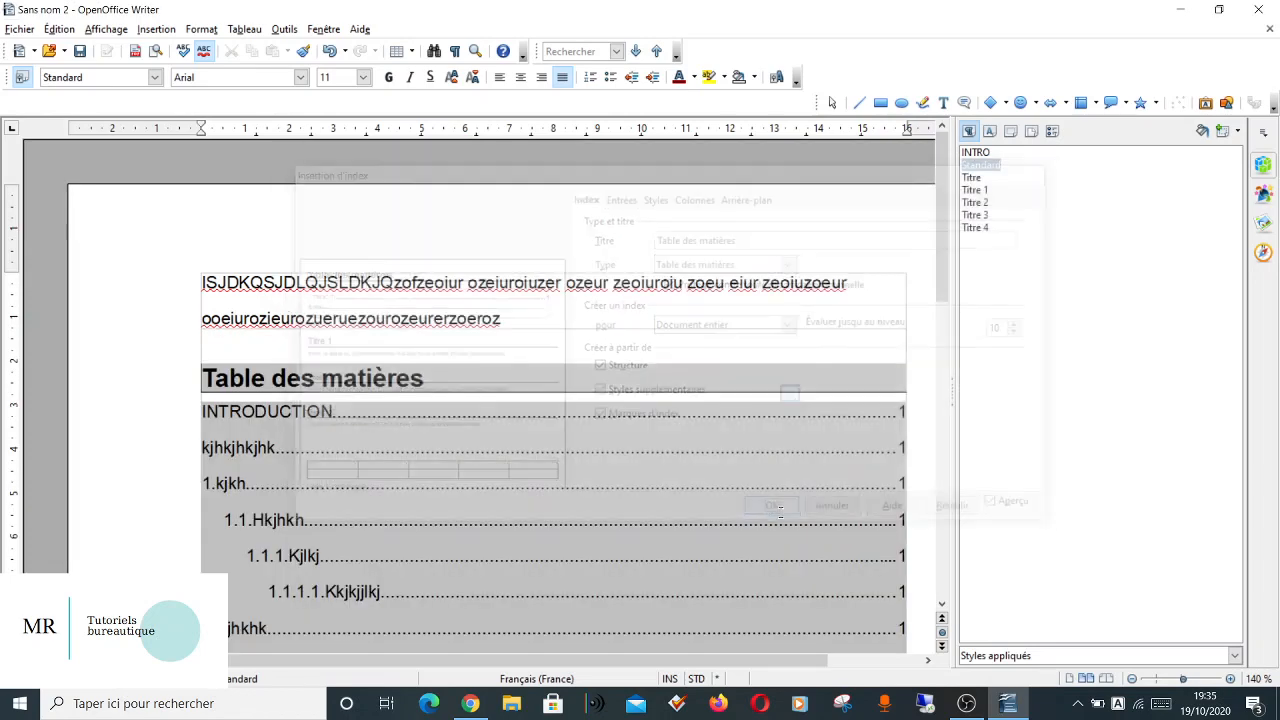
Compare the entries of the inserted table of contents with the headings in the document body.
scroll(780, 512, "down", 5)
scroll(780, 512, "up", 2)
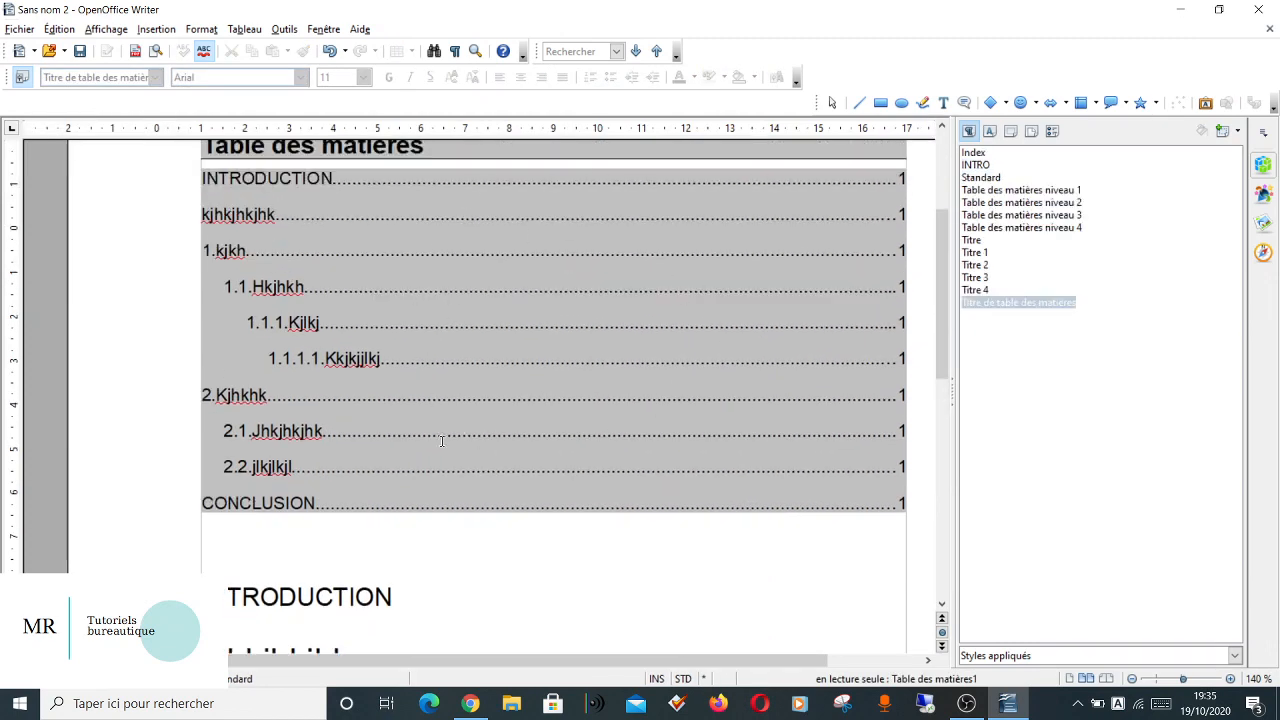
scroll(403, 296, "up", 2)
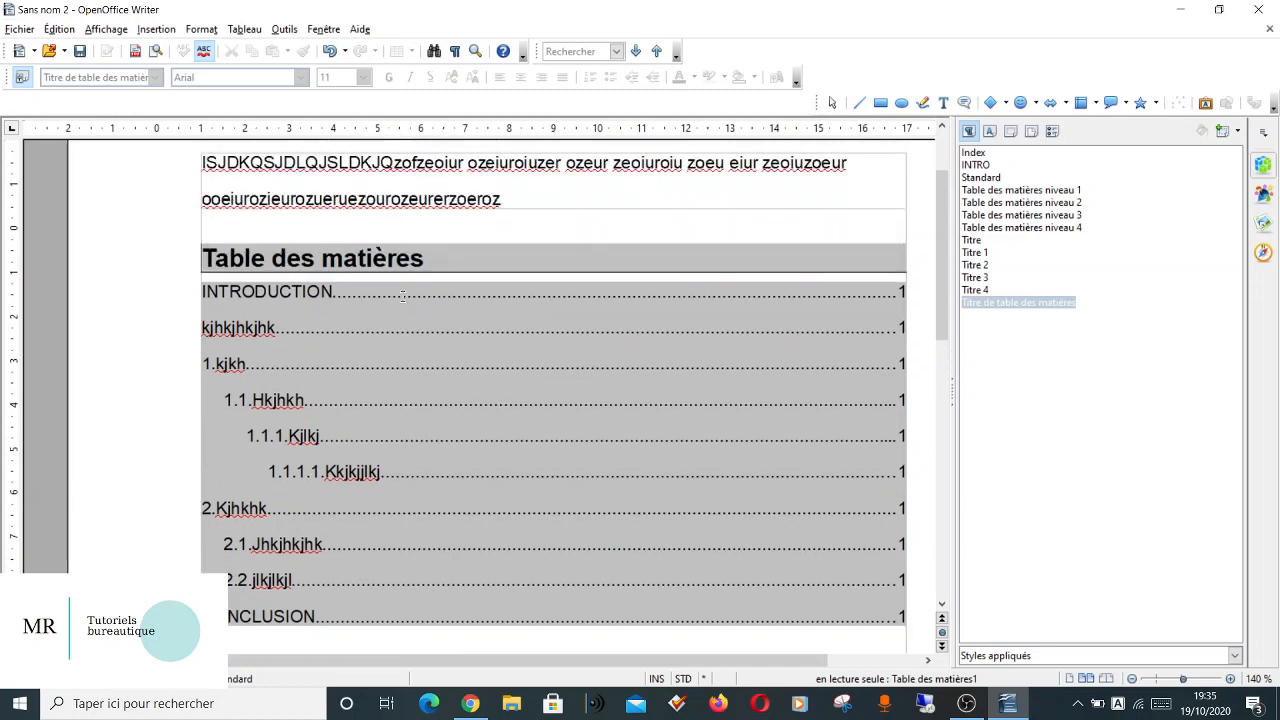
left_click(250, 327)
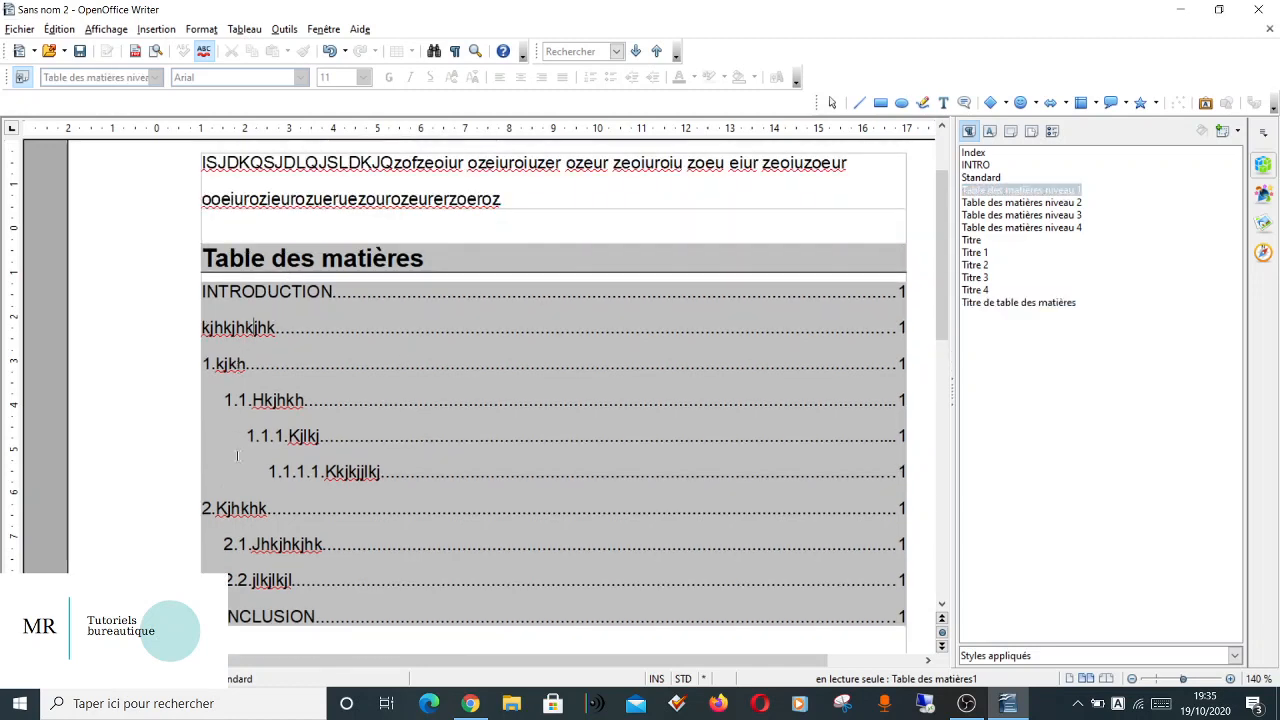
scroll(475, 602, "down", 11)
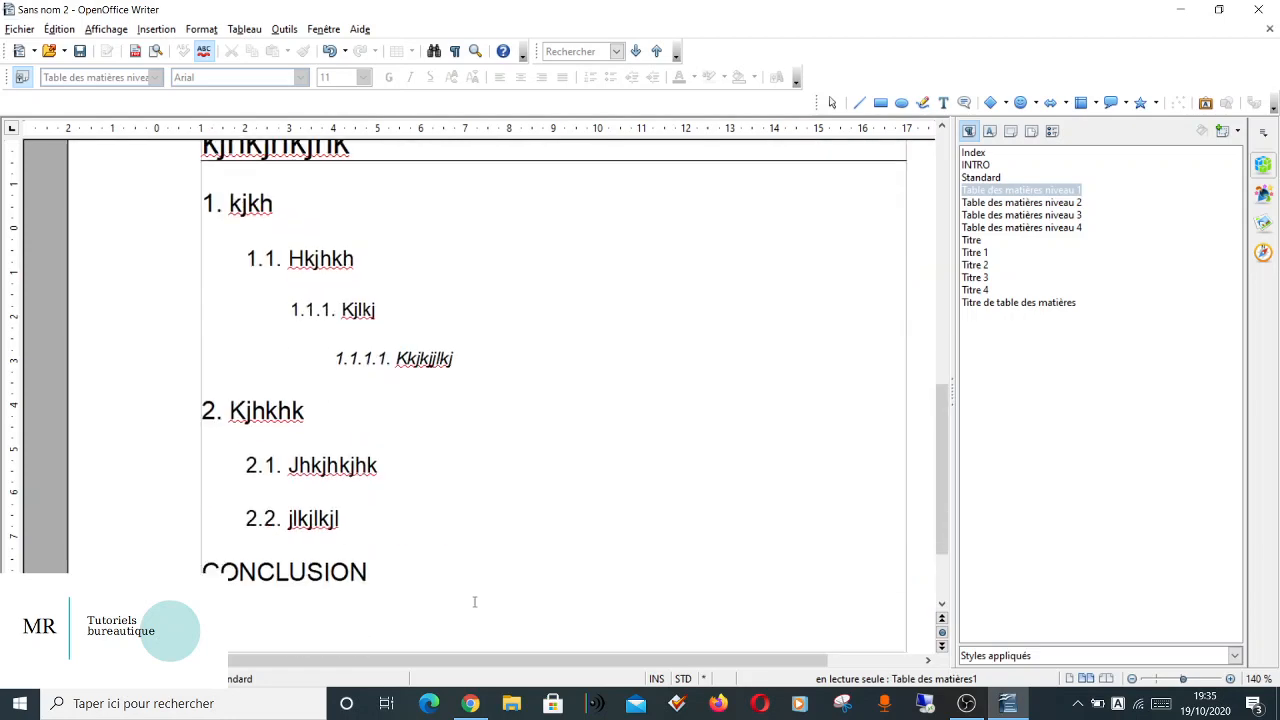
scroll(475, 602, "down", 2)
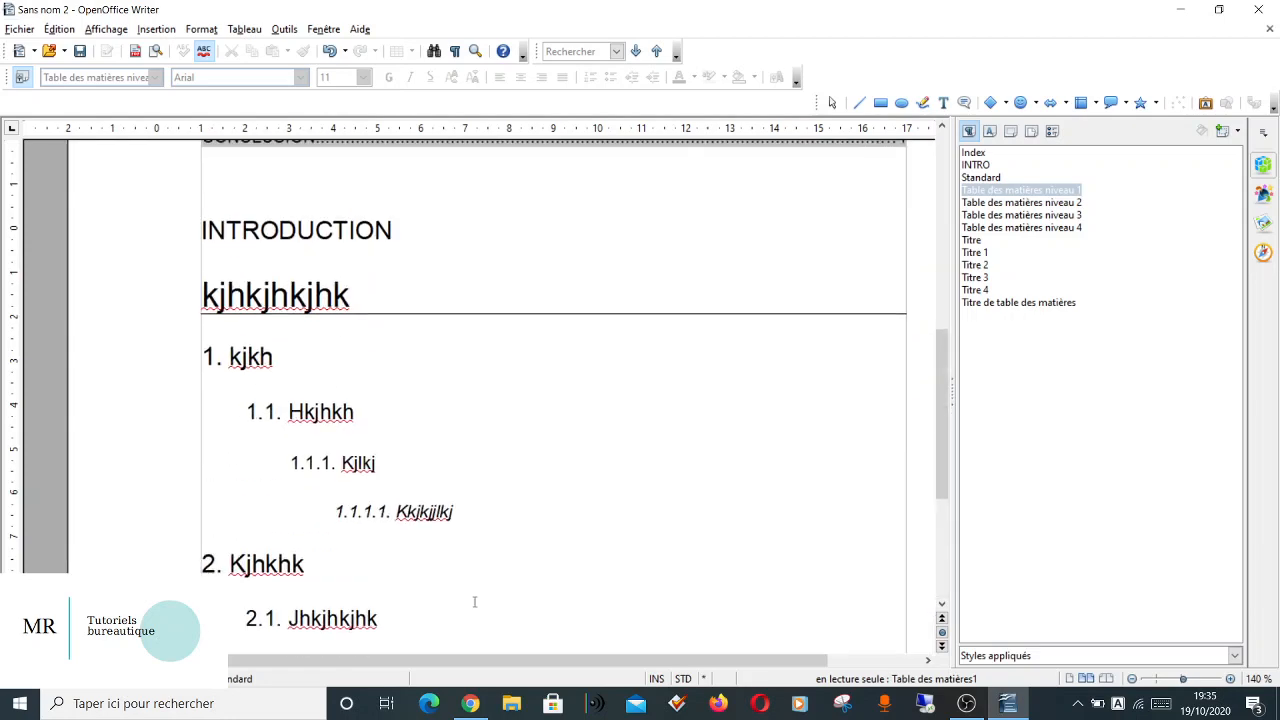
Insert empty paragraphs before the "INTRODUCTION" heading below the table of contents to push it onto the next page.
scroll(475, 601, "up", 5)
left_click(226, 464)
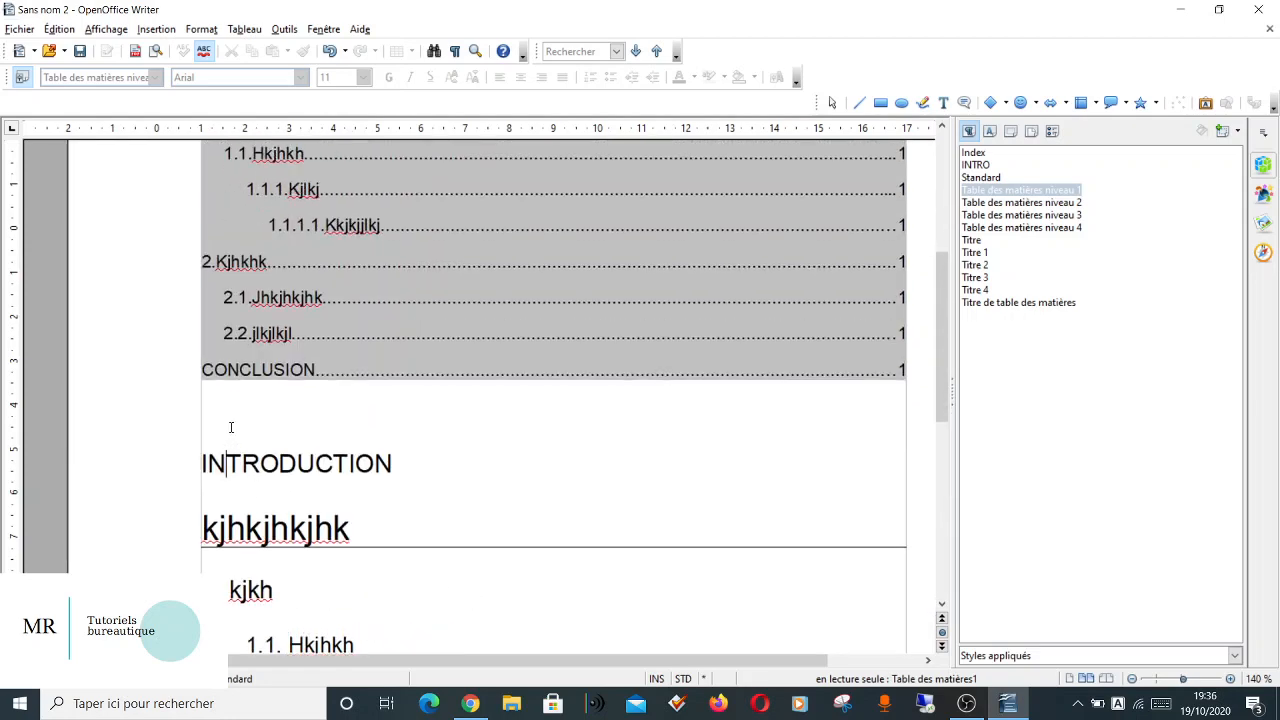
left_click(203, 463)
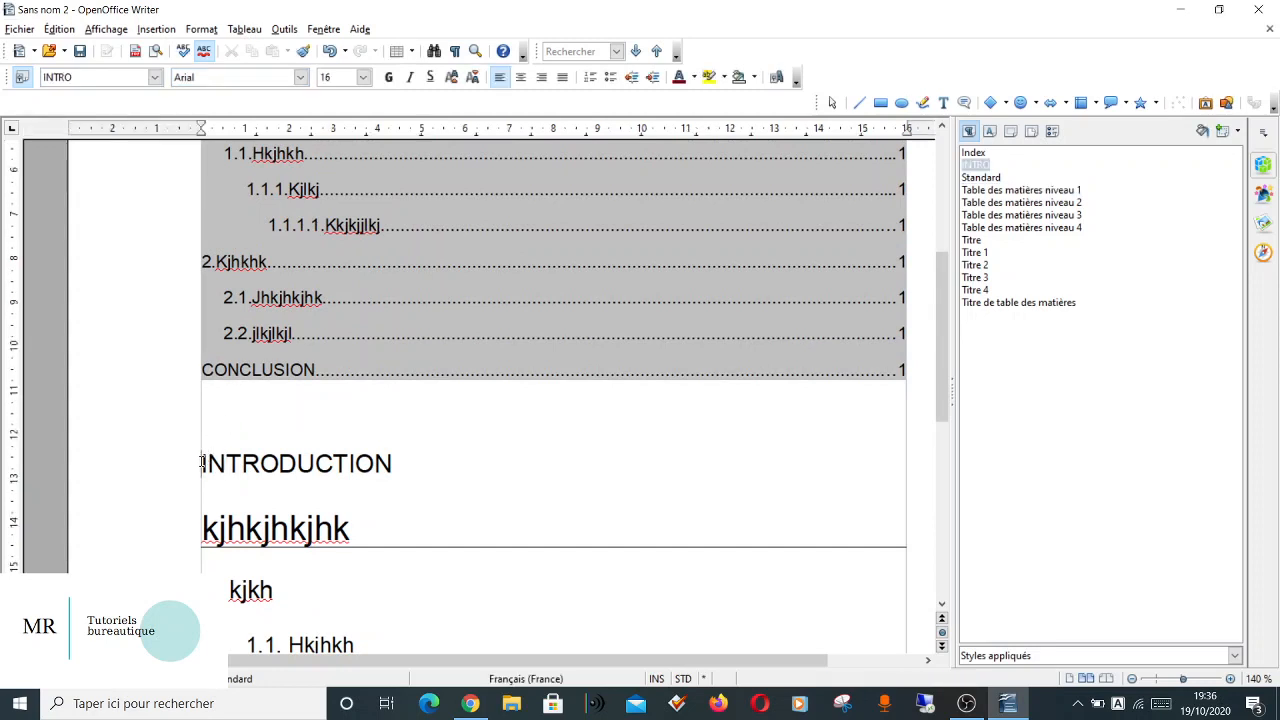
key("Return")
key("Return")
key("Return")
key("Return")
key("Return")
key("Return")
key("Return")
key("Return")
key("Return")
key("Return")
key("Return")
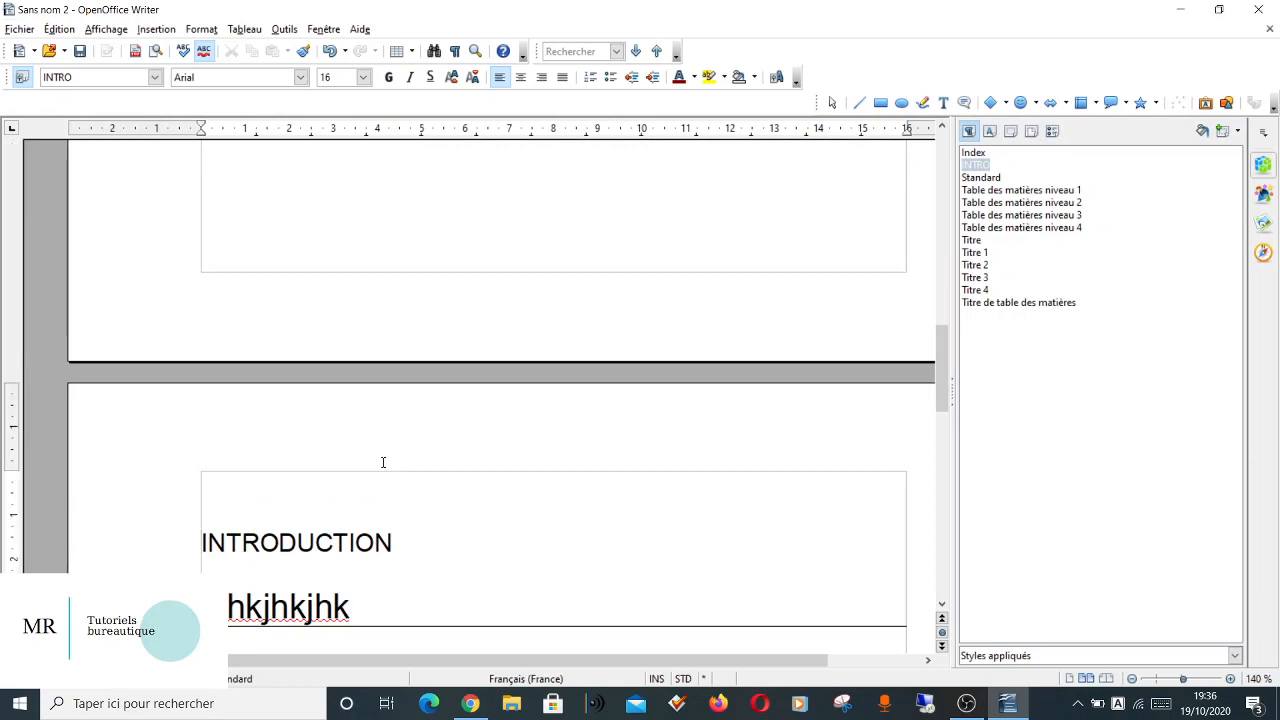
Update the table of contents to refresh its page numbers and check the "INTRODUCTION" entry.
scroll(700, 250, "up", 10)
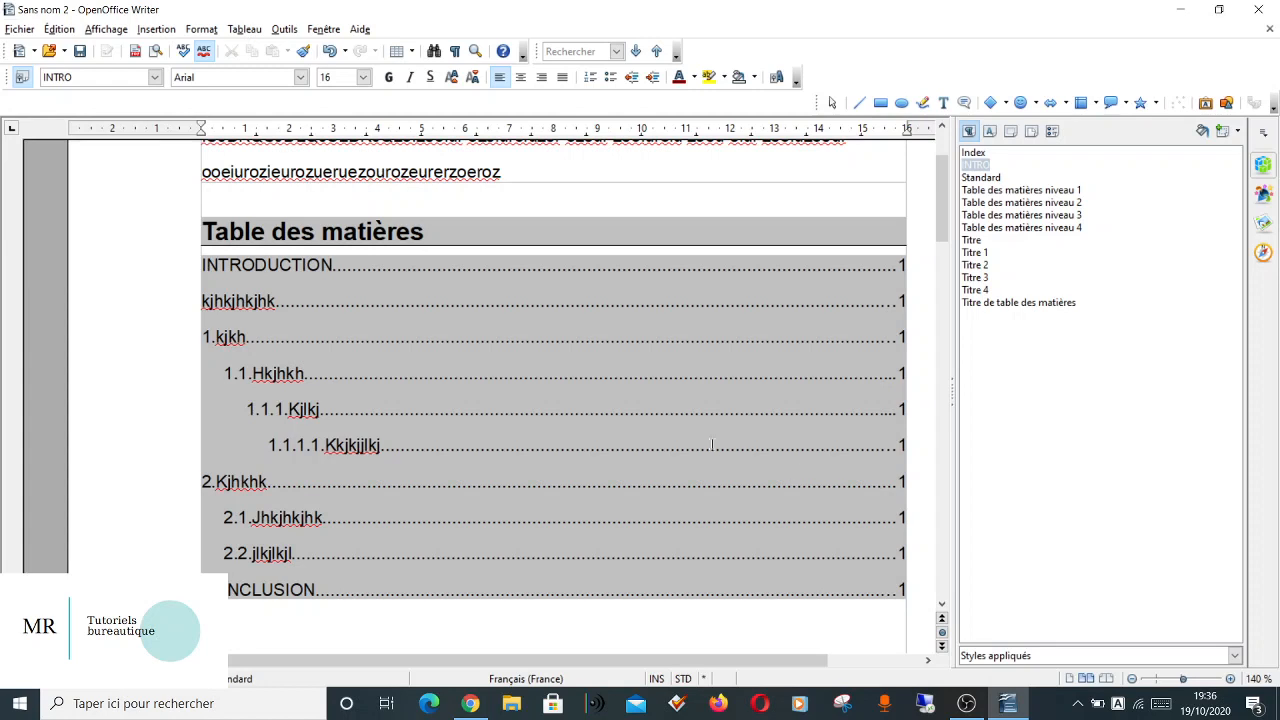
right_click(589, 371)
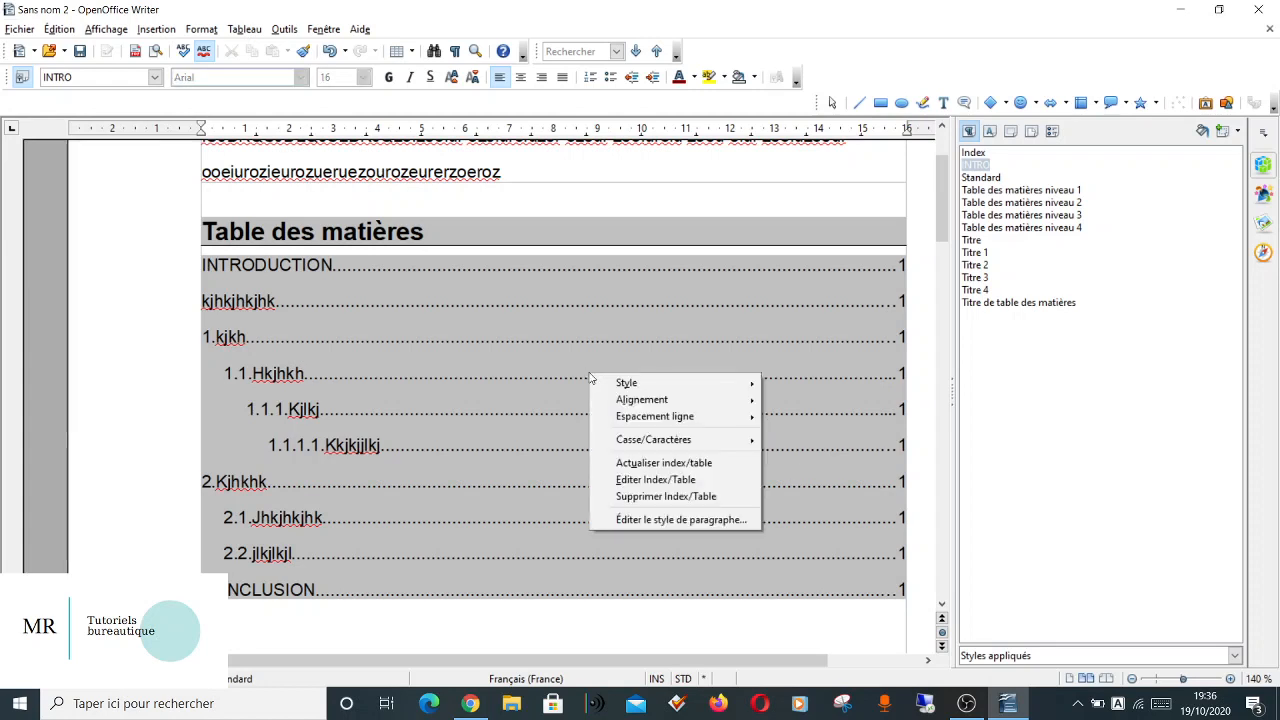
left_click(637, 463)
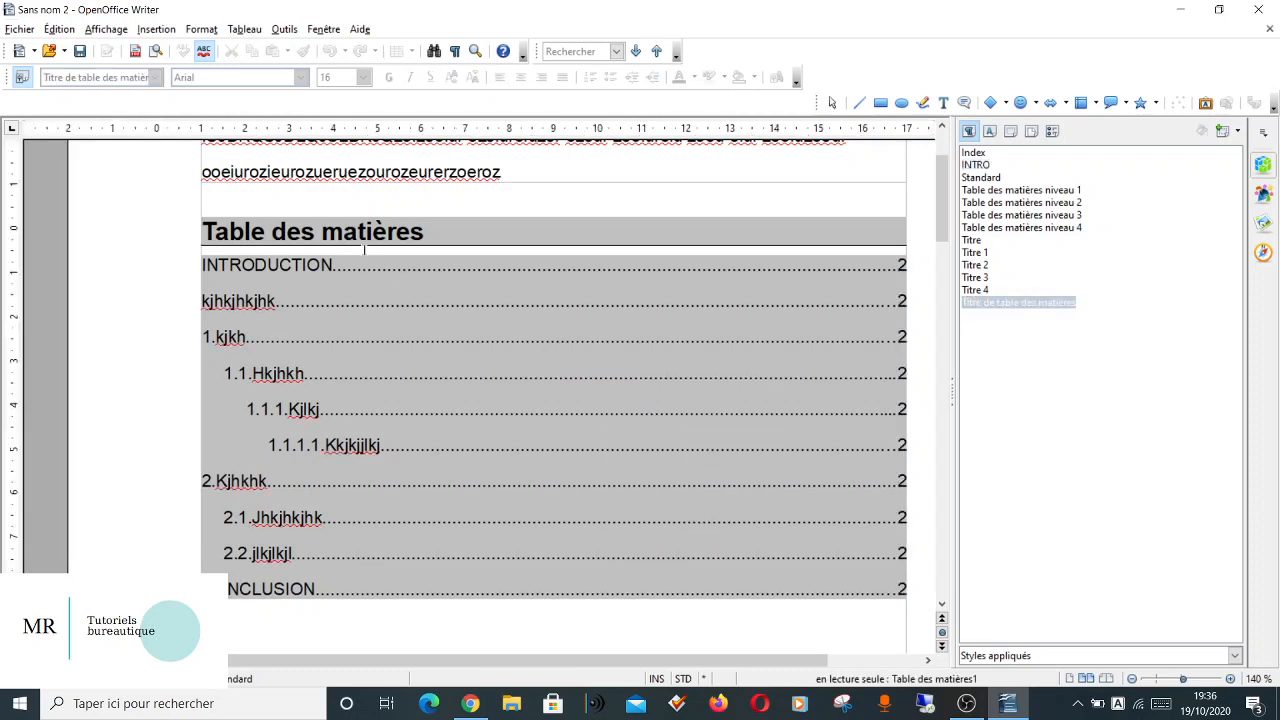
left_click(330, 265)
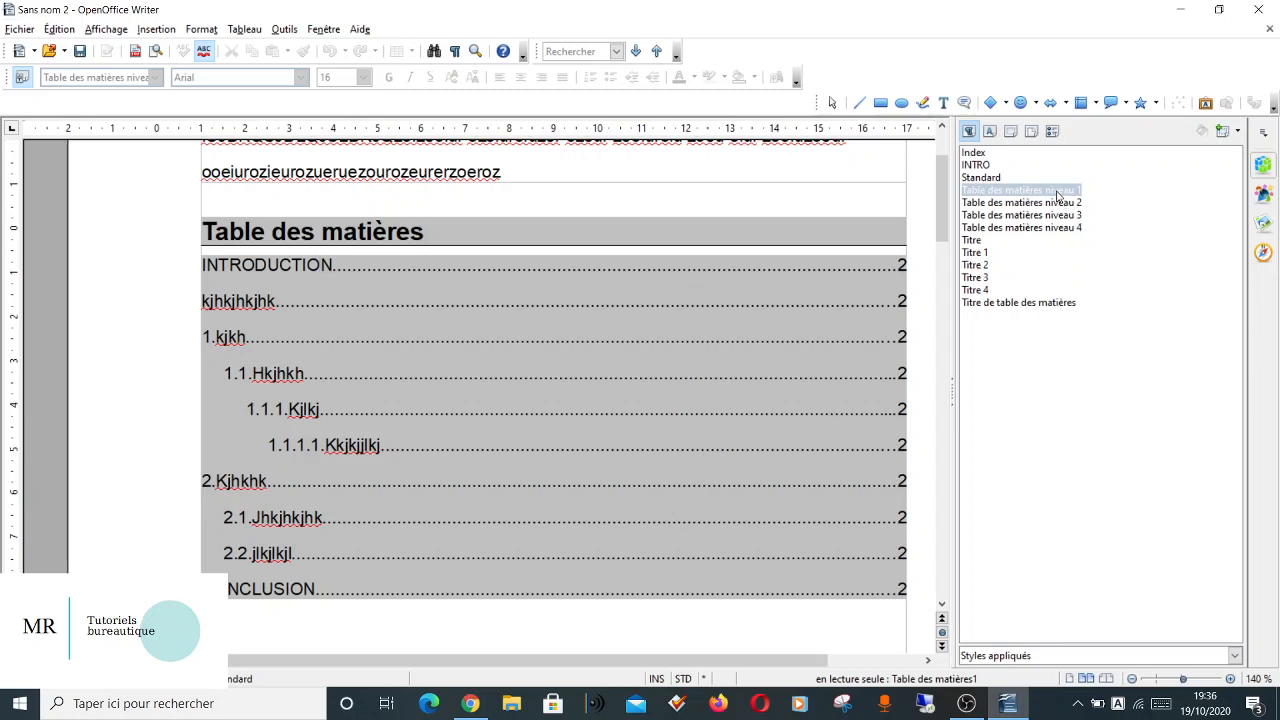
Modify the Table des matières niveau 1 style to use Simple line spacing and 0,05 cm below the paragraph.
right_click(1057, 195)
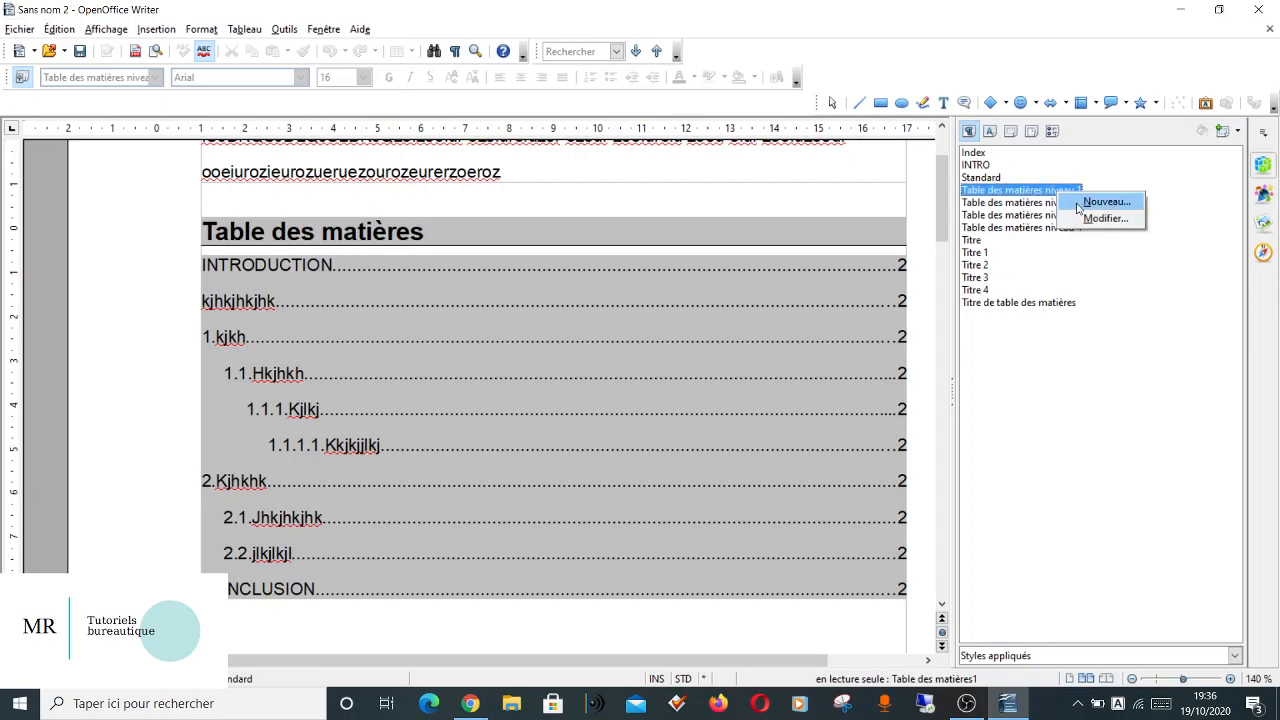
left_click(1088, 219)
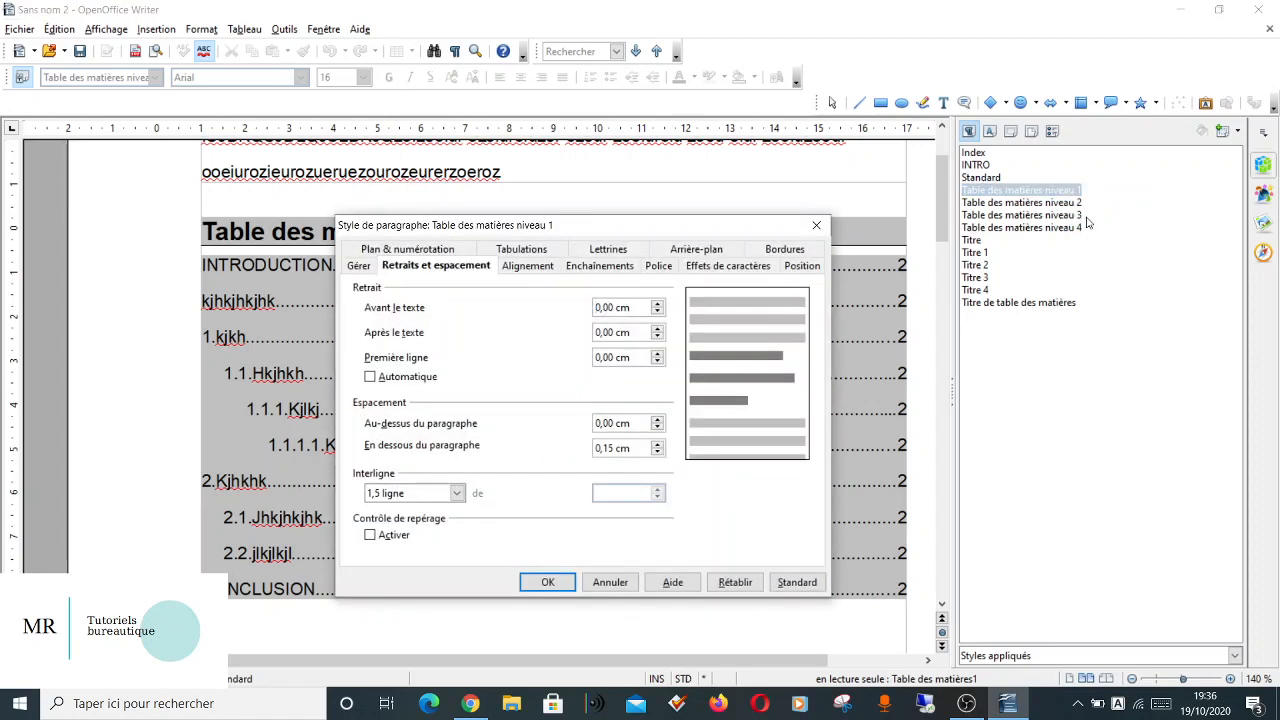
left_click(436, 494)
left_click(407, 510)
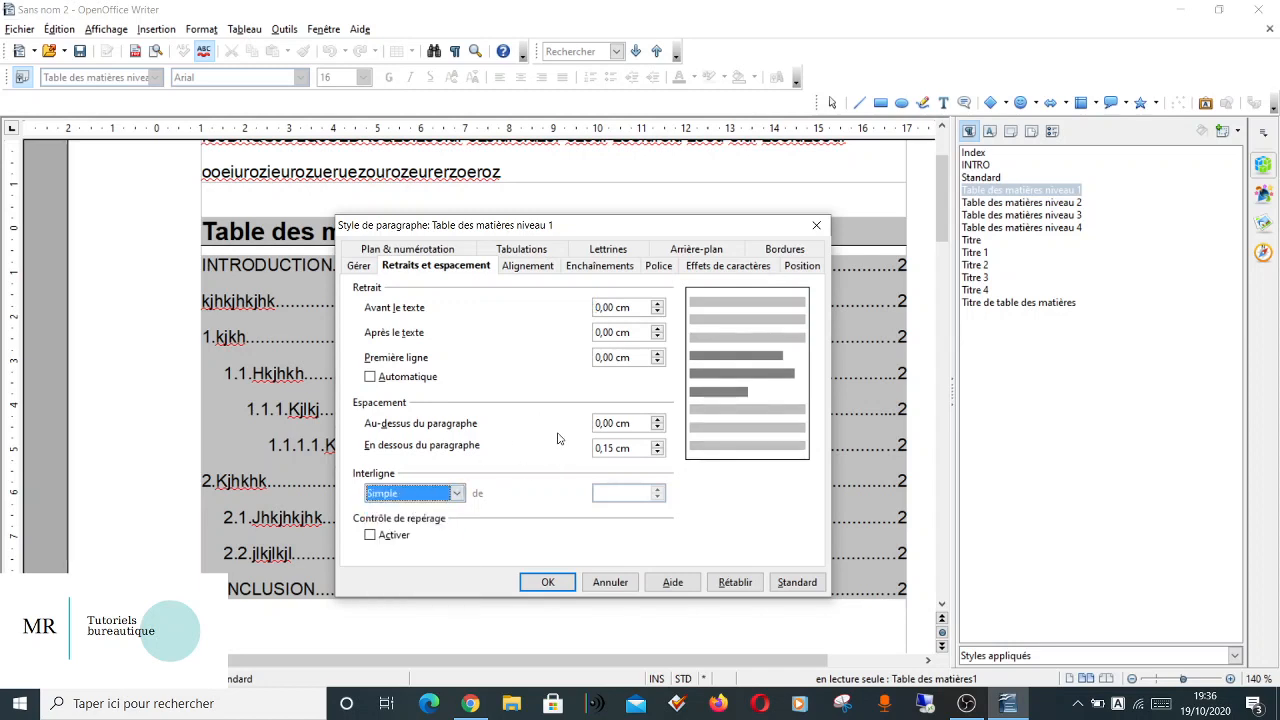
left_click(658, 452)
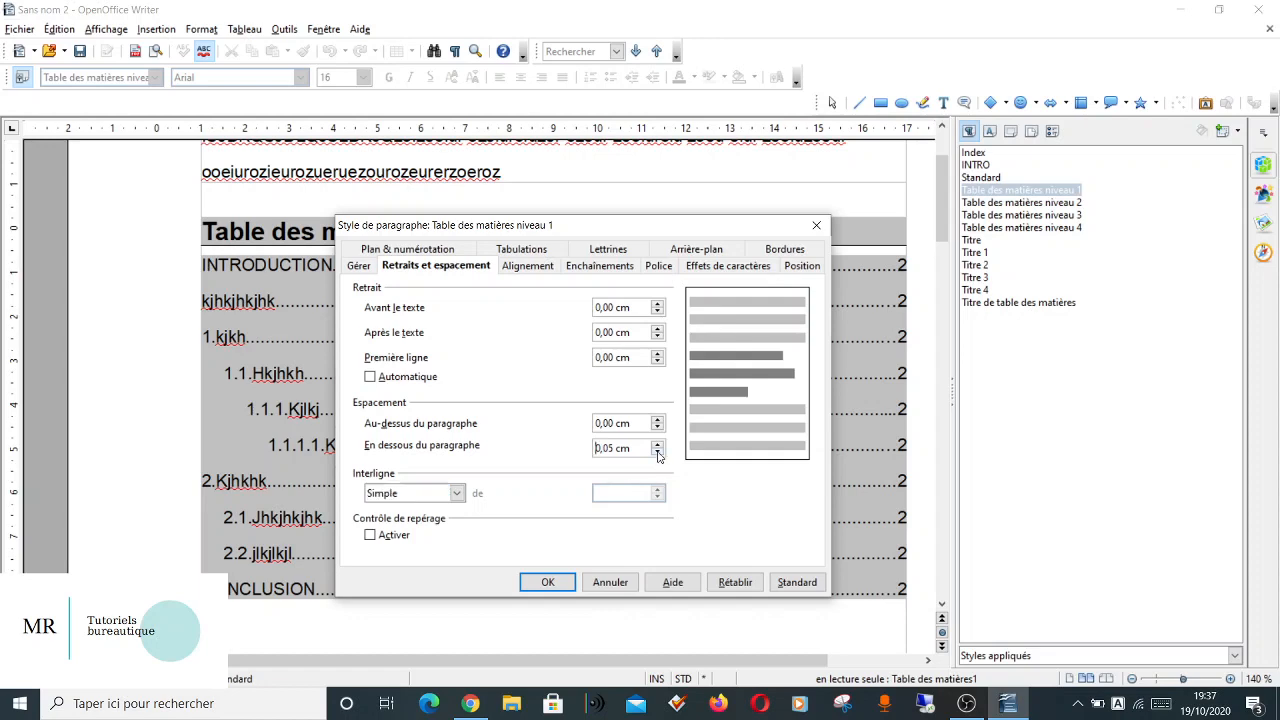
left_click(546, 581)
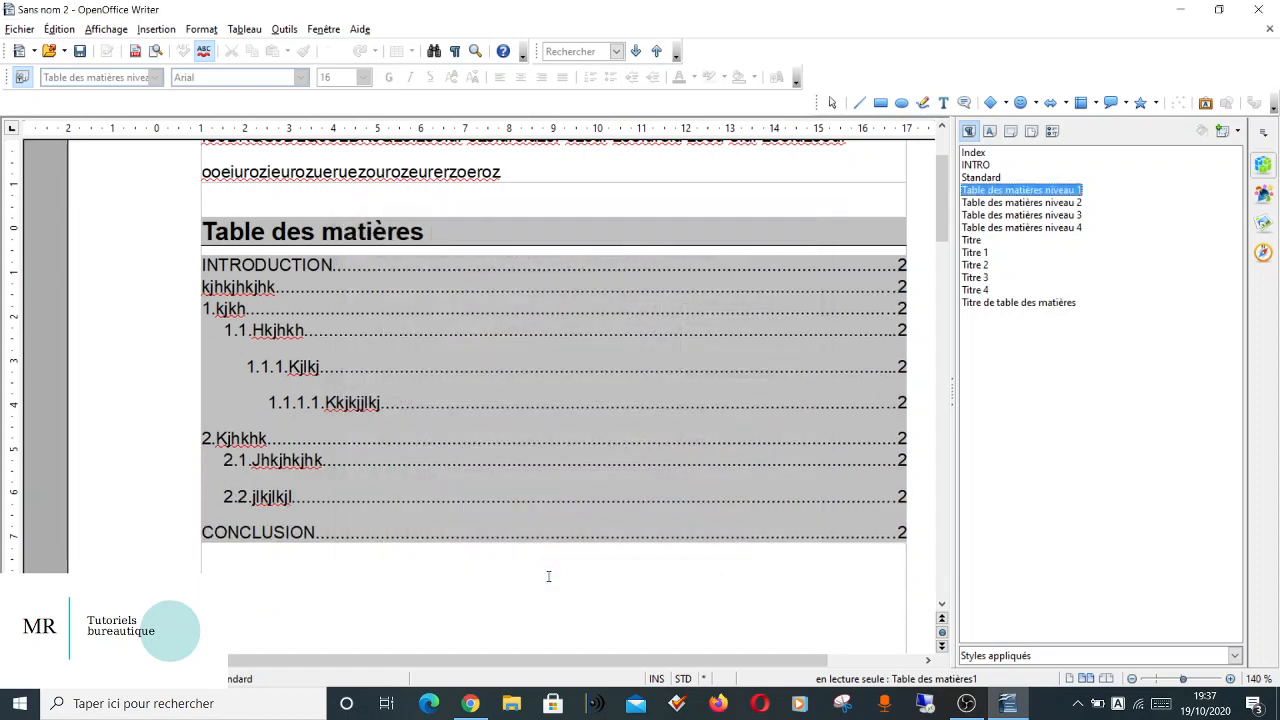
Give the Table des matières niveau 2 style Simple line spacing with 0,05 cm of space below the paragraph.
right_click(995, 203)
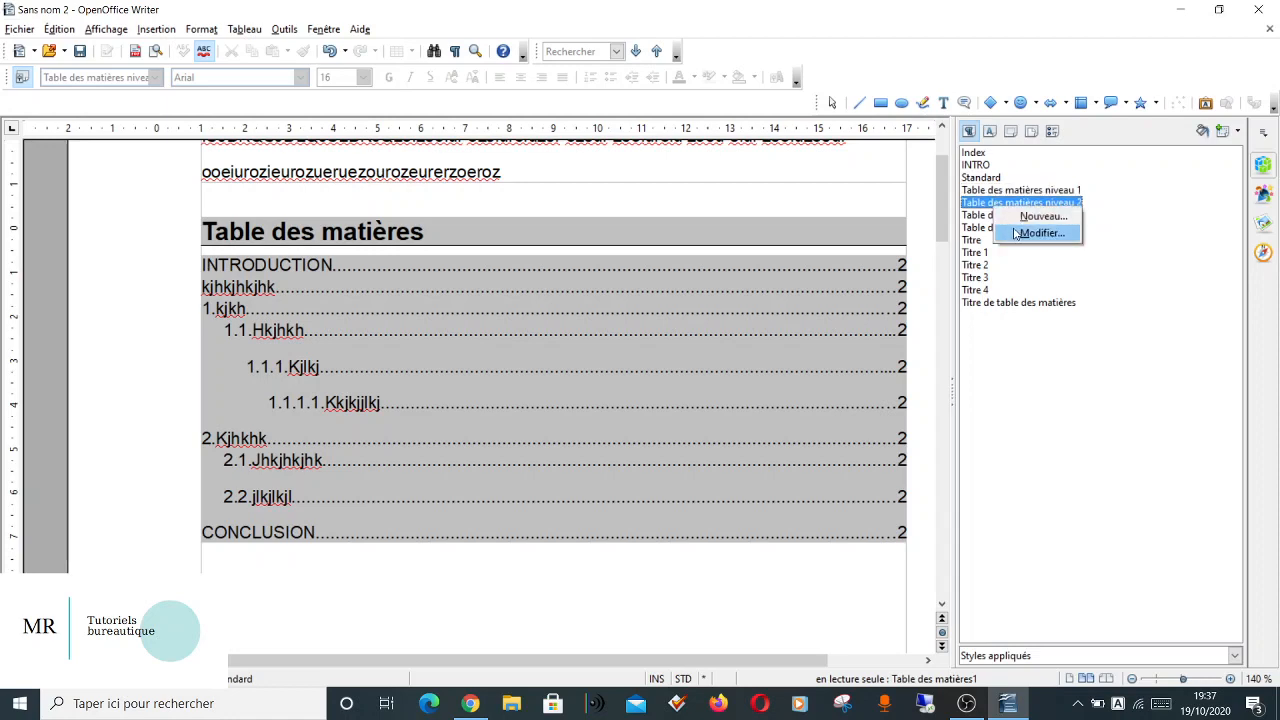
left_click(1017, 234)
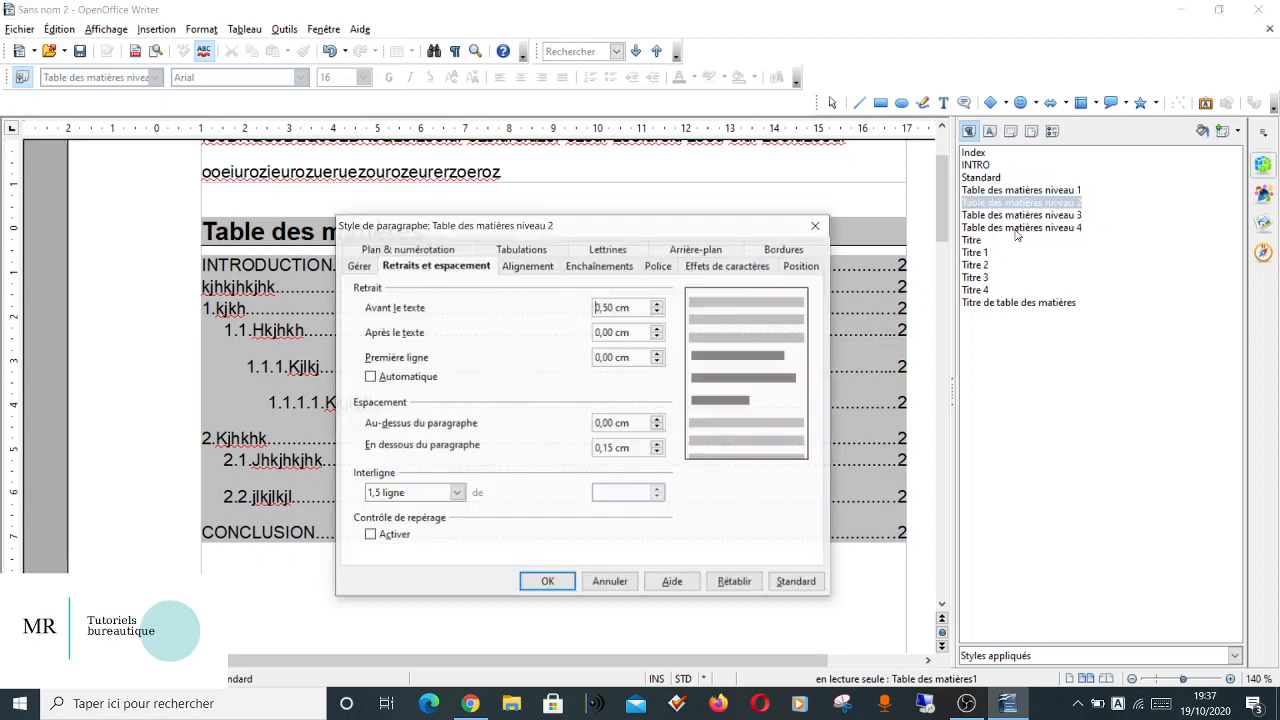
left_click(403, 494)
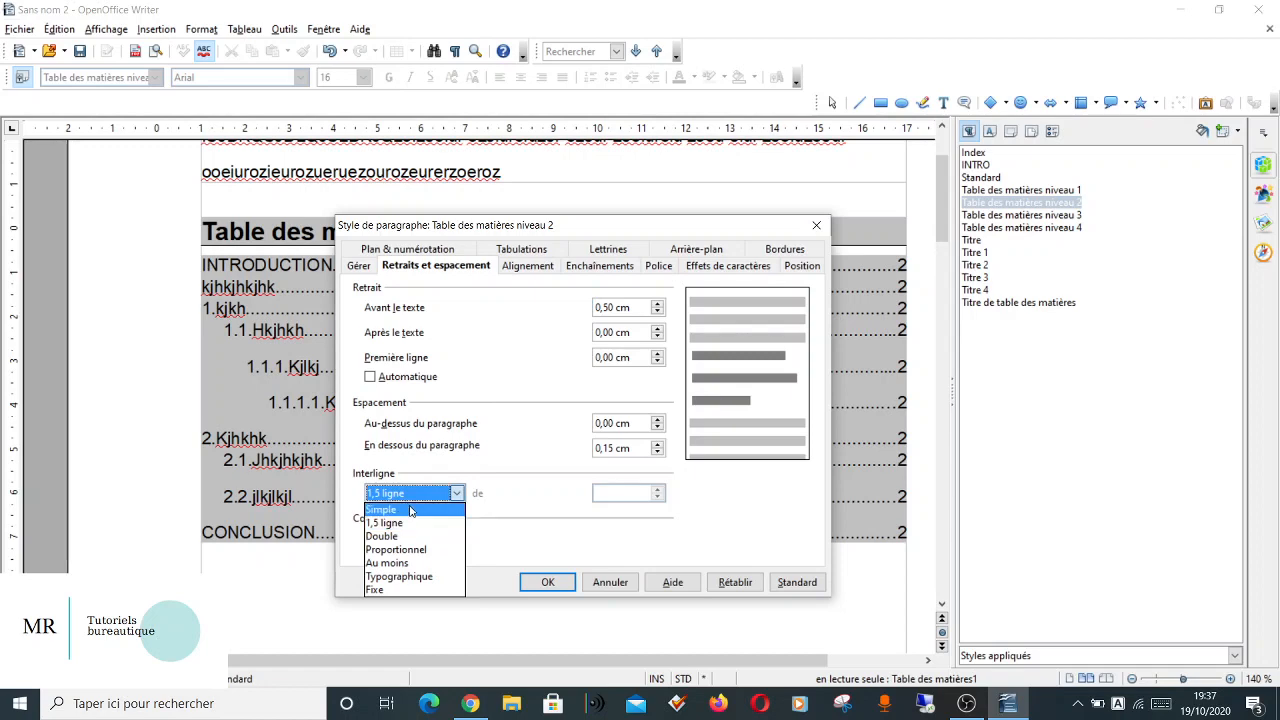
left_click(414, 510)
left_click(657, 452)
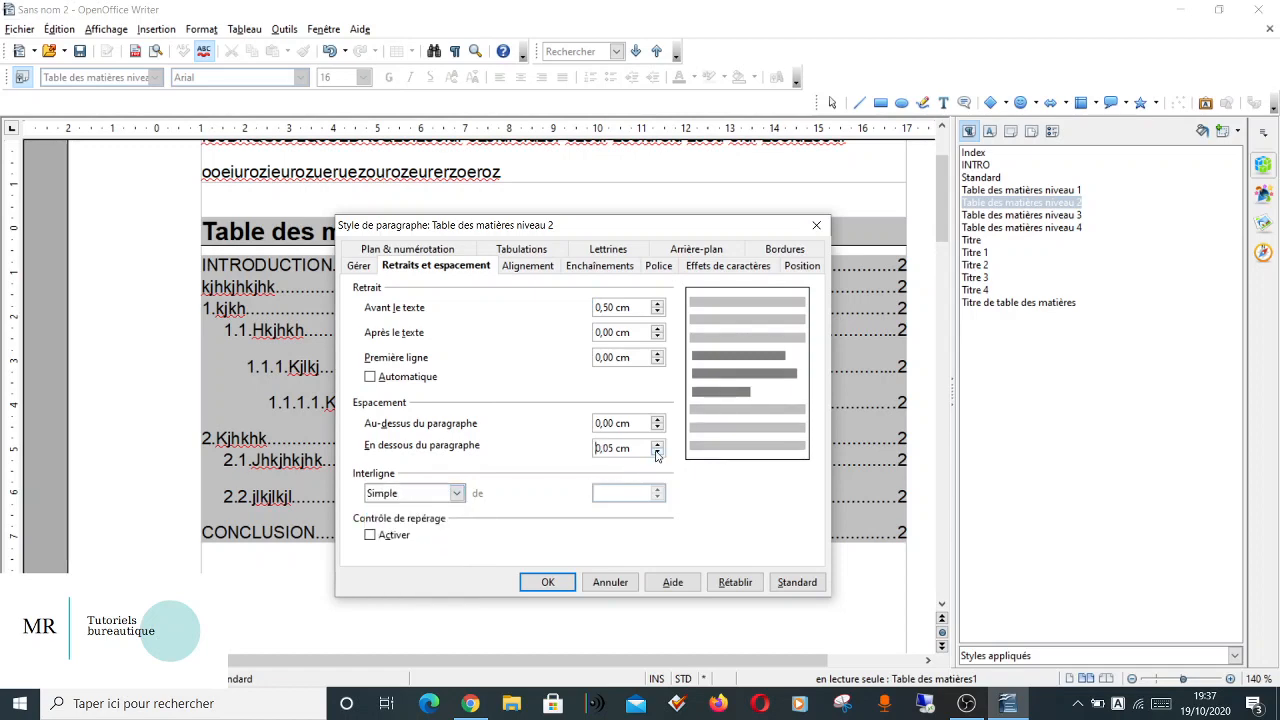
left_click(548, 583)
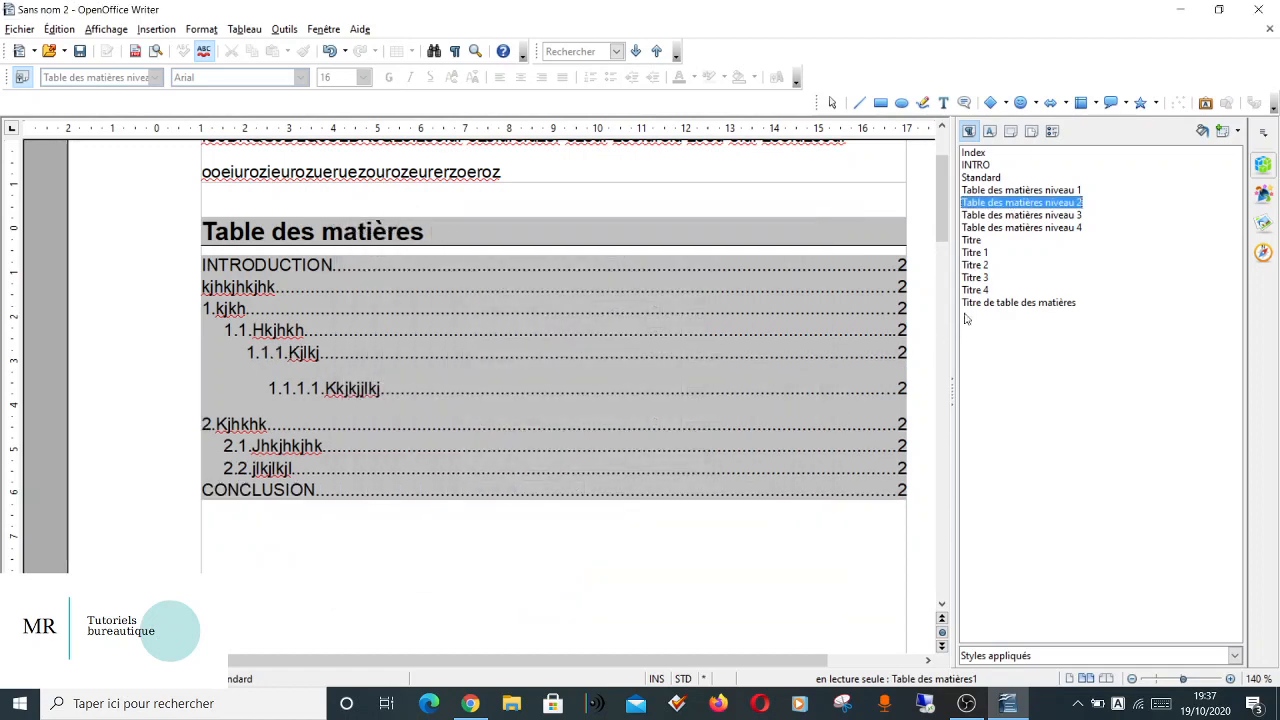
Set the Table des matières niveau 3 style to Simple line spacing and 0,05 cm below the paragraph.
left_click(1000, 216)
right_click(1003, 217)
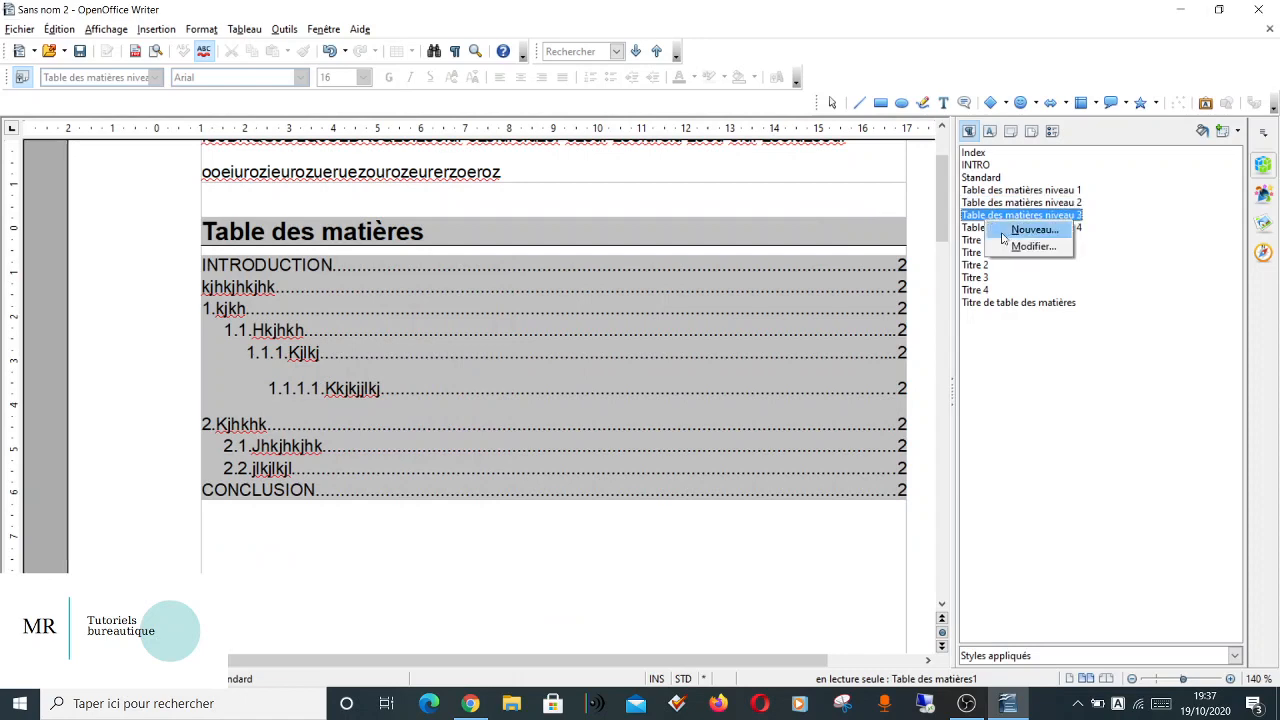
left_click(1018, 247)
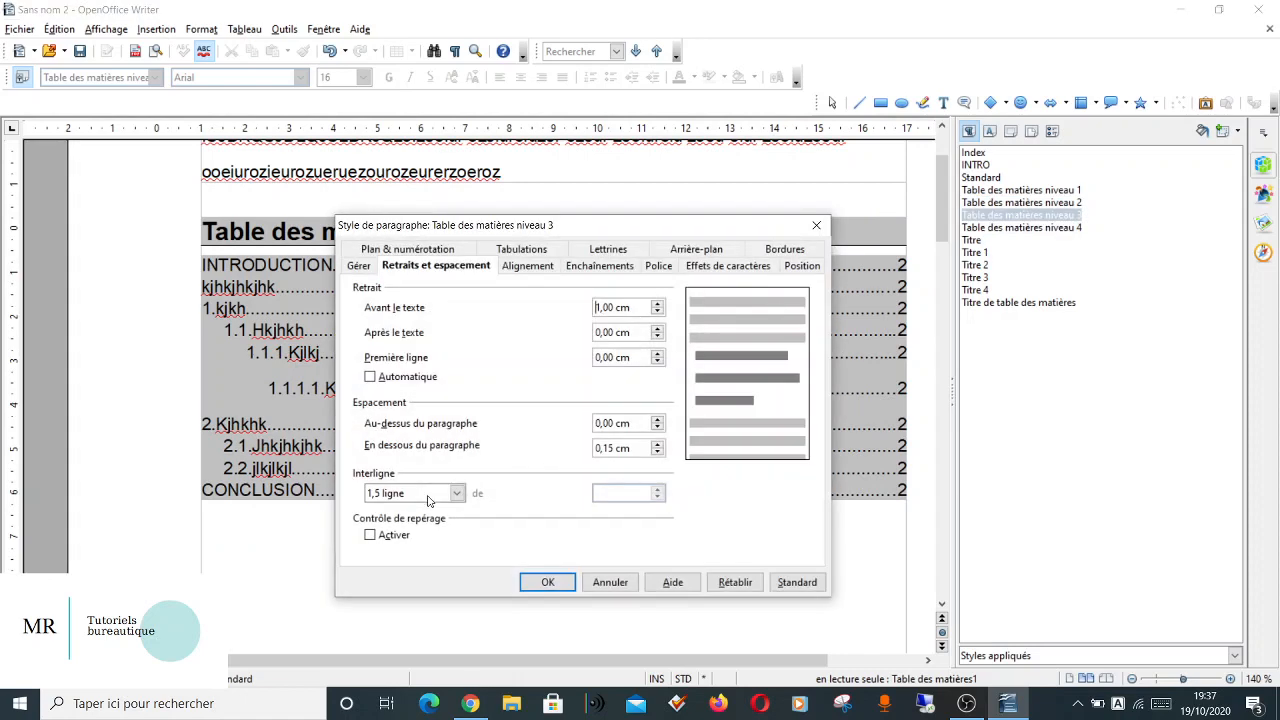
left_click(428, 495)
left_click(410, 511)
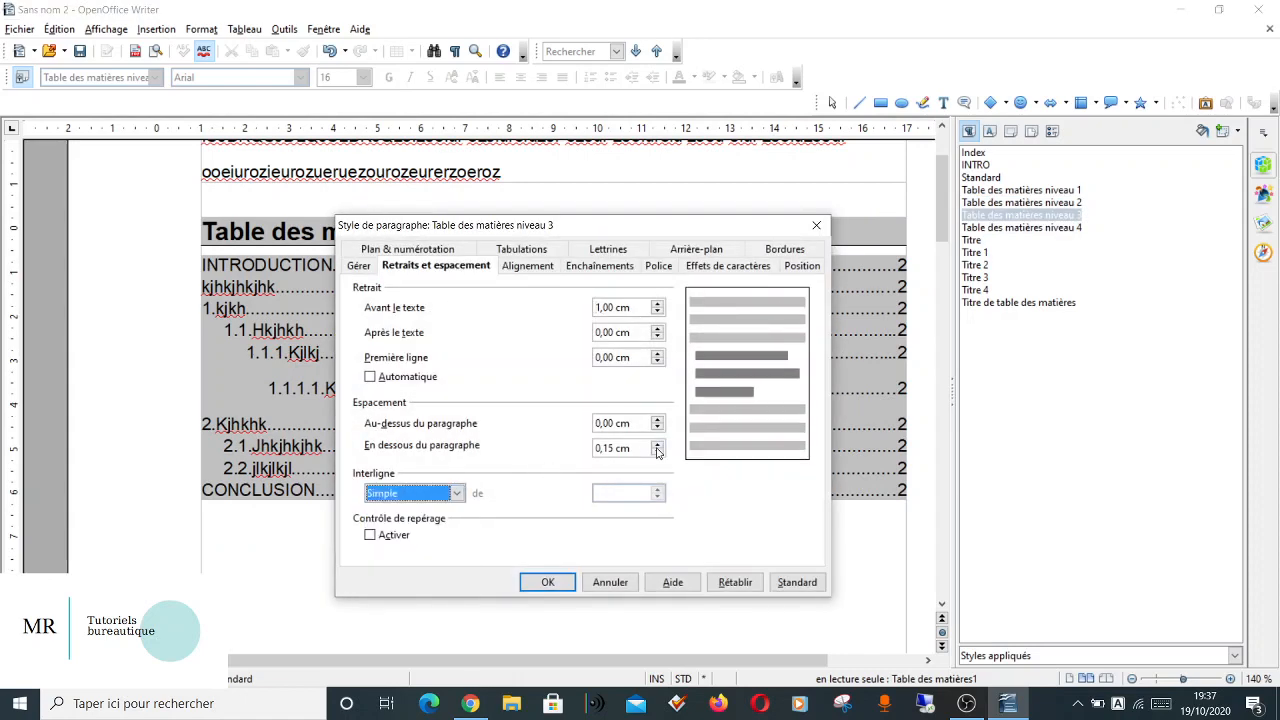
left_click(658, 452)
left_click(546, 580)
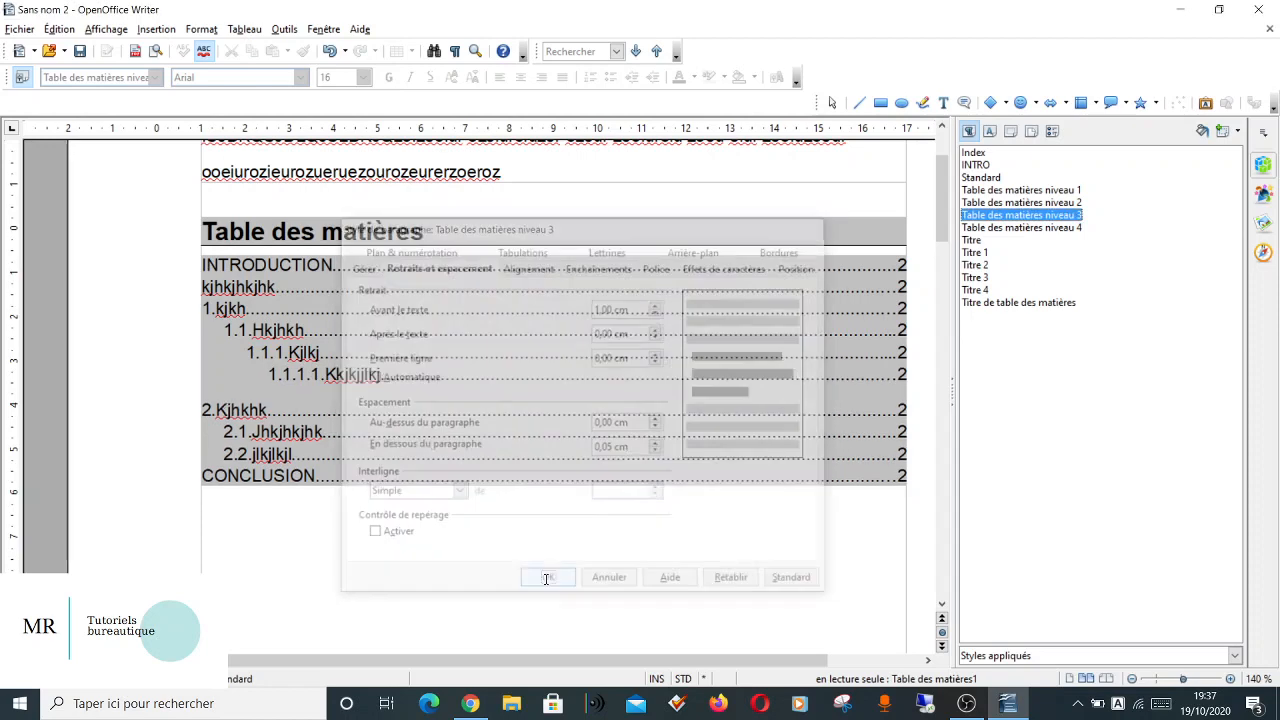
Reduce the spacing below the paragraph to 0,05 cm and apply Simple line spacing in the Table des matières niveau 4 style.
right_click(1008, 230)
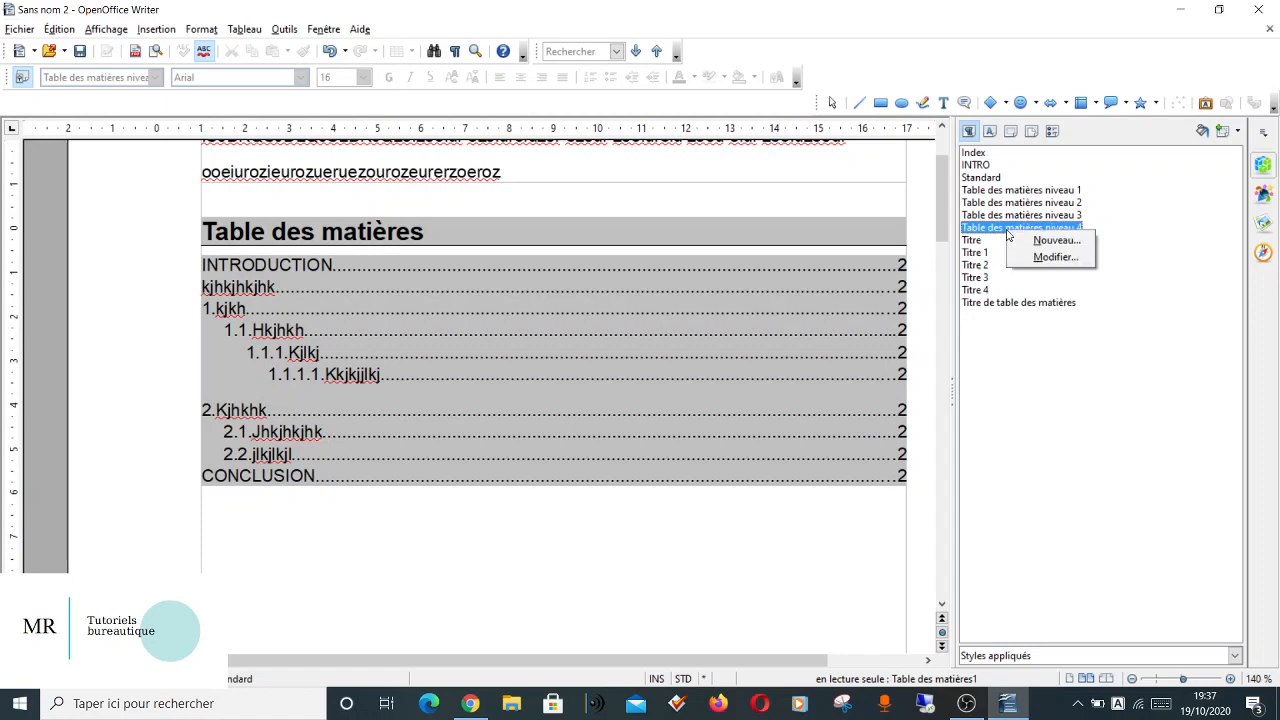
left_click(1040, 257)
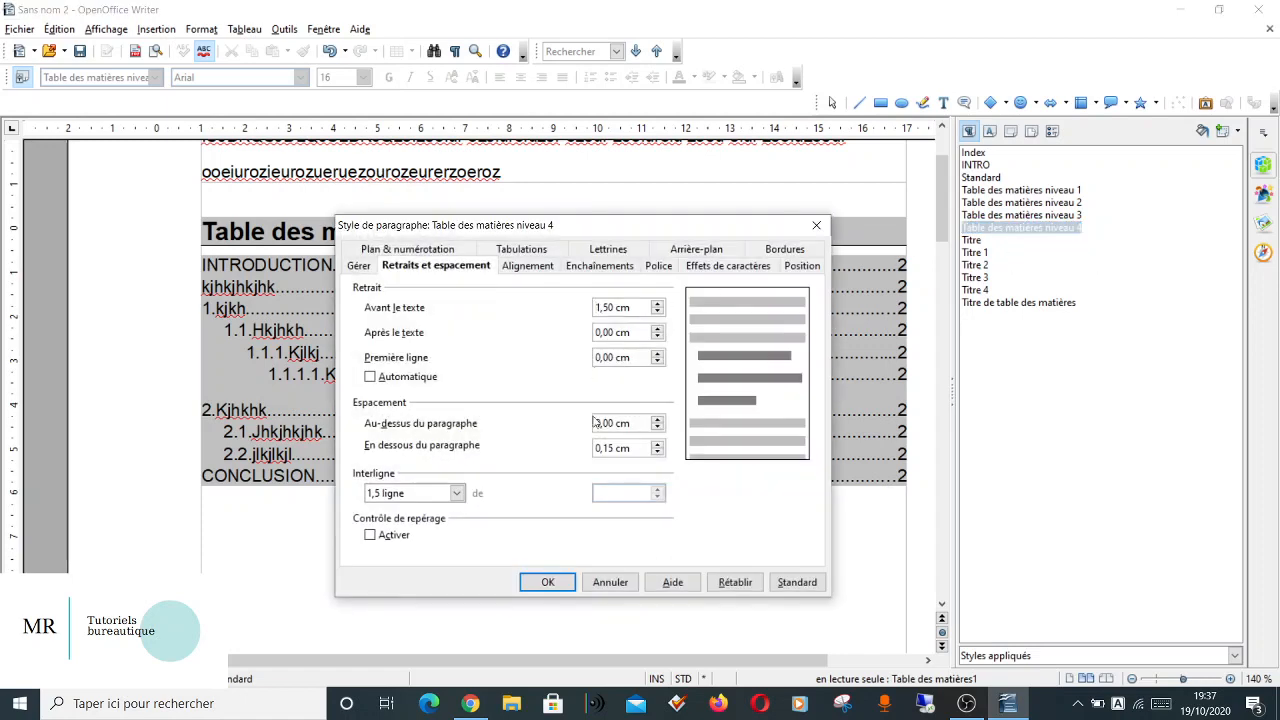
left_click(658, 452)
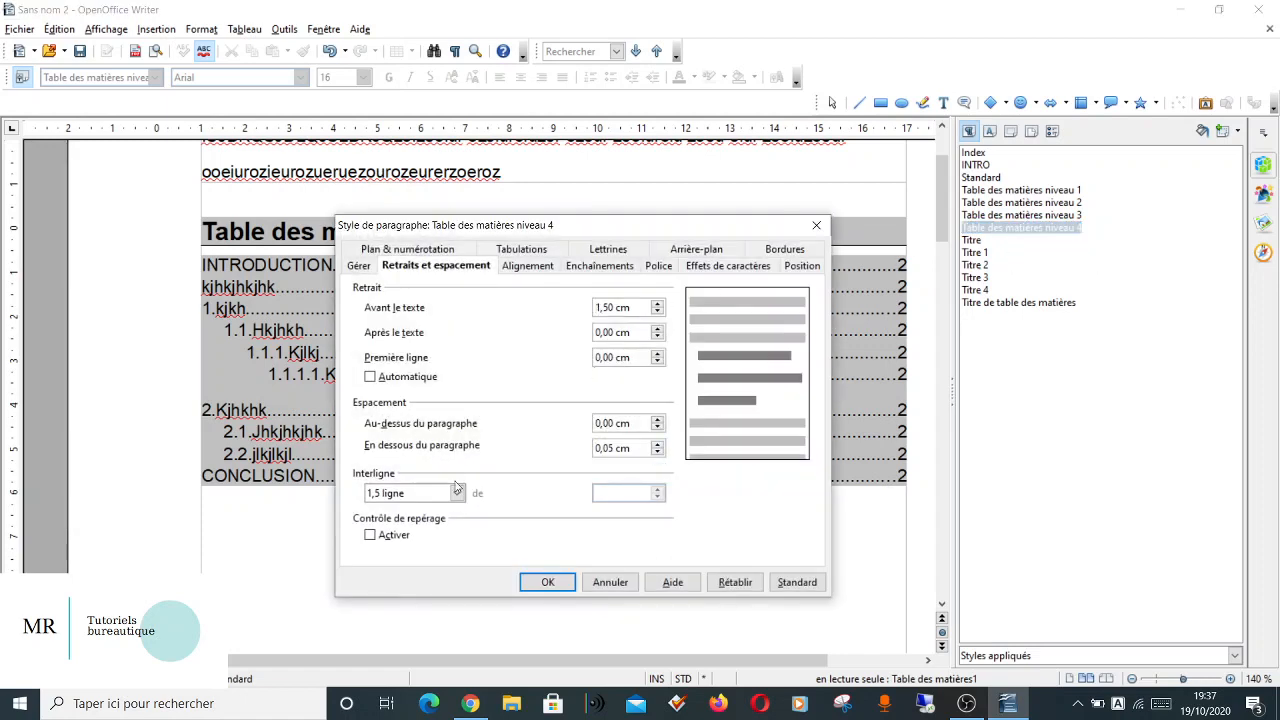
left_click(424, 496)
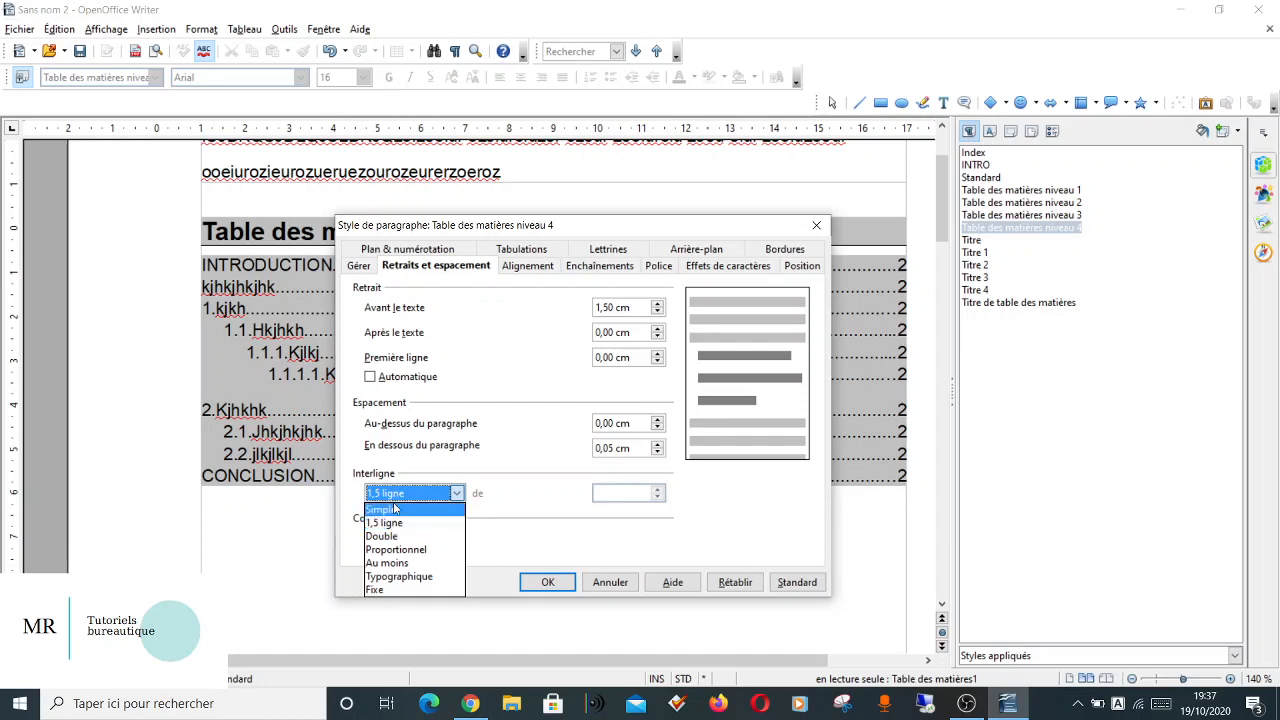
left_click(395, 510)
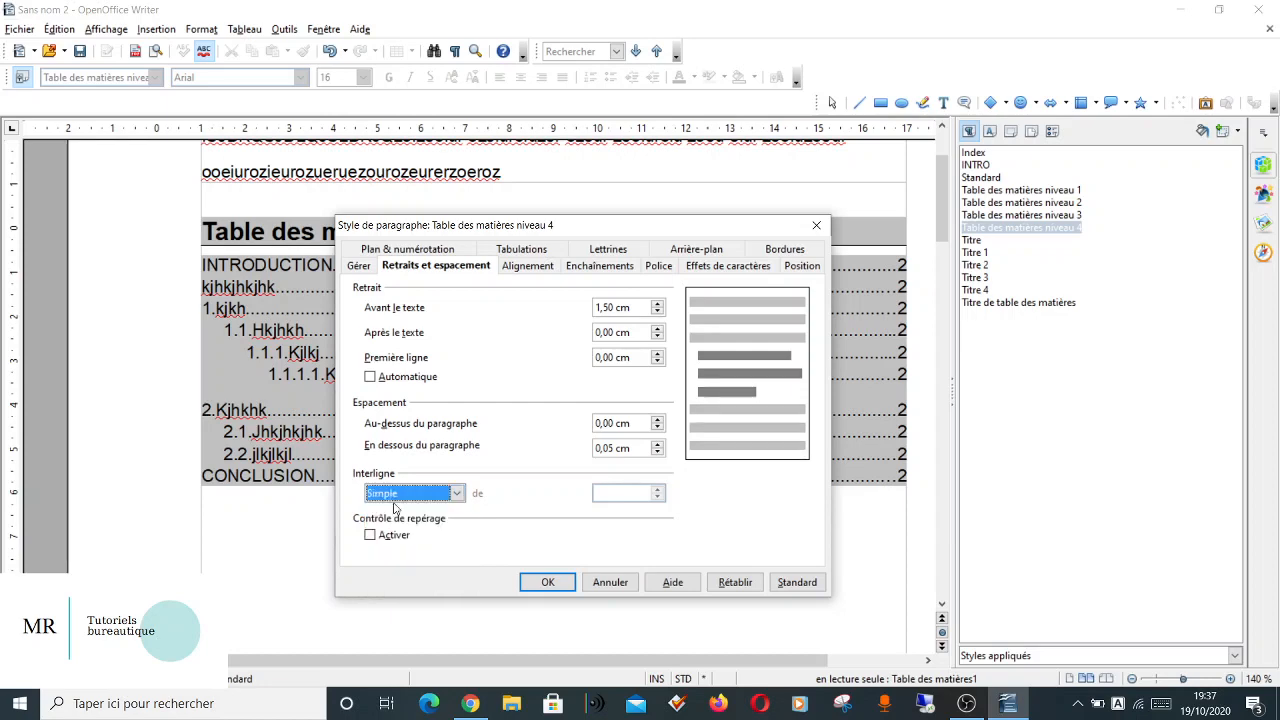
left_click(548, 582)
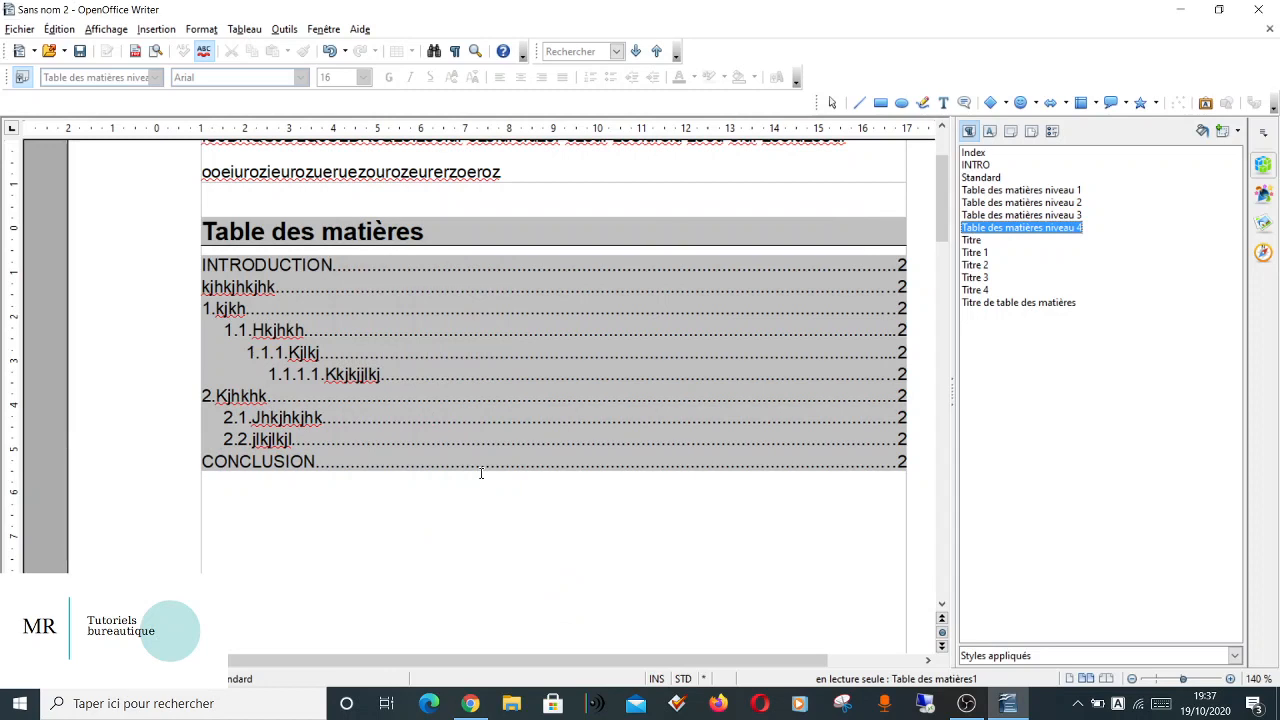
Add a footer to the Standard page style from the page containing the "INTRODUCTION" heading.
scroll(604, 549, "down", 10)
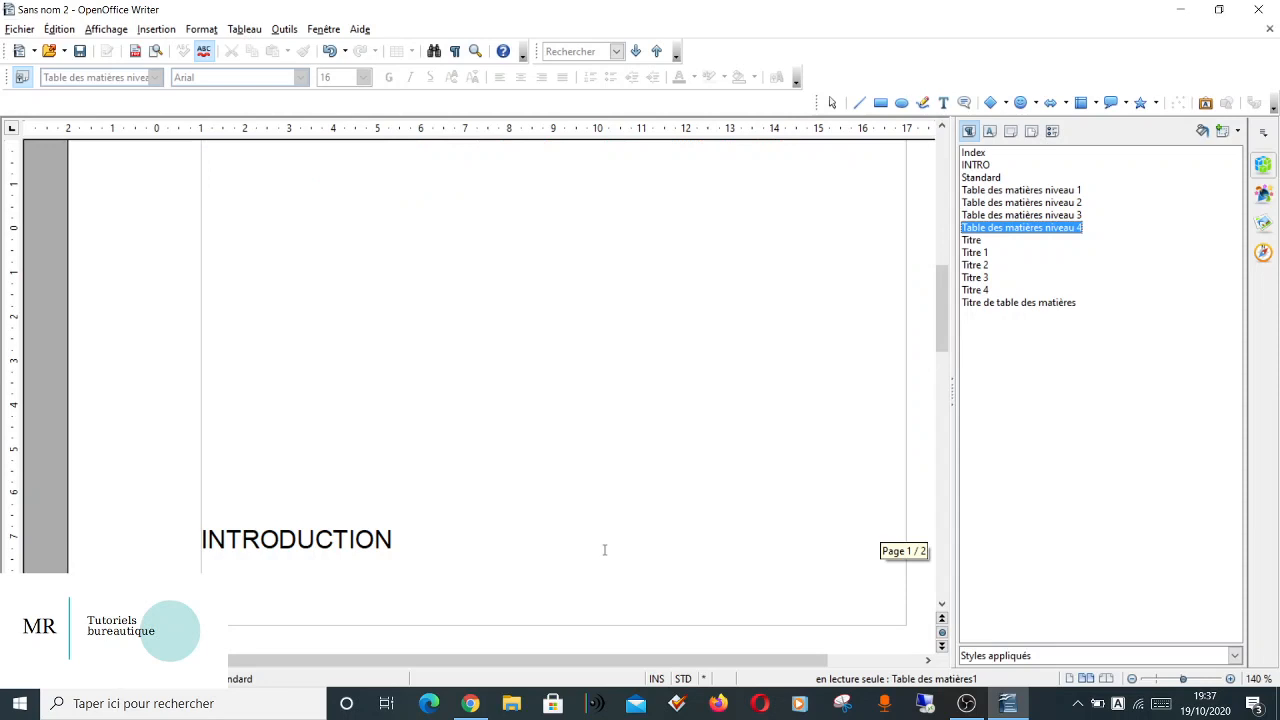
scroll(514, 509, "down", 10)
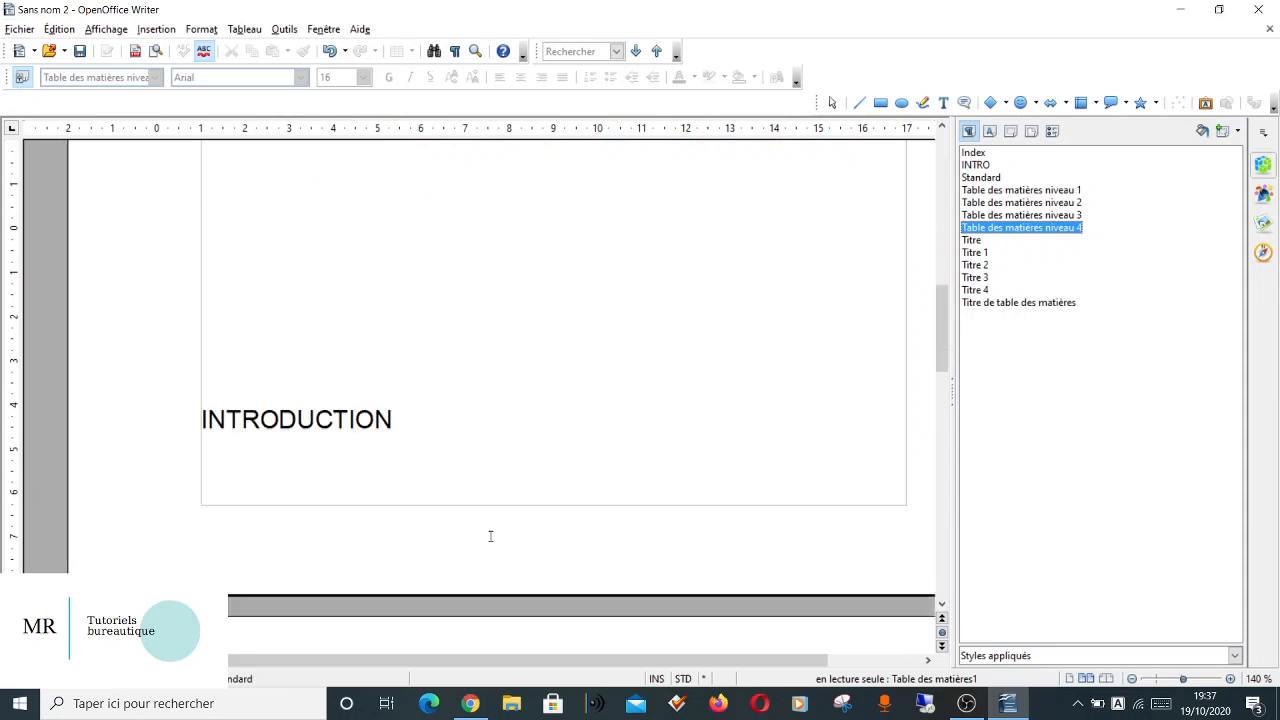
scroll(422, 267, "up", 1)
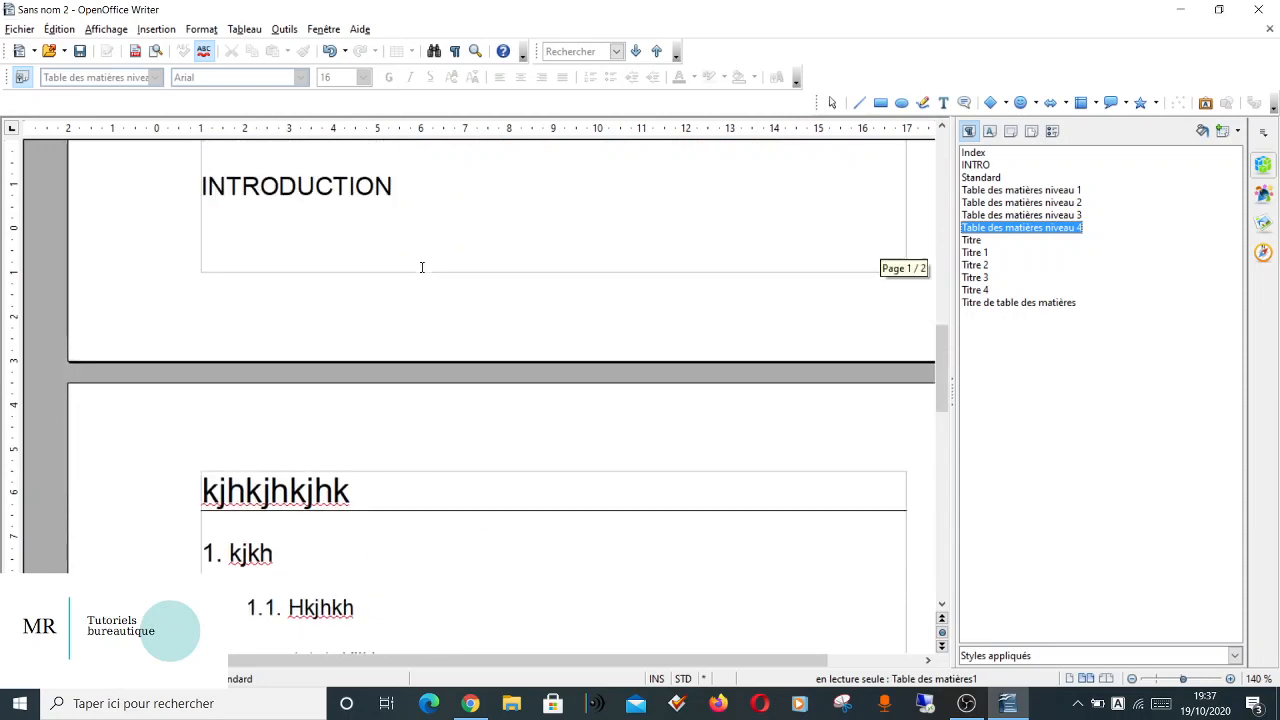
left_click(351, 262)
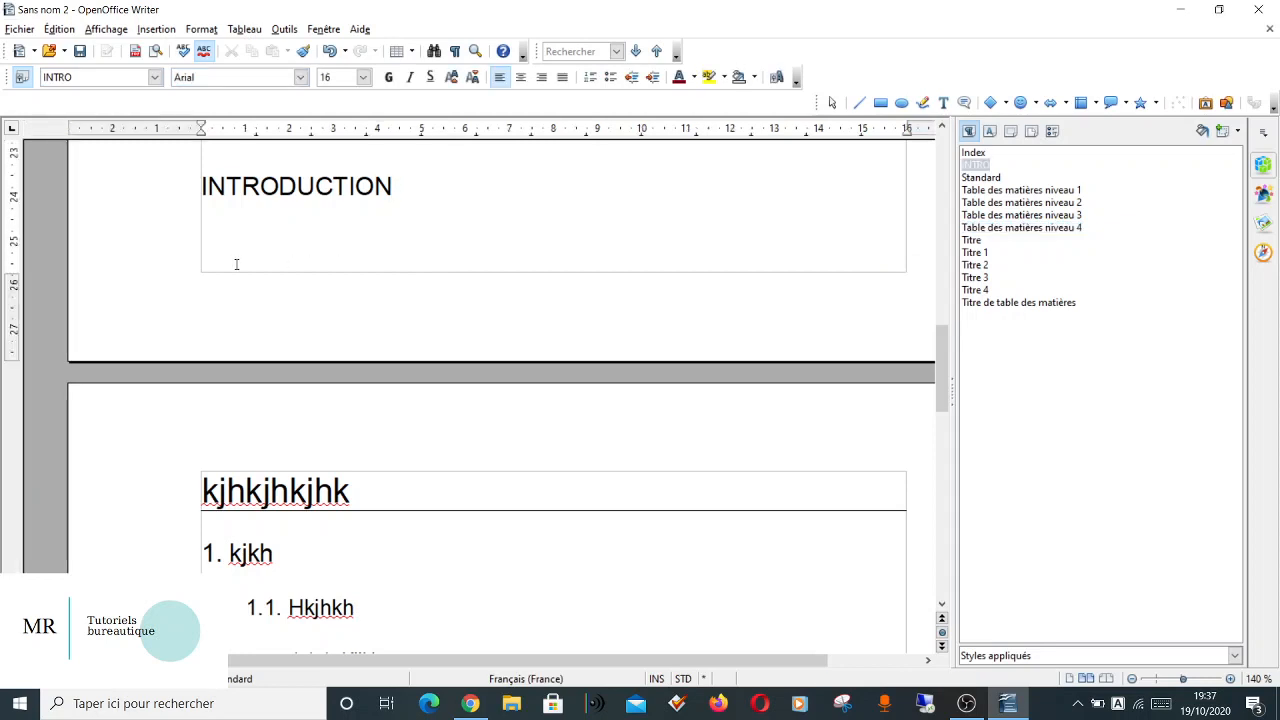
left_click(158, 29)
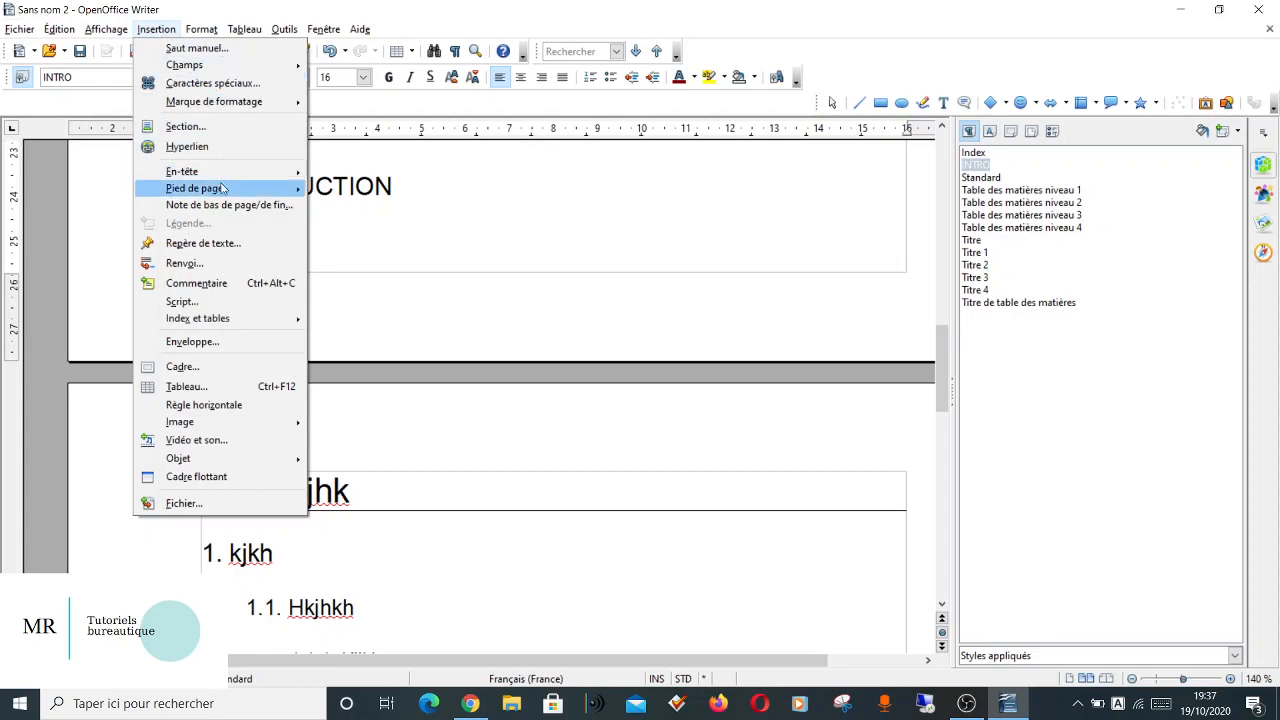
mouse_move(222, 190)
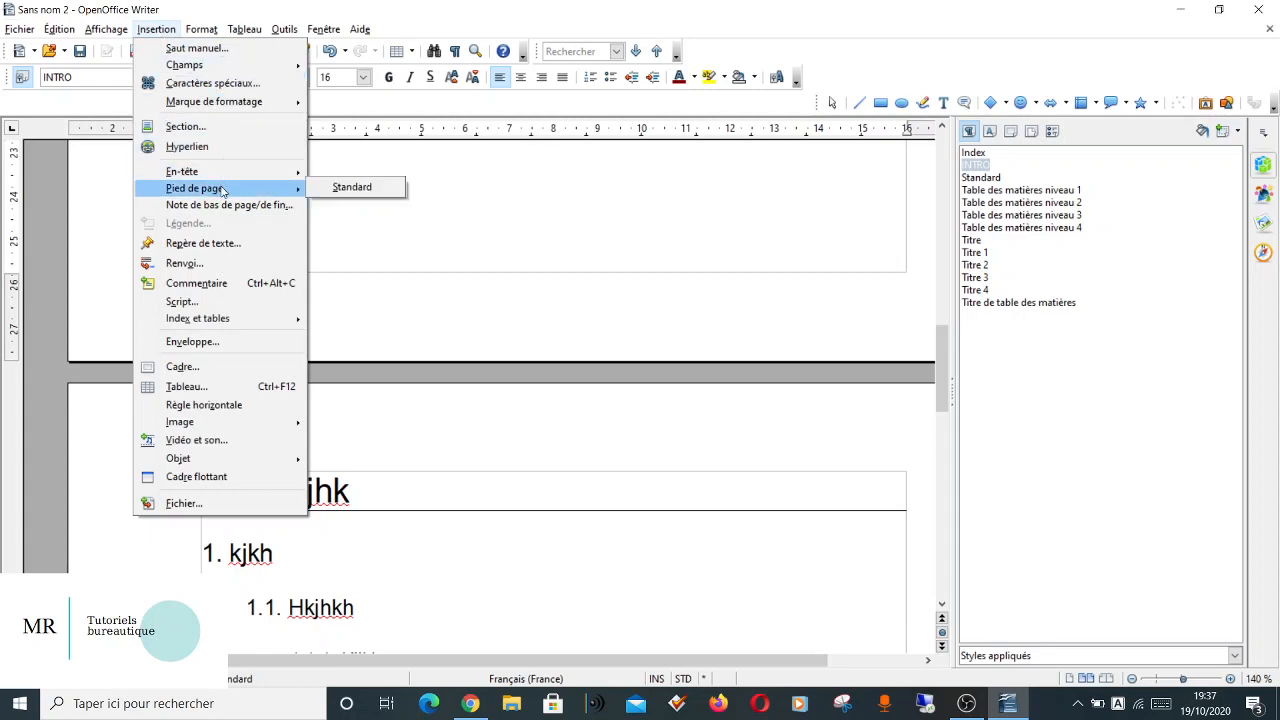
left_click(363, 190)
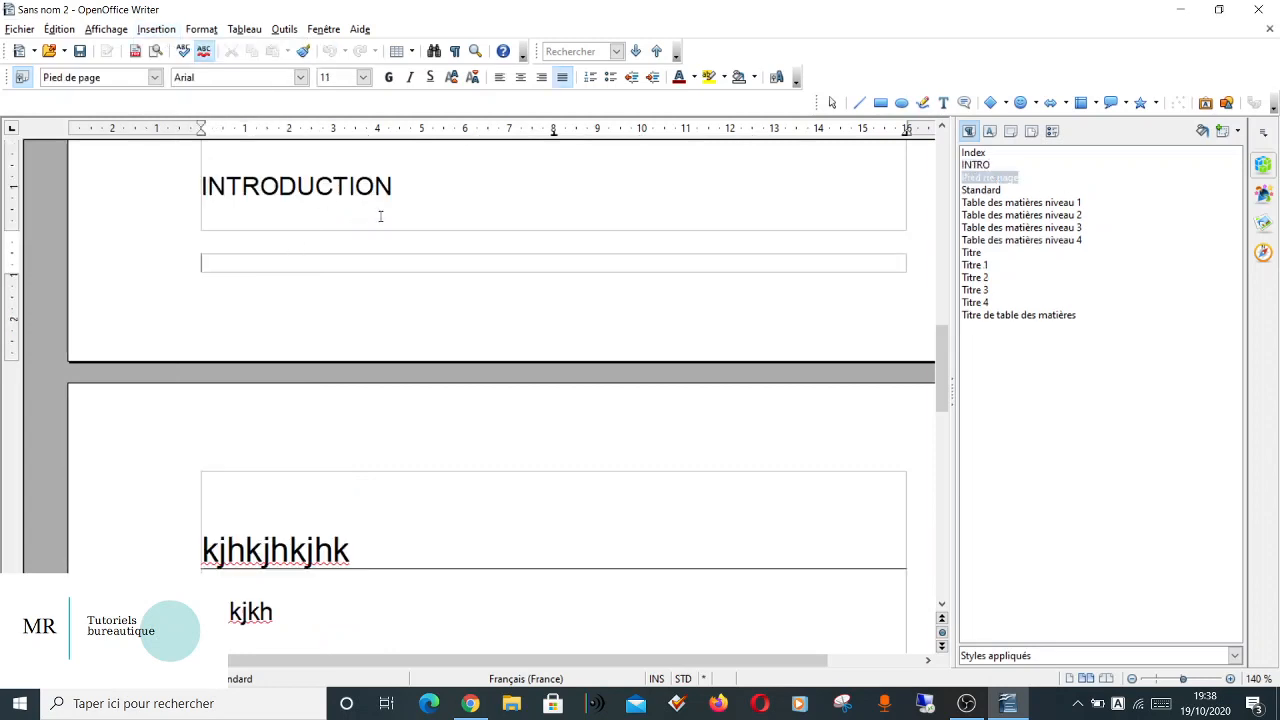
Insert a page number field in the footer and align it to the right.
left_click(170, 27)
mouse_move(195, 30)
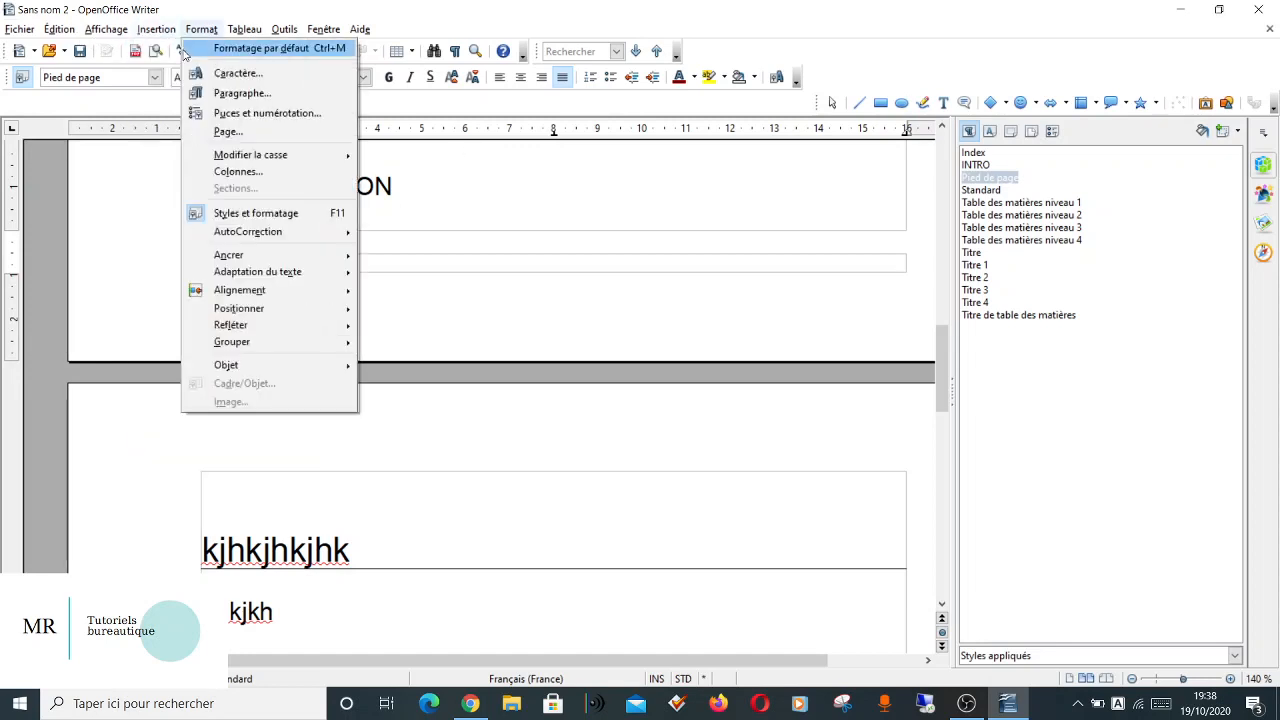
mouse_move(168, 65)
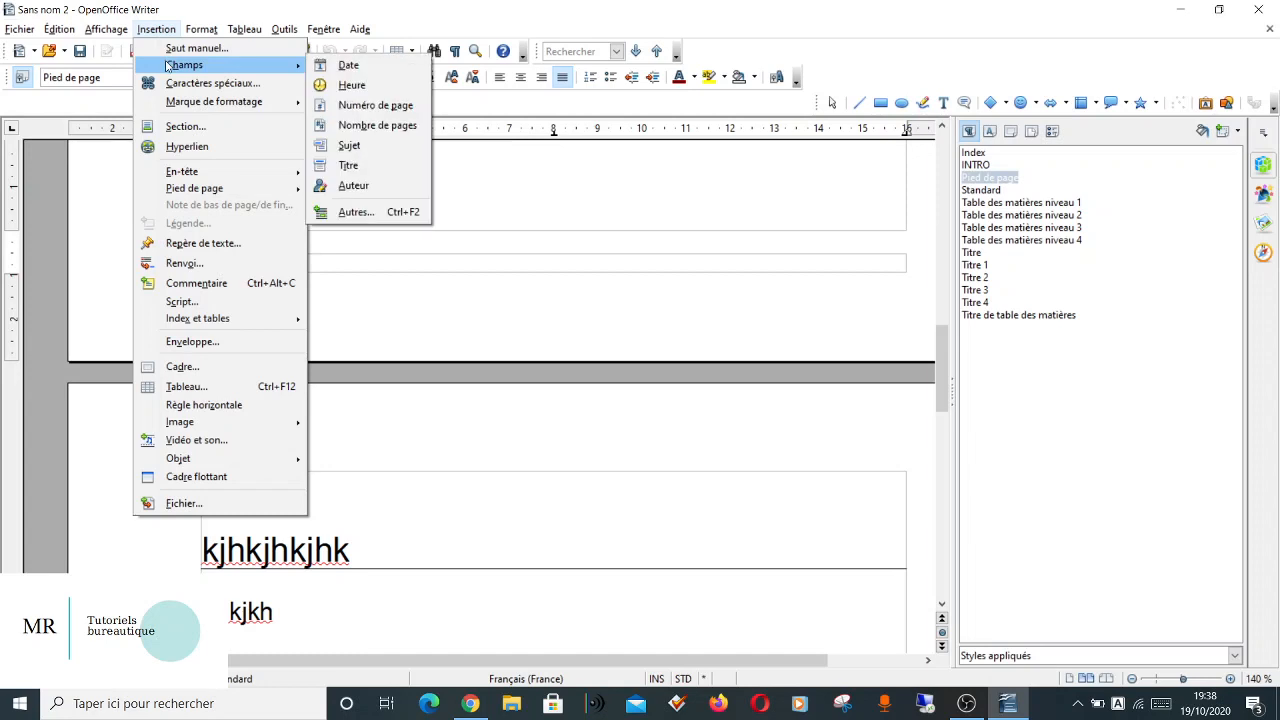
left_click(346, 107)
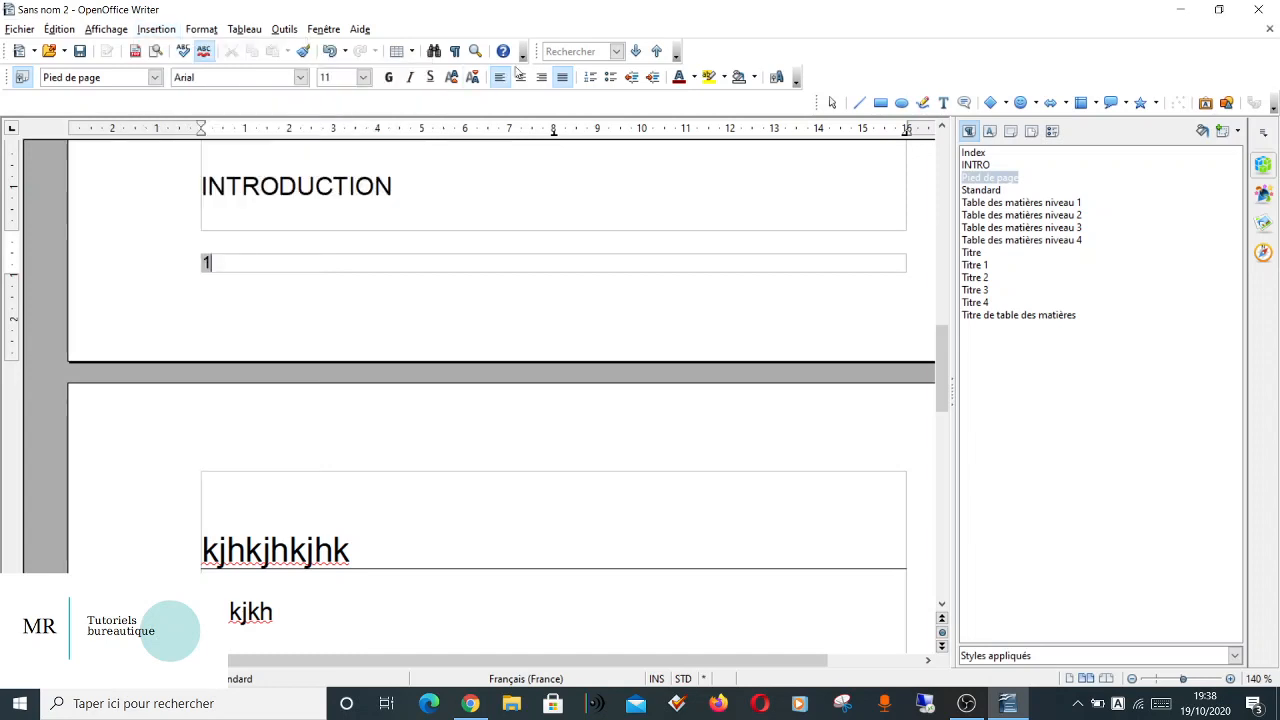
left_click(545, 84)
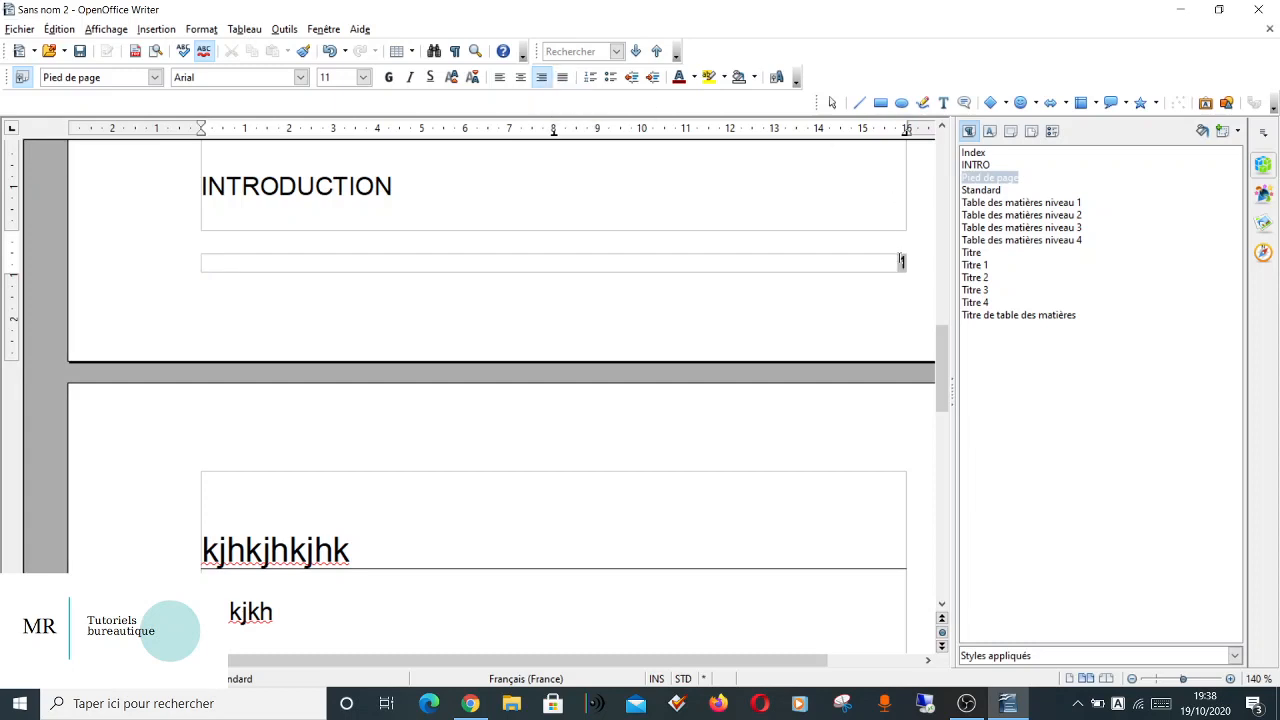
Enter the author's name in the footer before the page number, separated from it by a tab stop.
type("m")
key("BackSpace")
type("Morgae")
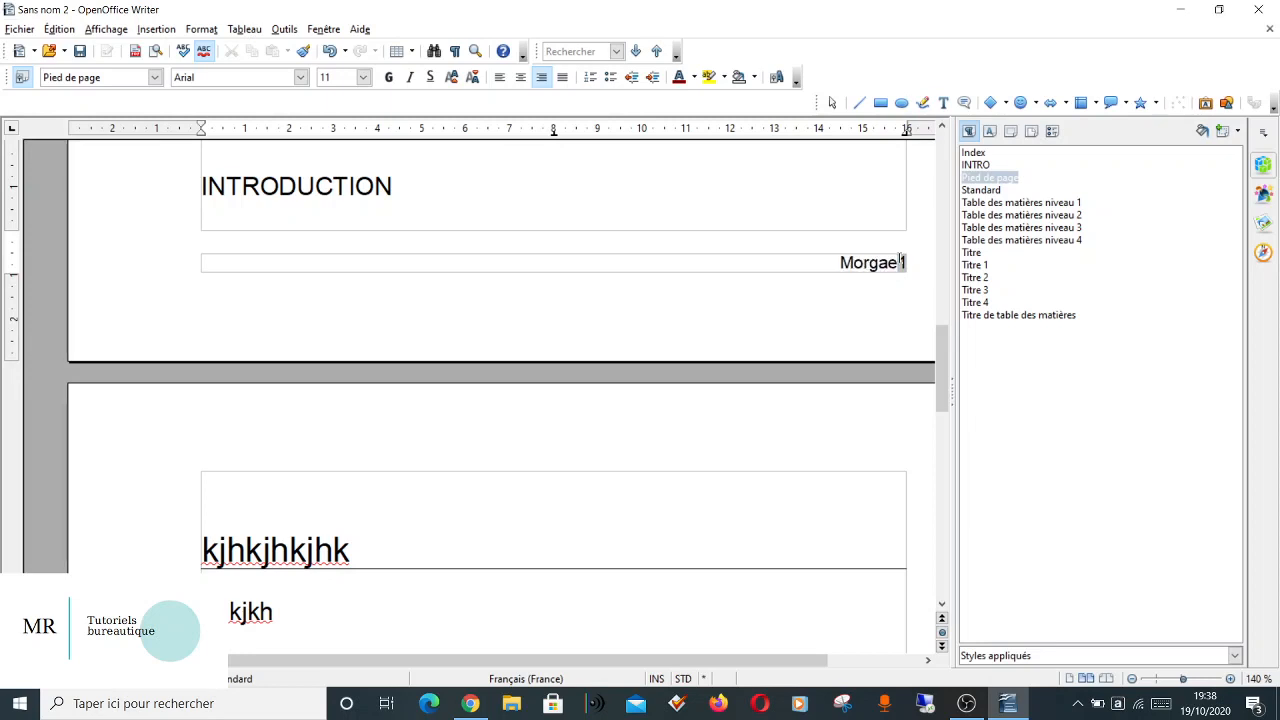
key("BackSpace")
type("ne R.")
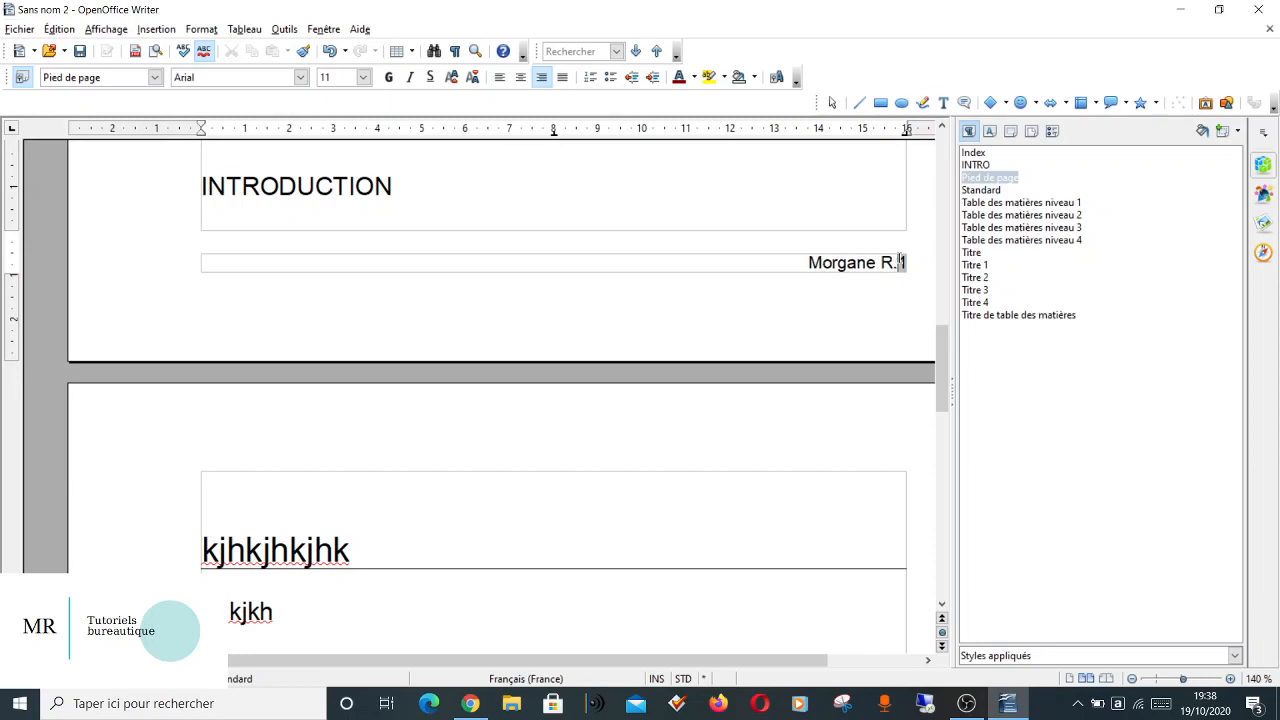
key("Tab")
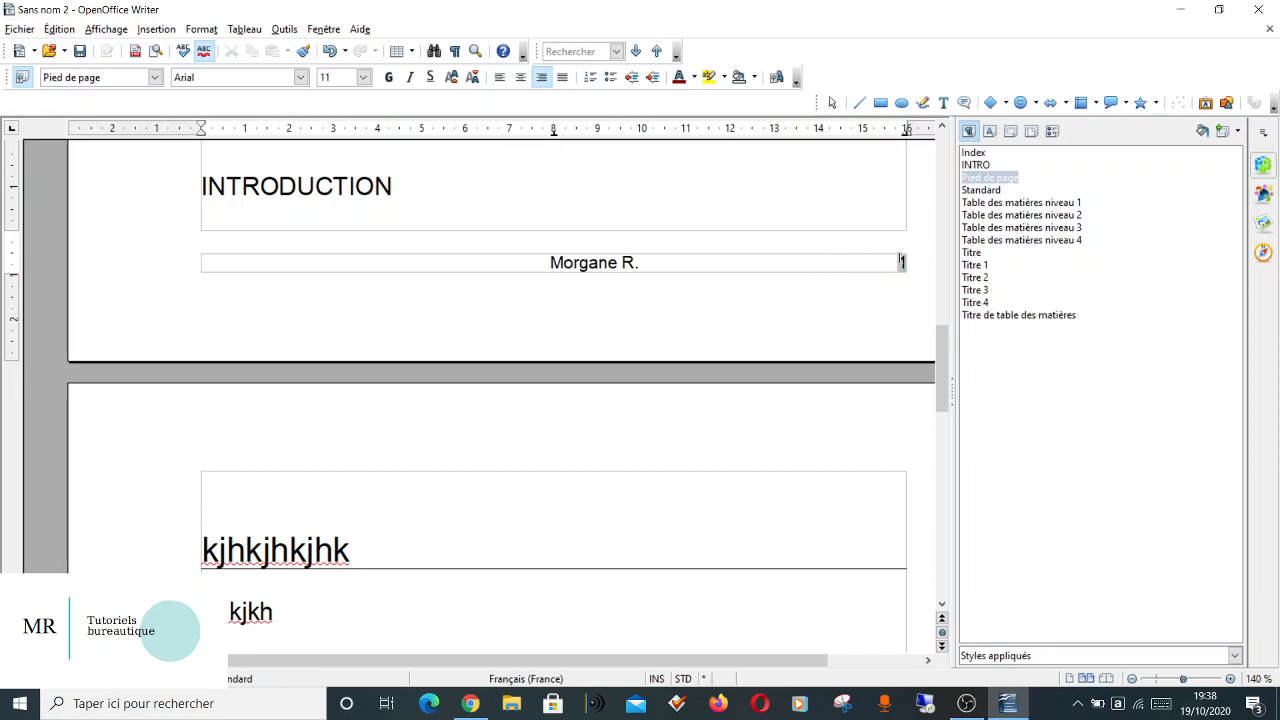
Add "Ifsi 2020/2023" in the centre of the footer between the author's name and the page number, and return to the body text.
type("lfs")
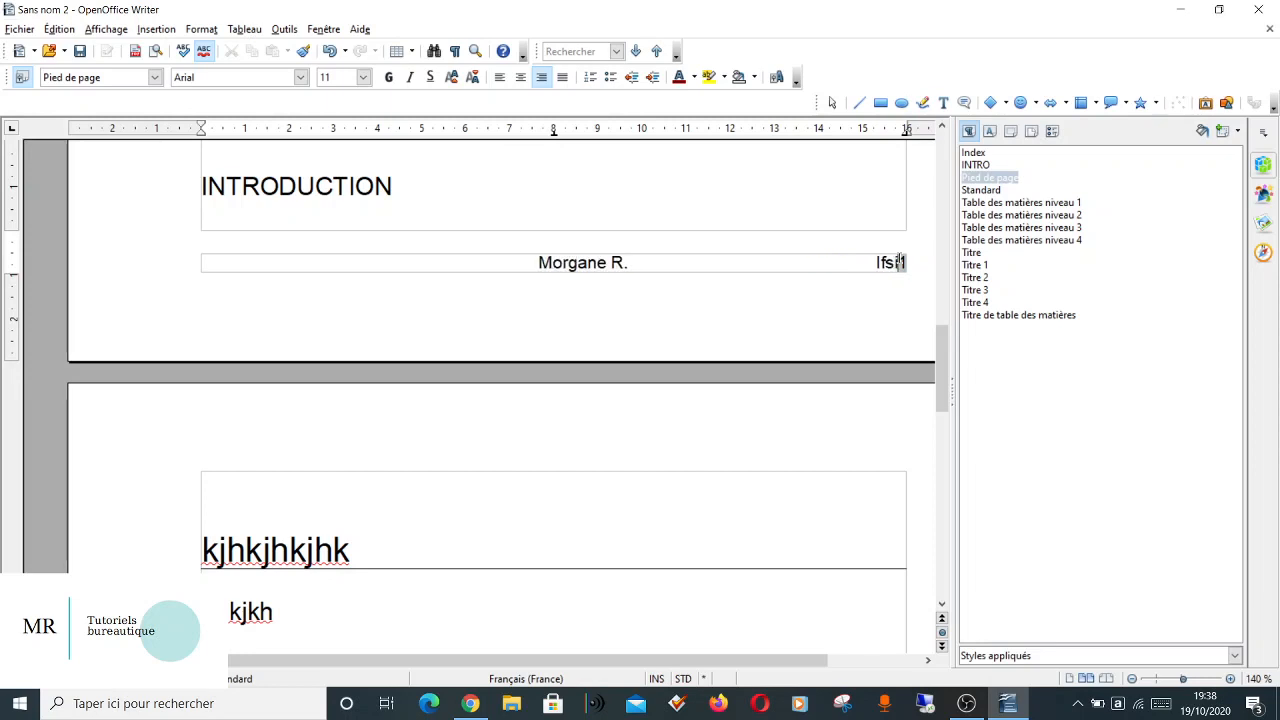
type("i 2")
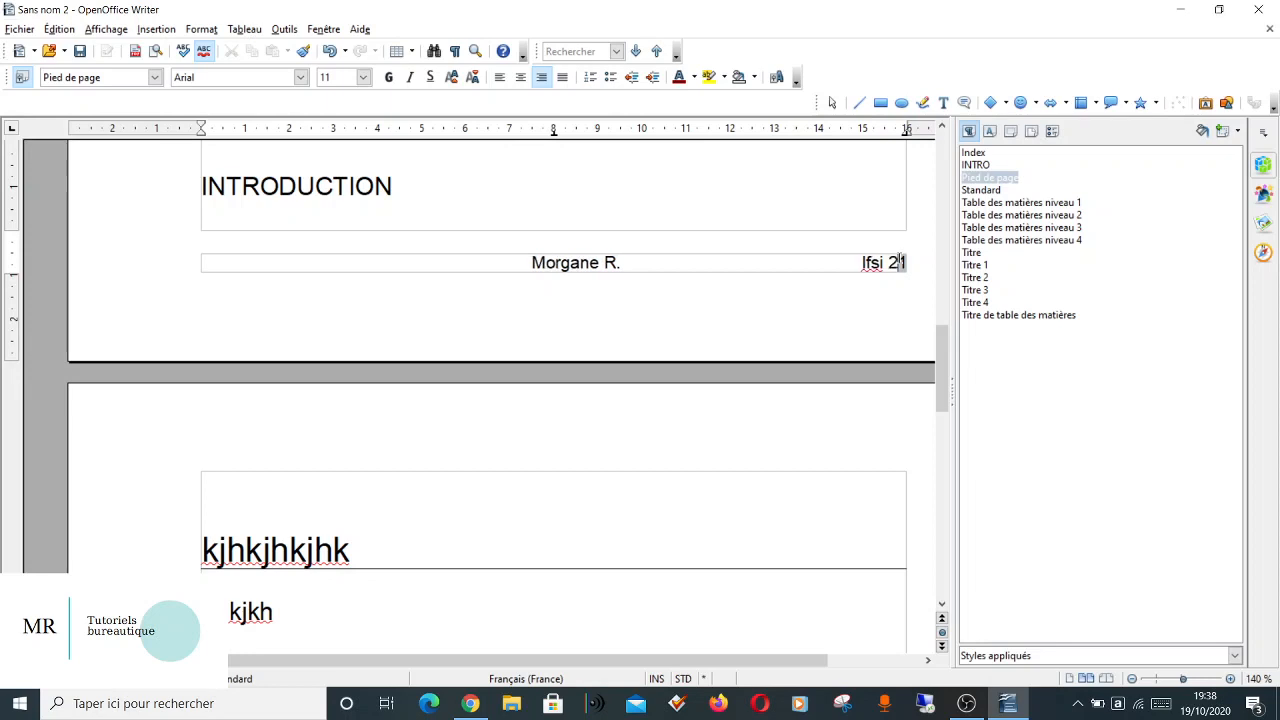
type("020/2023")
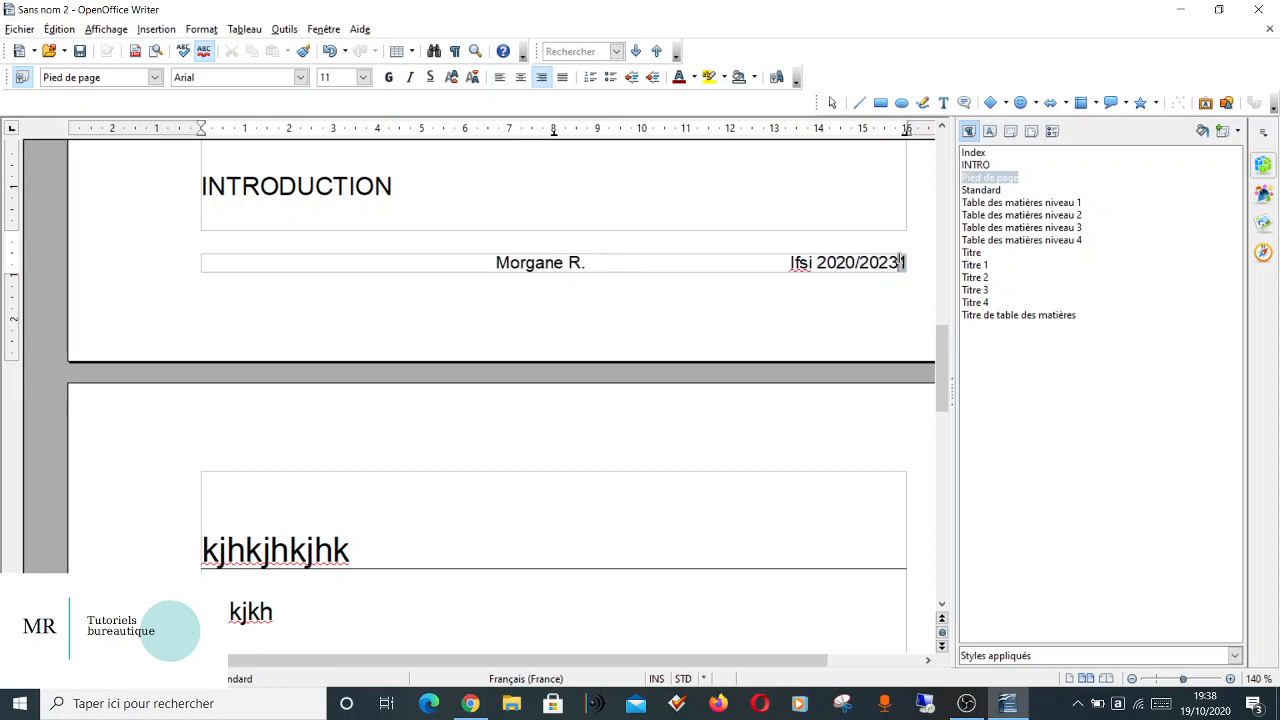
key("Tab")
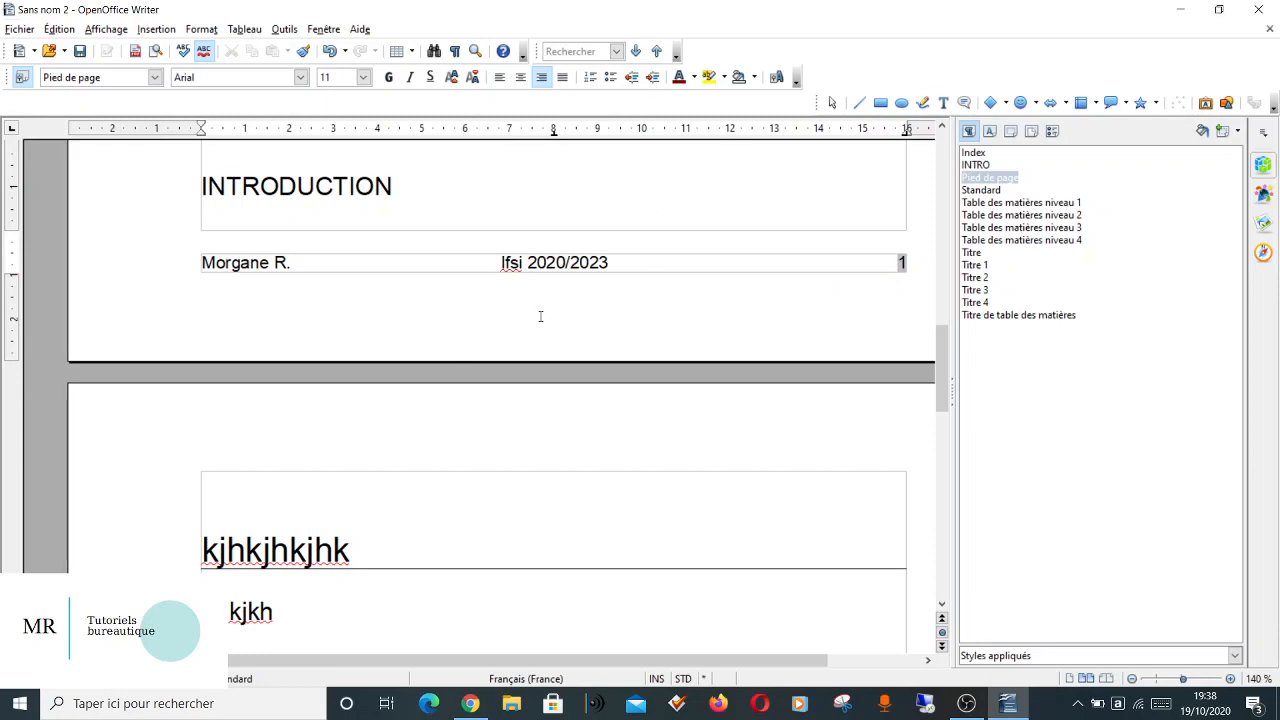
left_click(617, 187)
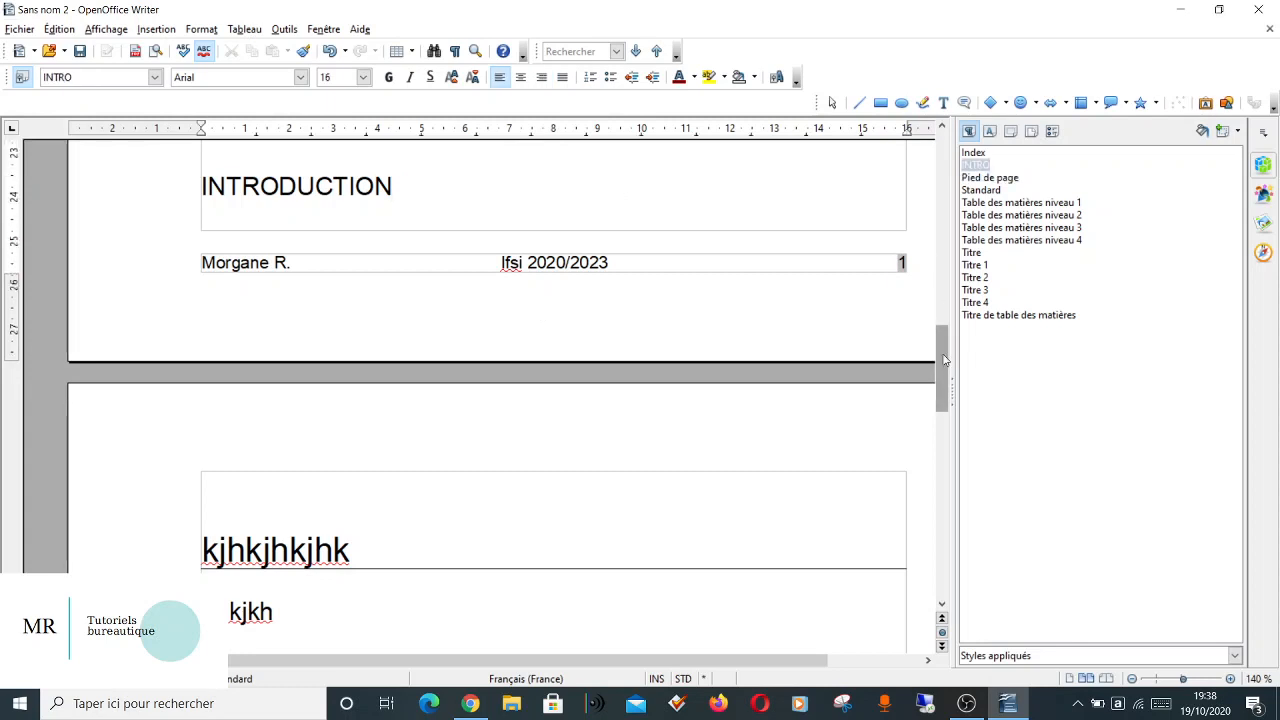
left_click_drag(943, 360, 940, 165)
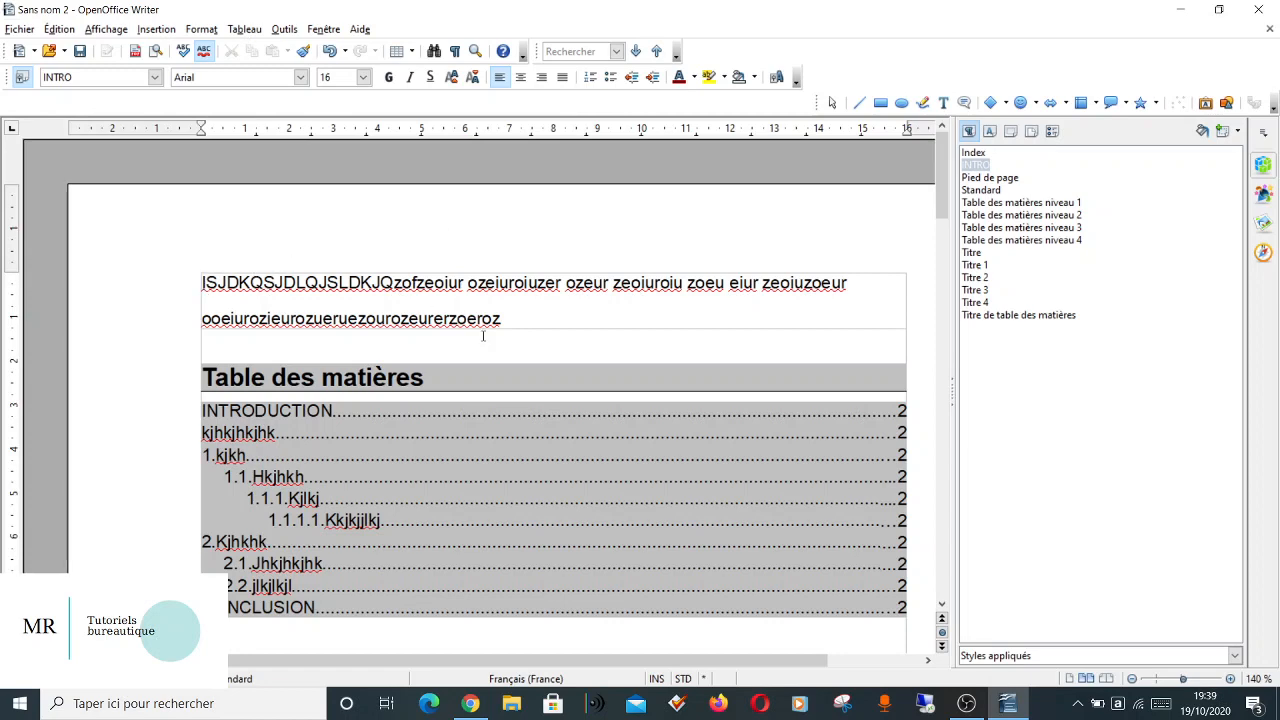
key("ctrl+a")
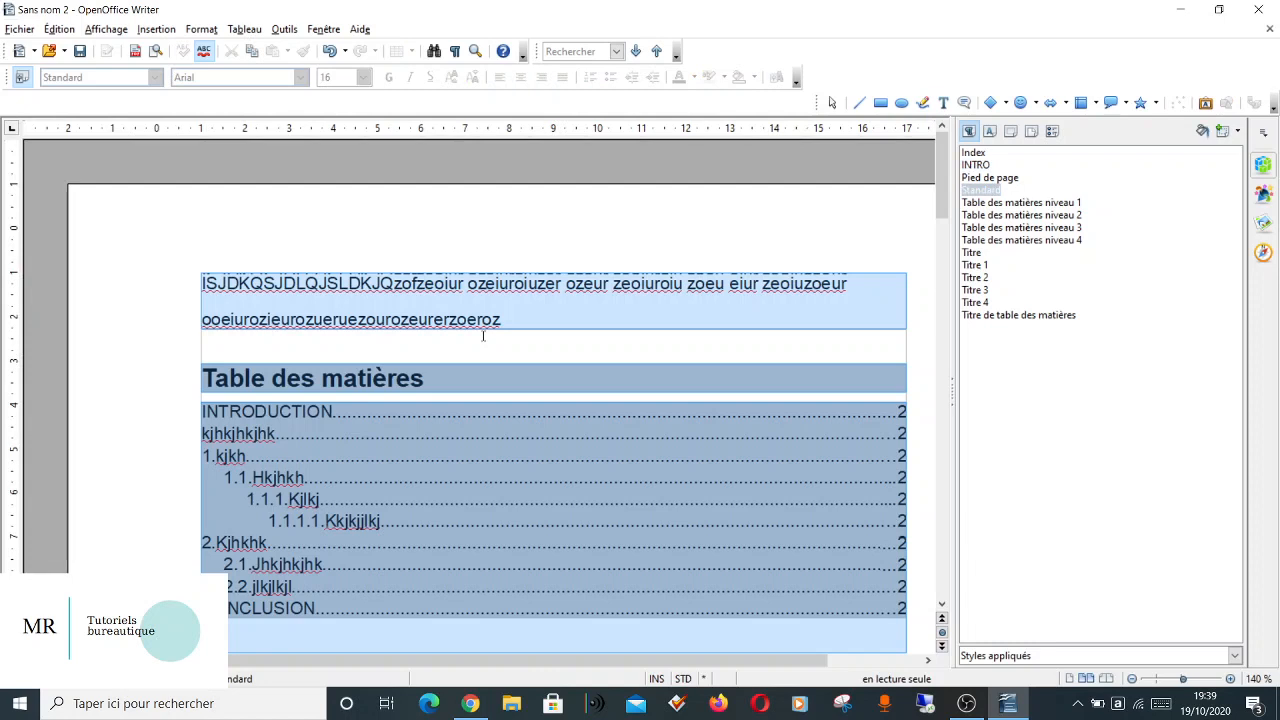
left_click(601, 372)
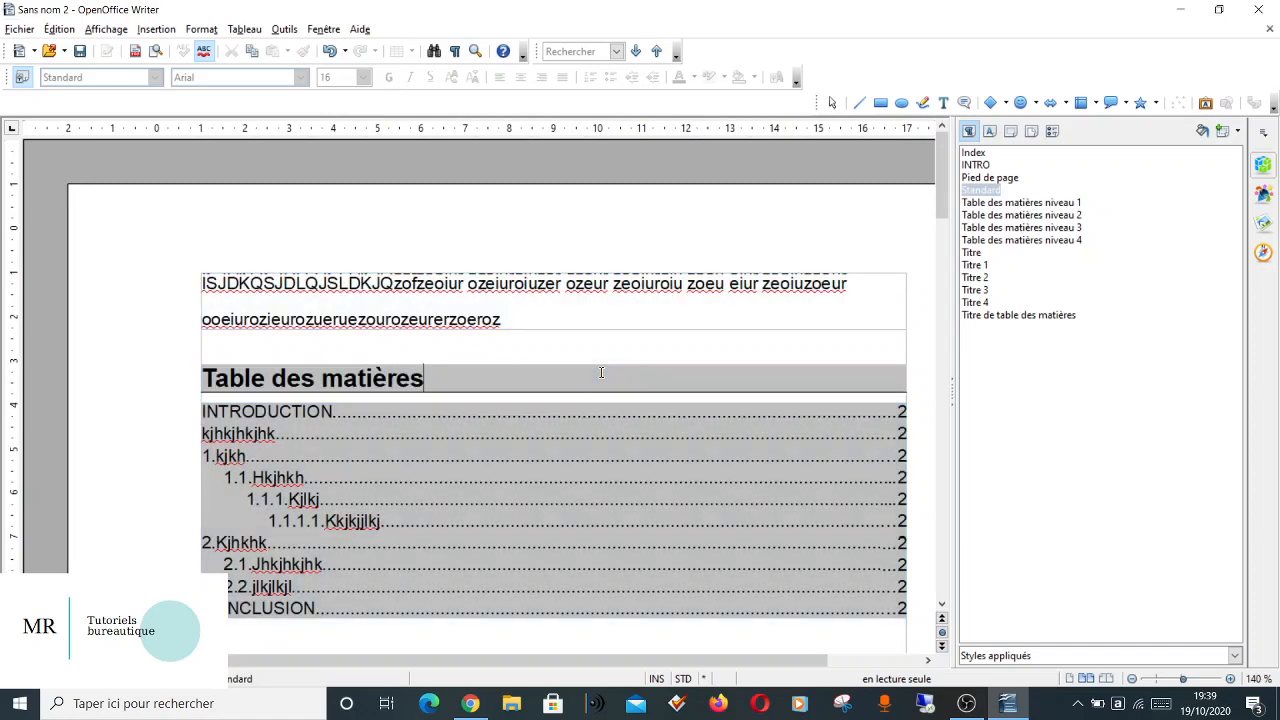
Close the paragraph styles list, show the text and paragraph properties instead, and narrow their pane to widen the document view.
left_click(1263, 132)
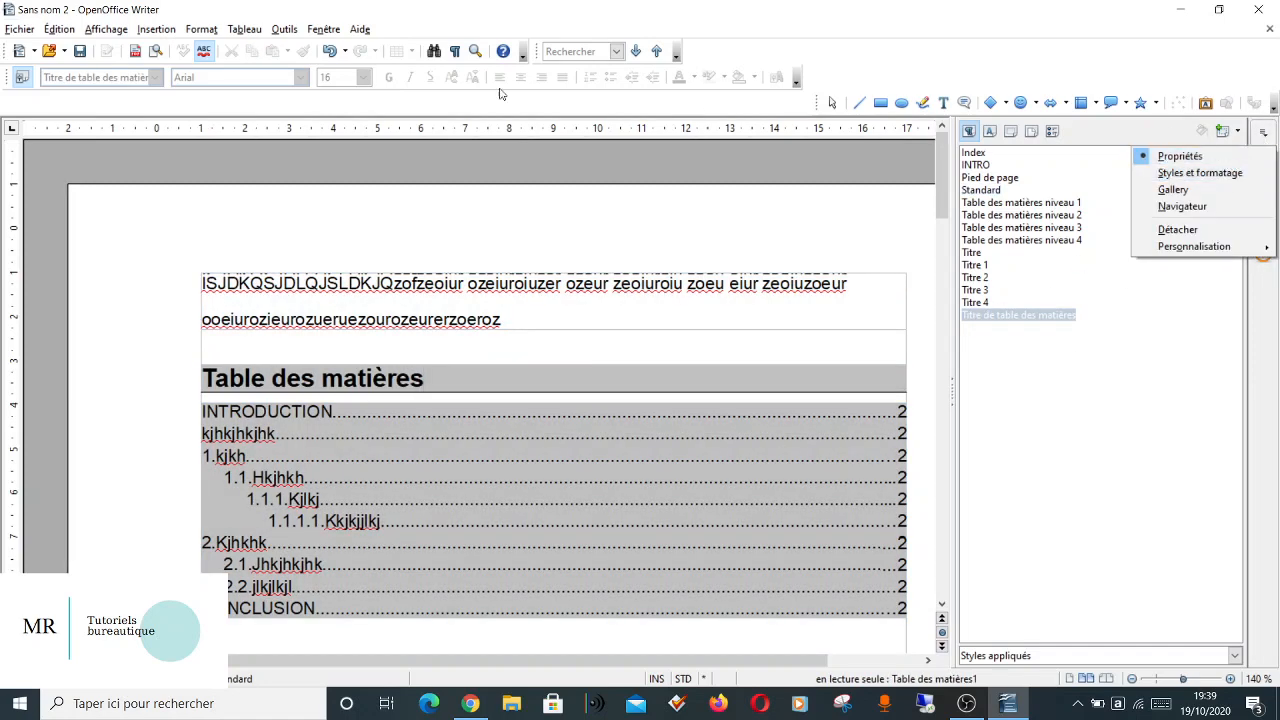
left_click(1261, 133)
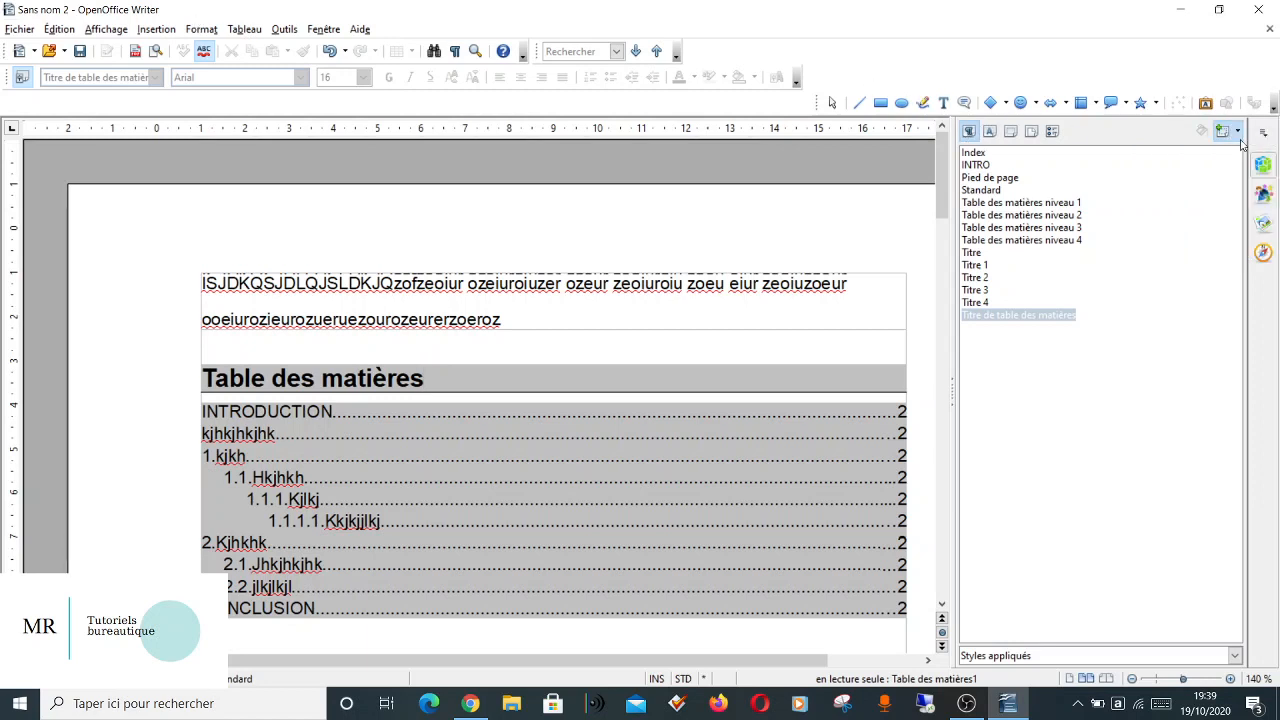
left_click(1263, 164)
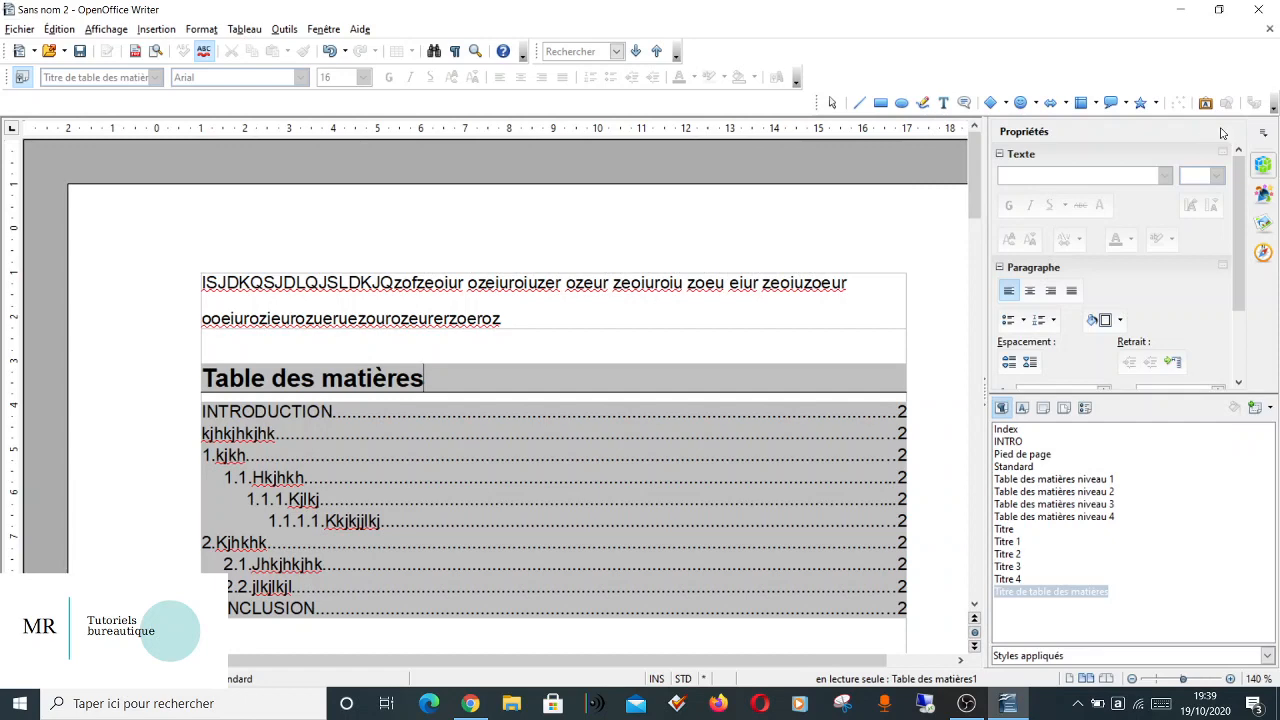
left_click(178, 31)
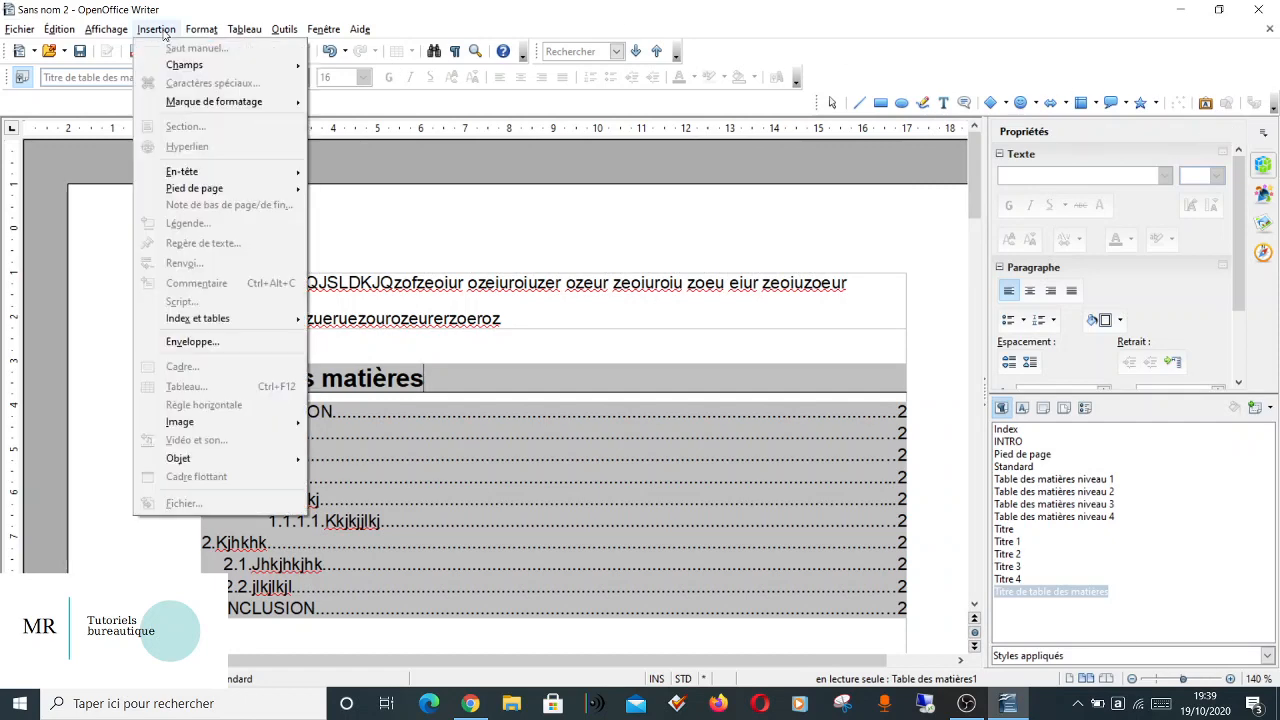
left_click(247, 218)
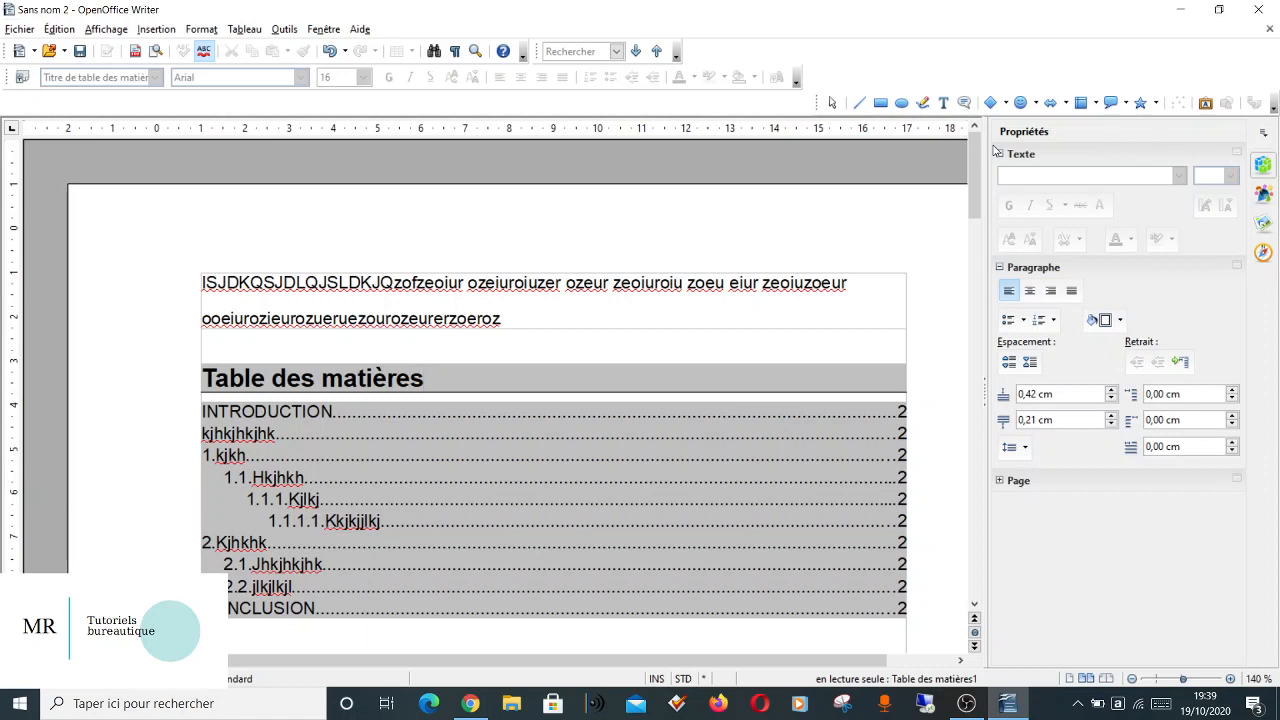
left_click_drag(984, 147, 1162, 146)
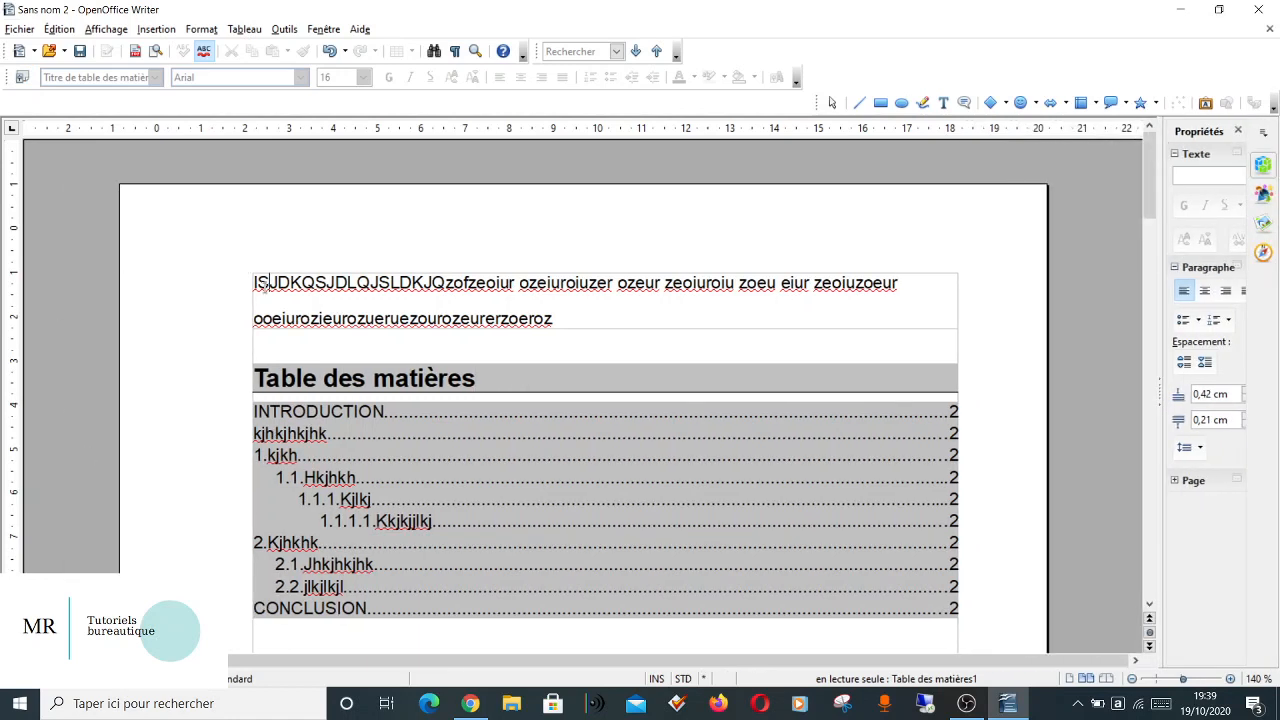
key("ctrl+a")
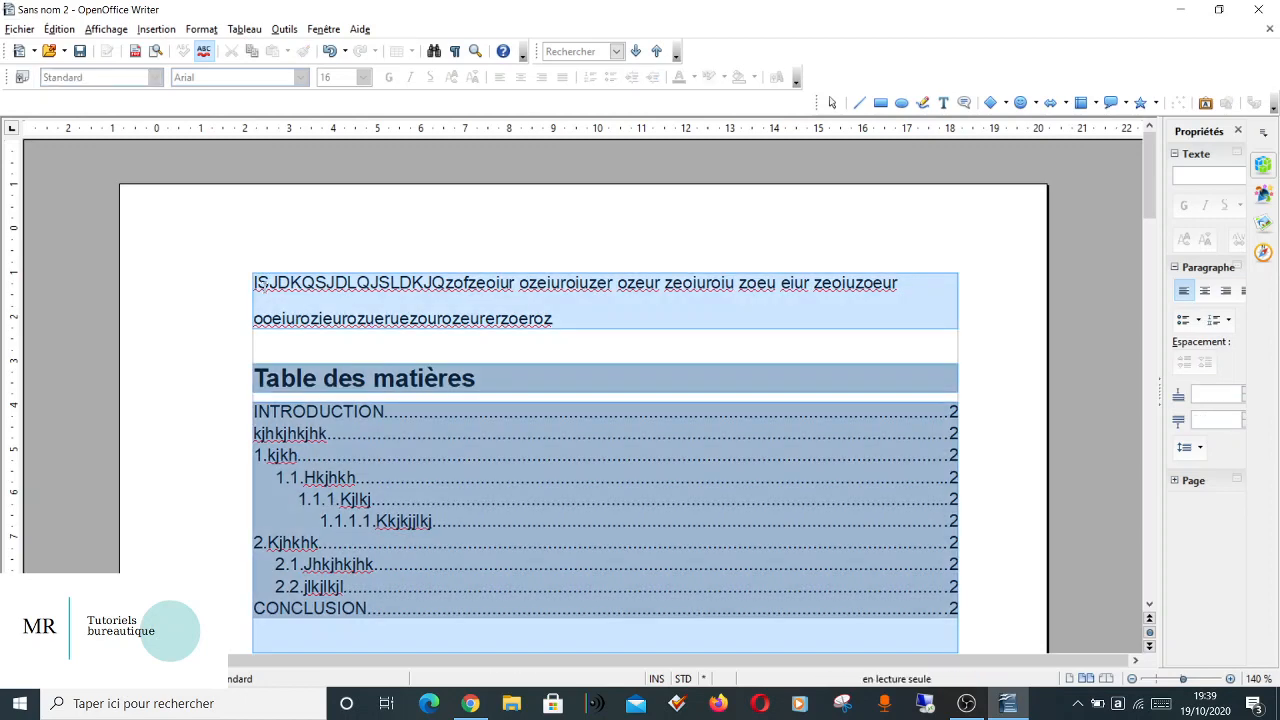
scroll(449, 514, "down", 15)
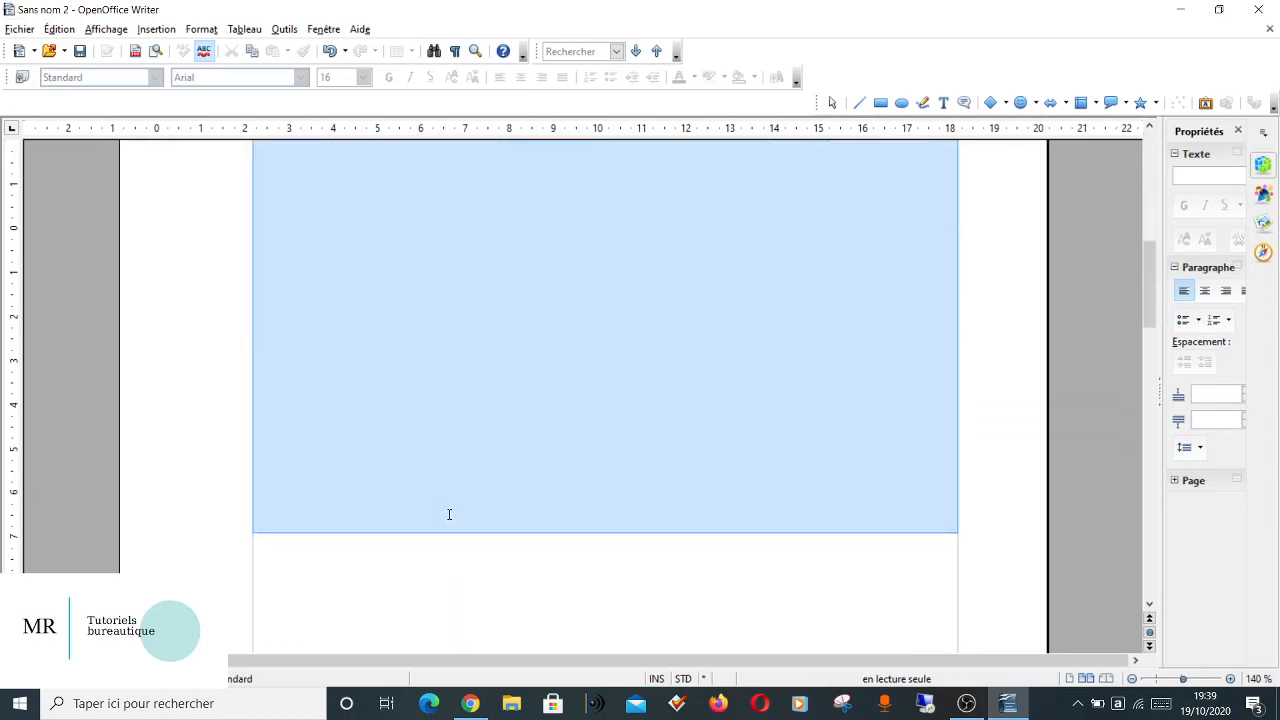
scroll(498, 469, "down", 10)
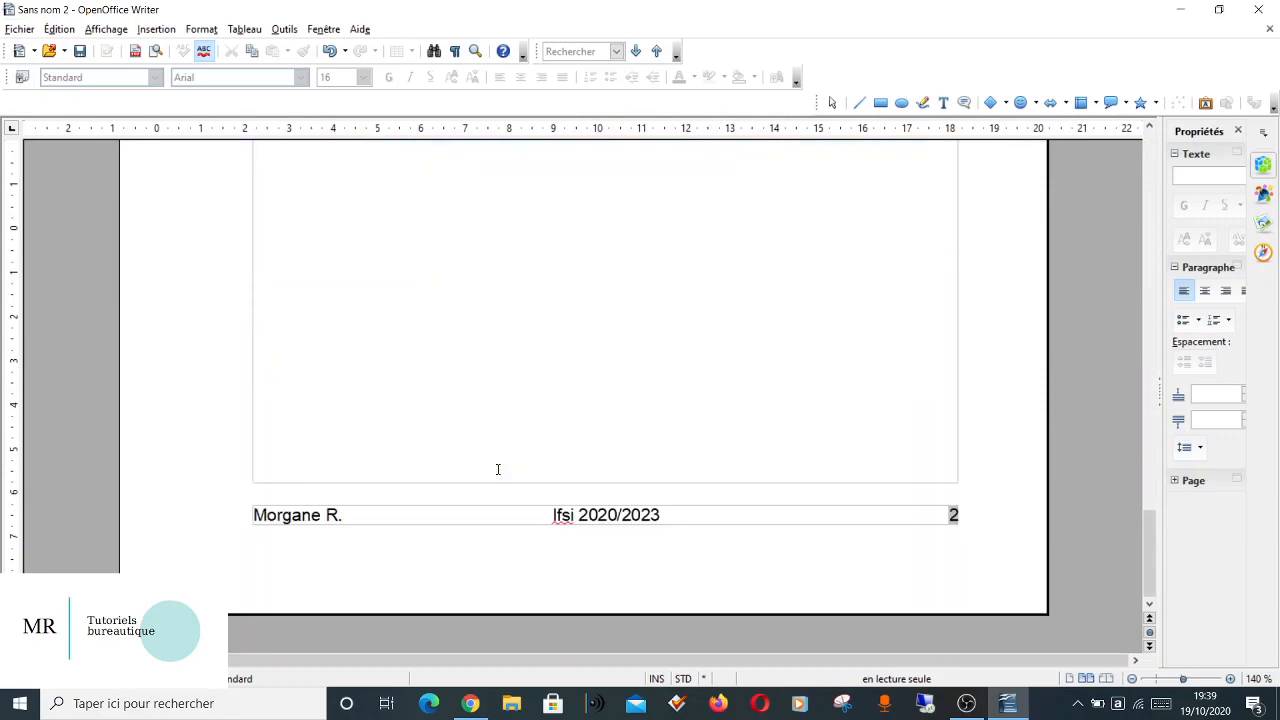
left_click(476, 354)
left_click_drag(476, 354, 248, 260)
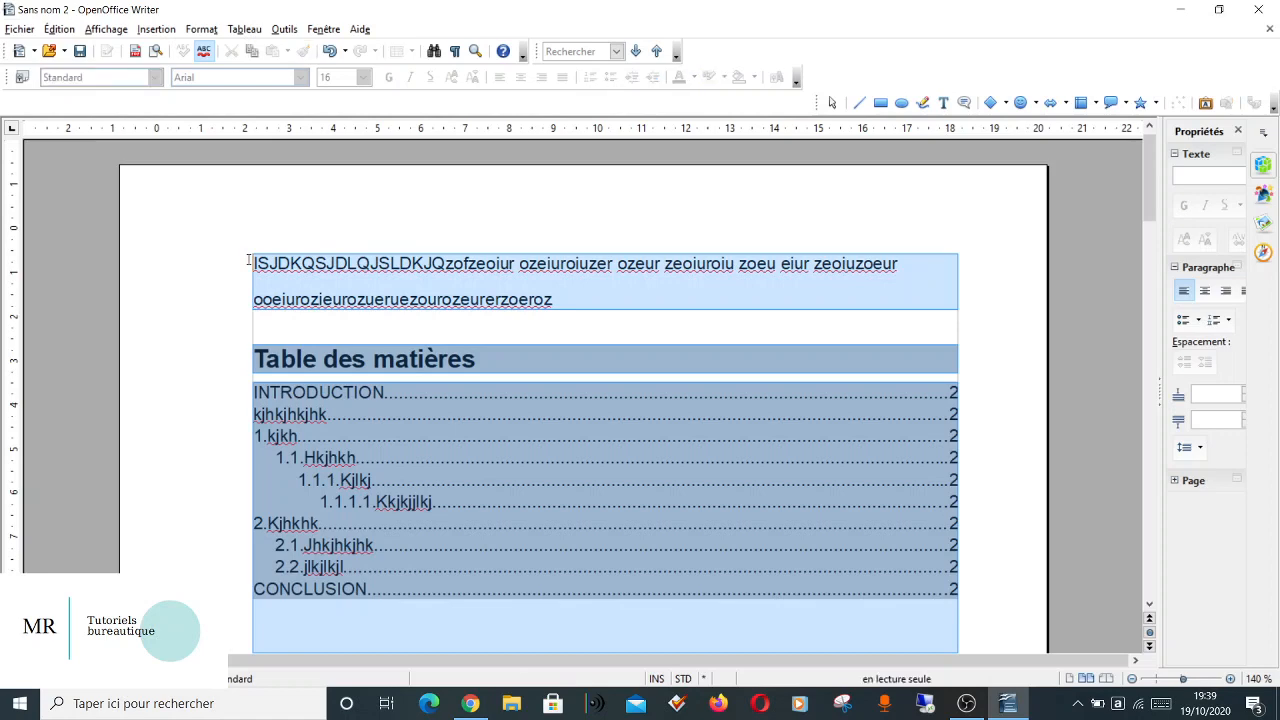
left_click(482, 395)
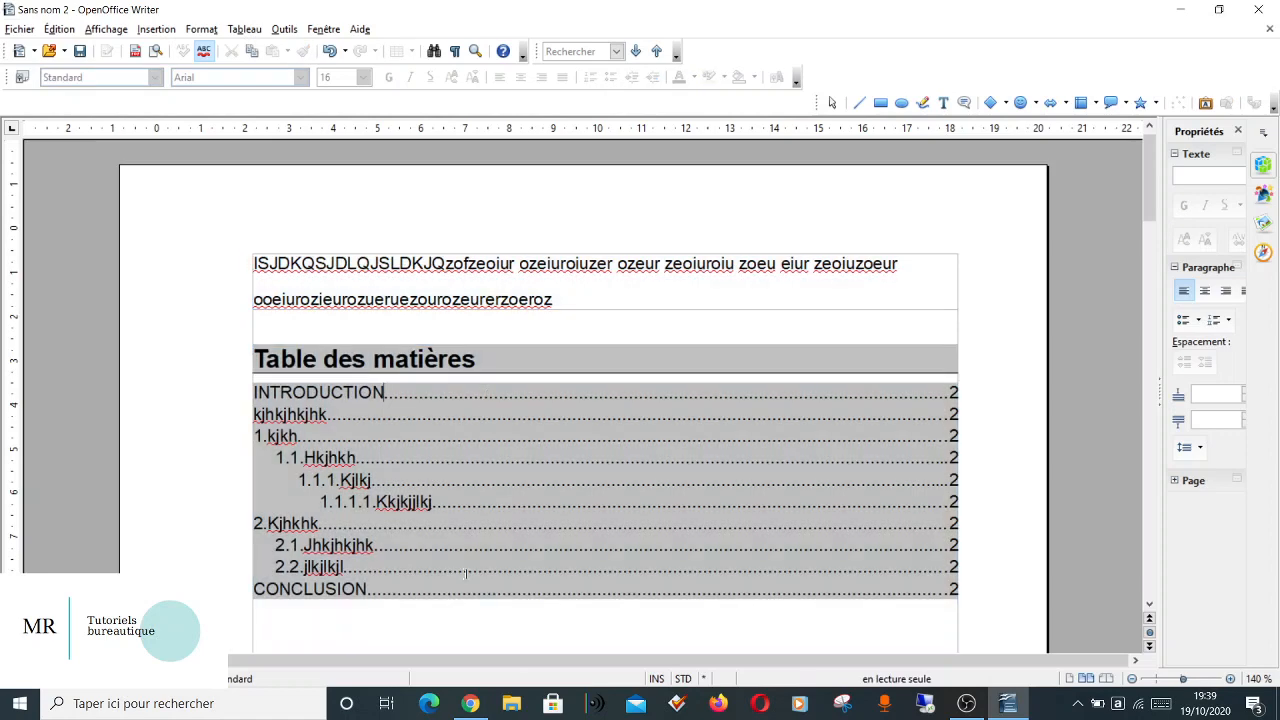
Delete all sample headings on the second page, from the "kjhkjhkjhk" title through the end of the document.
scroll(467, 573, "down", 5)
scroll(427, 423, "down", 5)
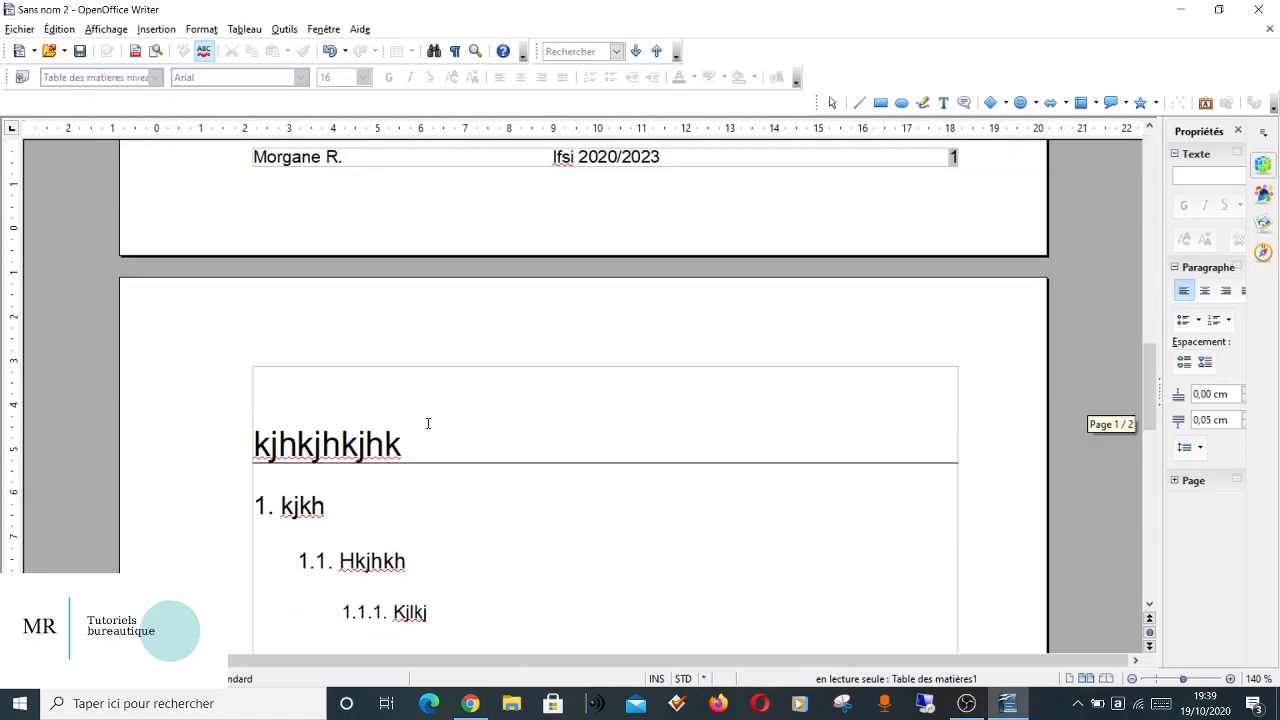
scroll(427, 423, "down", 10)
left_click_drag(431, 289, 260, 194)
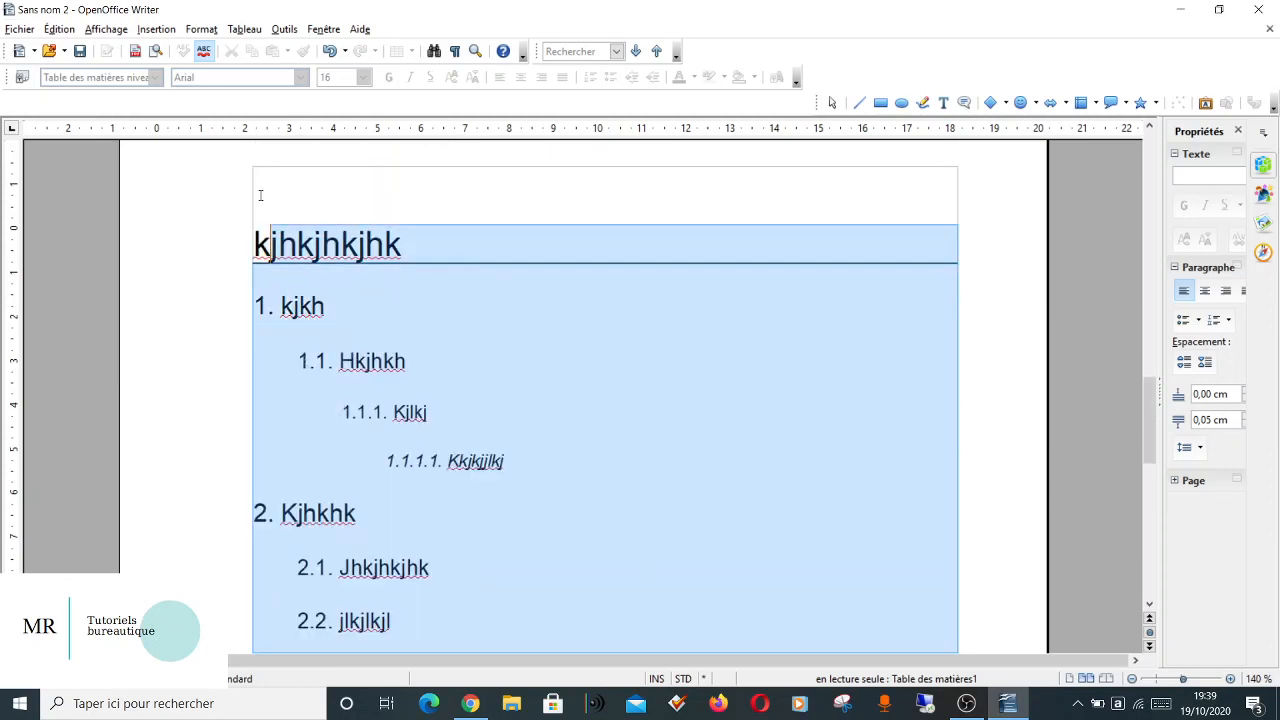
type("k")
key("BackSpace")
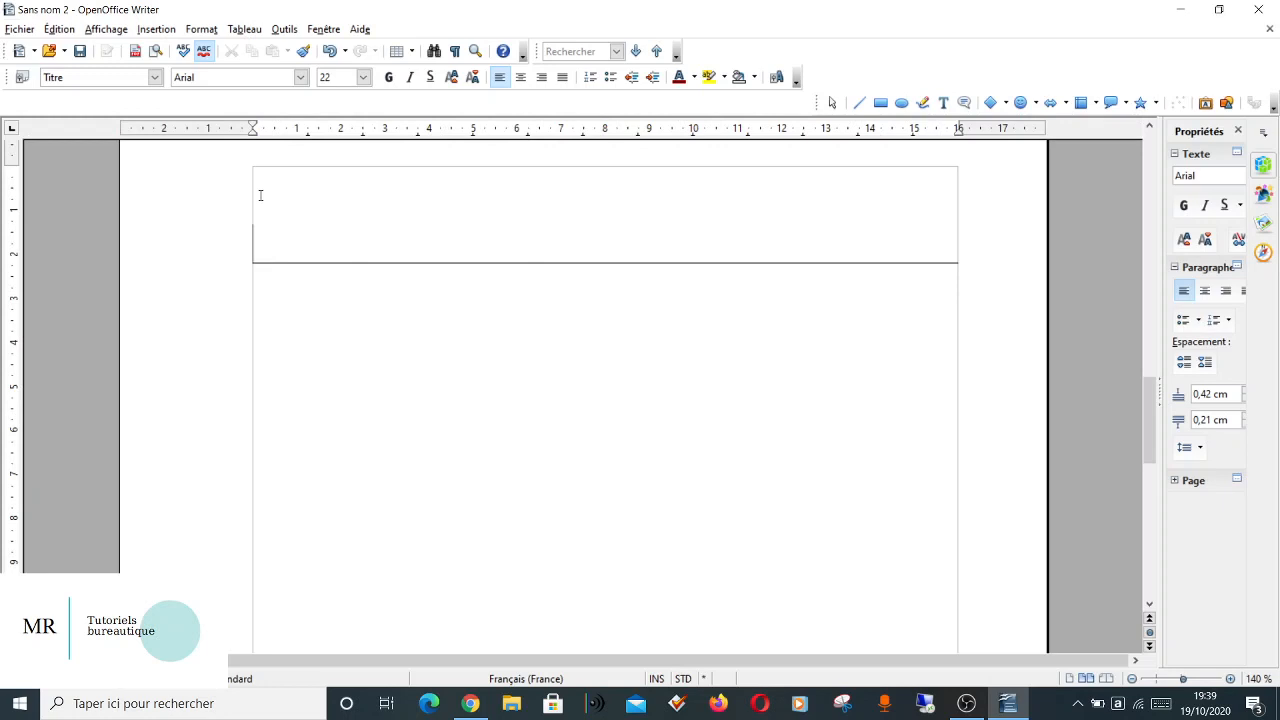
Delete the "INTRODUCTION" heading at the end of the first page.
scroll(260, 195, "down", 15)
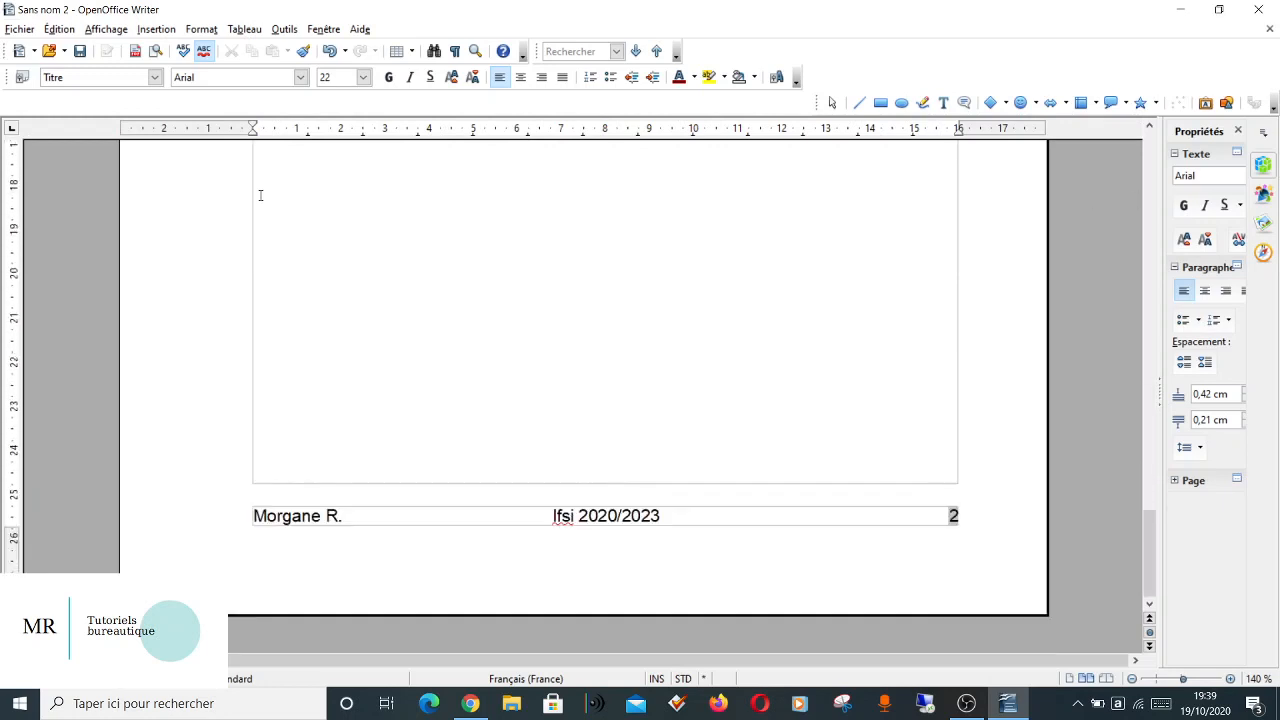
scroll(260, 195, "up", 10)
left_click(260, 195)
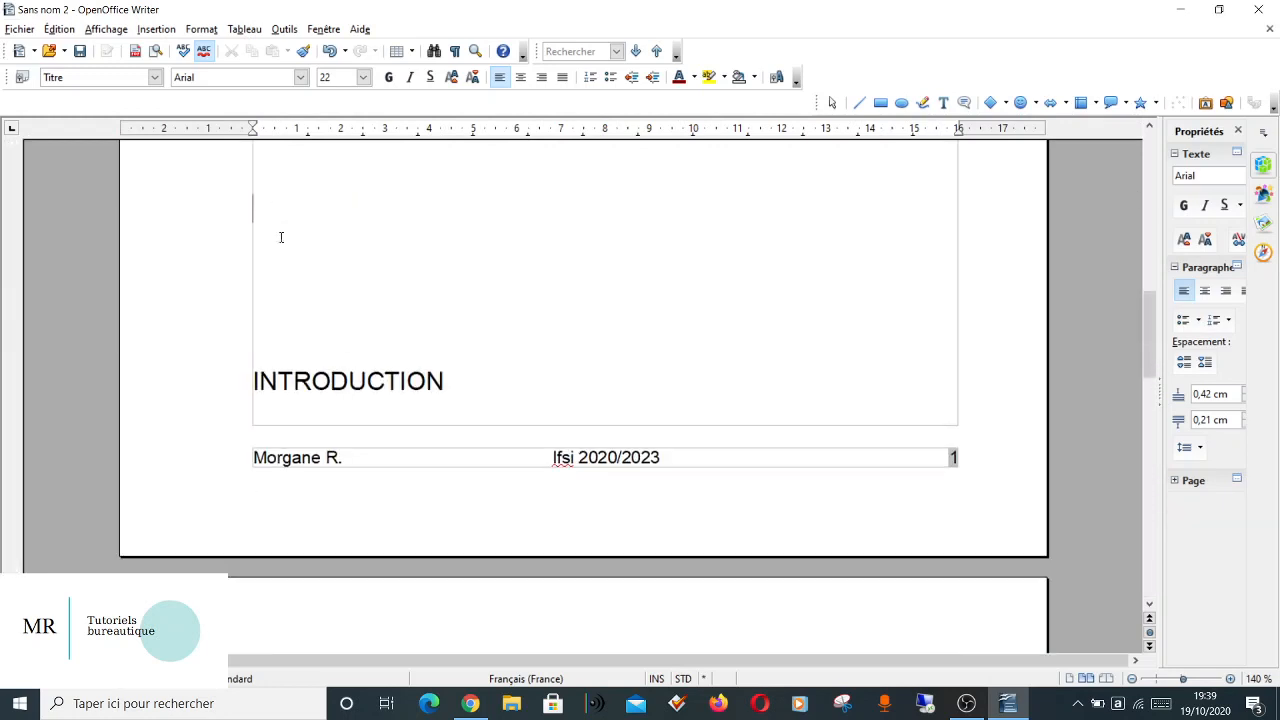
left_click(517, 431, "shift")
key("Delete")
key("ctrl+z")
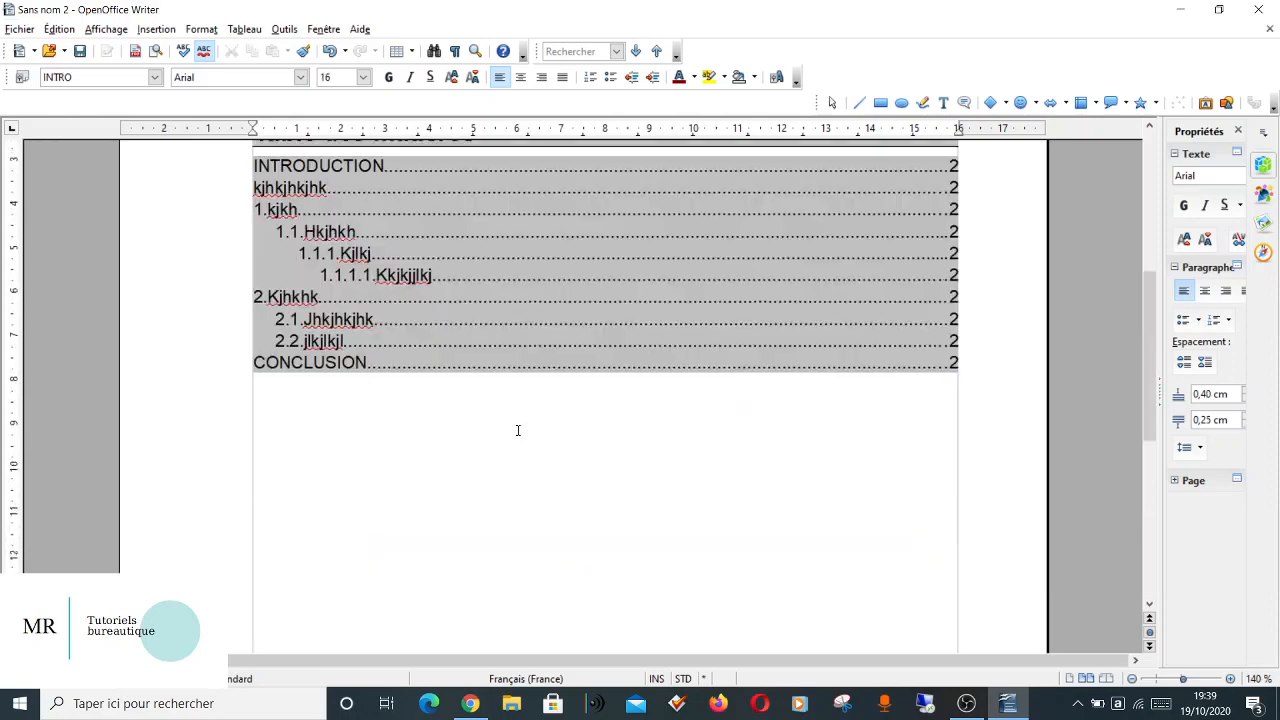
Delete the sample paragraph above the table of contents and remove the table of contents itself.
left_click_drag(563, 306, 214, 271)
key("Delete")
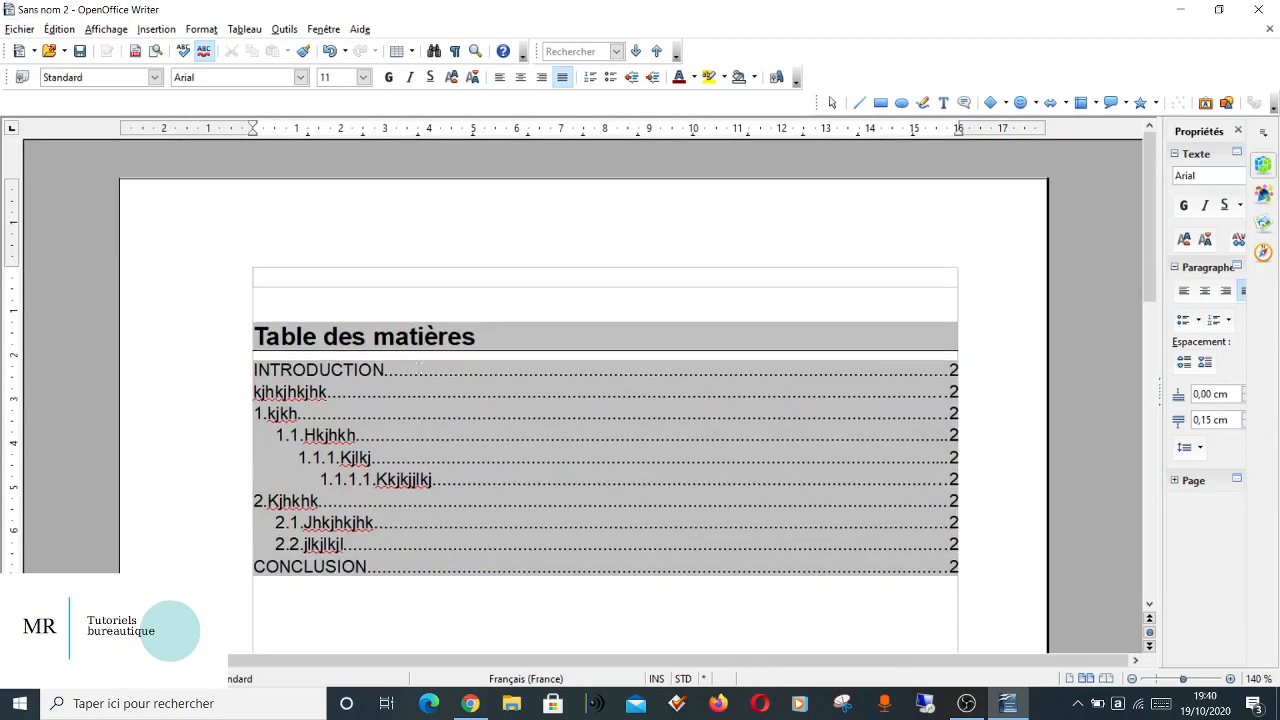
right_click(460, 390)
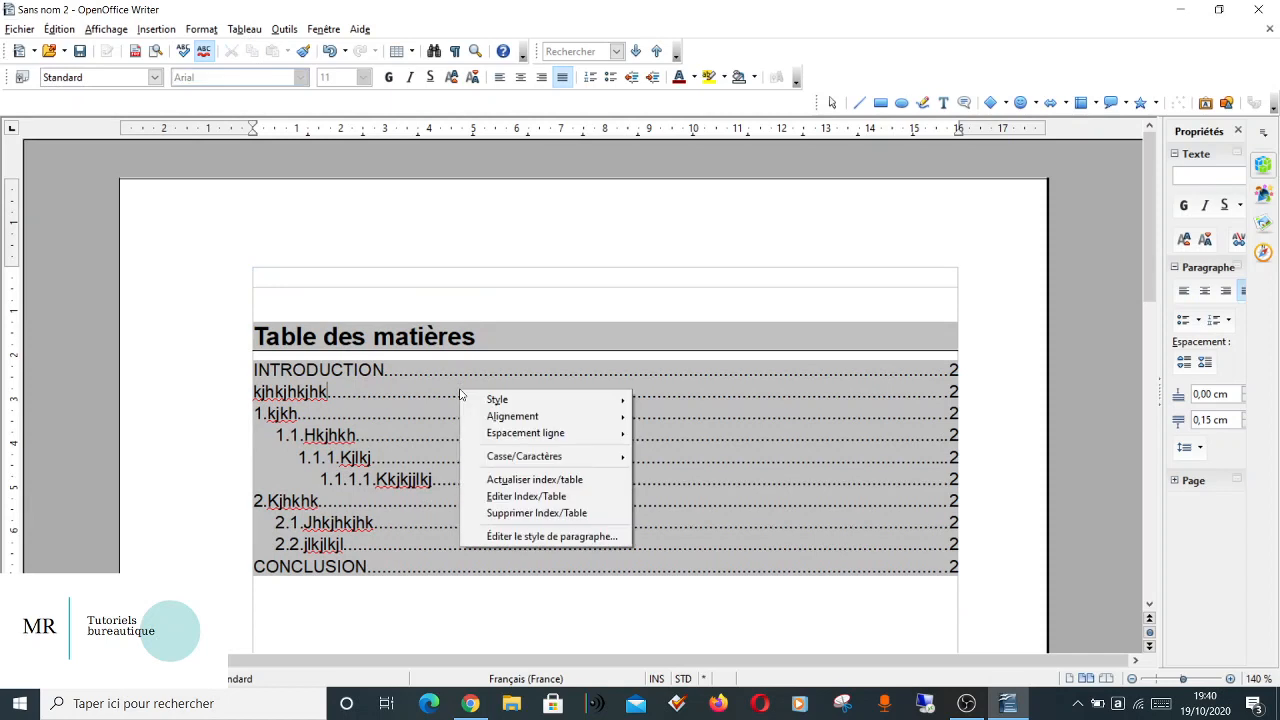
left_click(546, 512)
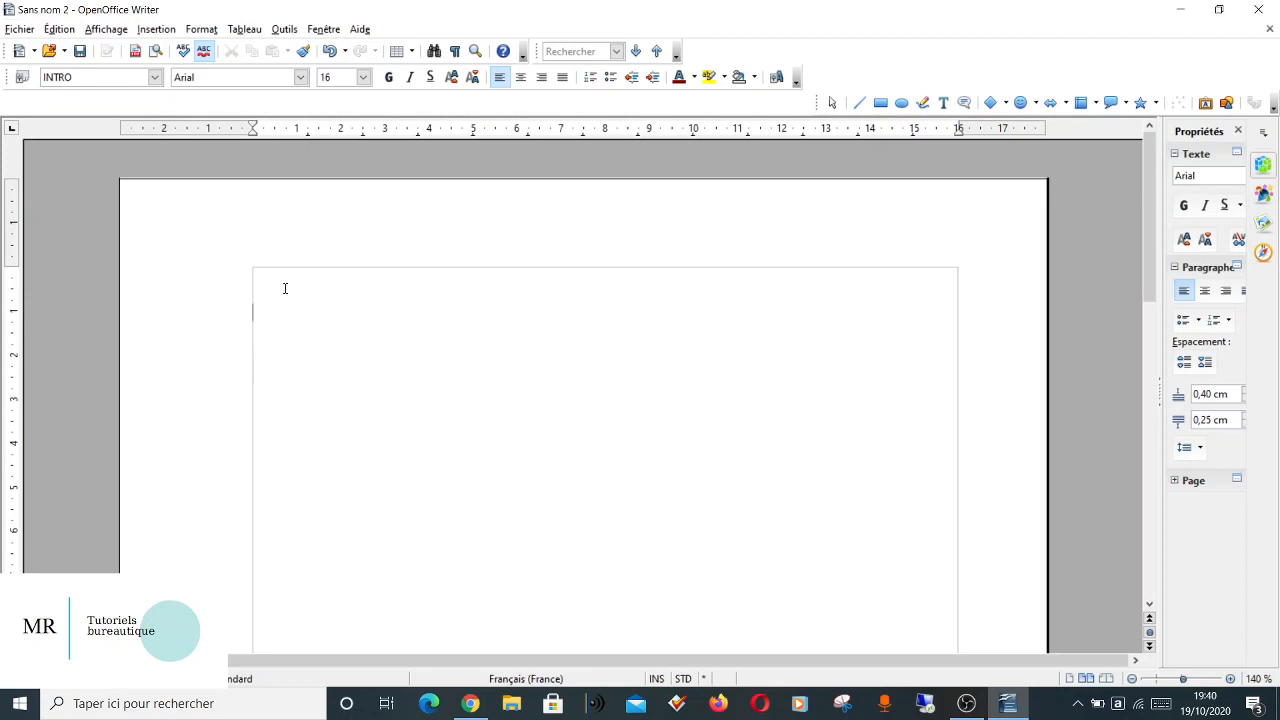
Clear all remaining empty paragraphs and the leftover title line from the document body.
left_click(534, 391)
scroll(706, 331, "down", 10)
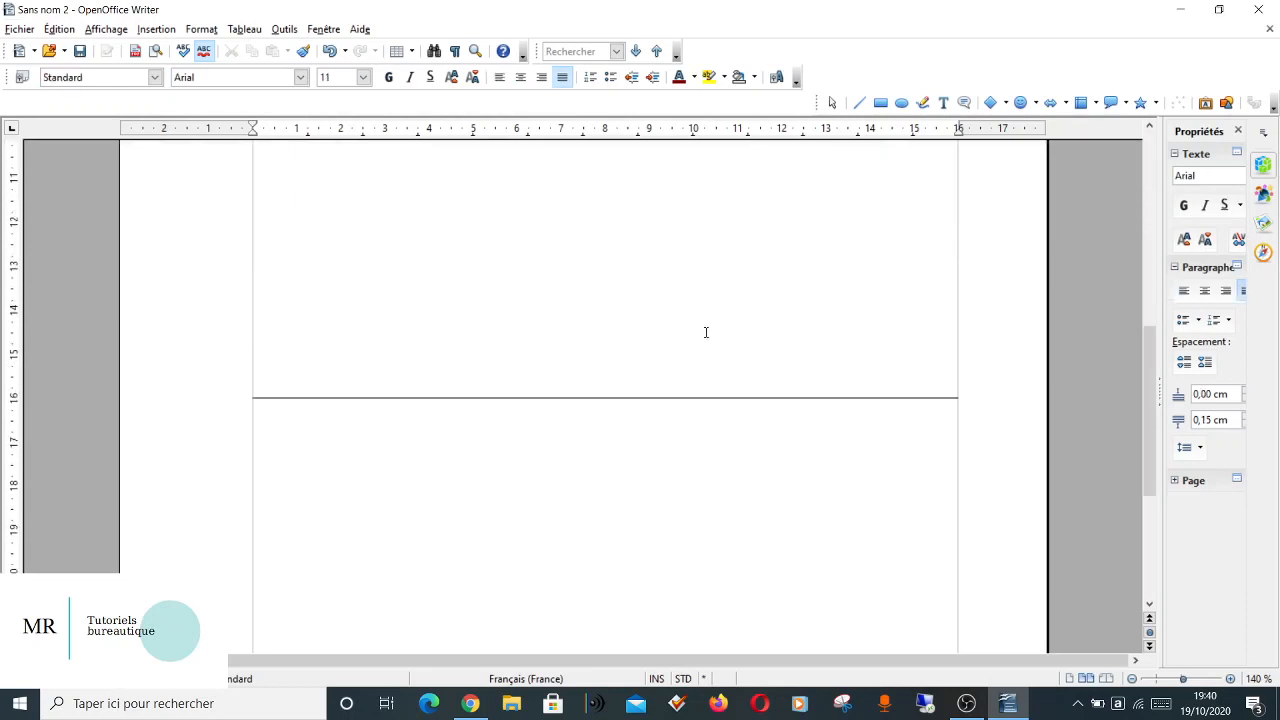
left_click(706, 331)
left_click(746, 550)
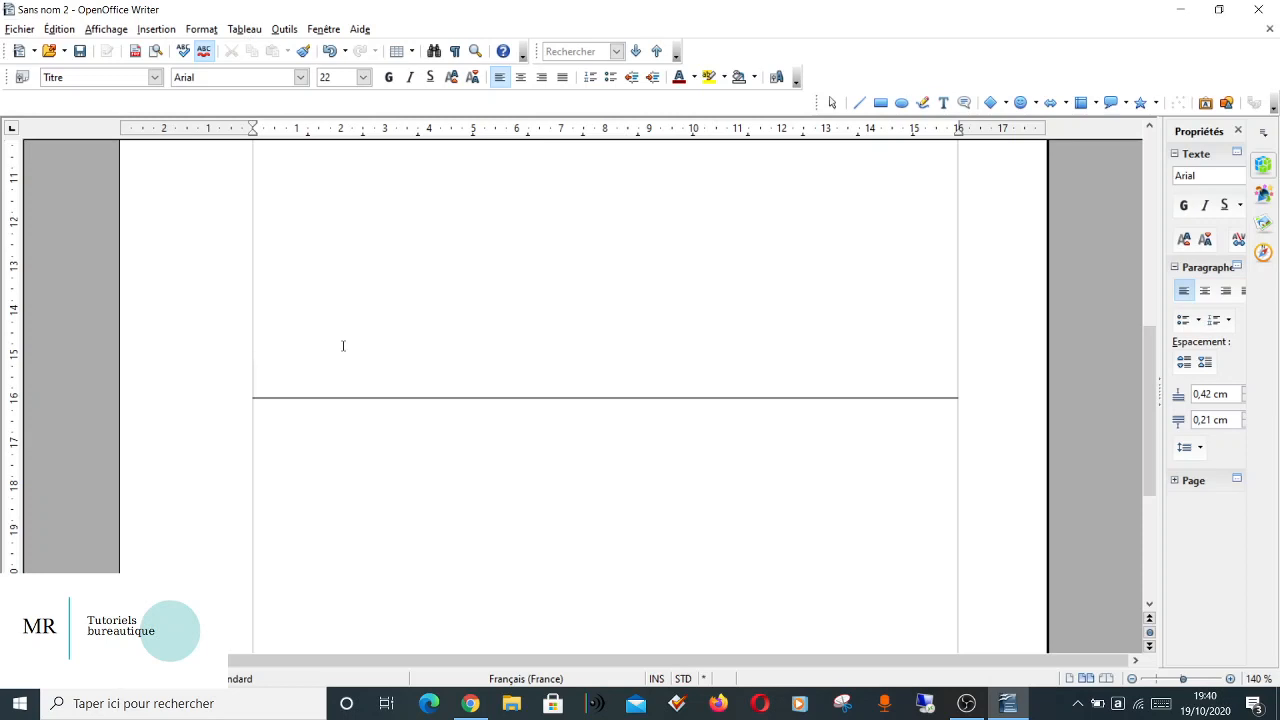
key("ctrl+a")
key("Delete")
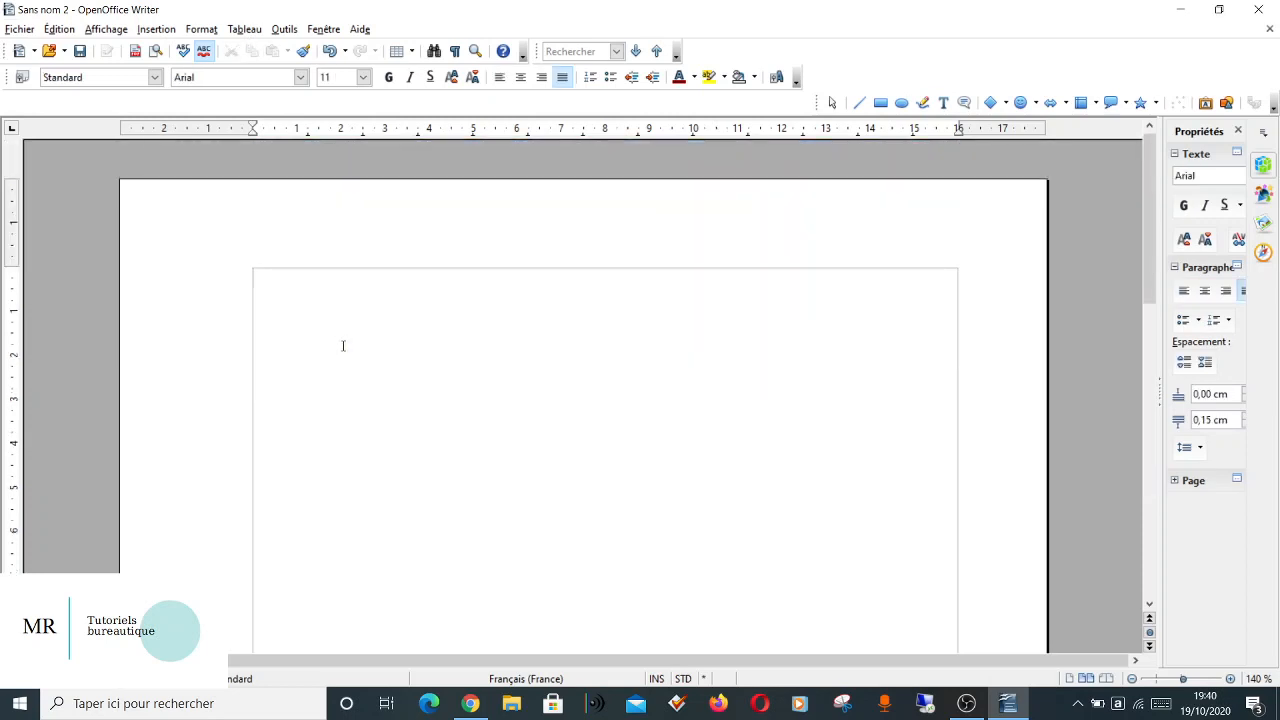
Begin saving the cleared document as a new file and name it modeleopen2020.
scroll(343, 346, "down", 6)
scroll(343, 346, "up", 6)
left_click(20, 29)
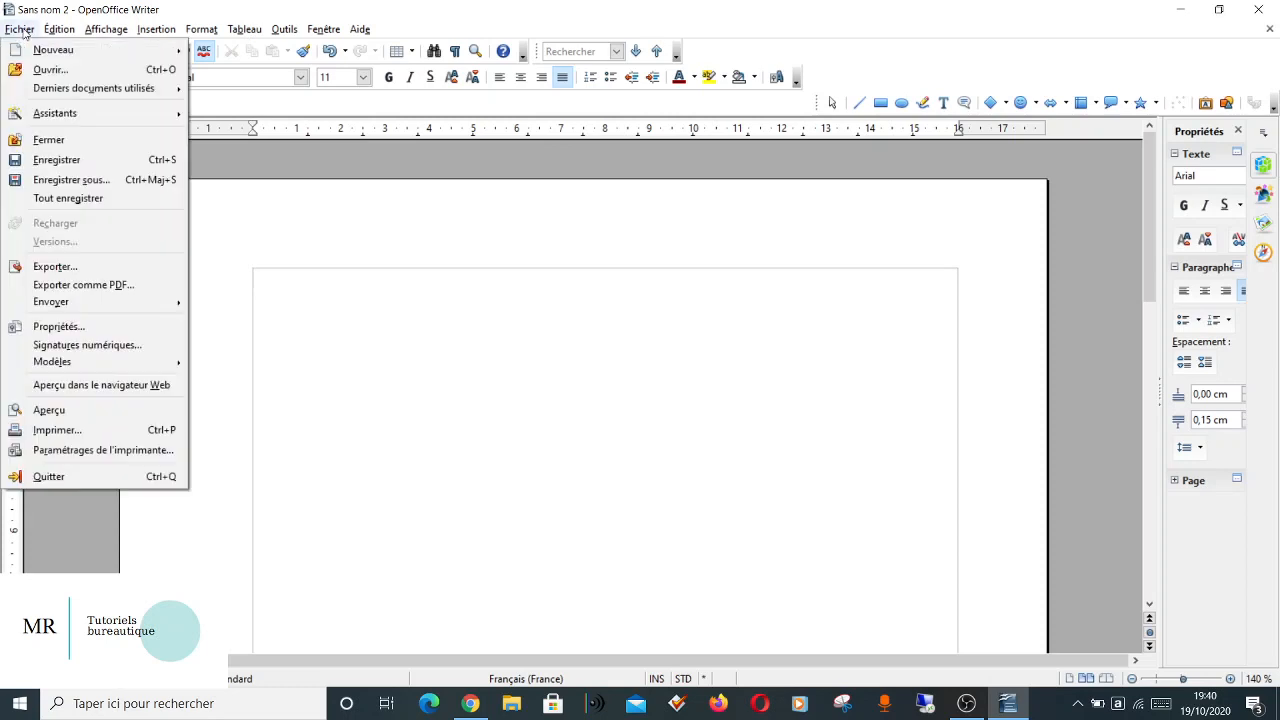
left_click(85, 180)
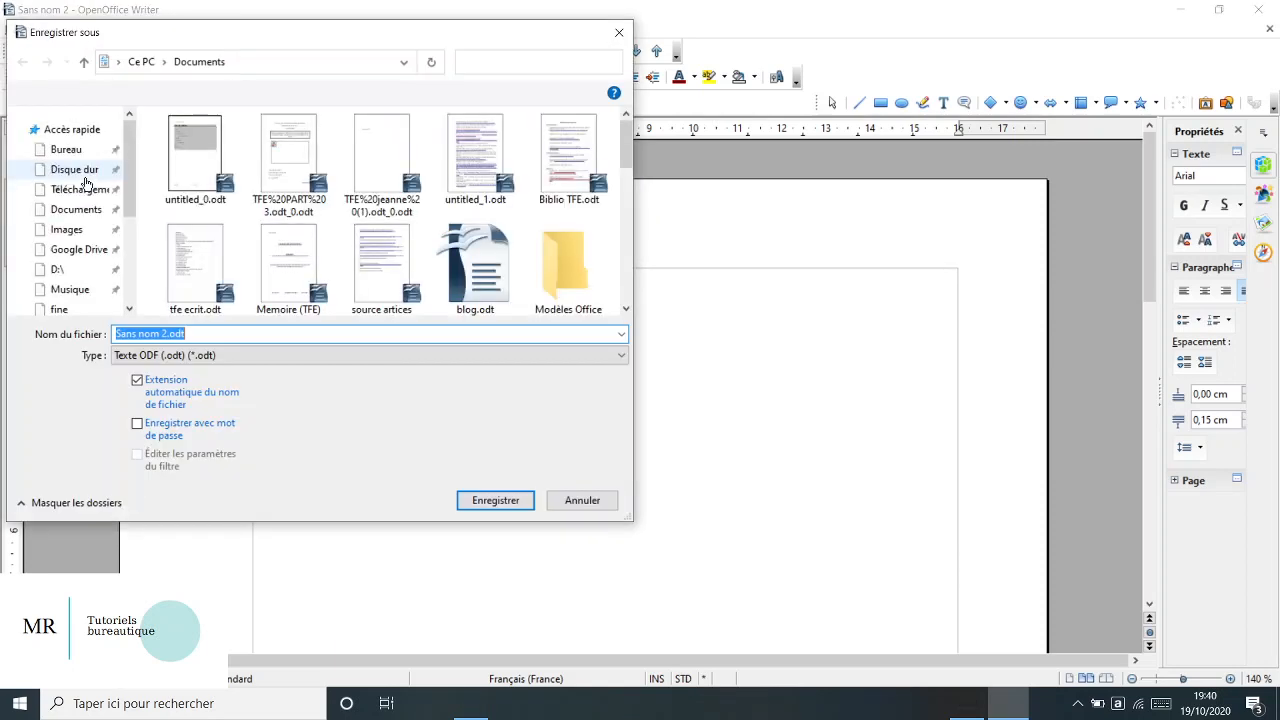
left_click(178, 340)
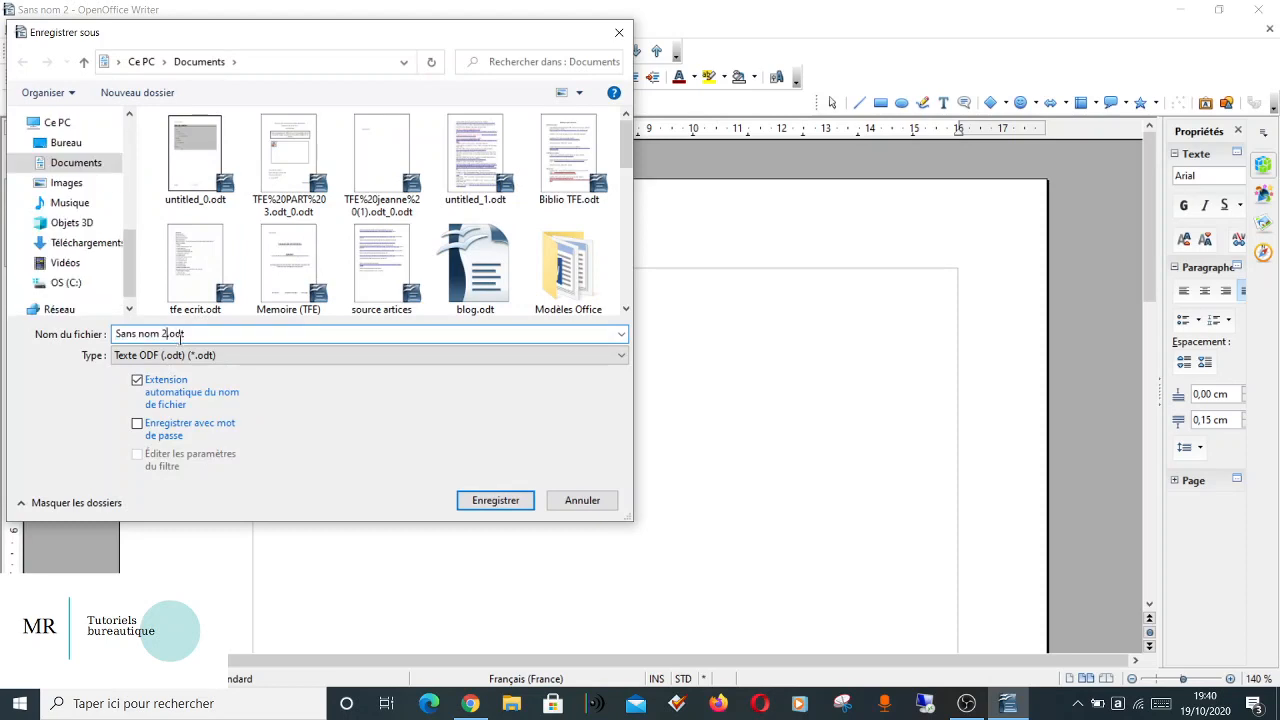
key("BackSpace")
key("BackSpace")
key("BackSpace")
key("BackSpace")
key("BackSpace")
key("BackSpace")
key("BackSpace")
key("BackSpace")
key("BackSpace")
key("BackSpace")
type("modeleopen2020")
Save the file to the Bureau folder in the ODF text template format (.ott).
left_click(67, 148)
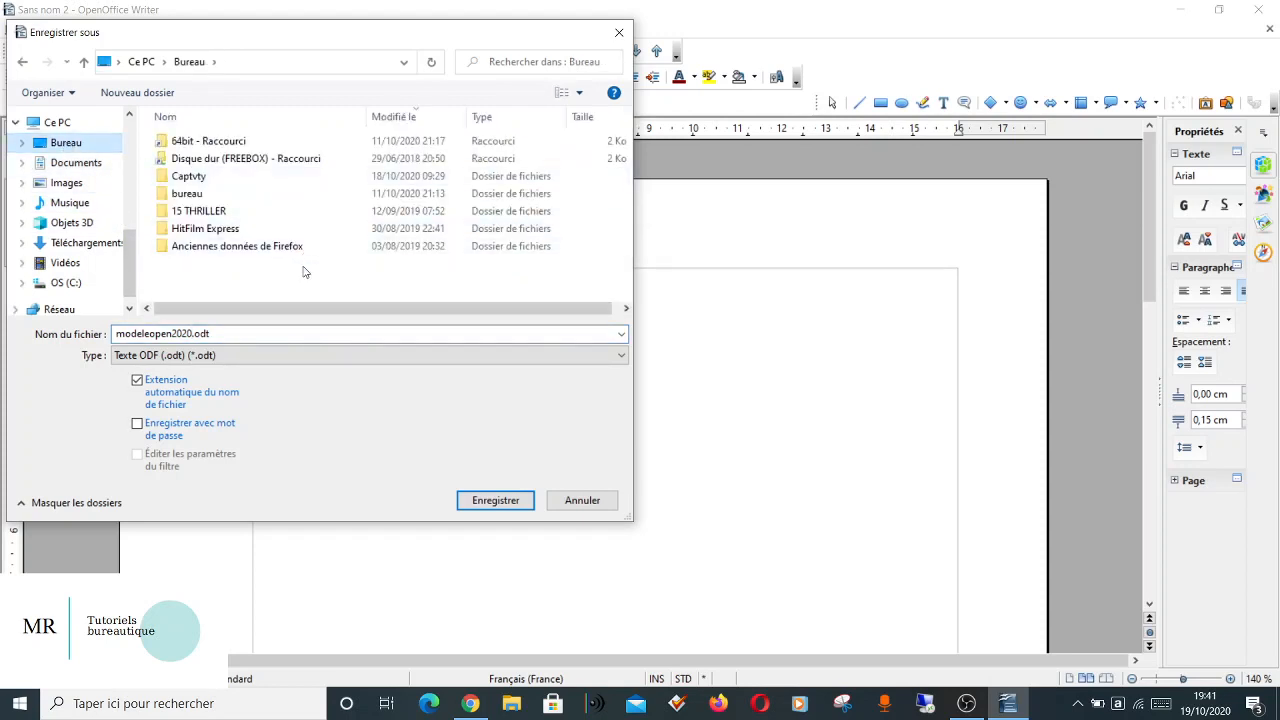
left_click(198, 360)
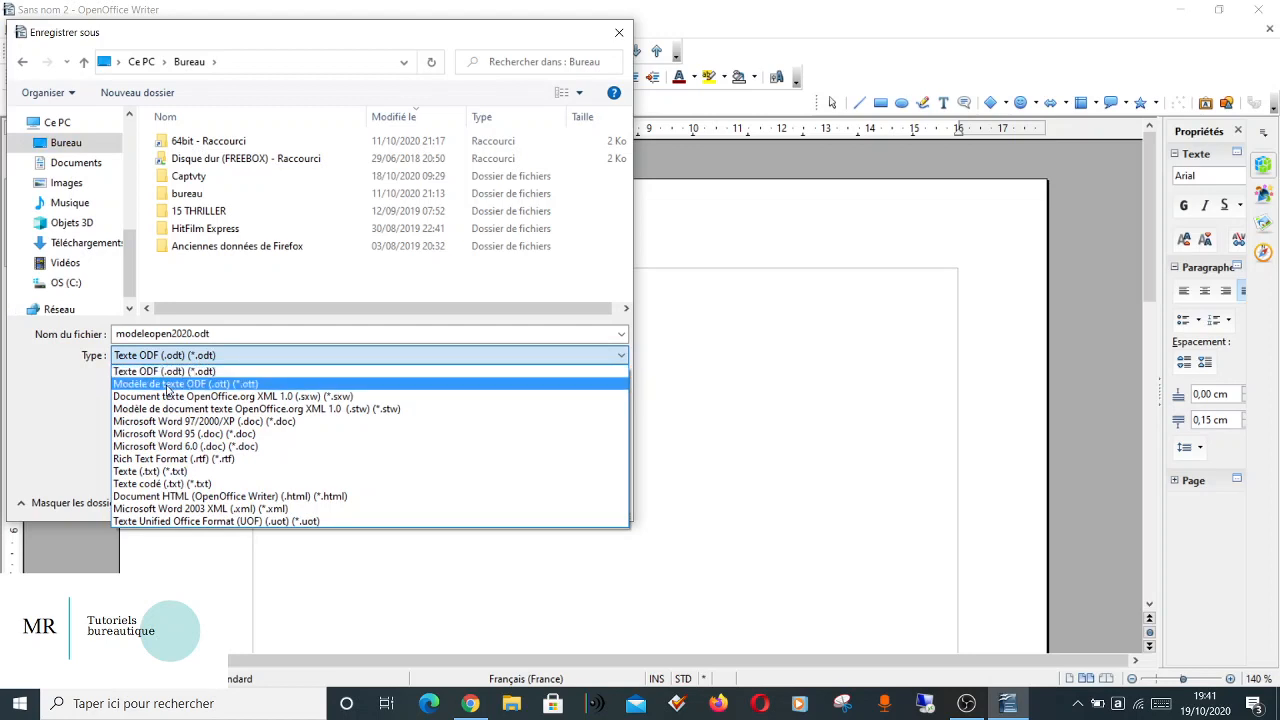
left_click(168, 388)
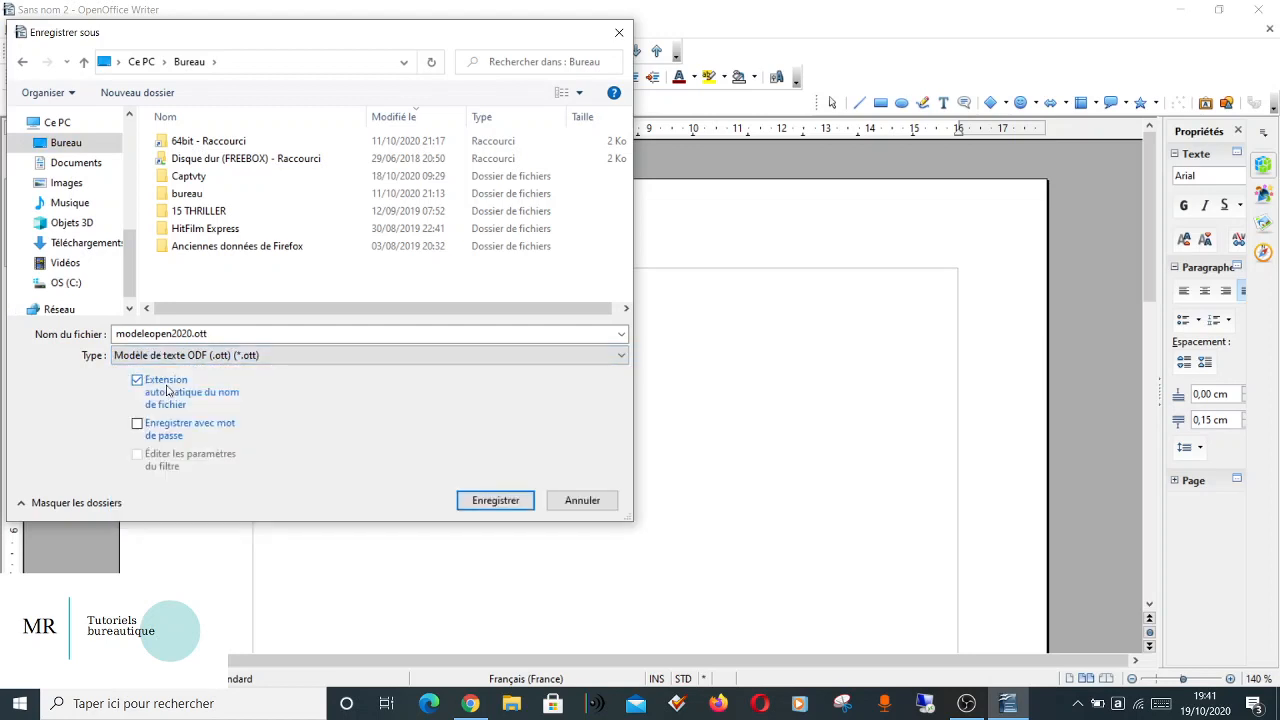
left_click(508, 505)
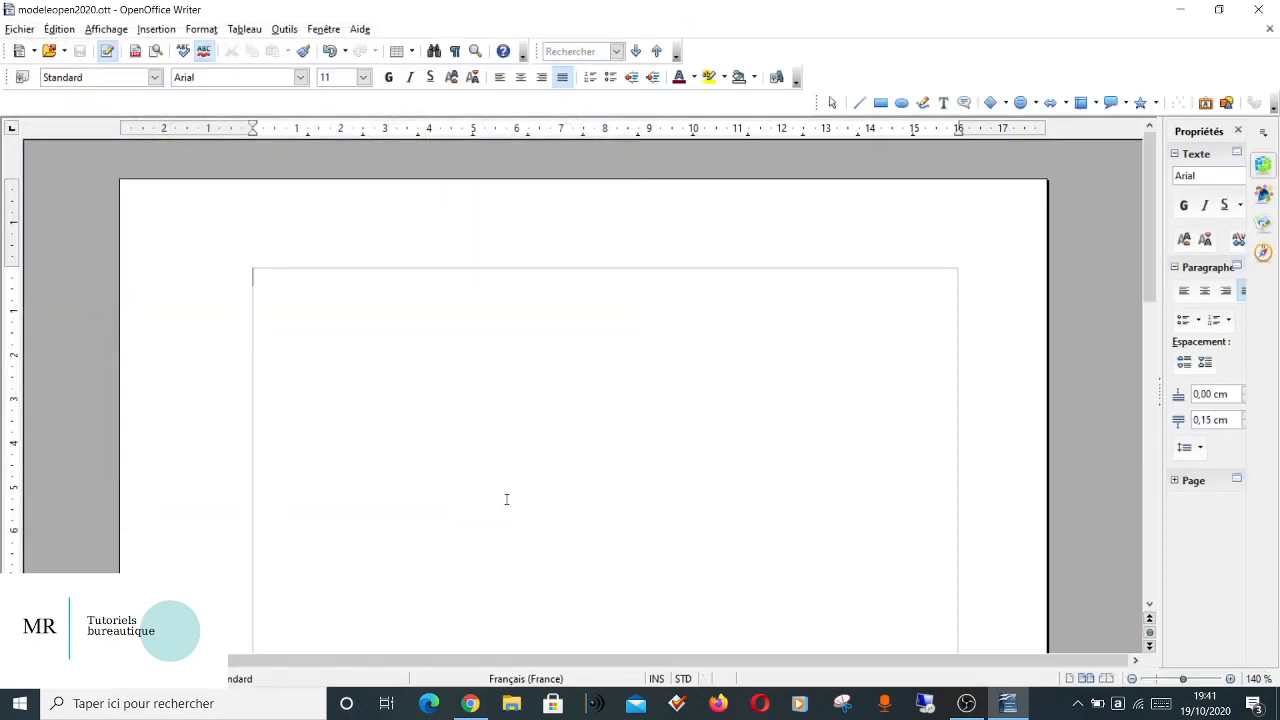
Close the template, search Windows for "MODE" and open modeleopen2020.ott as a new document.
left_click(1271, 9)
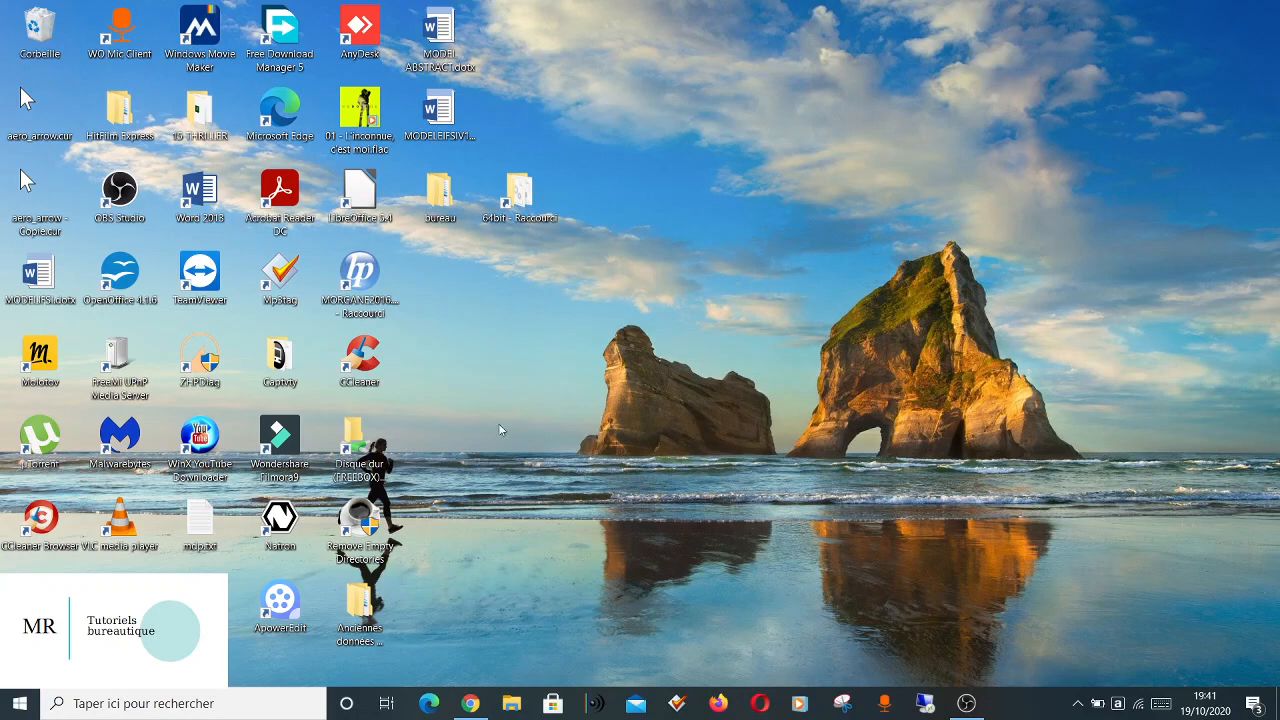
left_click(215, 703)
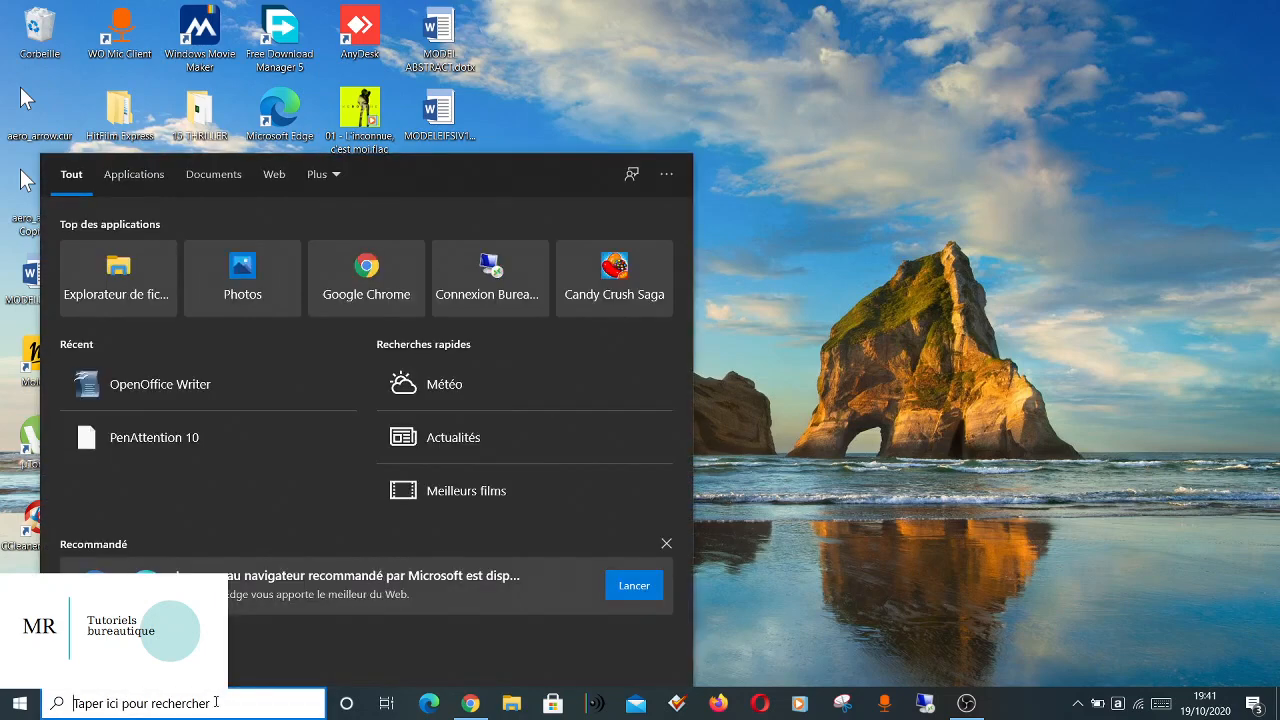
type("MODE")
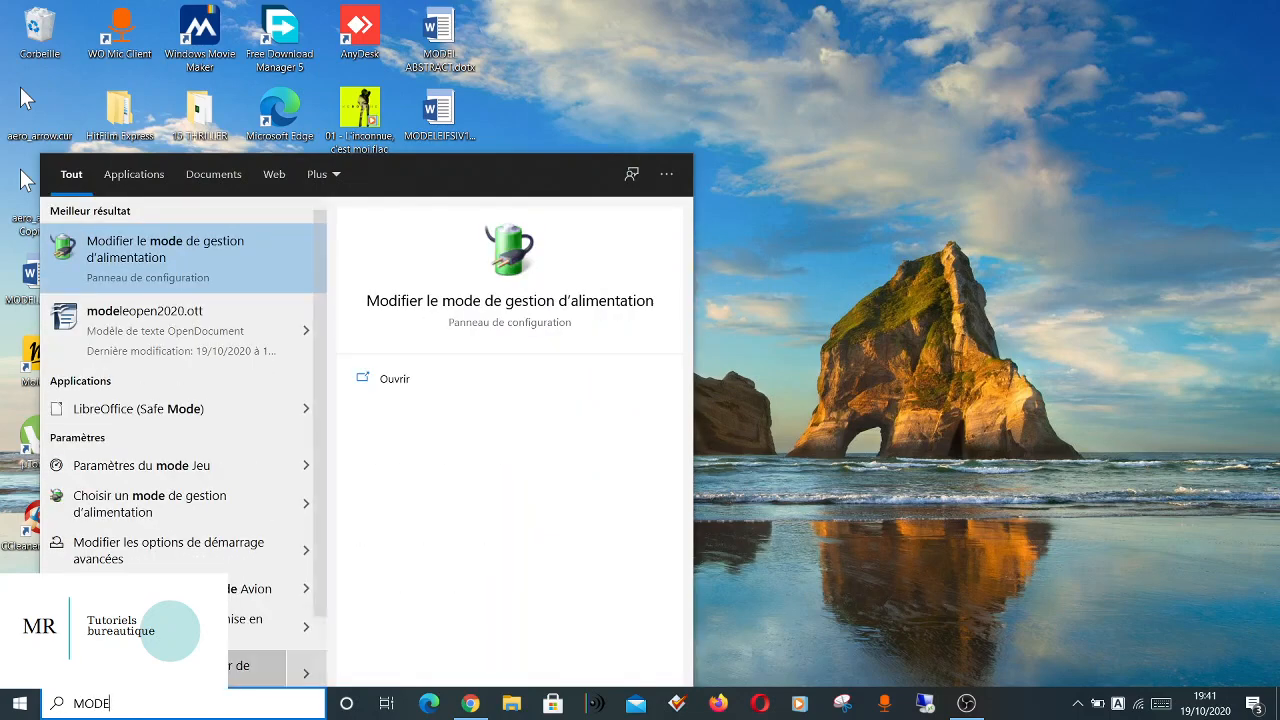
left_click(170, 322)
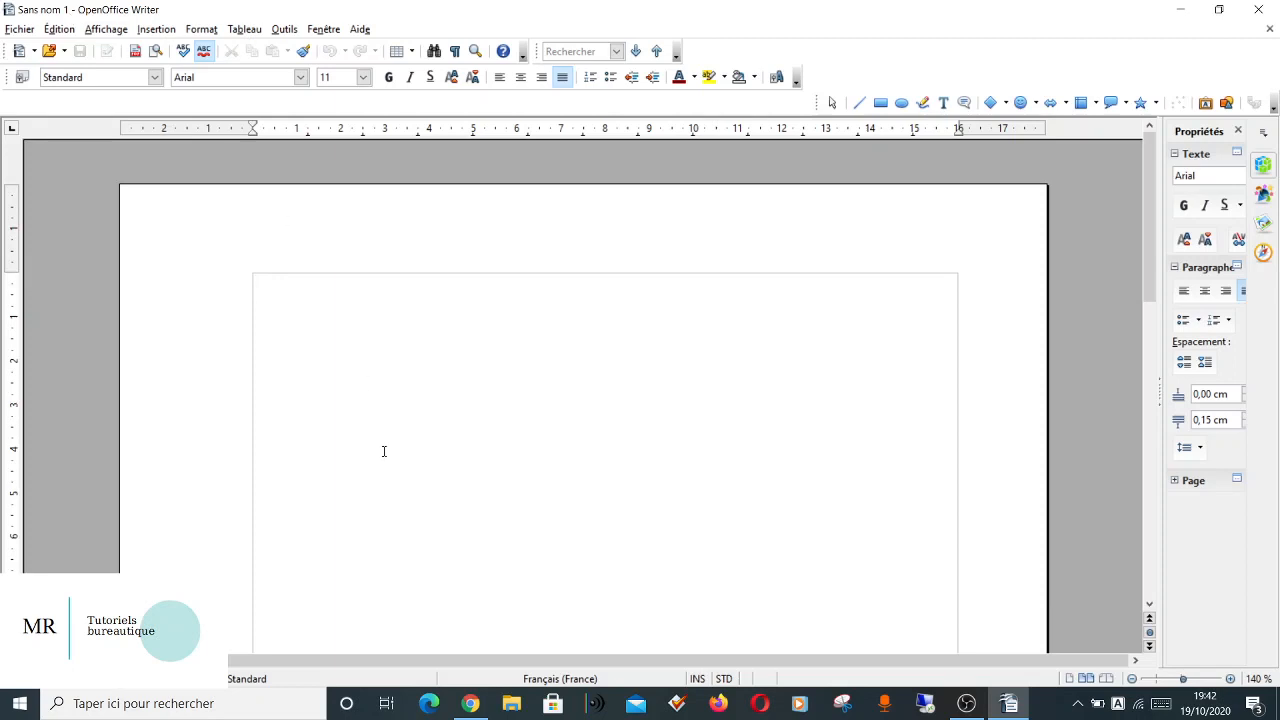
left_click(27, 31)
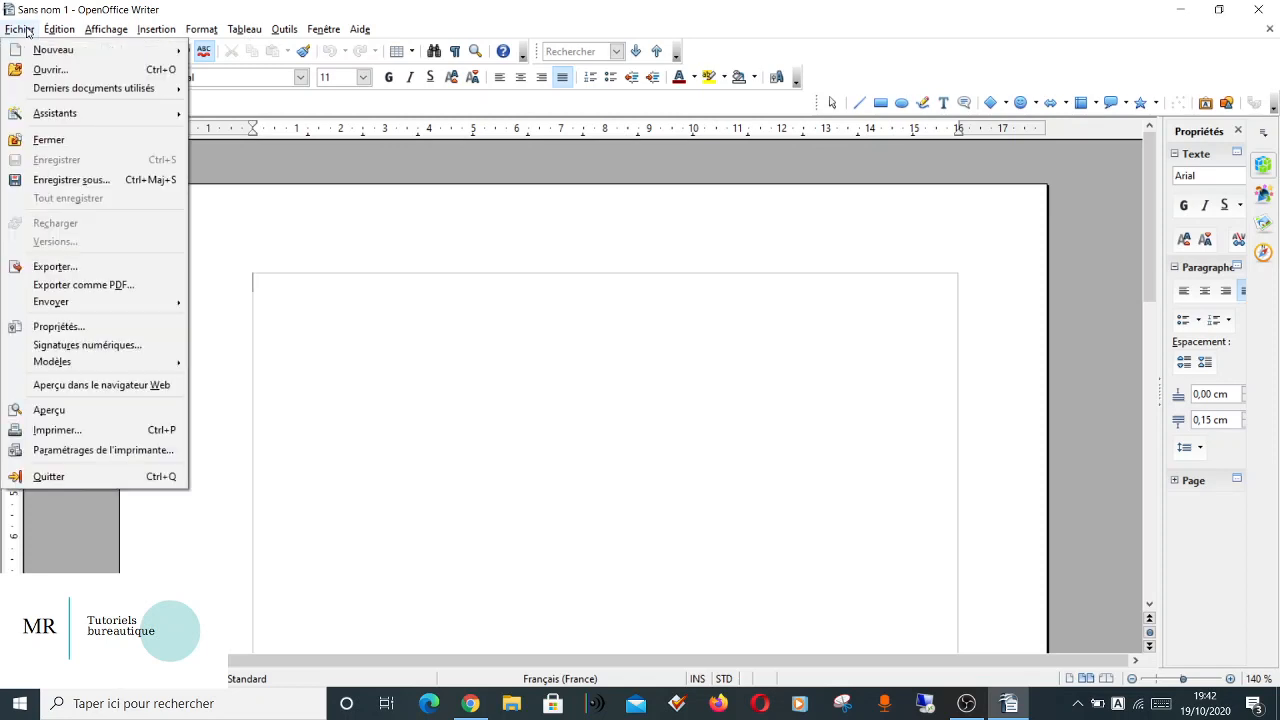
left_click(475, 409)
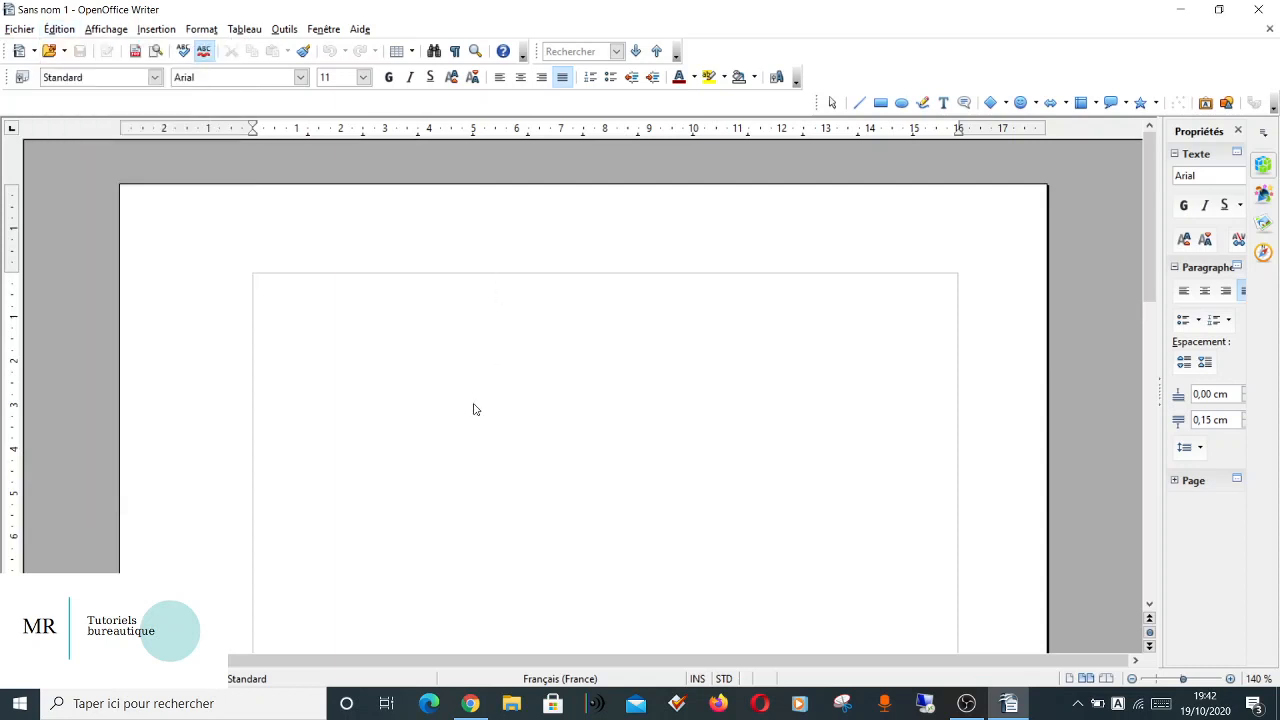